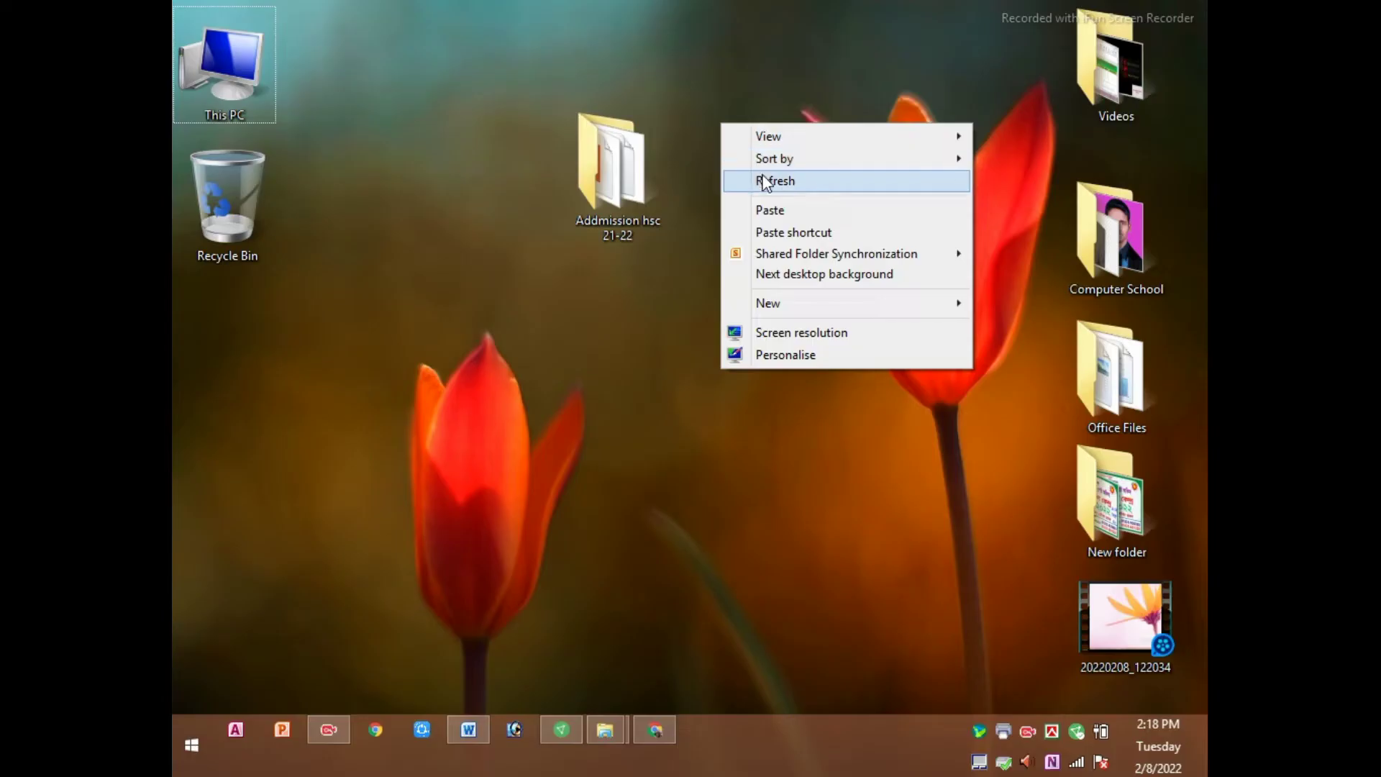
# Step: Move the Addmission hsc 21-22 folder icon down and to the right, then show its context menu
pyautogui.rightClick(723, 83)
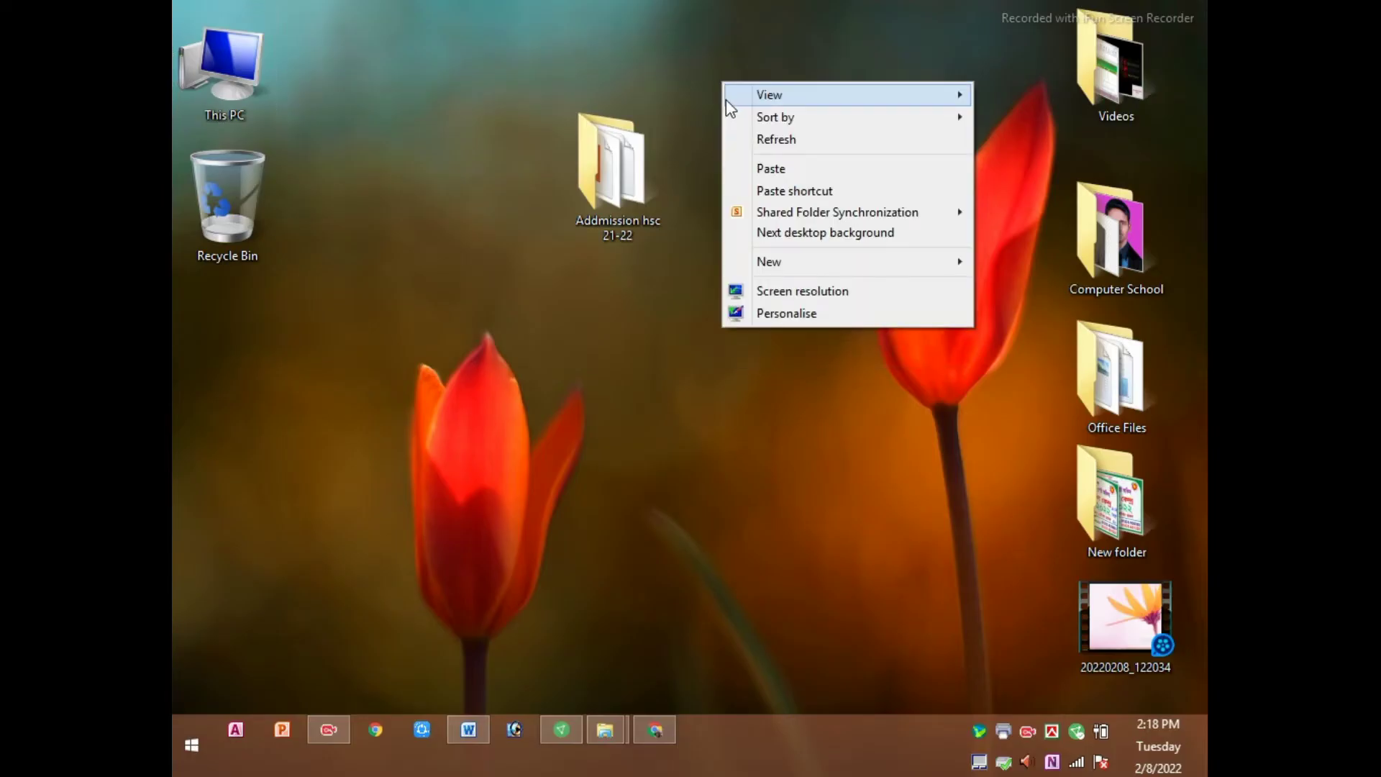
pyautogui.moveTo(622, 149); pyautogui.dragTo(680, 164)
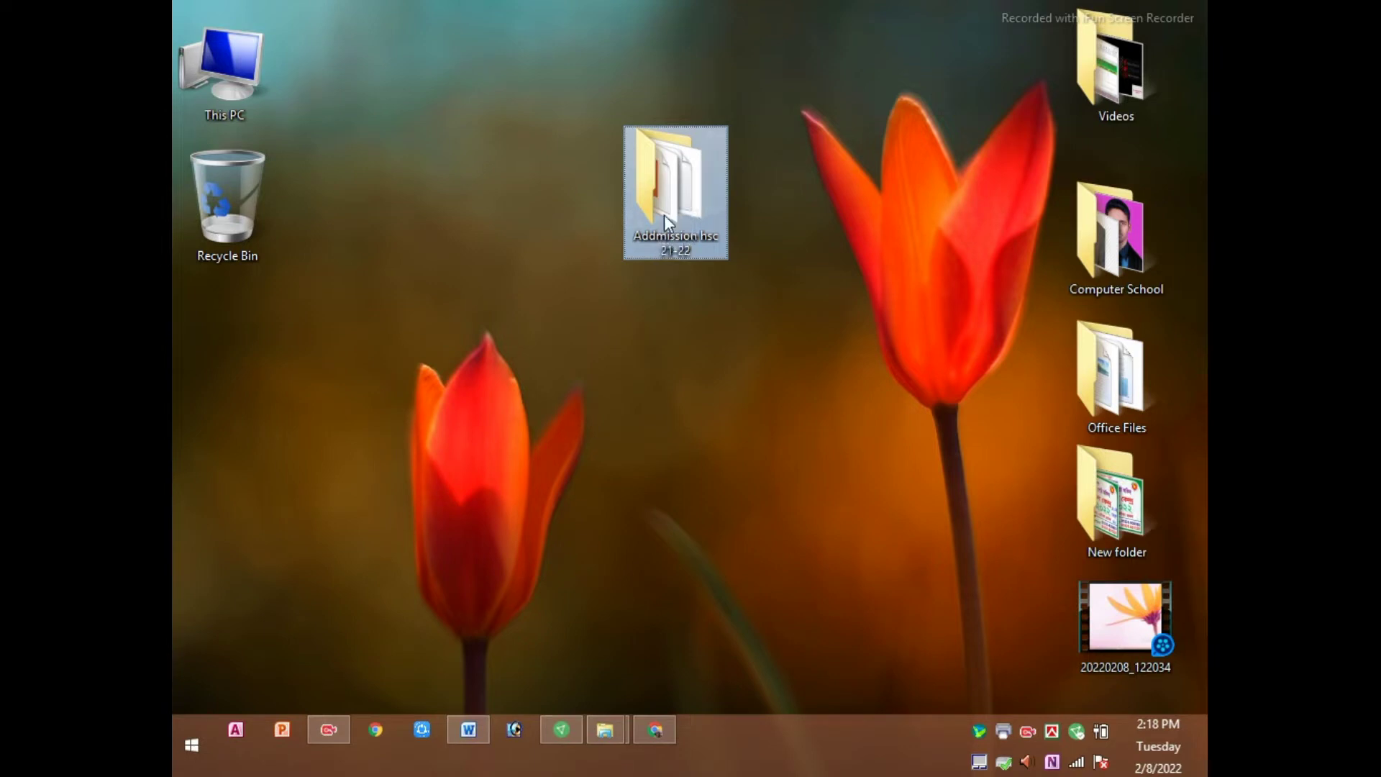
pyautogui.rightClick(663, 213)
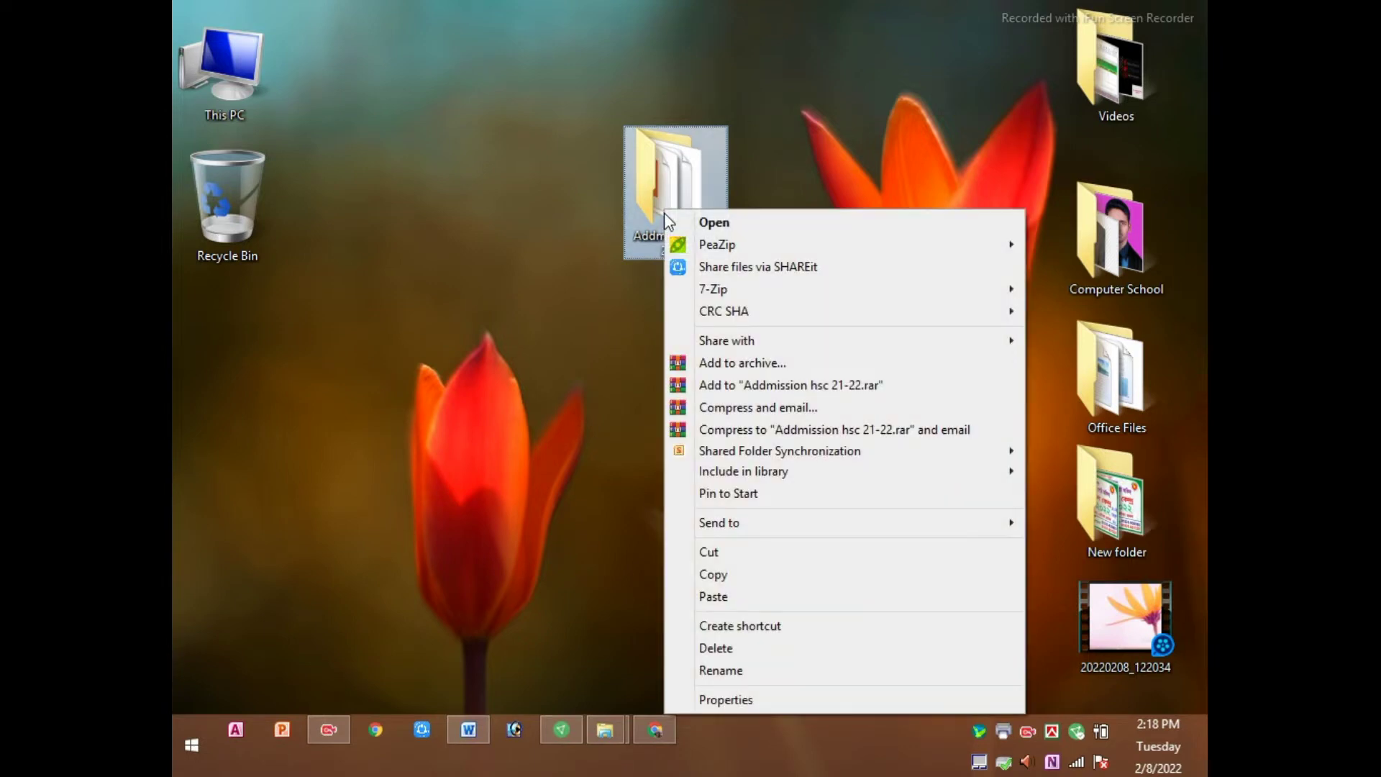
pyautogui.click(494, 313)
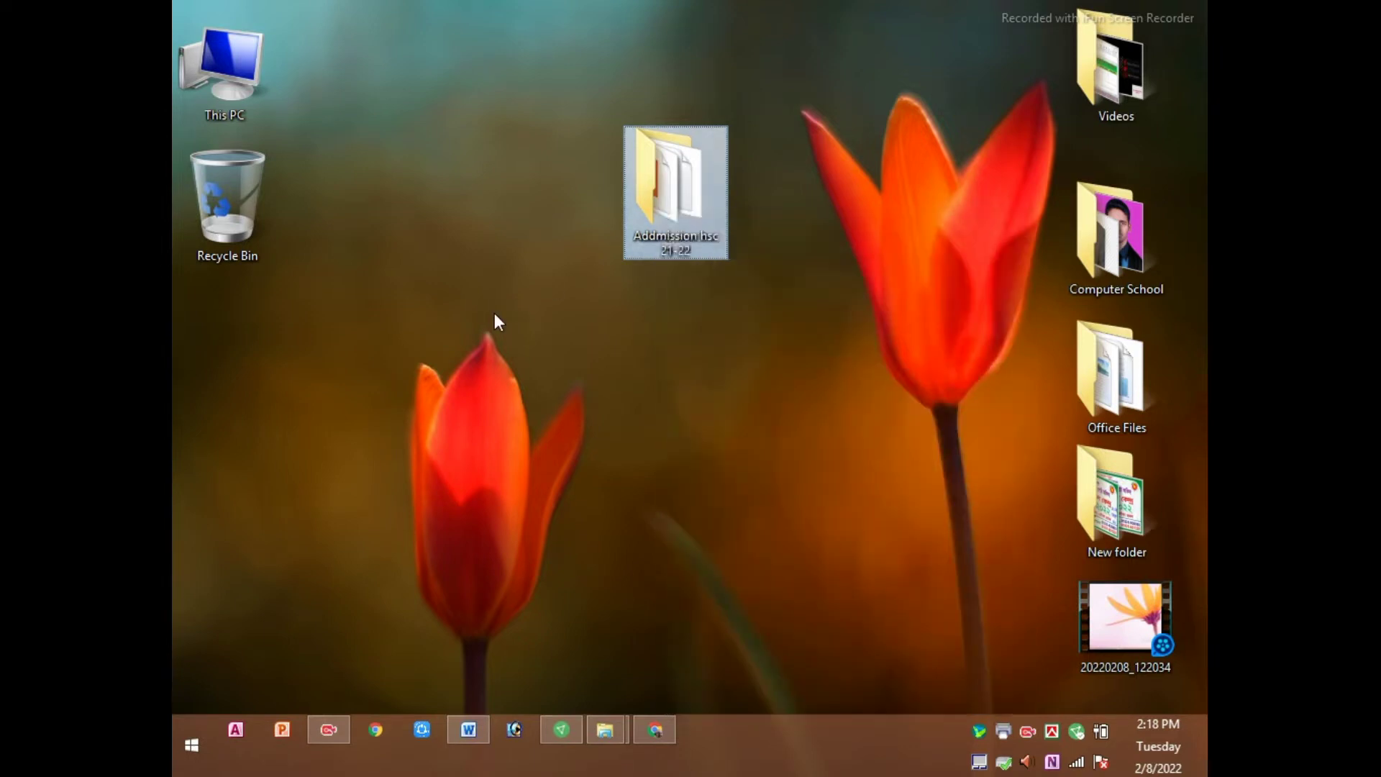
pyautogui.rightClick(676, 188)
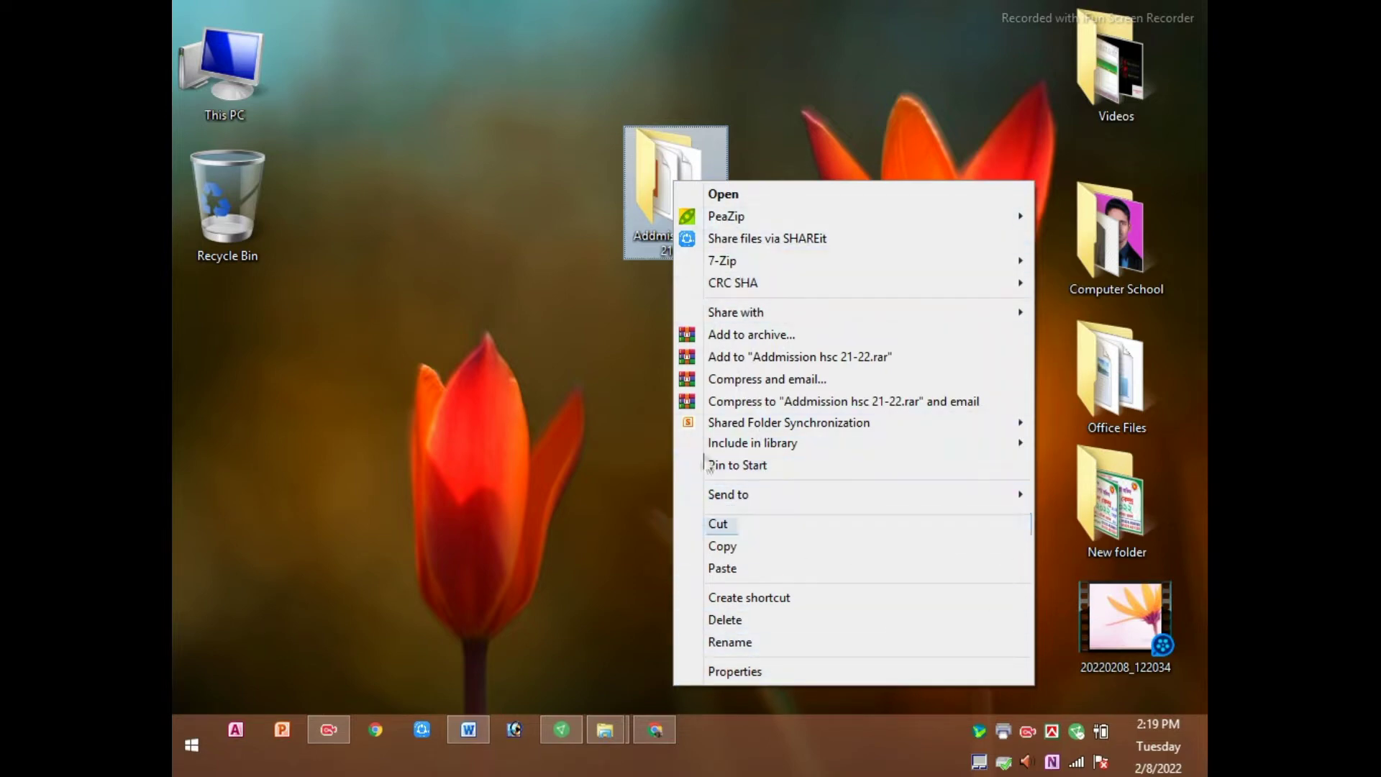
pyautogui.click(739, 194)
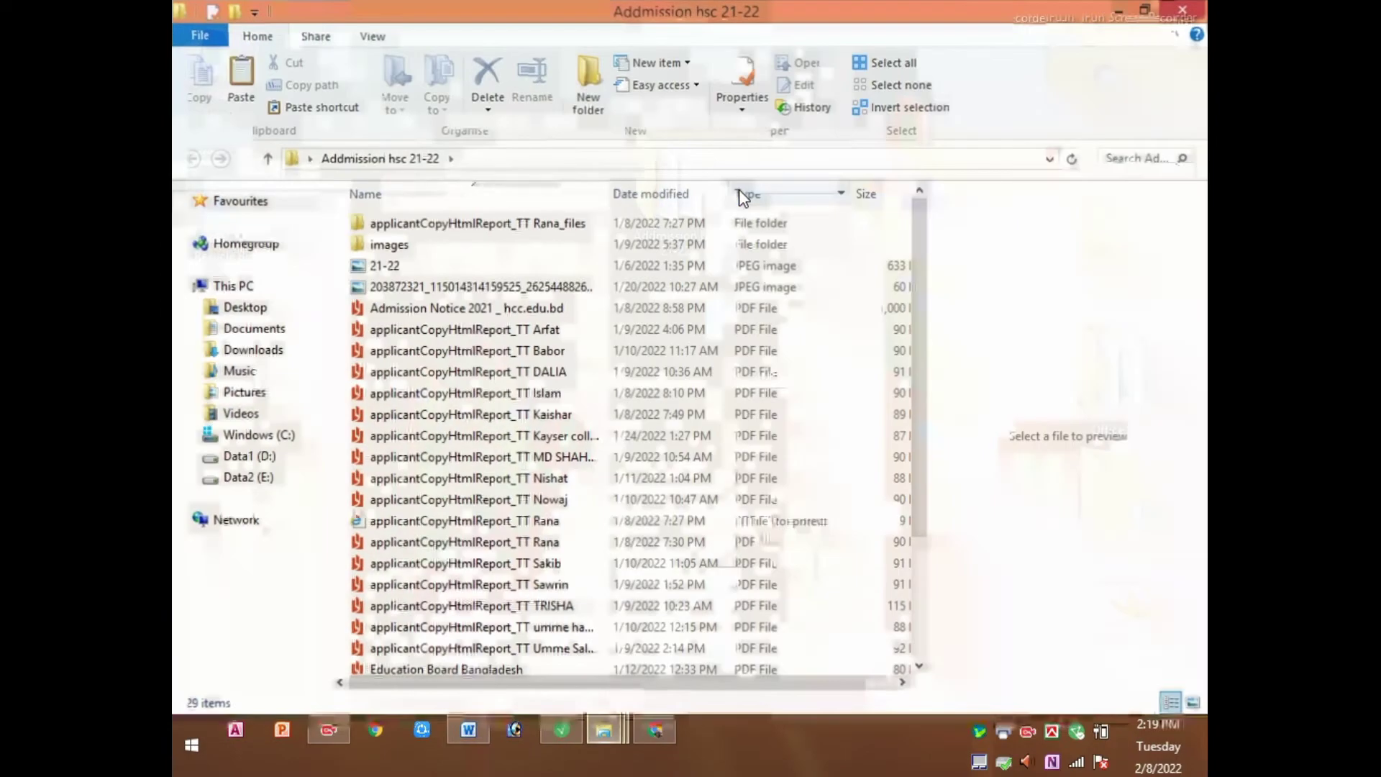
pyautogui.click(1182, 10)
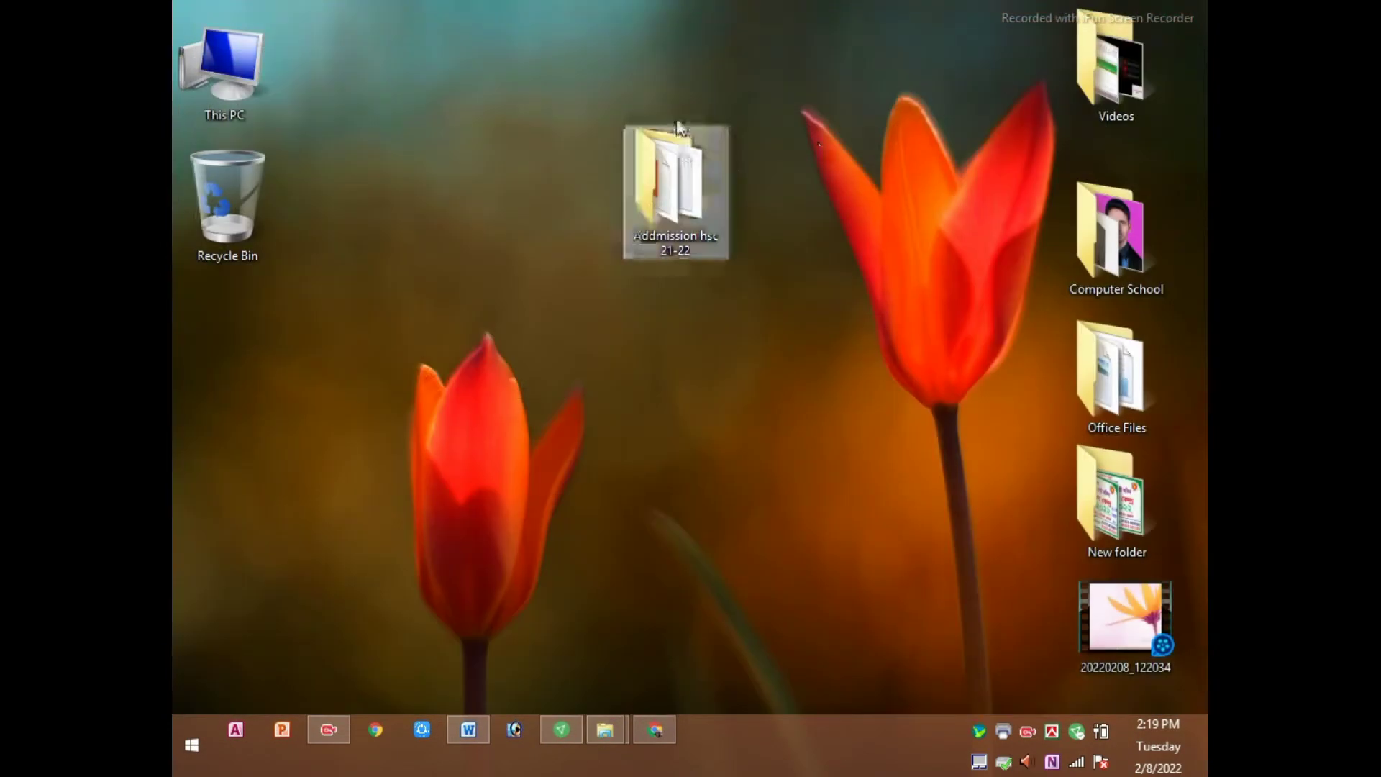
pyautogui.rightClick(420, 87)
pyautogui.click(463, 145)
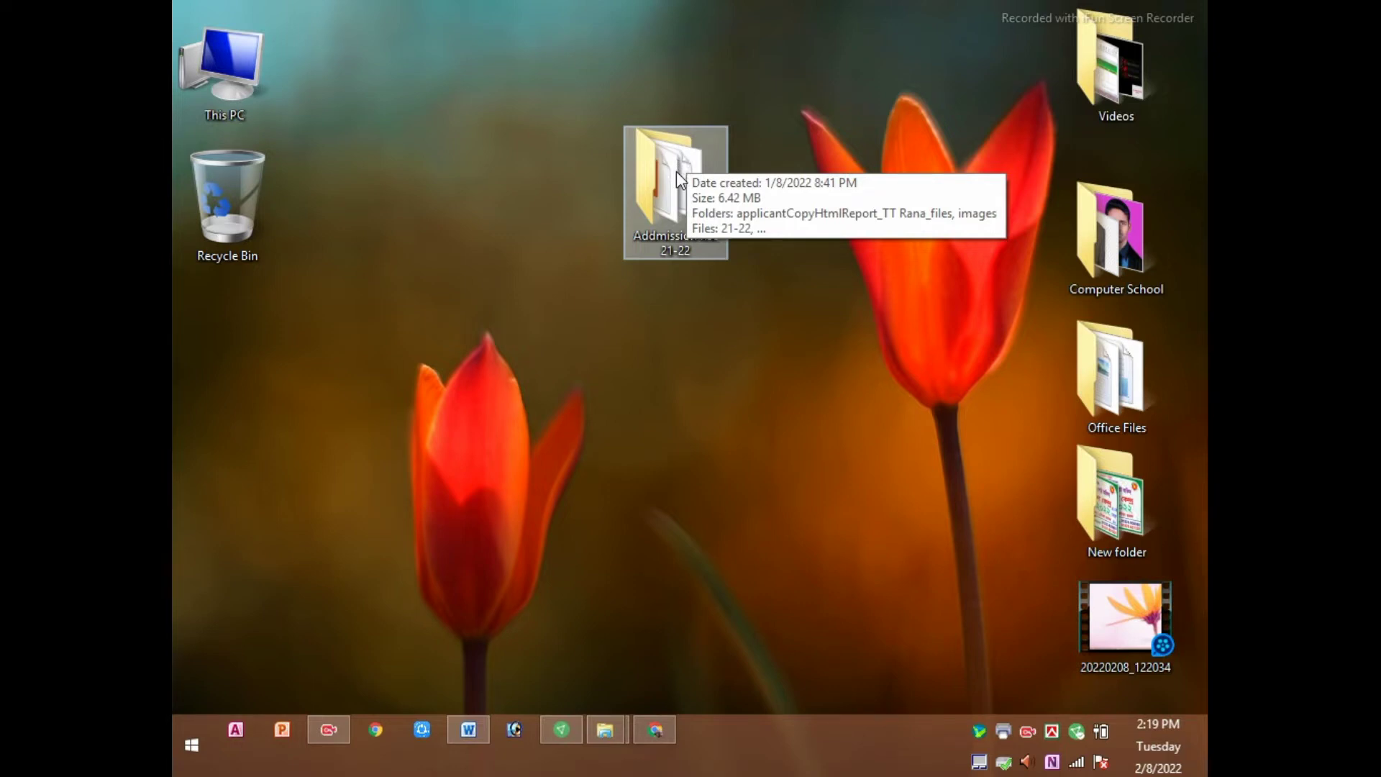
pyautogui.click(680, 178)
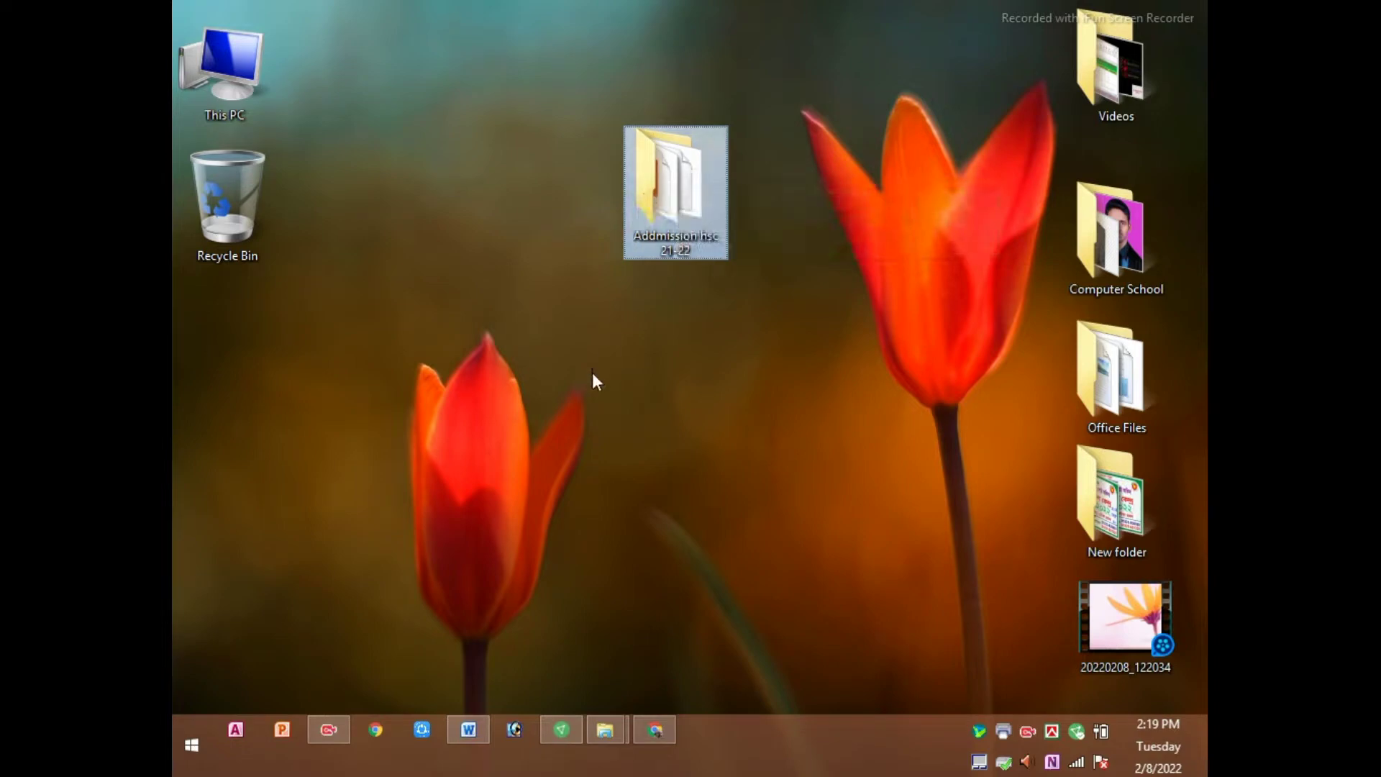
pyautogui.doubleClick(669, 180)
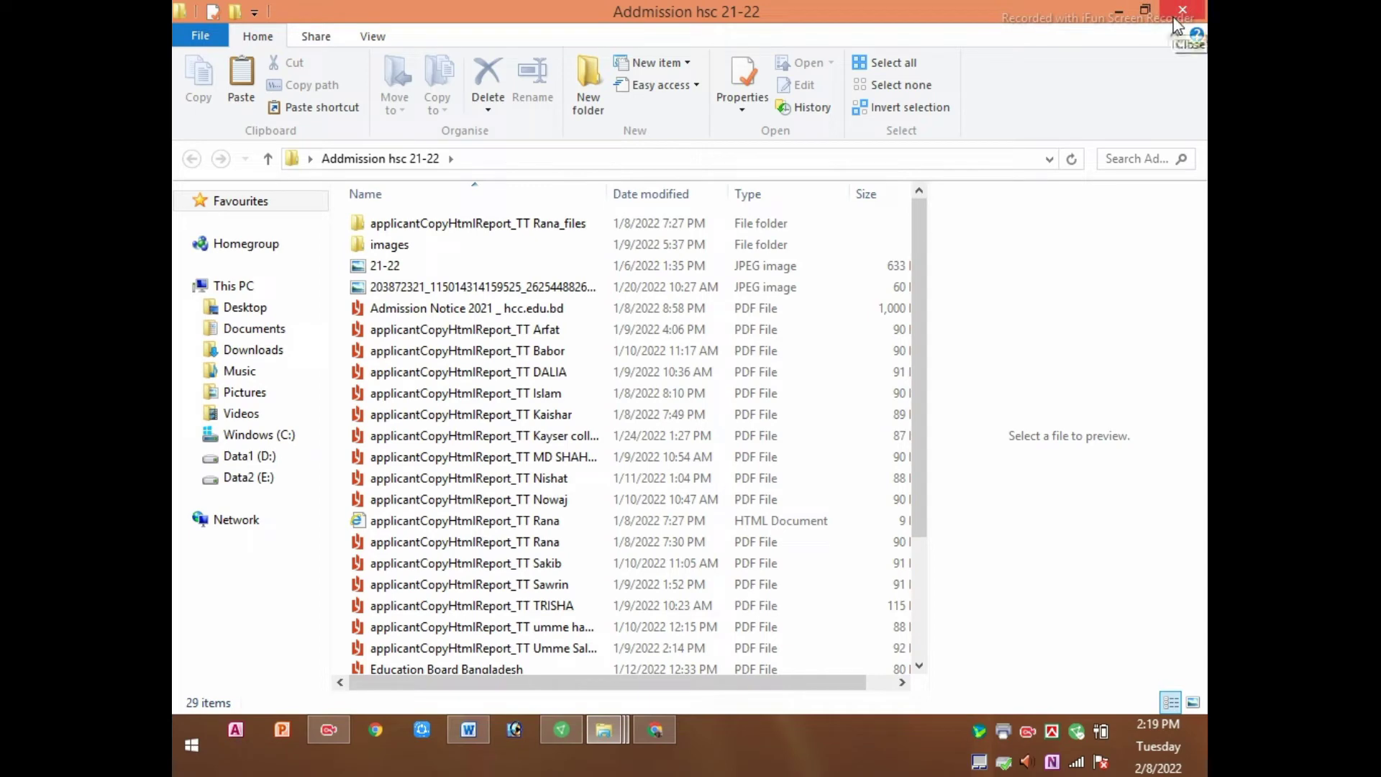
pyautogui.click(1181, 10)
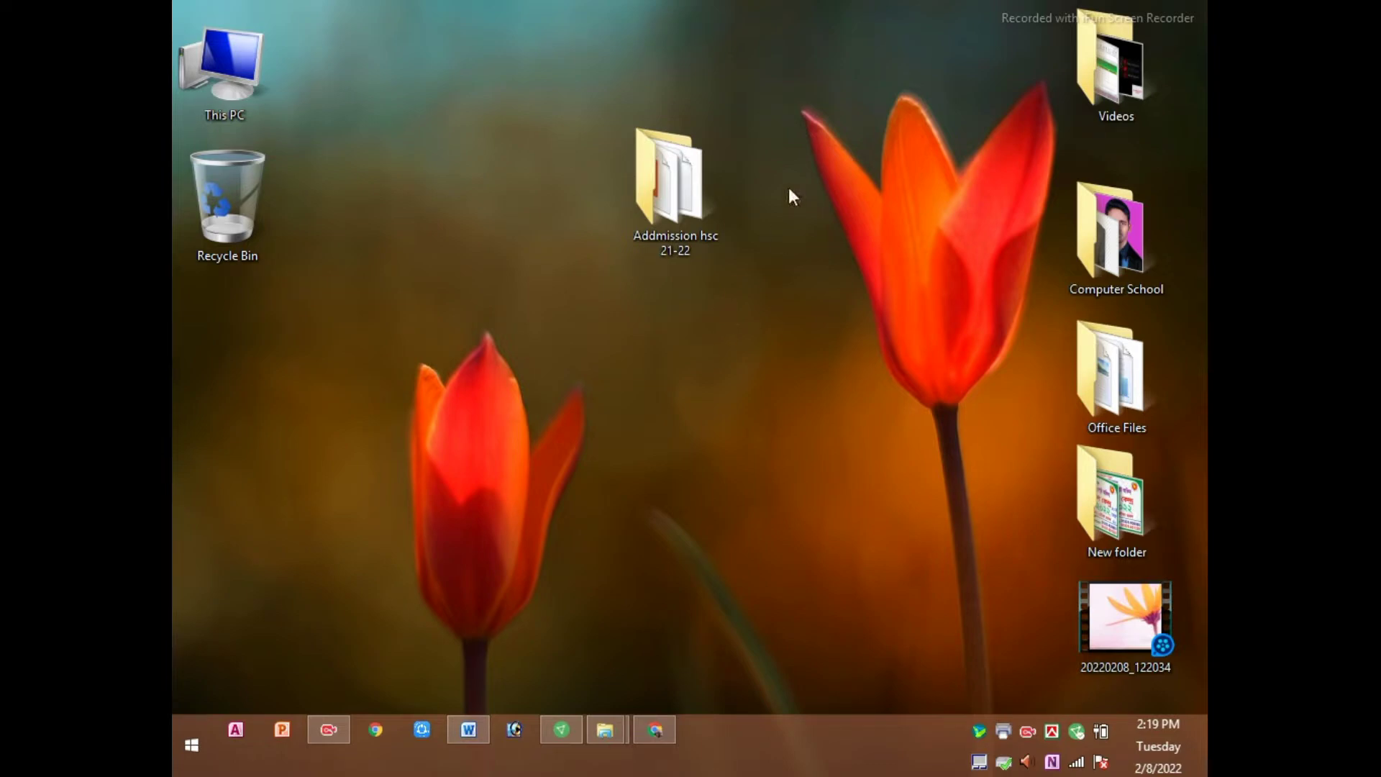
pyautogui.doubleClick(671, 180)
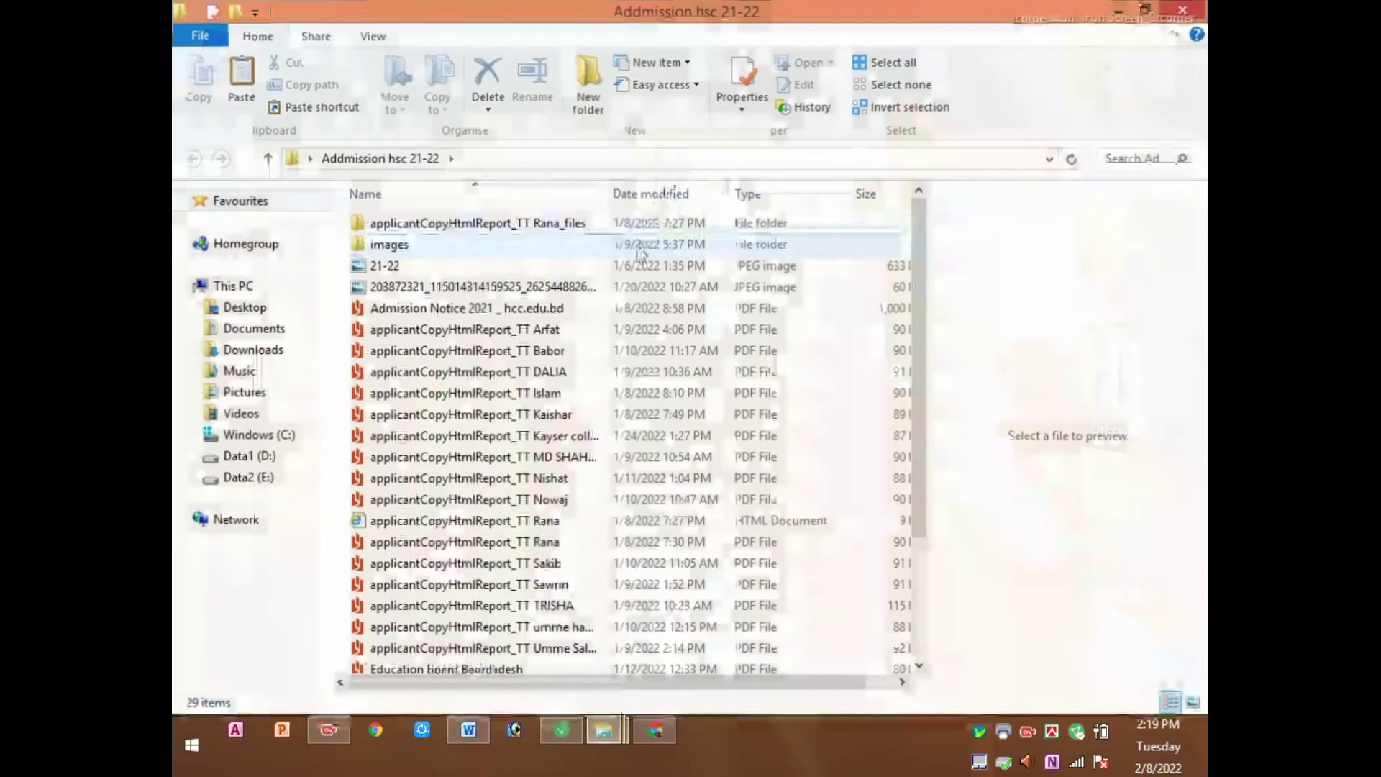
pyautogui.click(1193, 7)
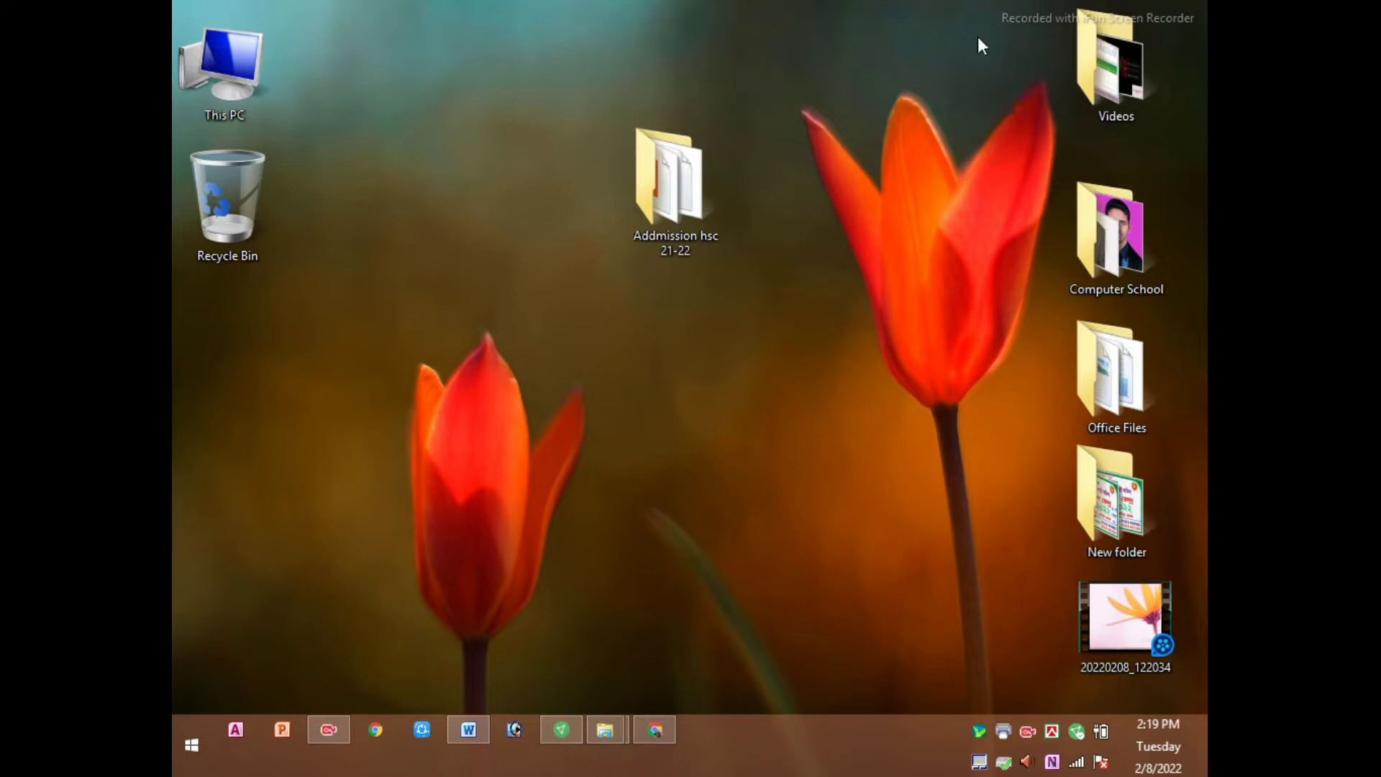
# Step: Box-select the right-hand column of desktop icons, from Videos through the video file
pyautogui.moveTo(980, 27)
pyautogui.mouseDown()
pyautogui.moveTo(1066, 248)
pyautogui.moveTo(1030, 657)
pyautogui.moveTo(1102, 678)
pyautogui.mouseUp()
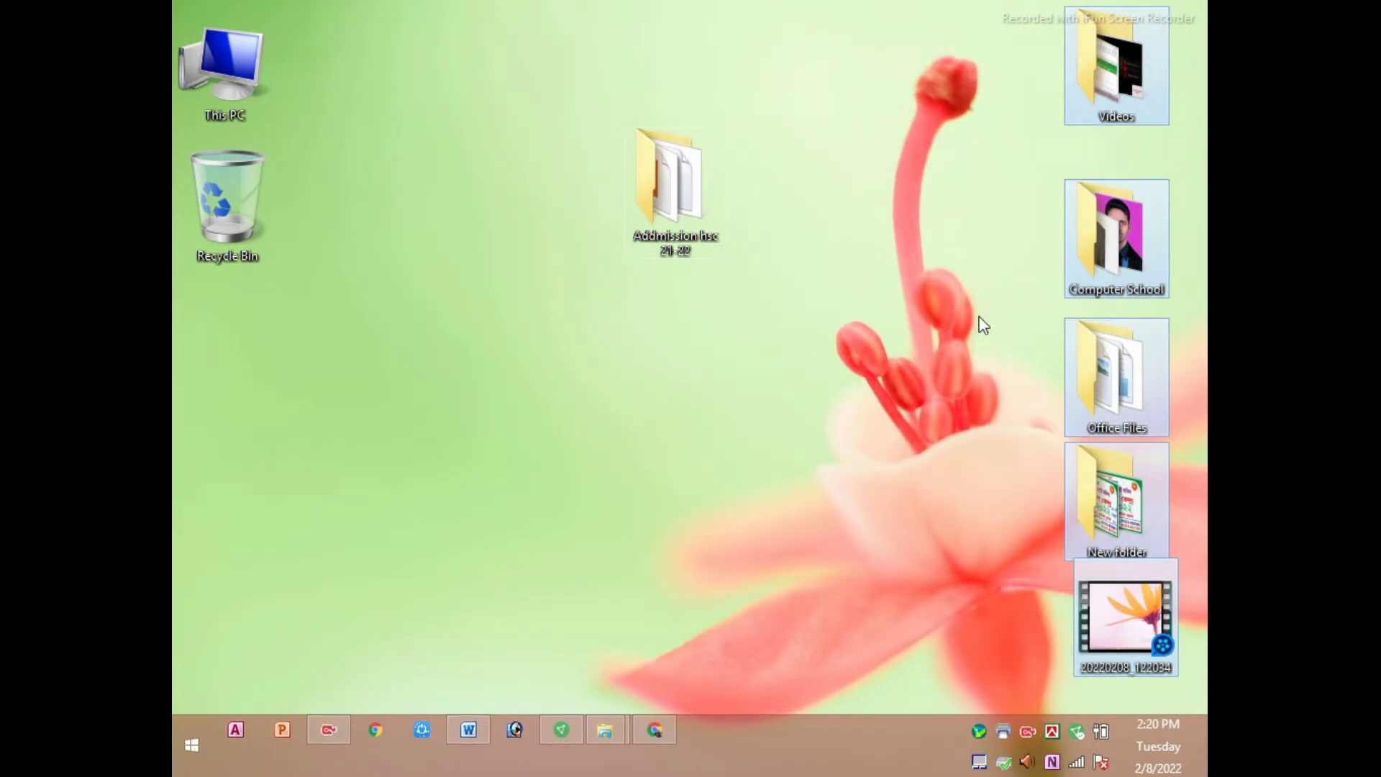
pyautogui.click(910, 114)
pyautogui.moveTo(950, 34)
pyautogui.mouseDown()
pyautogui.moveTo(1109, 505)
pyautogui.moveTo(1122, 658)
pyautogui.mouseUp()
pyautogui.moveTo(844, 77); pyautogui.dragTo(1072, 522)
pyautogui.moveTo(867, 35); pyautogui.dragTo(1166, 615)
# Step: In Word, shrink all the quick brown fox text from 20 pt to 10 pt Vrinda
pyautogui.click(917, 170)
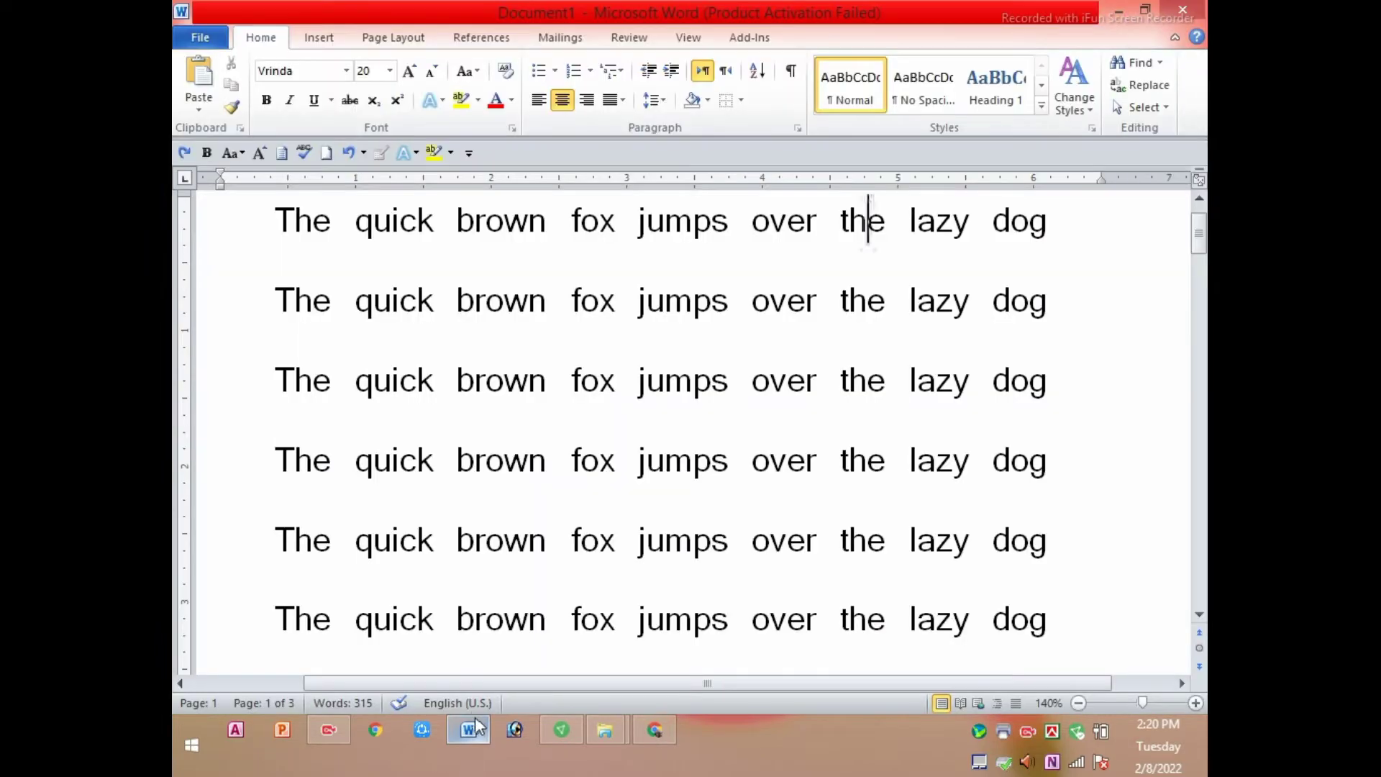
pyautogui.click(468, 729)
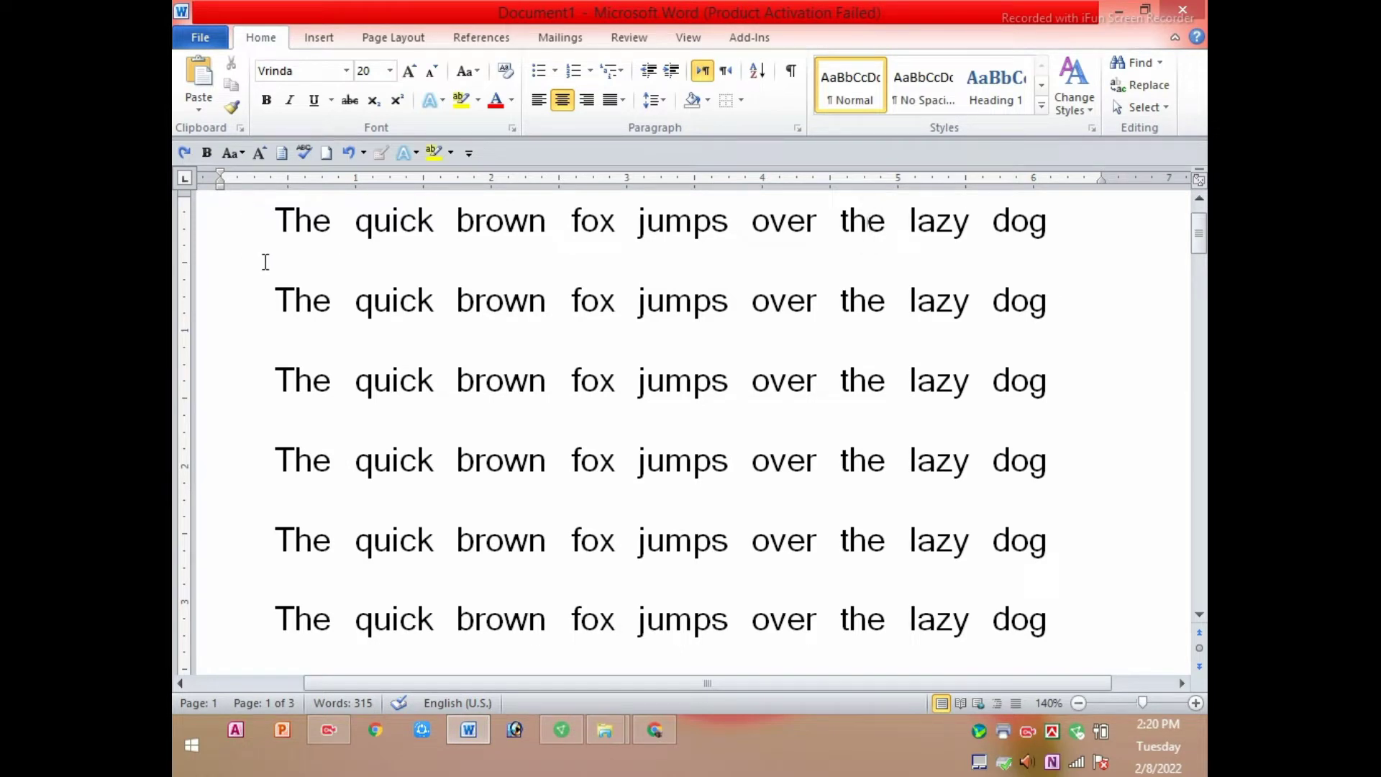
pyautogui.hotkey('ctrl', 'a')
pyautogui.hotkey('ctrl', 'shift', ',')
pyautogui.hotkey('ctrl', 'shift', ',')
pyautogui.hotkey('ctrl', 'shift', ',')
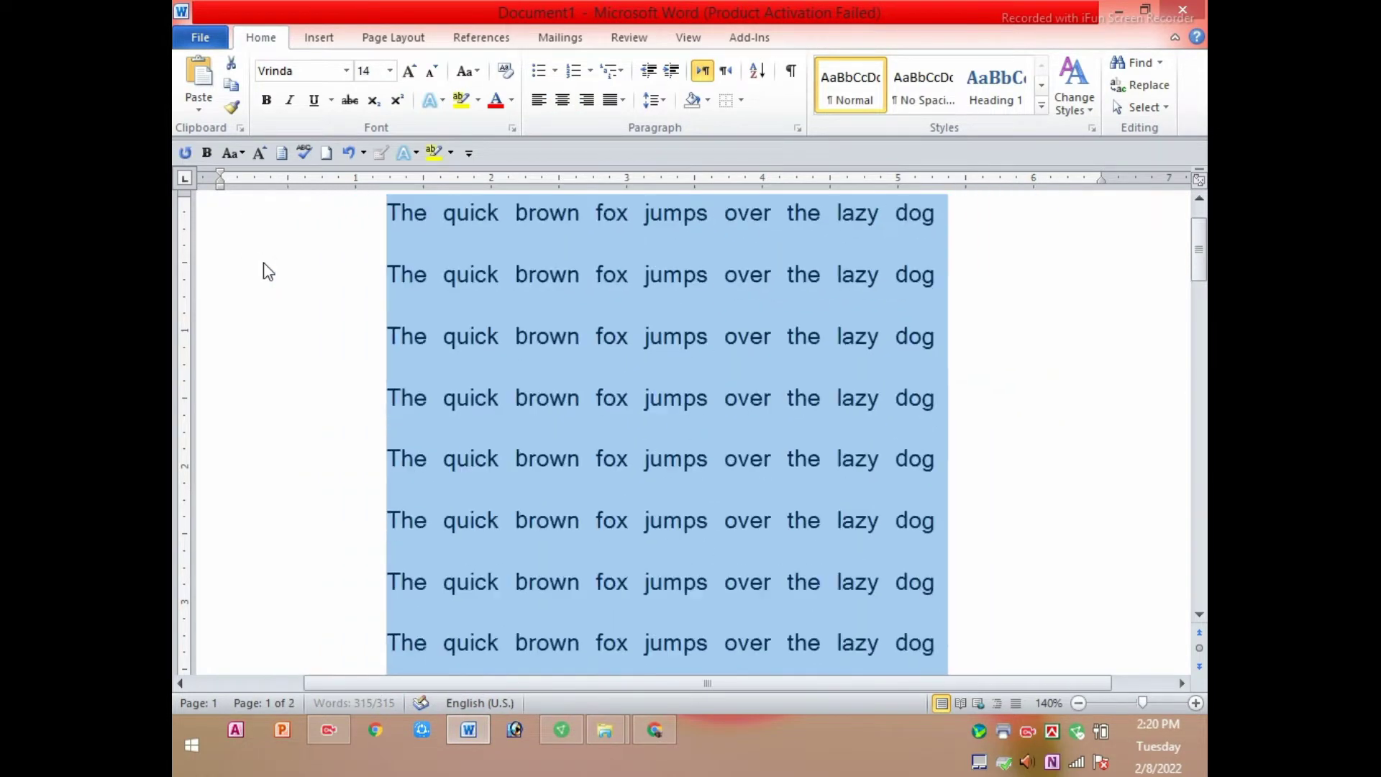
pyautogui.hotkey('ctrl', 'shift', ',')
pyautogui.hotkey('ctrl', 'shift', ',')
pyautogui.click(367, 257)
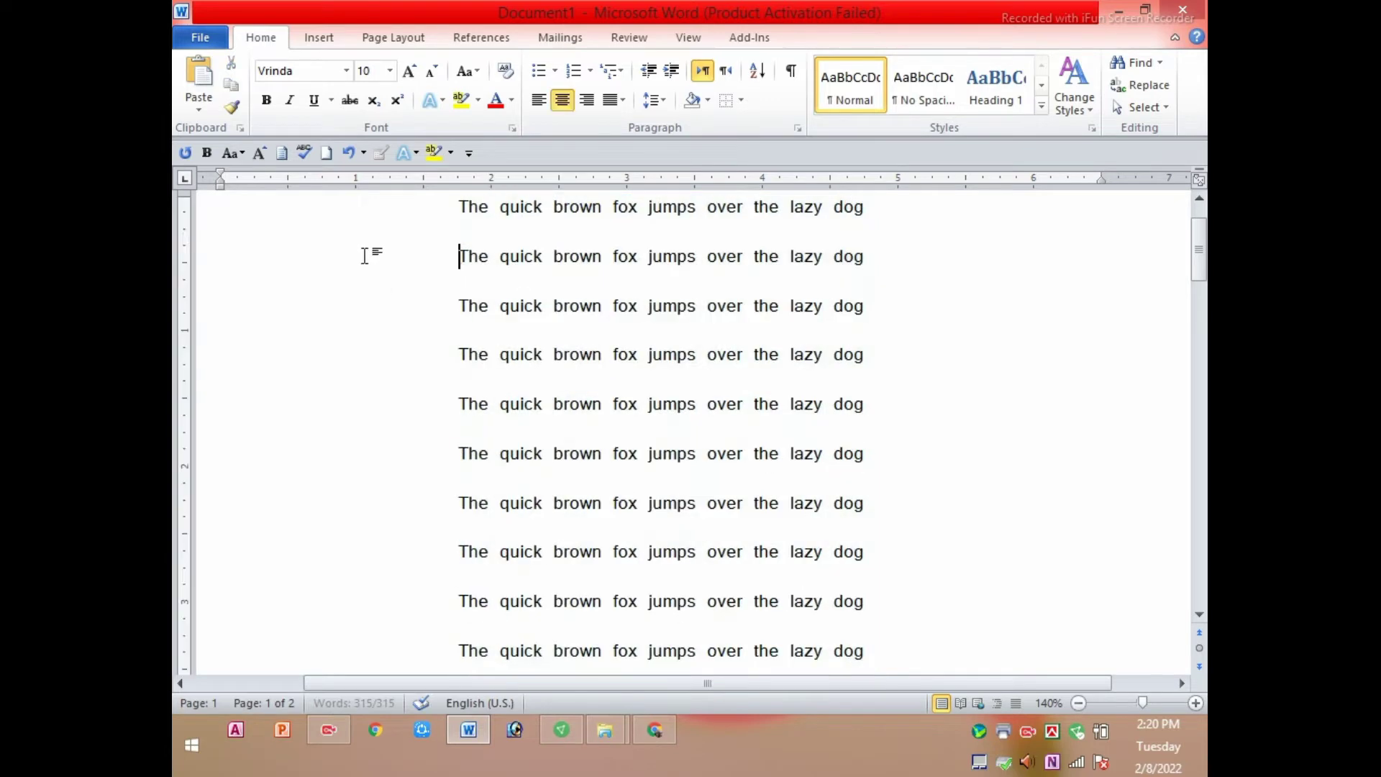
# Step: Select several lines, then the first line, of text, and minimise Word
pyautogui.moveTo(458, 206); pyautogui.dragTo(552, 299)
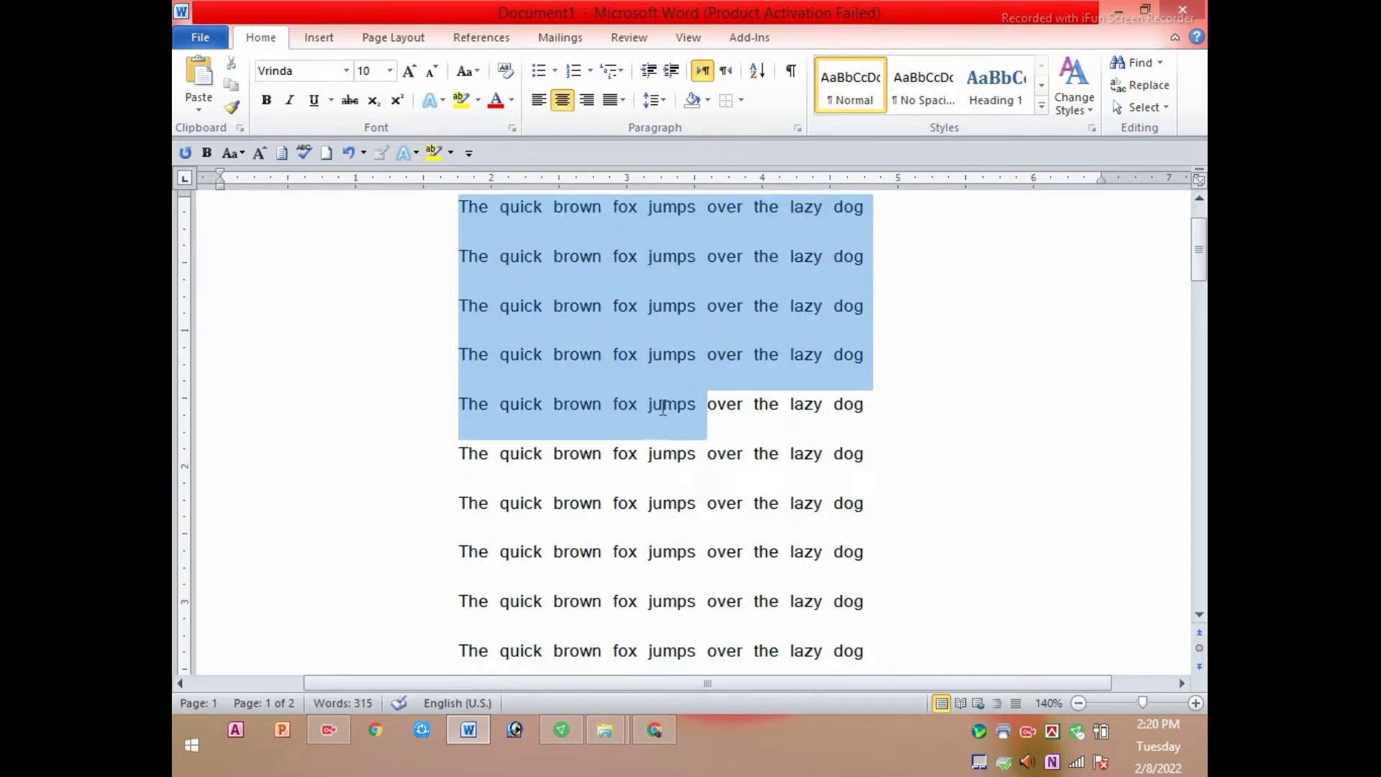
pyautogui.moveTo(551, 300)
pyautogui.mouseDown()
pyautogui.moveTo(790, 483)
pyautogui.moveTo(865, 628)
pyautogui.mouseUp()
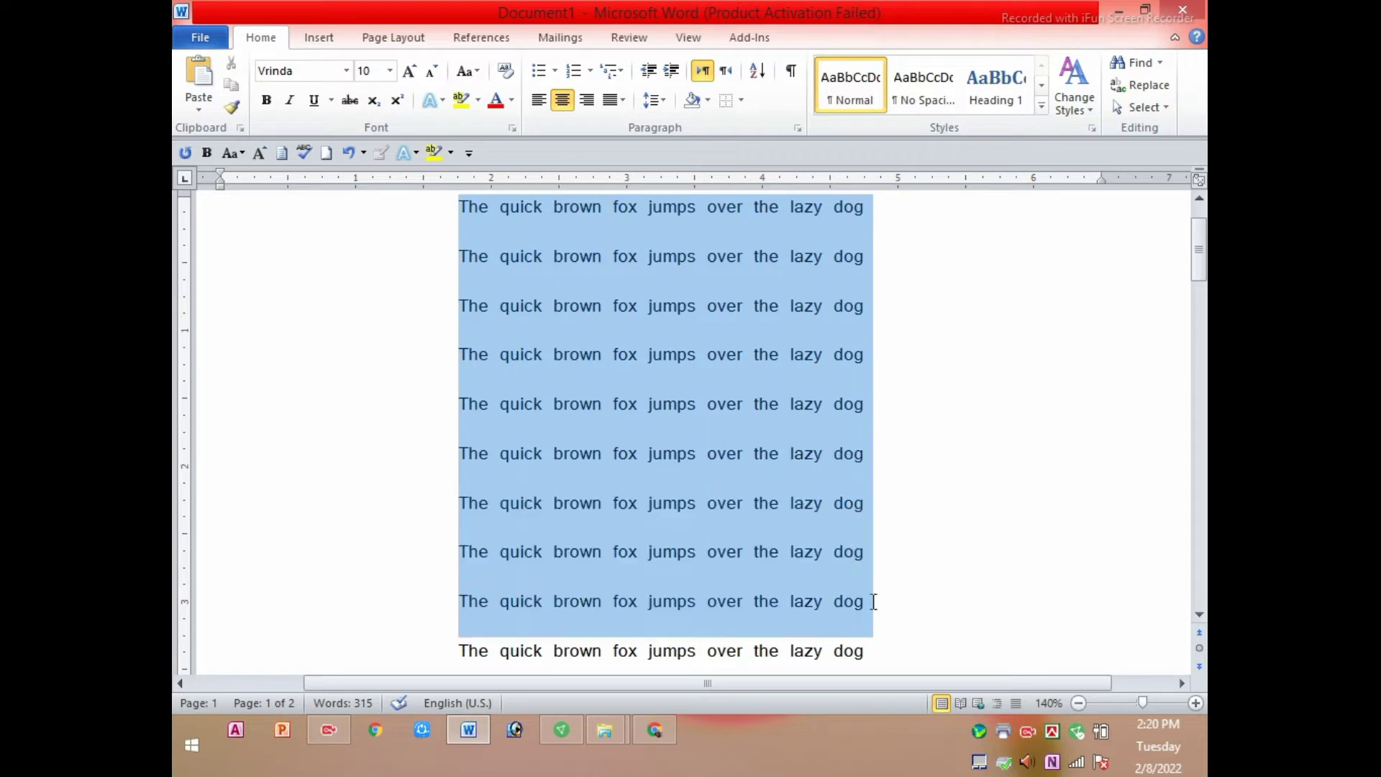
pyautogui.click(955, 370)
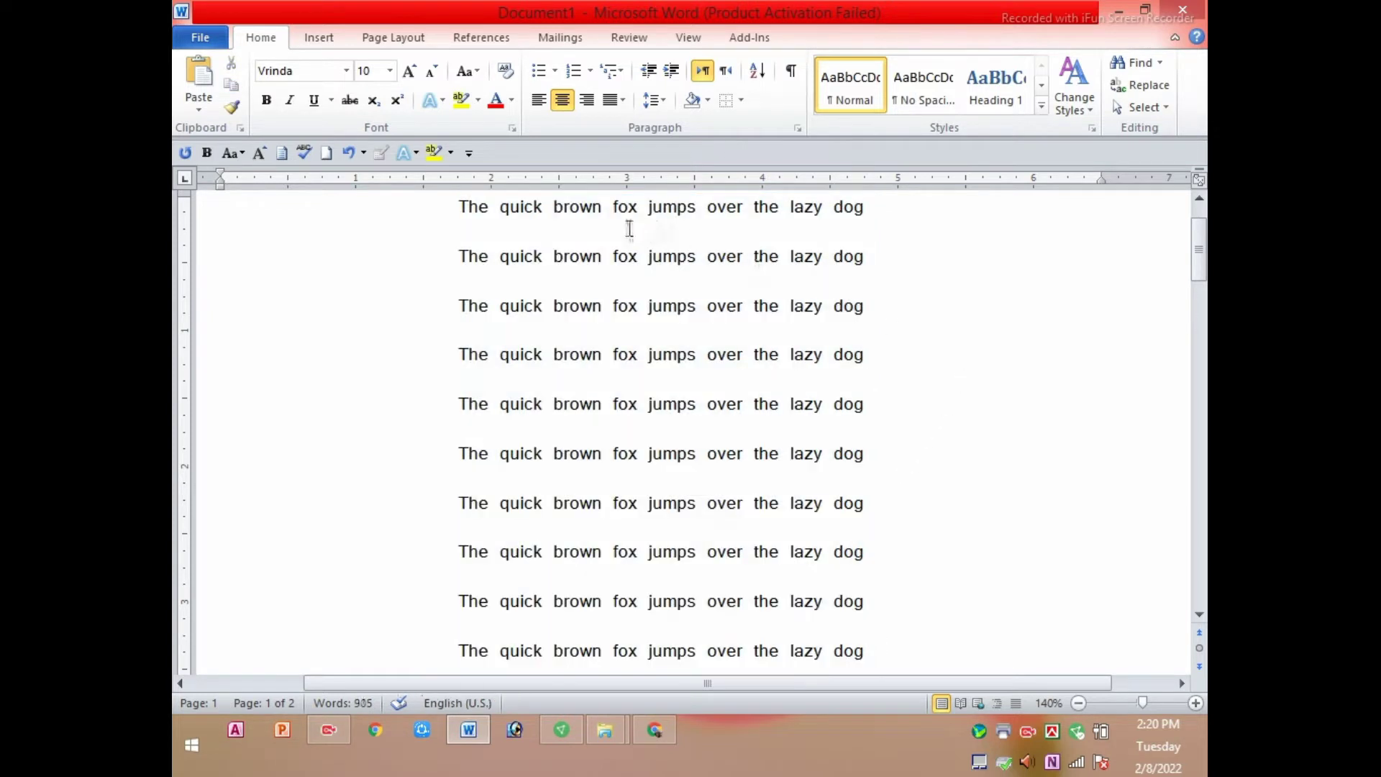
pyautogui.click(454, 206)
pyautogui.moveTo(453, 206); pyautogui.dragTo(549, 214)
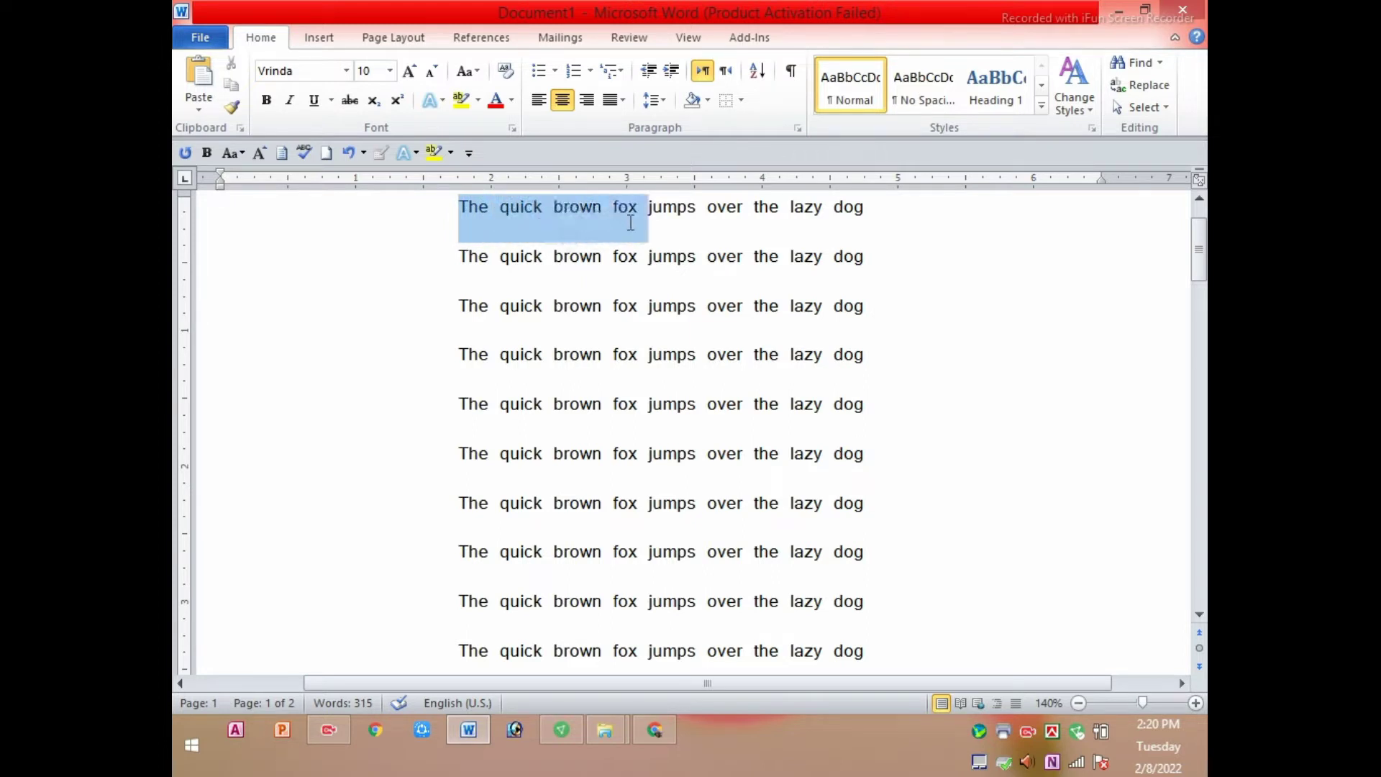
pyautogui.moveTo(549, 214); pyautogui.dragTo(824, 226)
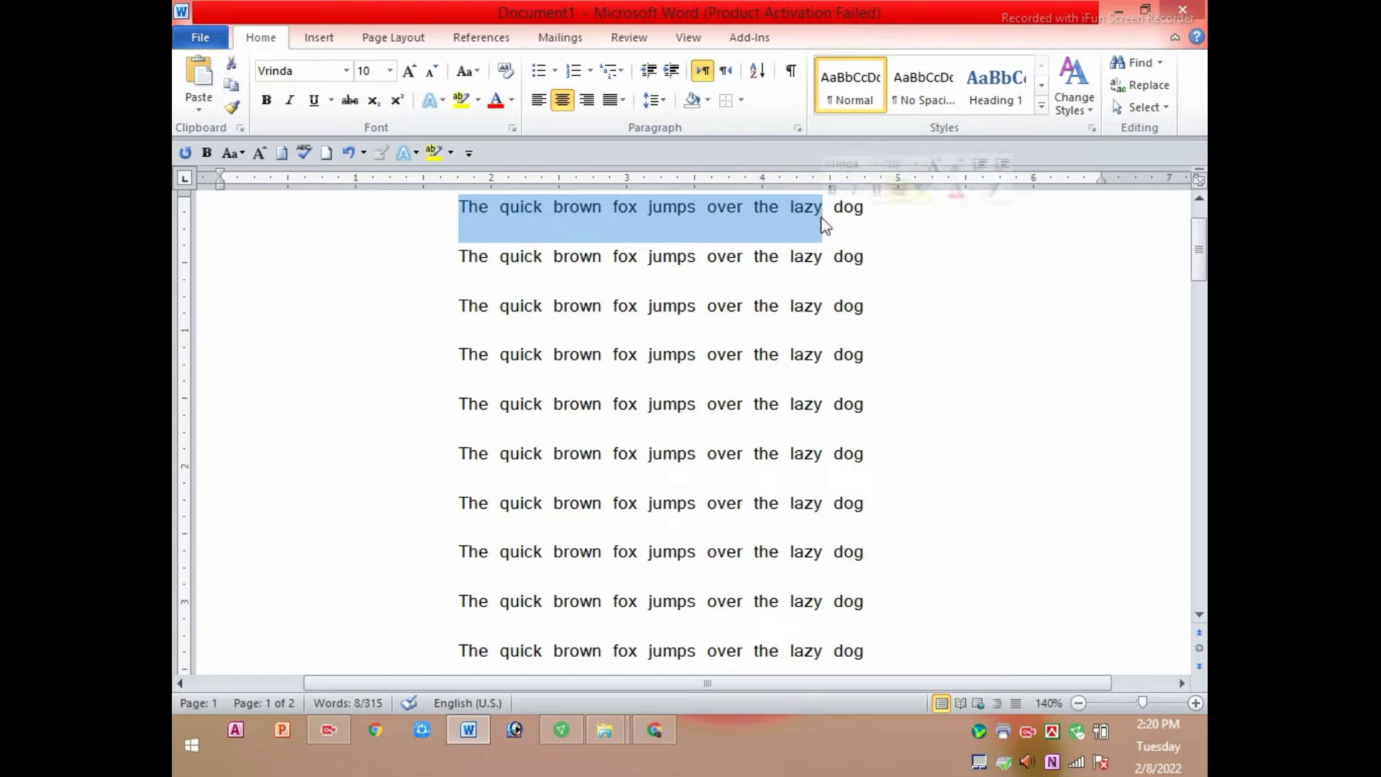
pyautogui.click(533, 302)
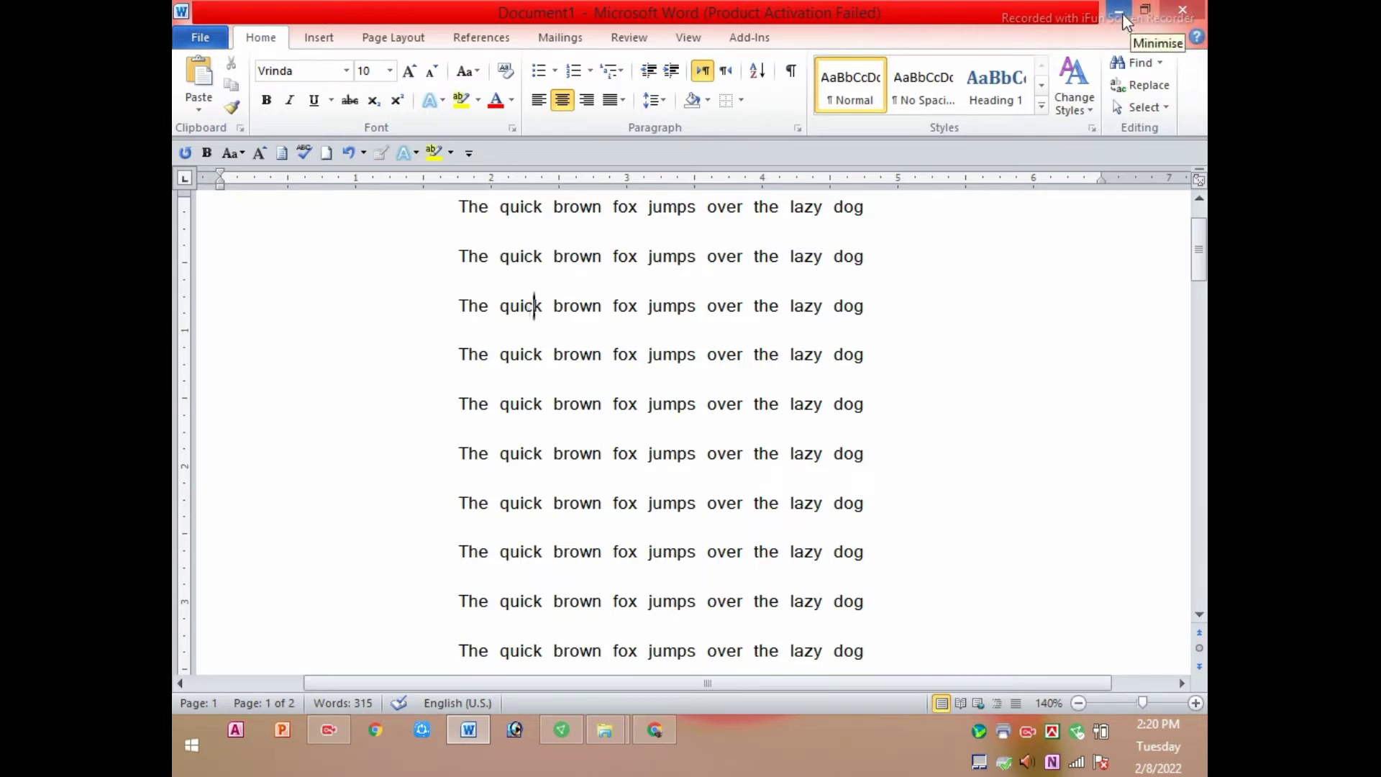
pyautogui.click(1122, 13)
# Step: Refresh the desktop five times from its right-click menu
pyautogui.rightClick(502, 121)
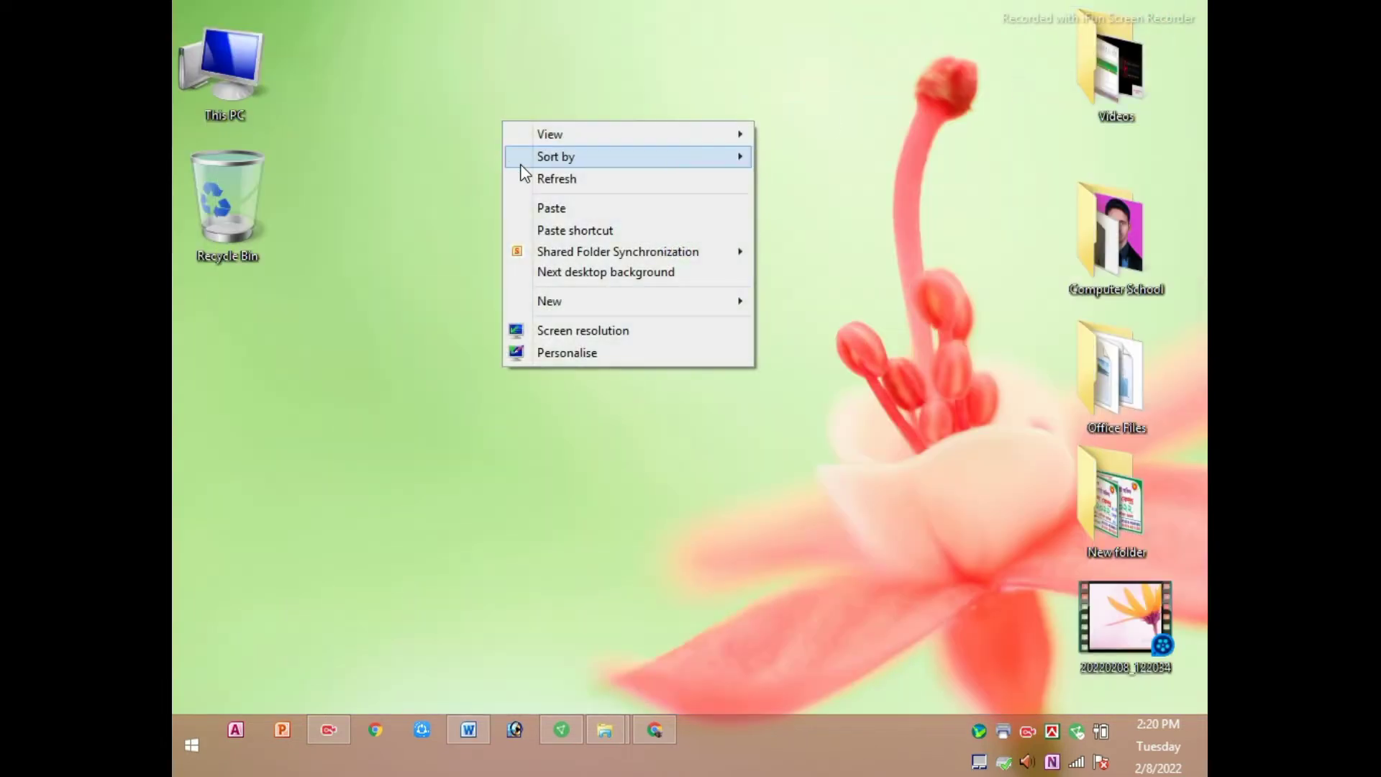
pyautogui.rightClick(434, 101)
pyautogui.click(462, 151)
pyautogui.rightClick(443, 133)
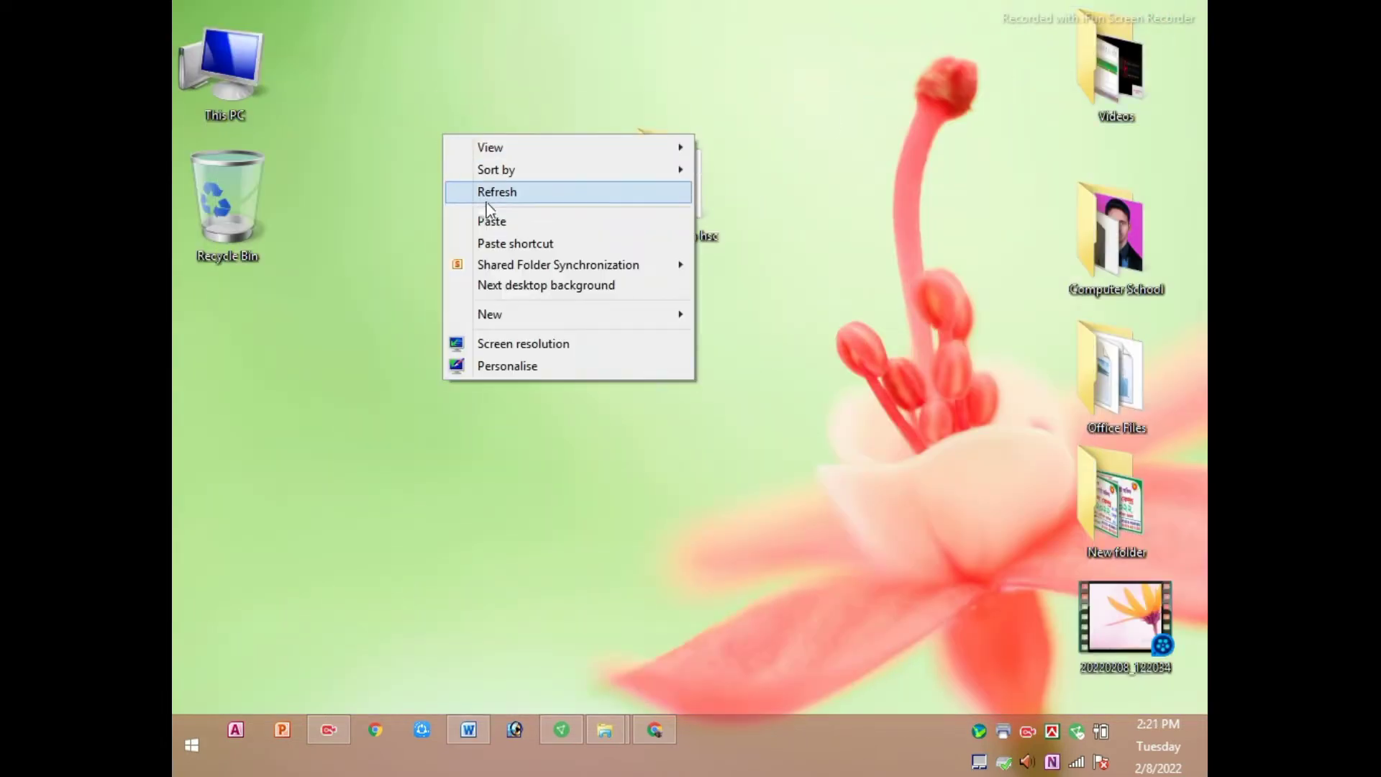
pyautogui.rightClick(351, 142)
pyautogui.click(377, 196)
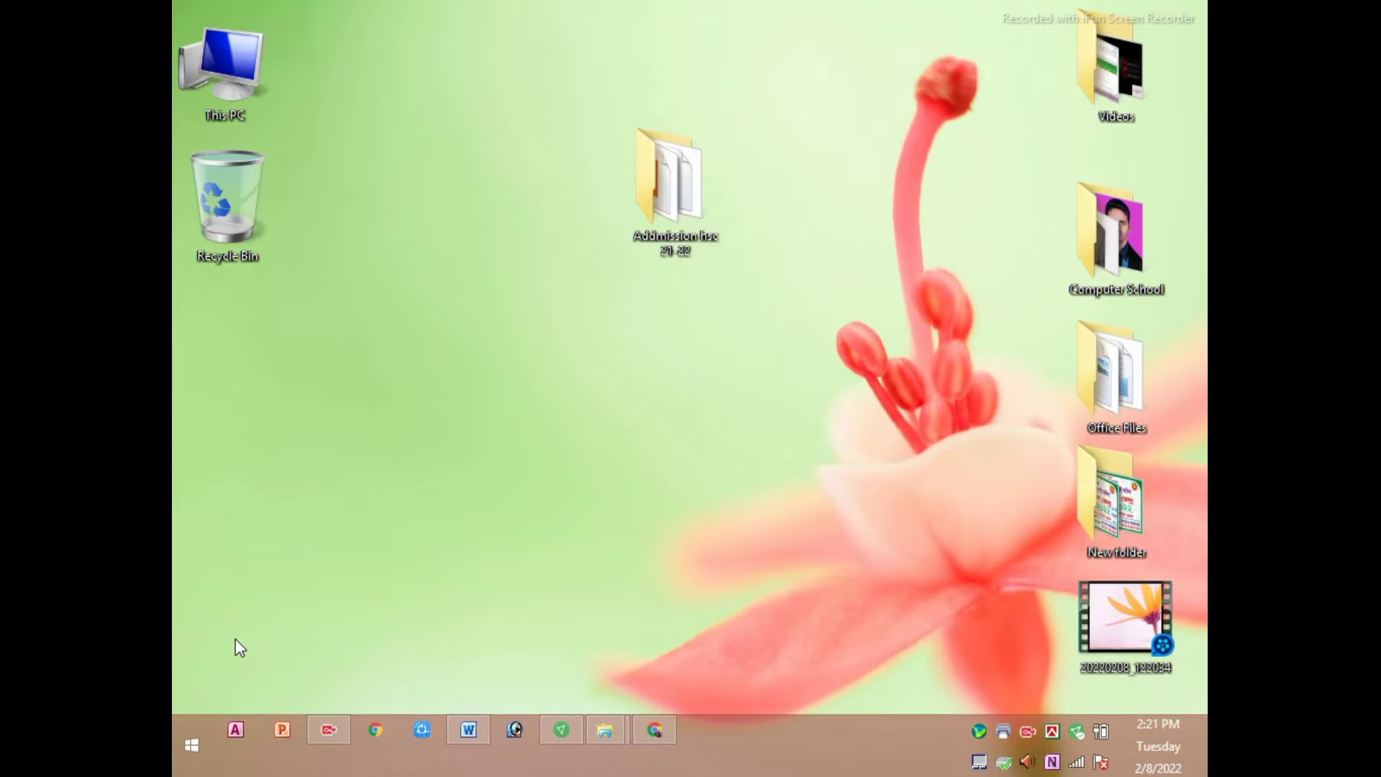
pyautogui.rightClick(386, 118)
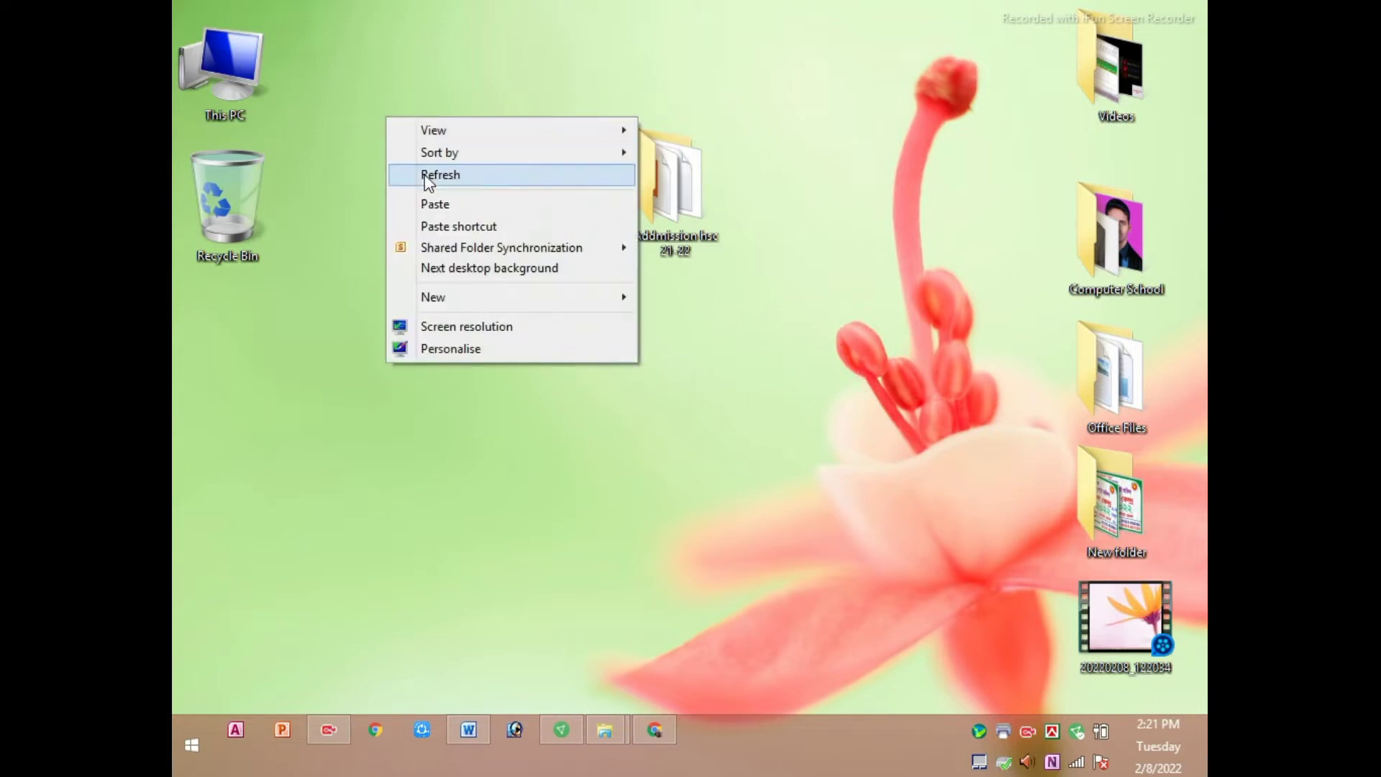
pyautogui.click(426, 179)
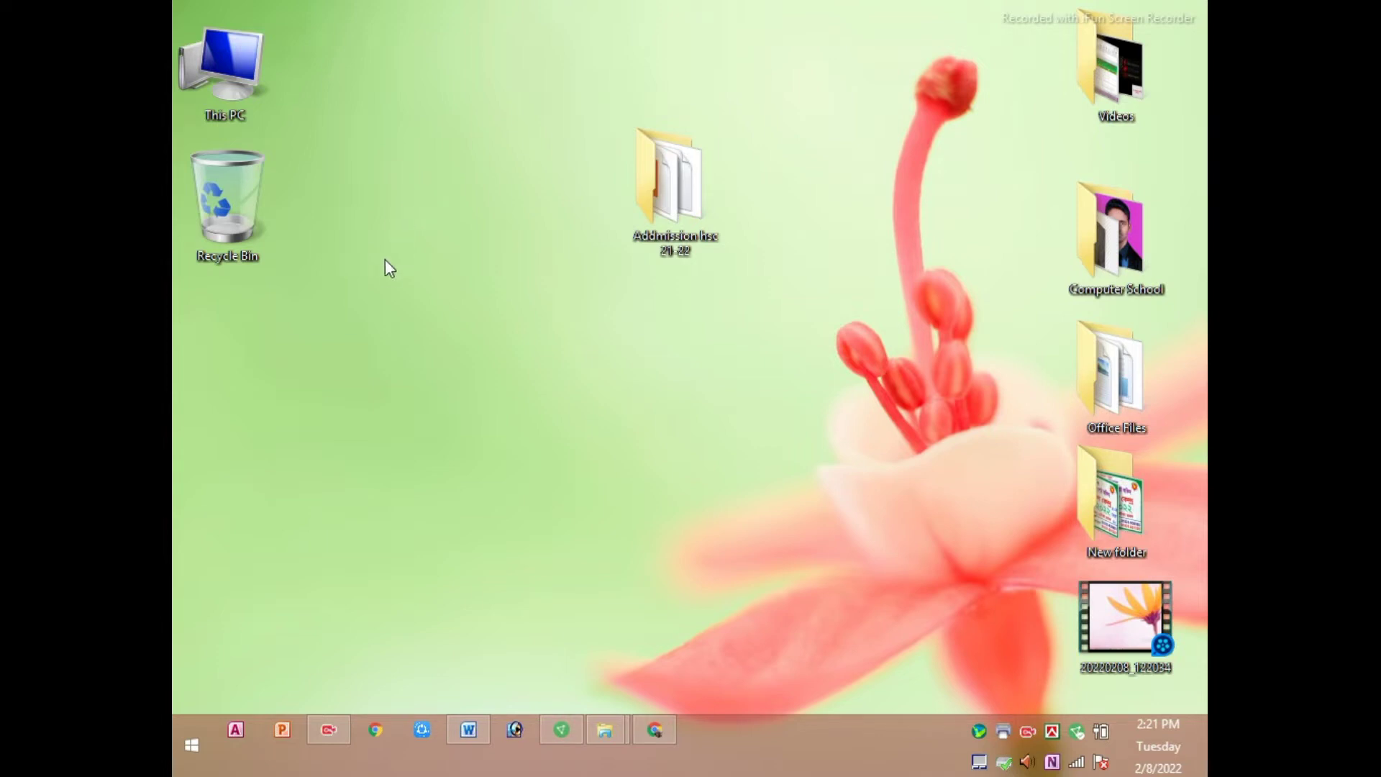
pyautogui.rightClick(486, 180)
pyautogui.click(541, 237)
pyautogui.rightClick(455, 160)
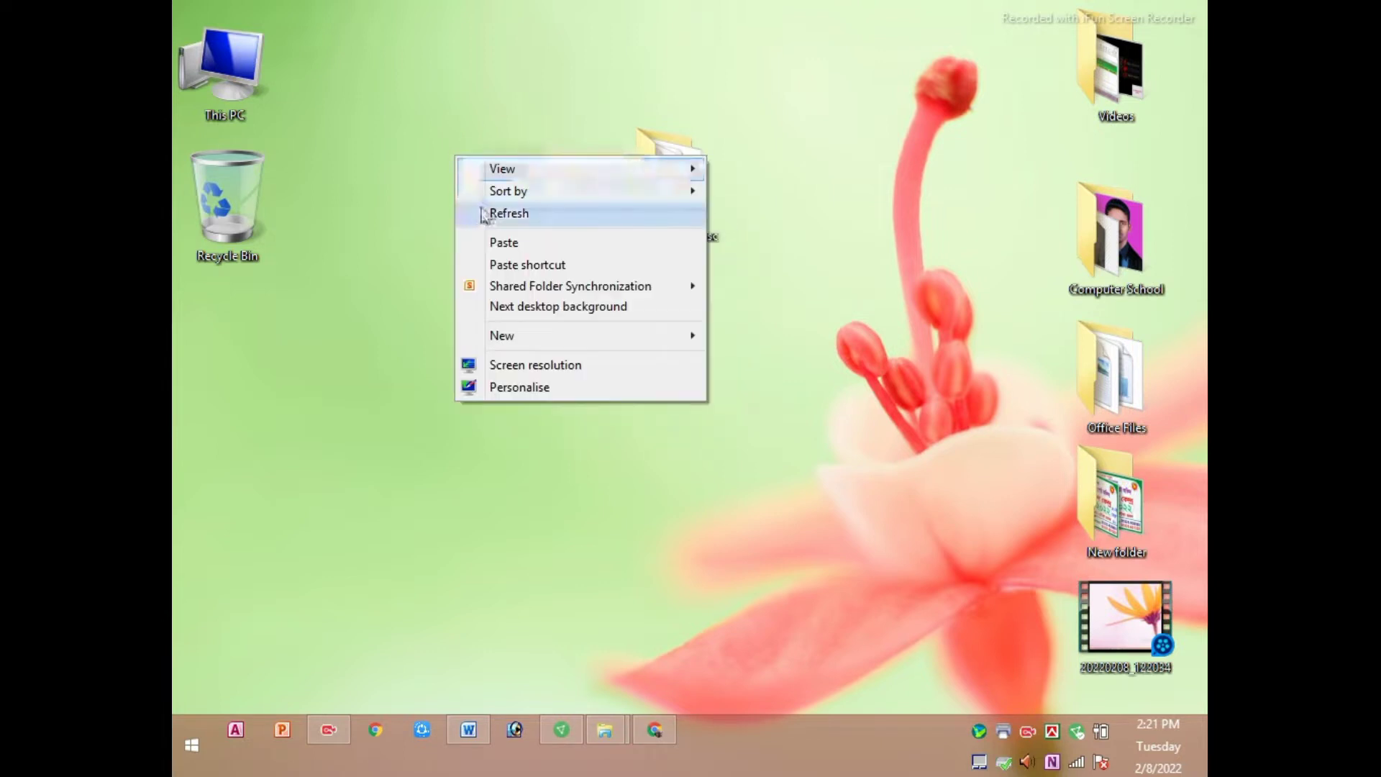
pyautogui.click(496, 210)
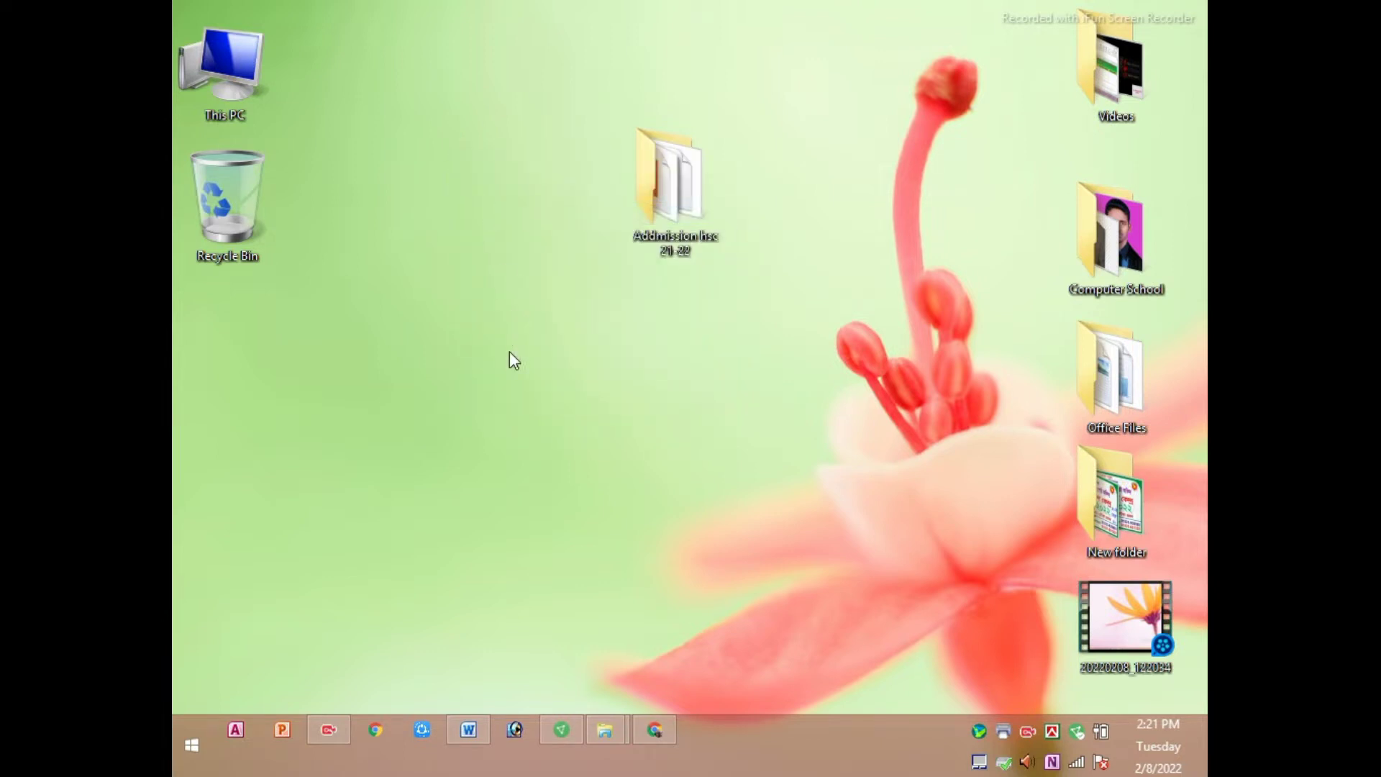
# Step: Switch from the desktop to the Start screen tiles using the taskbar Start button
pyautogui.click(180, 754)
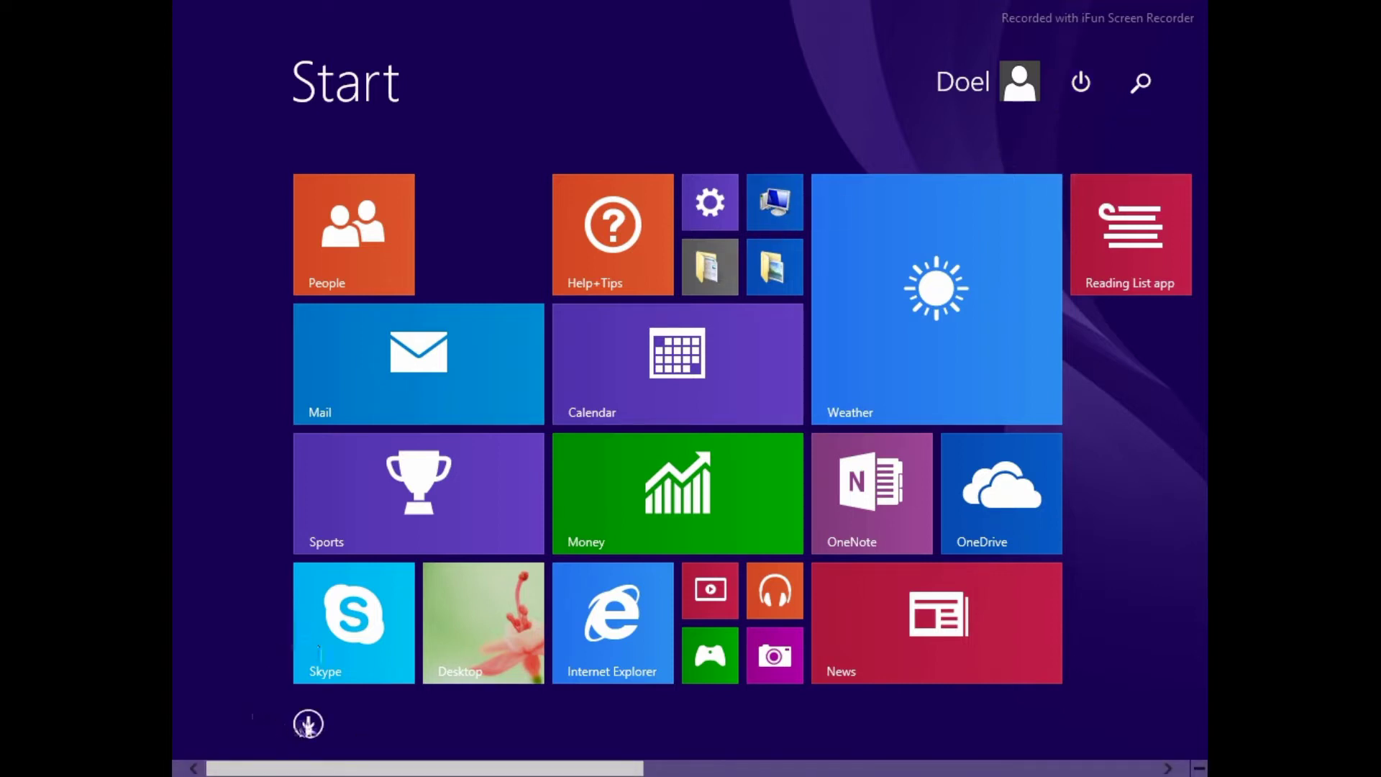
# Step: Look at the Apps list, then go to the desktop via the Desktop tile
pyautogui.click(307, 722)
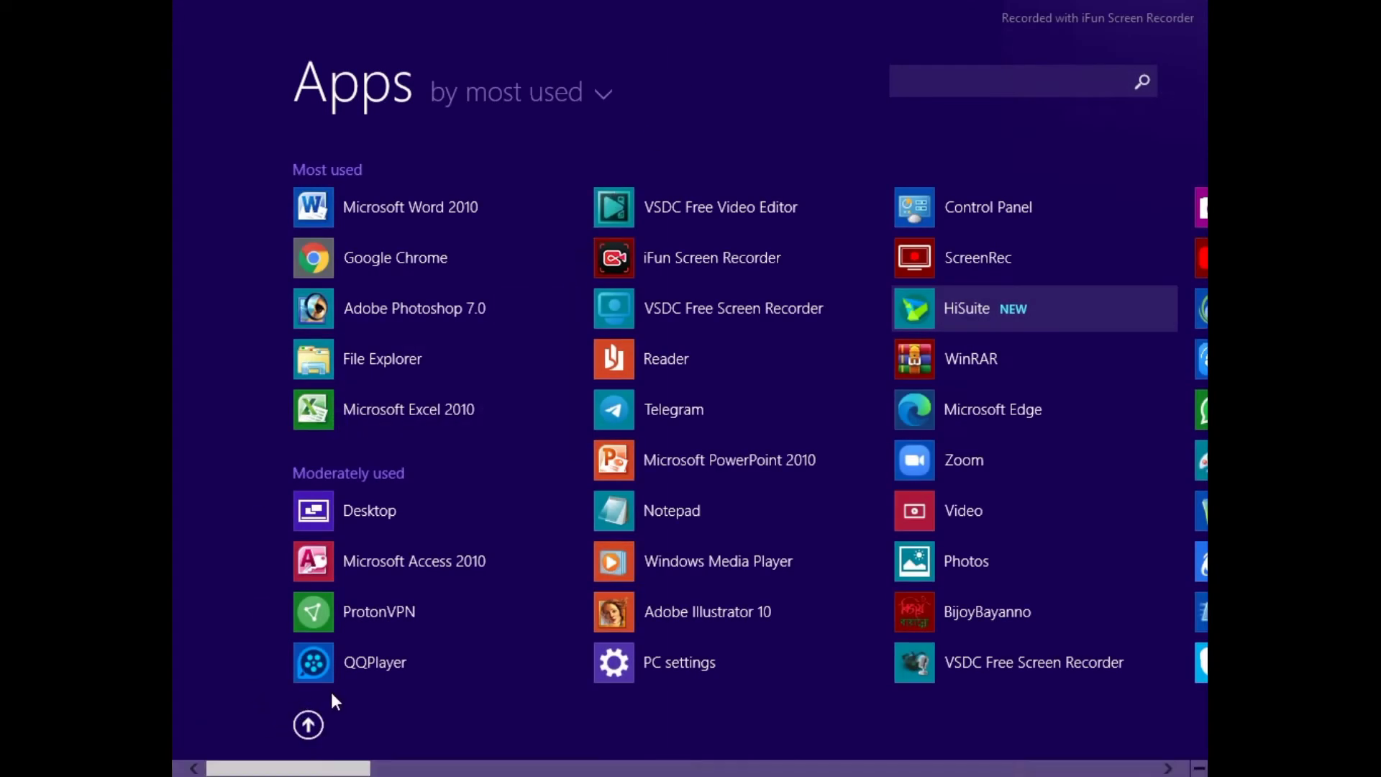
pyautogui.click(307, 726)
pyautogui.click(467, 619)
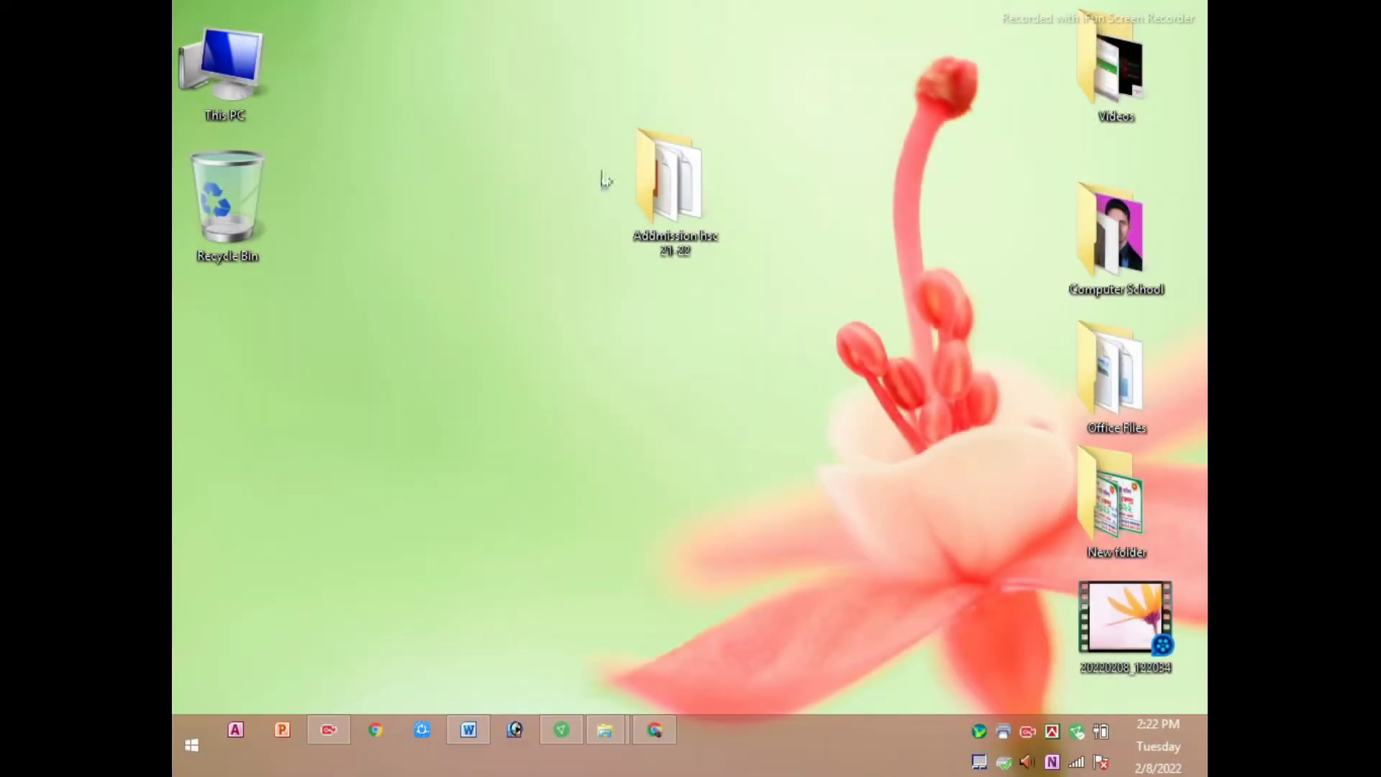
# Step: Refresh the desktop five times from its right-click menu
pyautogui.rightClick(453, 66)
pyautogui.click(462, 129)
pyautogui.rightClick(387, 94)
pyautogui.click(428, 151)
pyautogui.rightClick(396, 26)
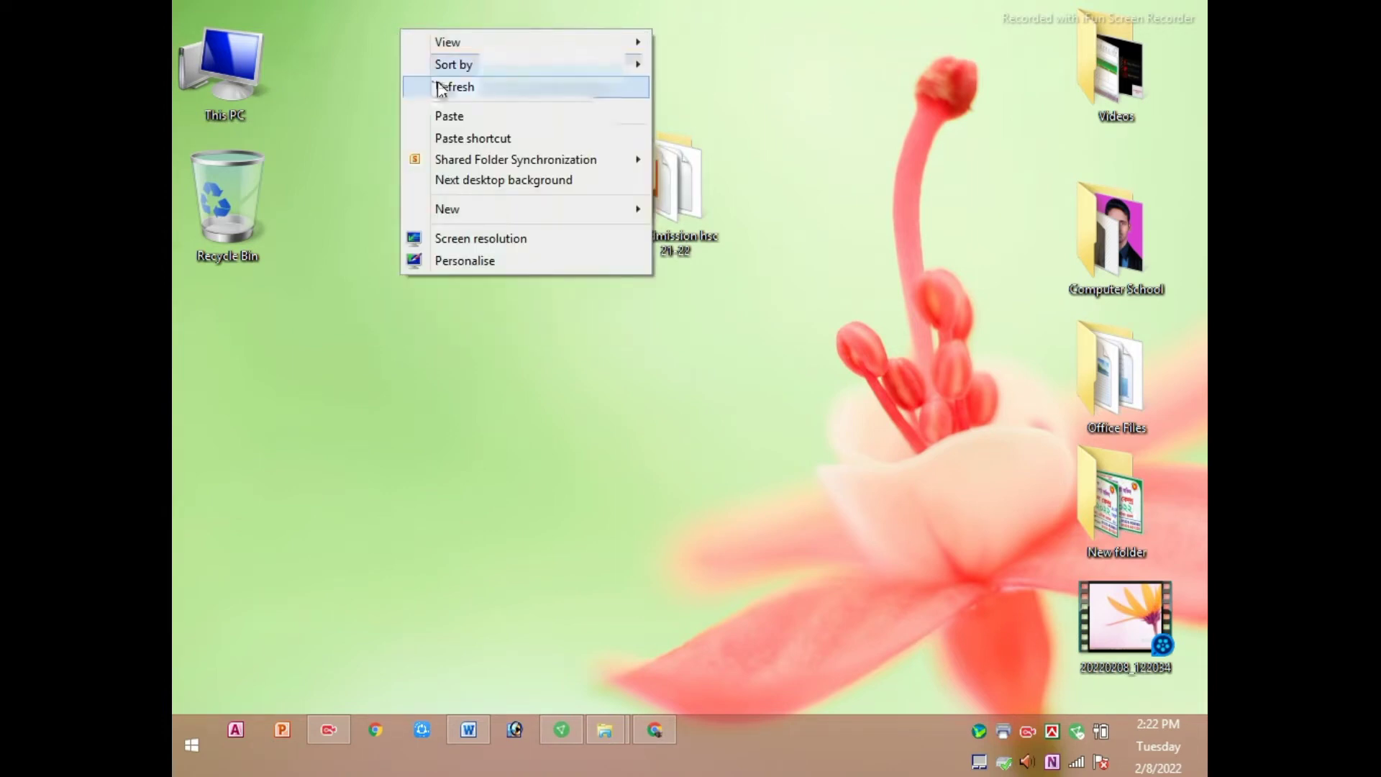
pyautogui.click(437, 83)
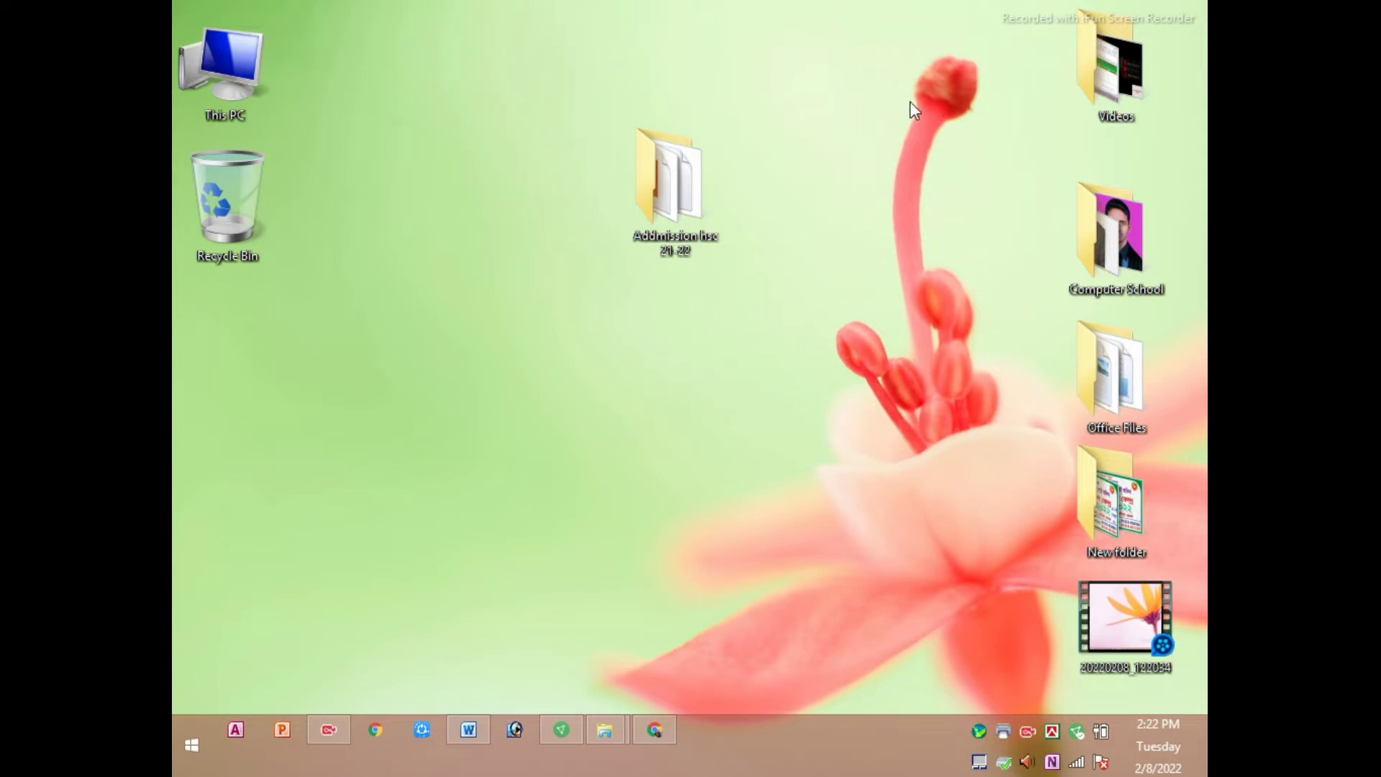
pyautogui.rightClick(499, 98)
pyautogui.click(536, 155)
pyautogui.rightClick(469, 114)
pyautogui.click(519, 174)
# Step: Open the Start screen and show the Sleep, Shut down and Restart power options
pyautogui.click(192, 748)
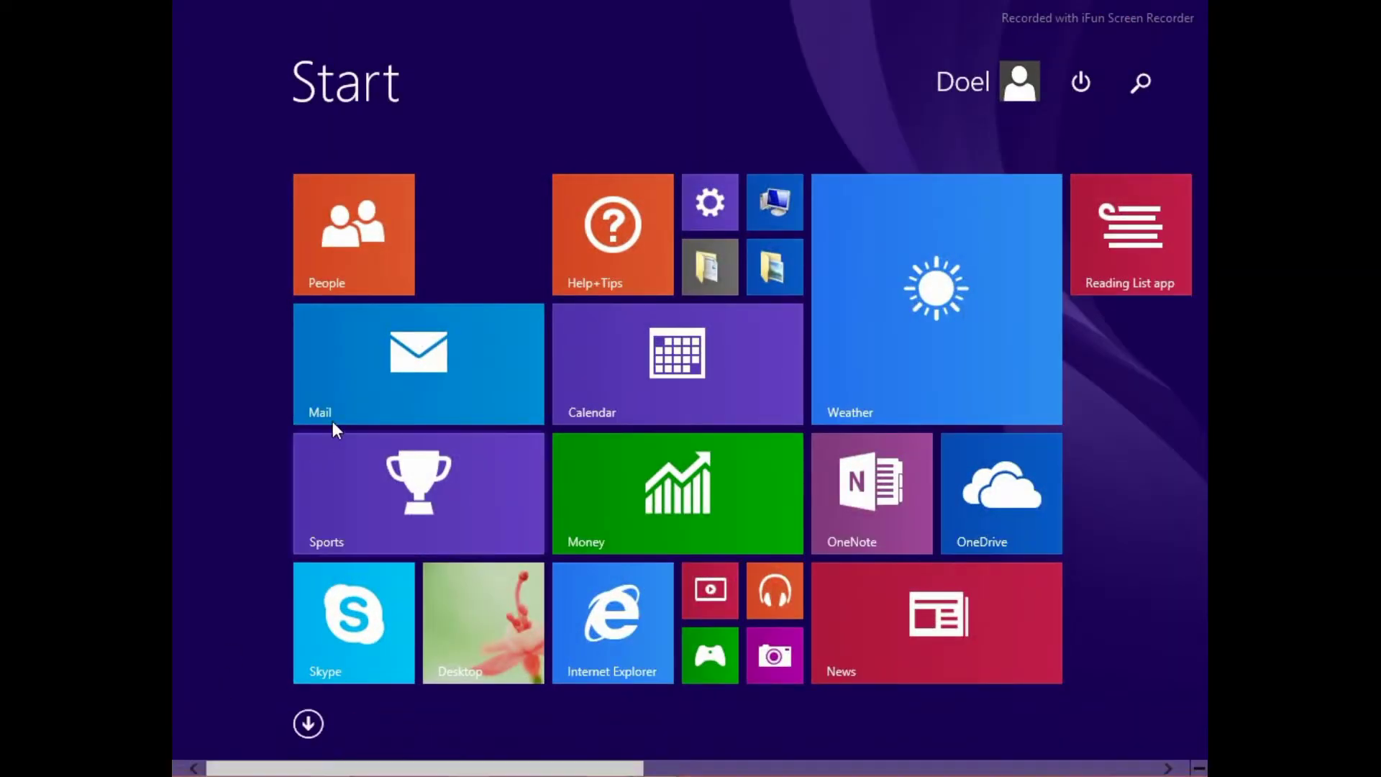
pyautogui.click(1081, 82)
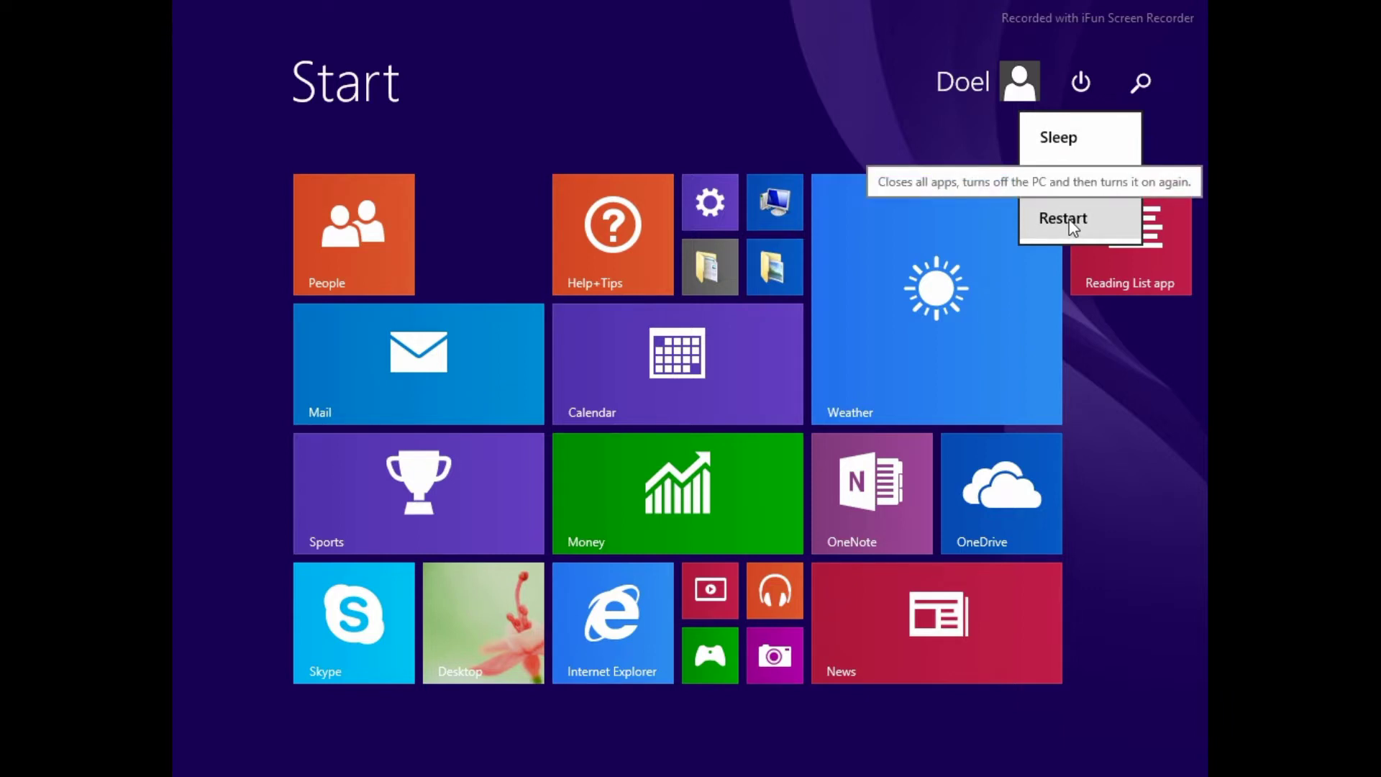
# Step: Dismiss the power options and alternate between desktop and Start screen three times, ending on the desktop
pyautogui.click(454, 650)
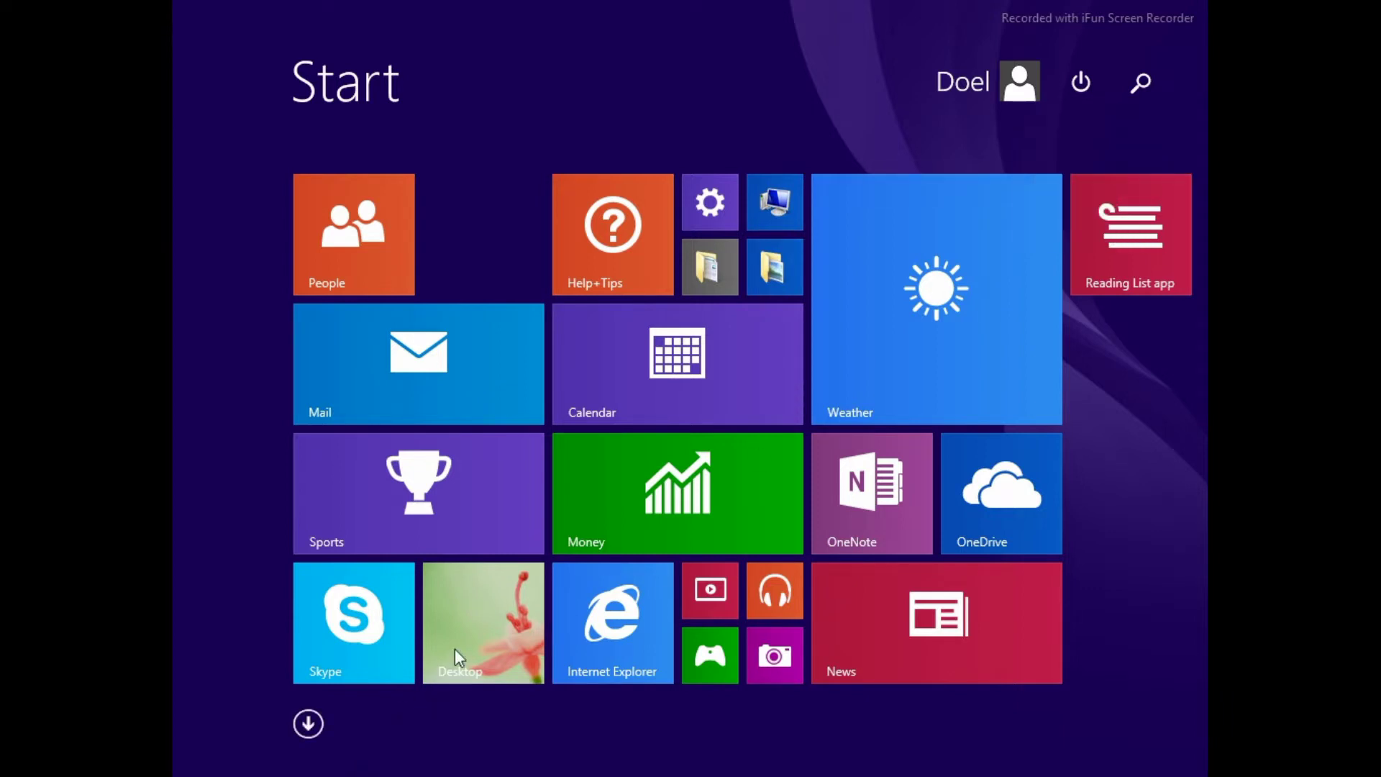
pyautogui.click(455, 649)
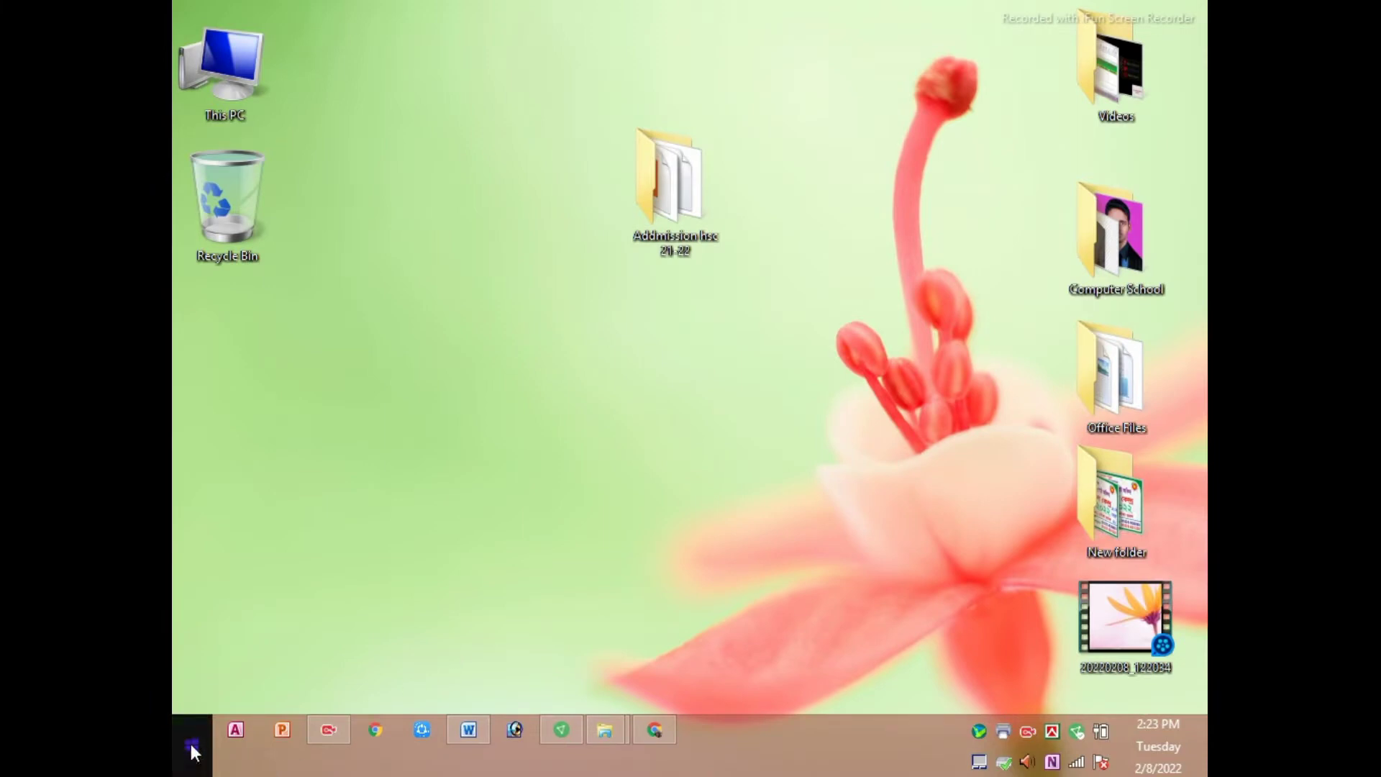
pyautogui.click(191, 744)
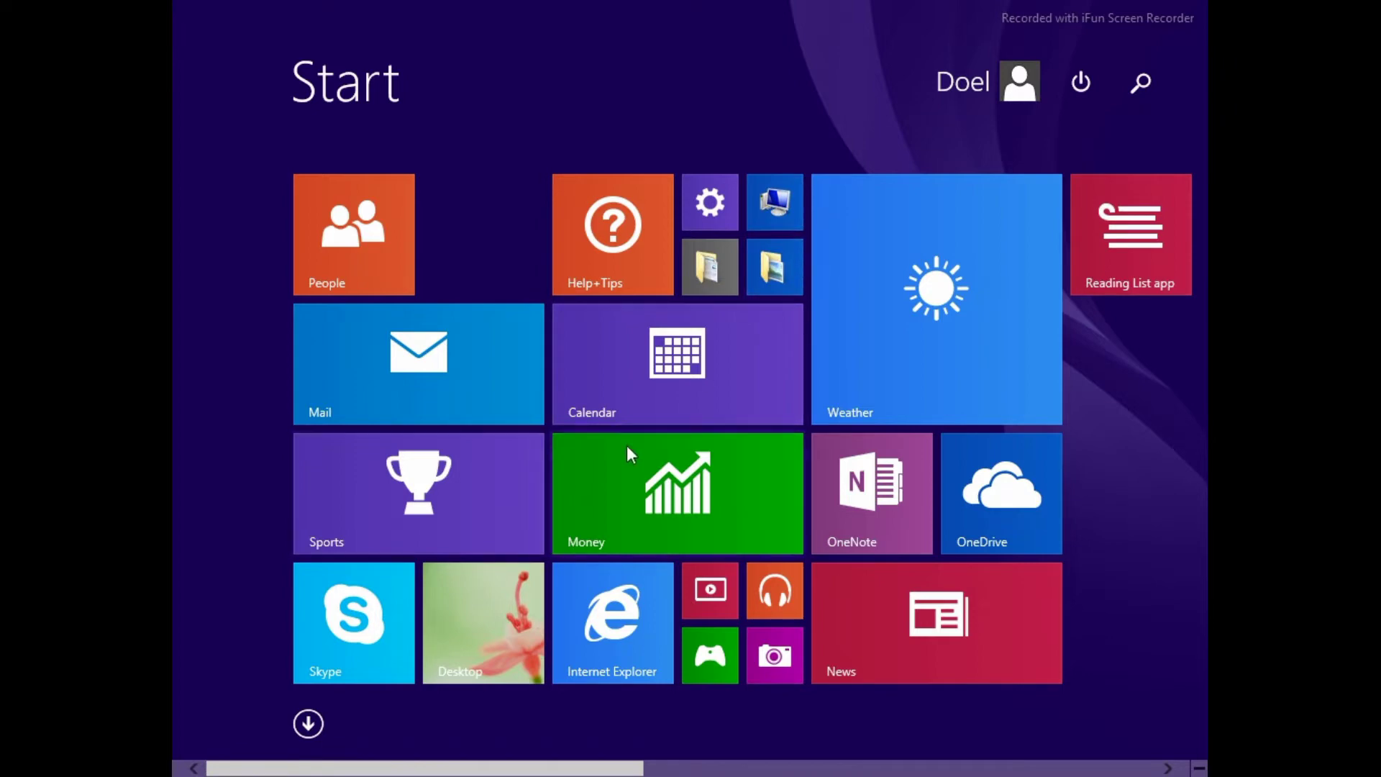
pyautogui.click(464, 606)
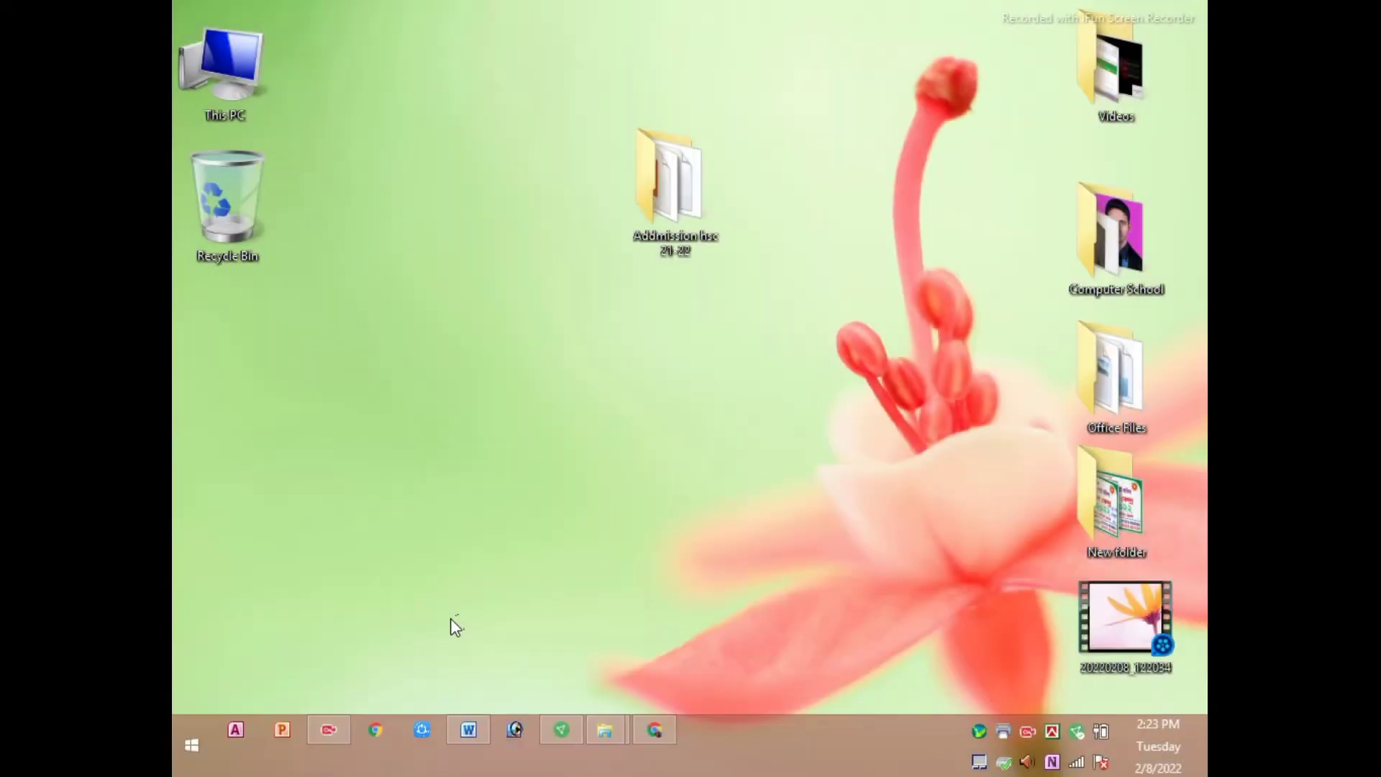
pyautogui.click(191, 745)
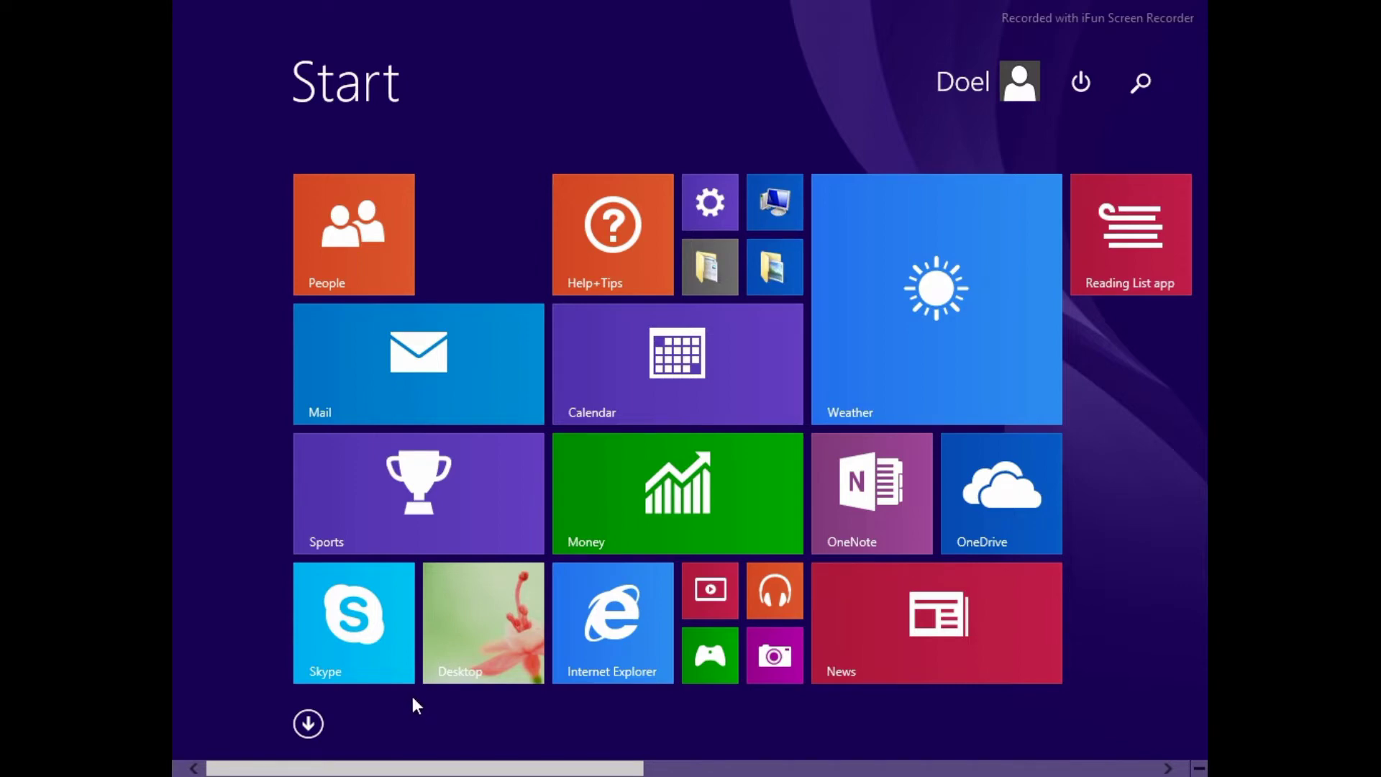
pyautogui.click(519, 638)
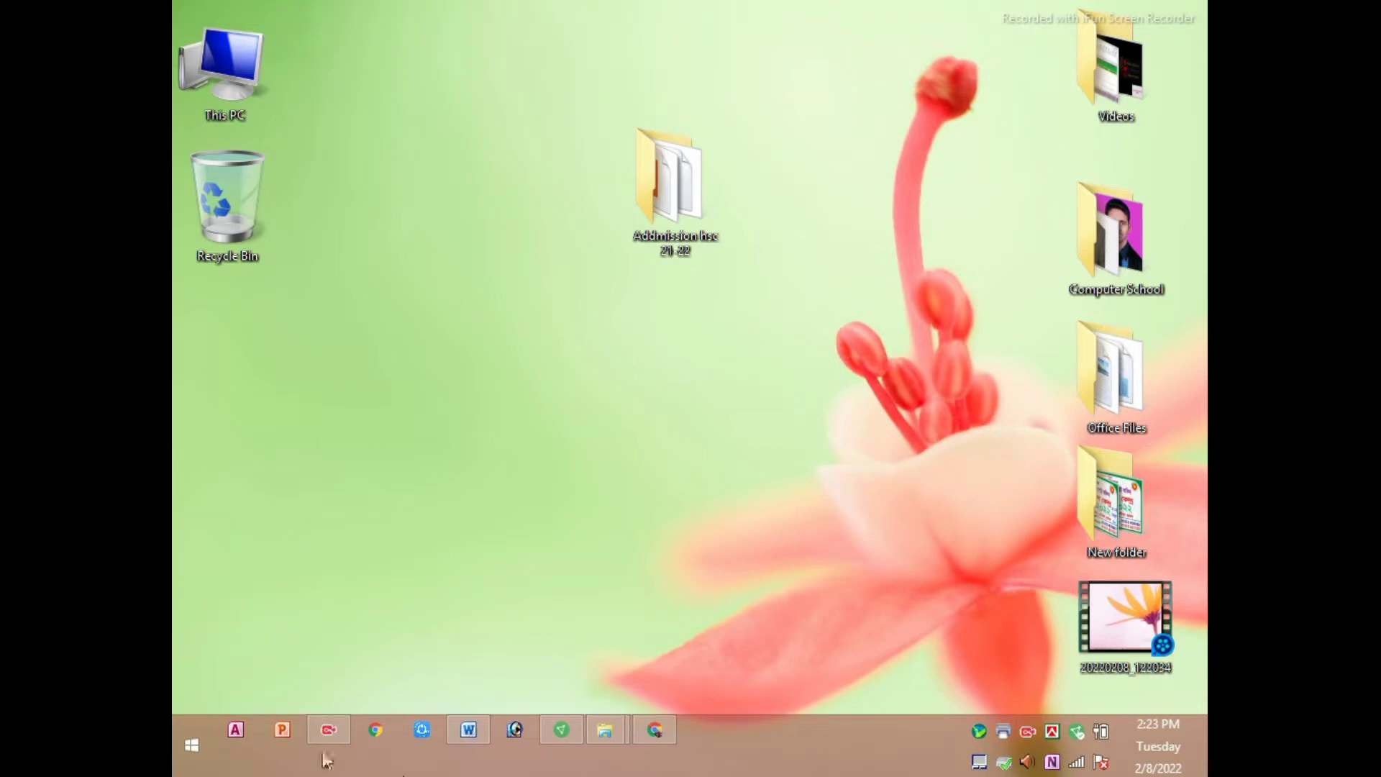
pyautogui.click(190, 746)
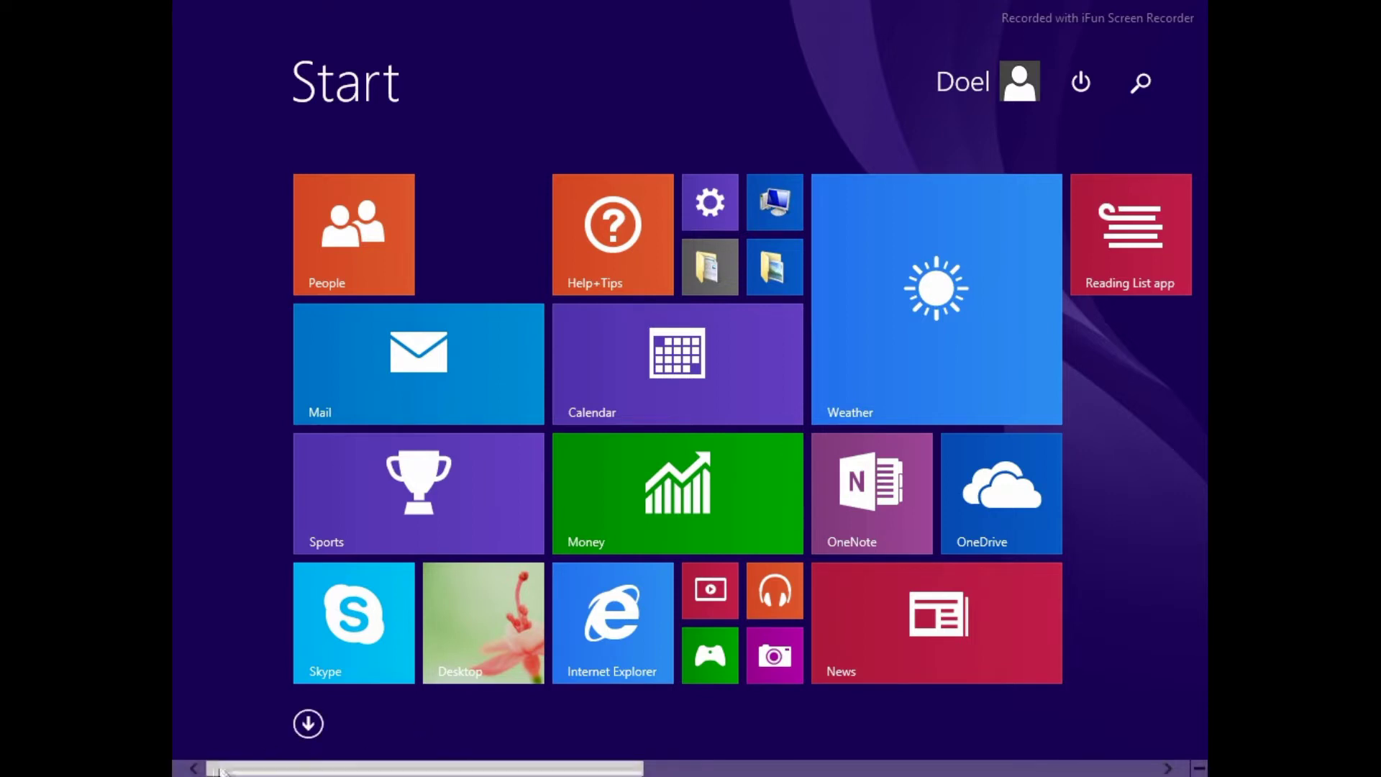
pyautogui.click(495, 669)
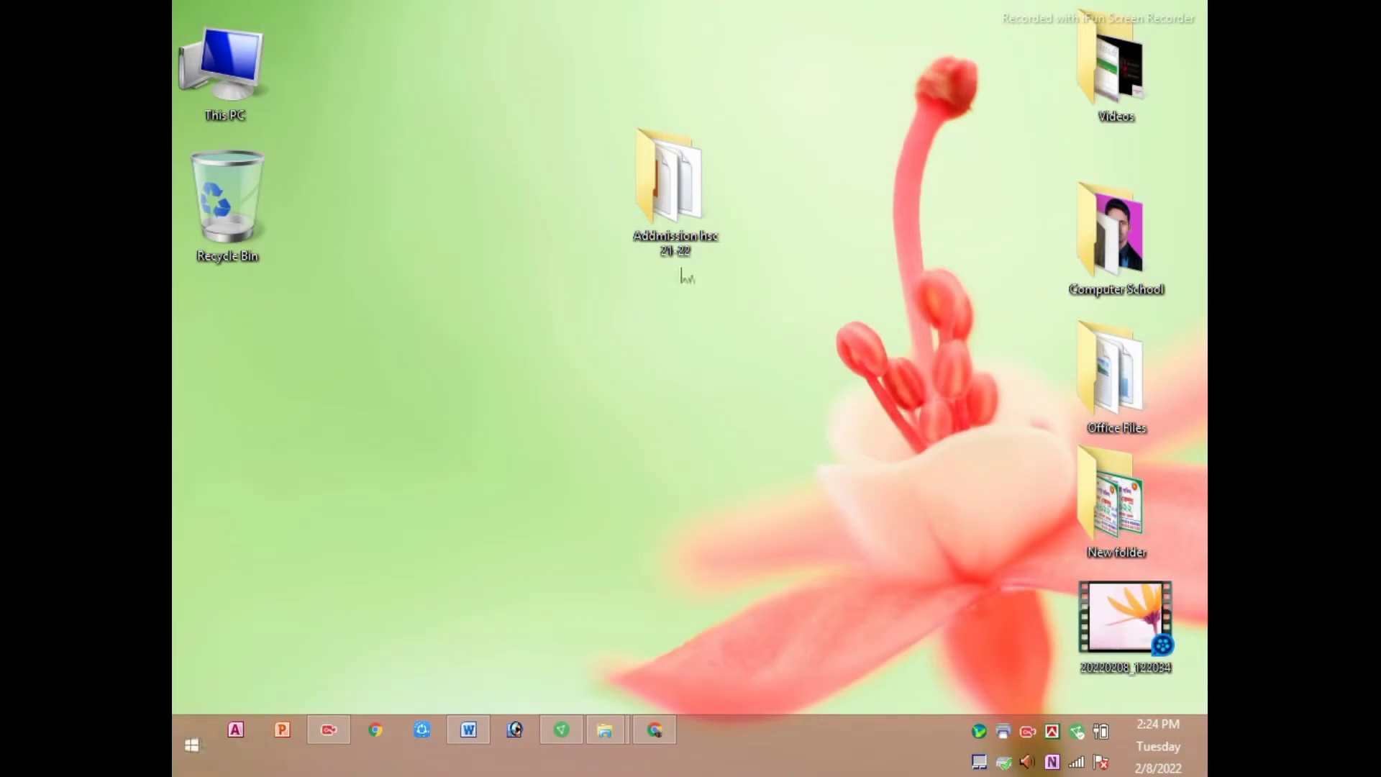
# Step: Open This PC, view Word's Borders options, then minimise Word and the This PC window
pyautogui.doubleClick(213, 72)
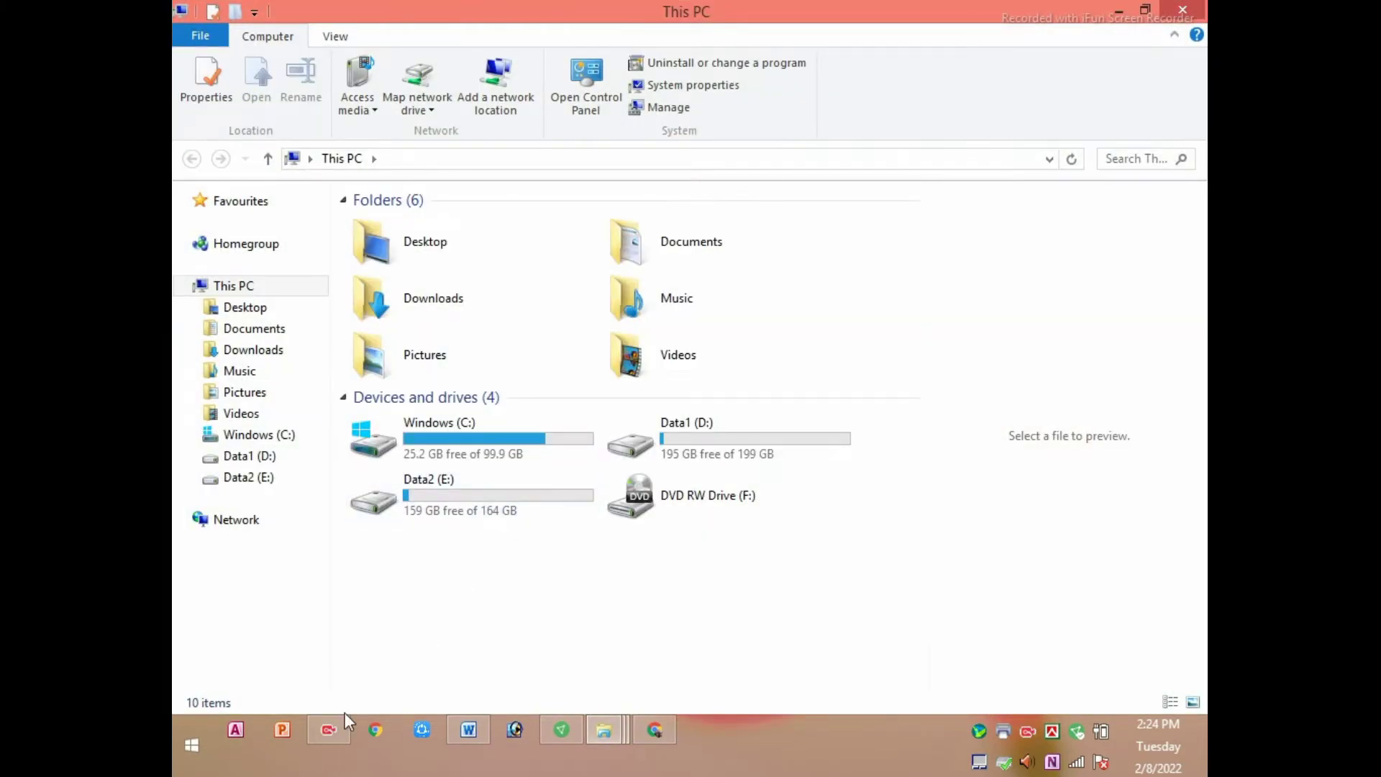
pyautogui.click(471, 729)
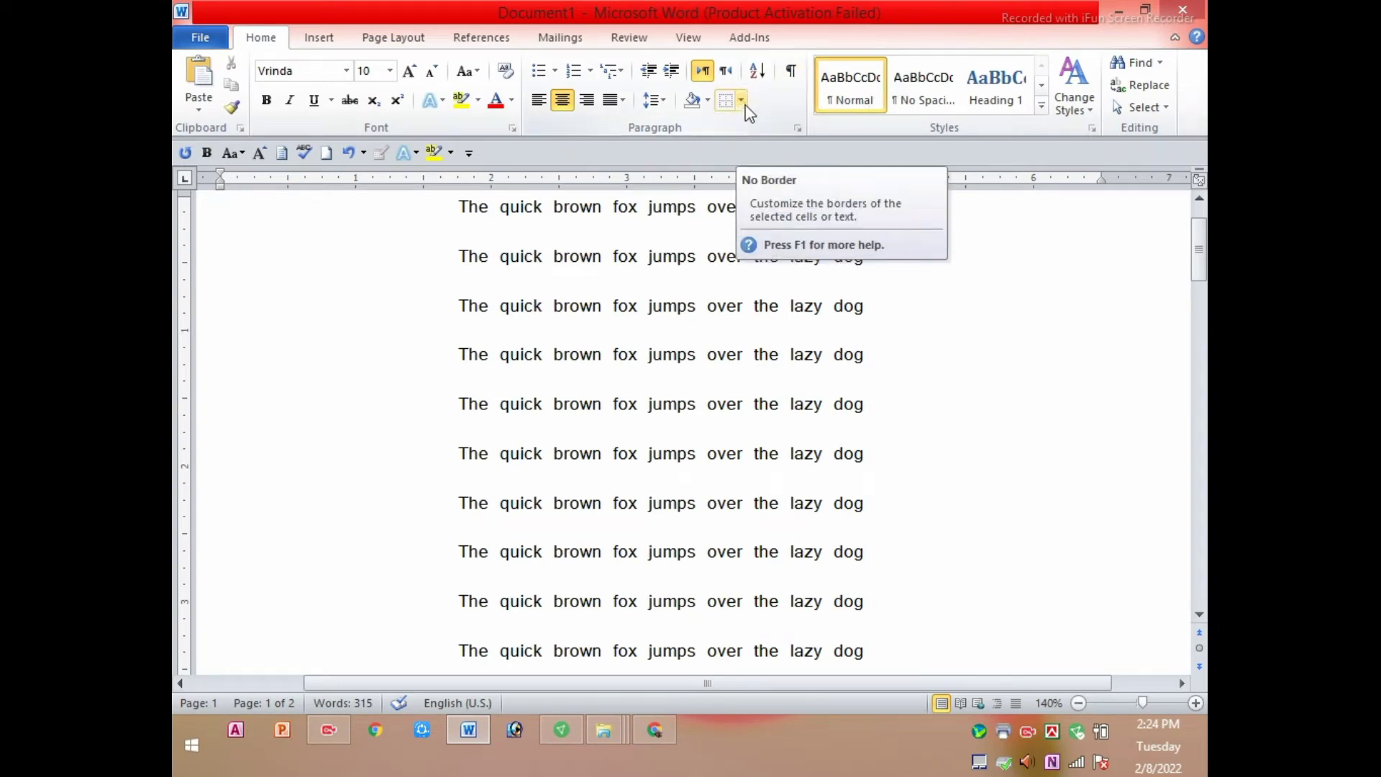
pyautogui.click(741, 101)
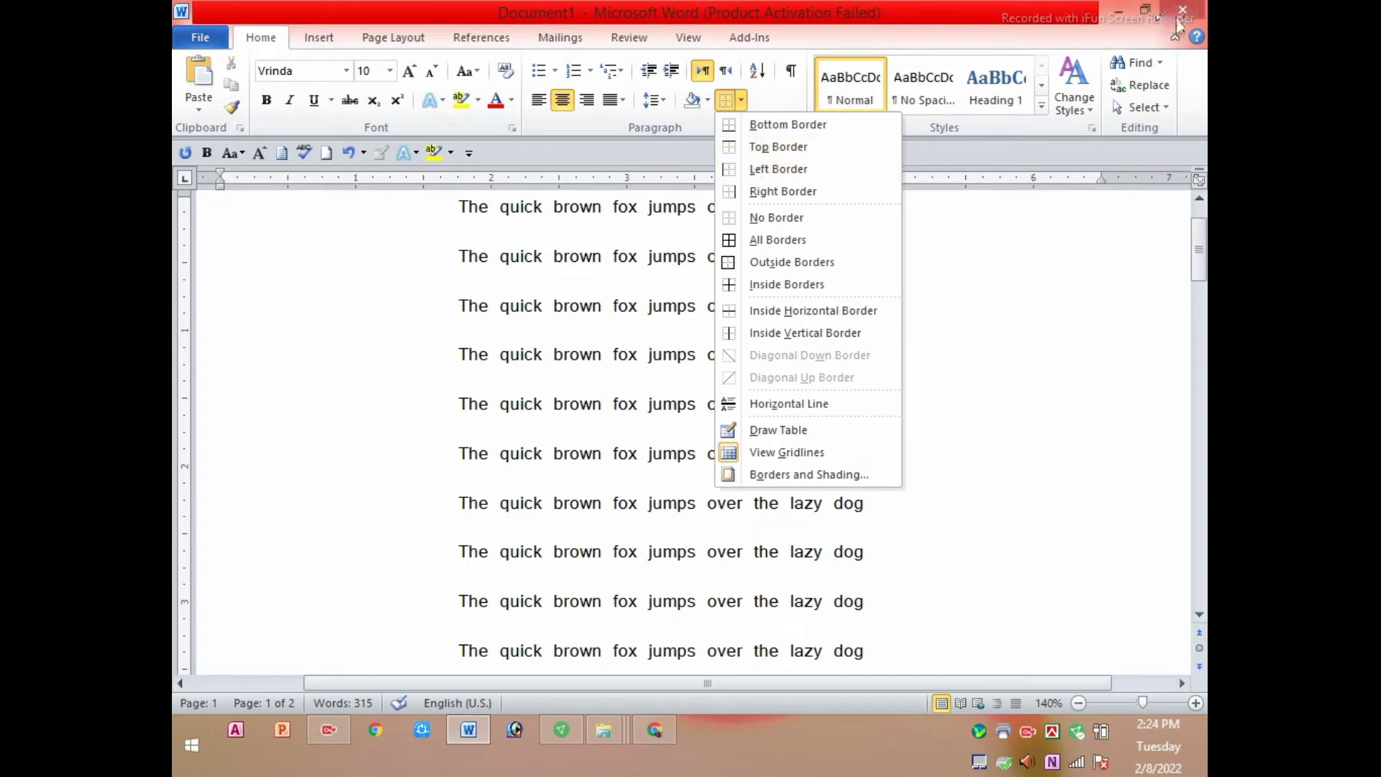
pyautogui.click(1119, 12)
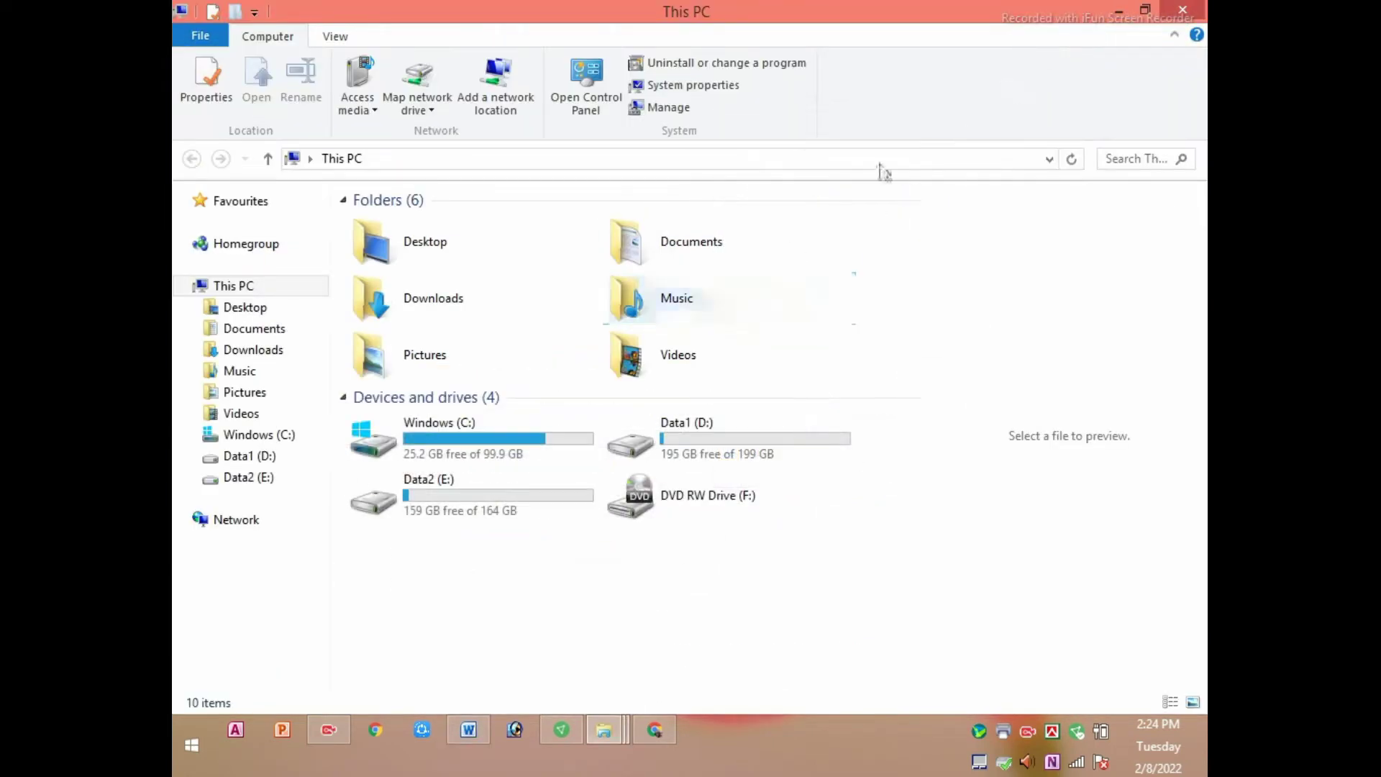
pyautogui.click(1117, 12)
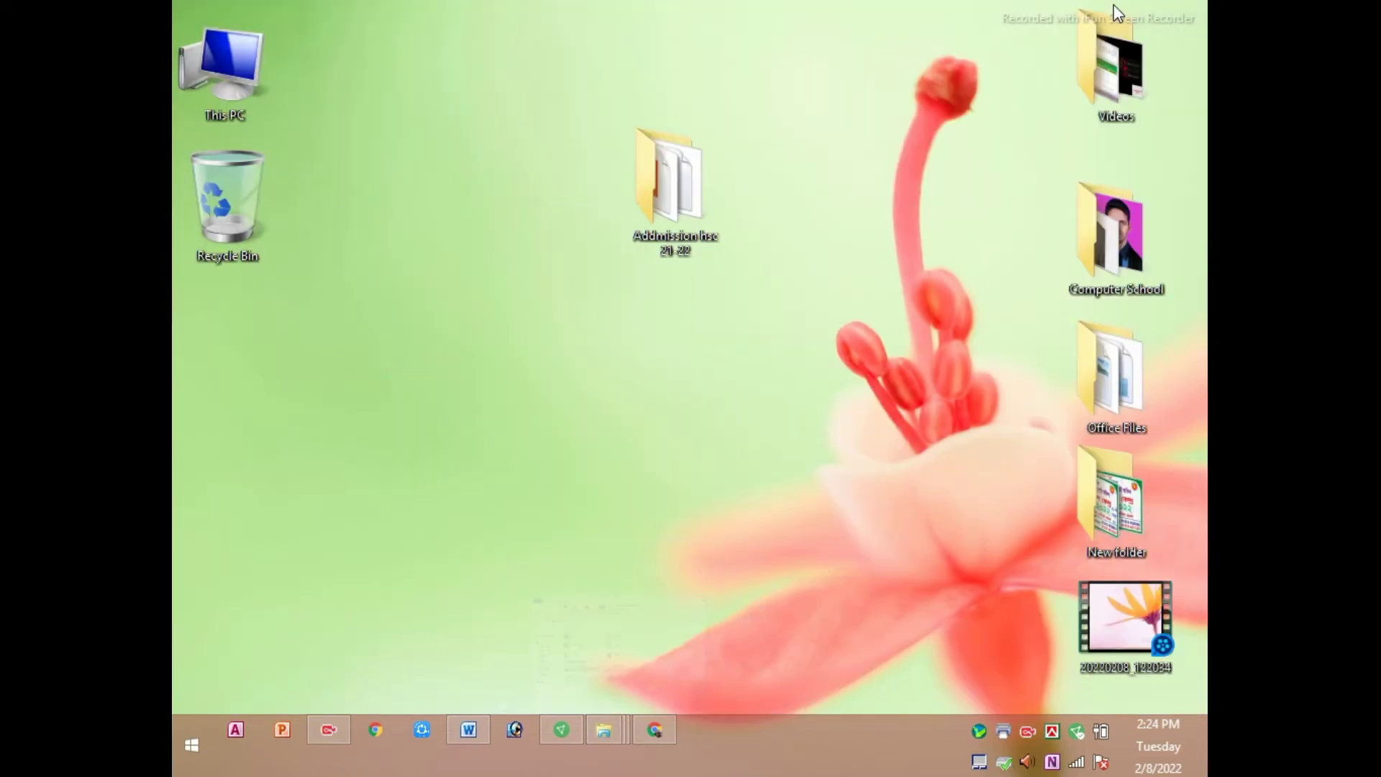
# Step: Refresh the desktop six times through its right-click menu
pyautogui.rightClick(370, 102)
pyautogui.click(436, 164)
pyautogui.rightClick(411, 132)
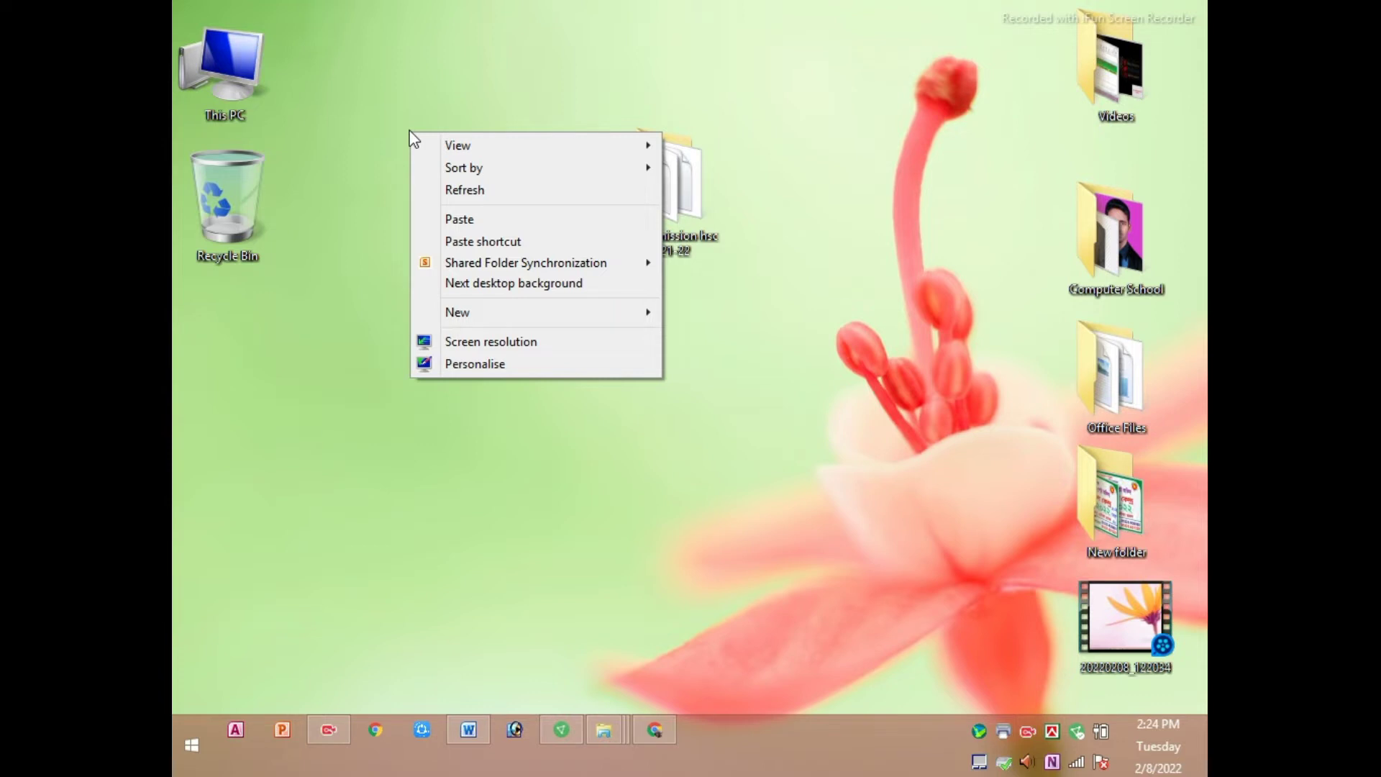
pyautogui.click(517, 191)
pyautogui.rightClick(477, 192)
pyautogui.click(510, 248)
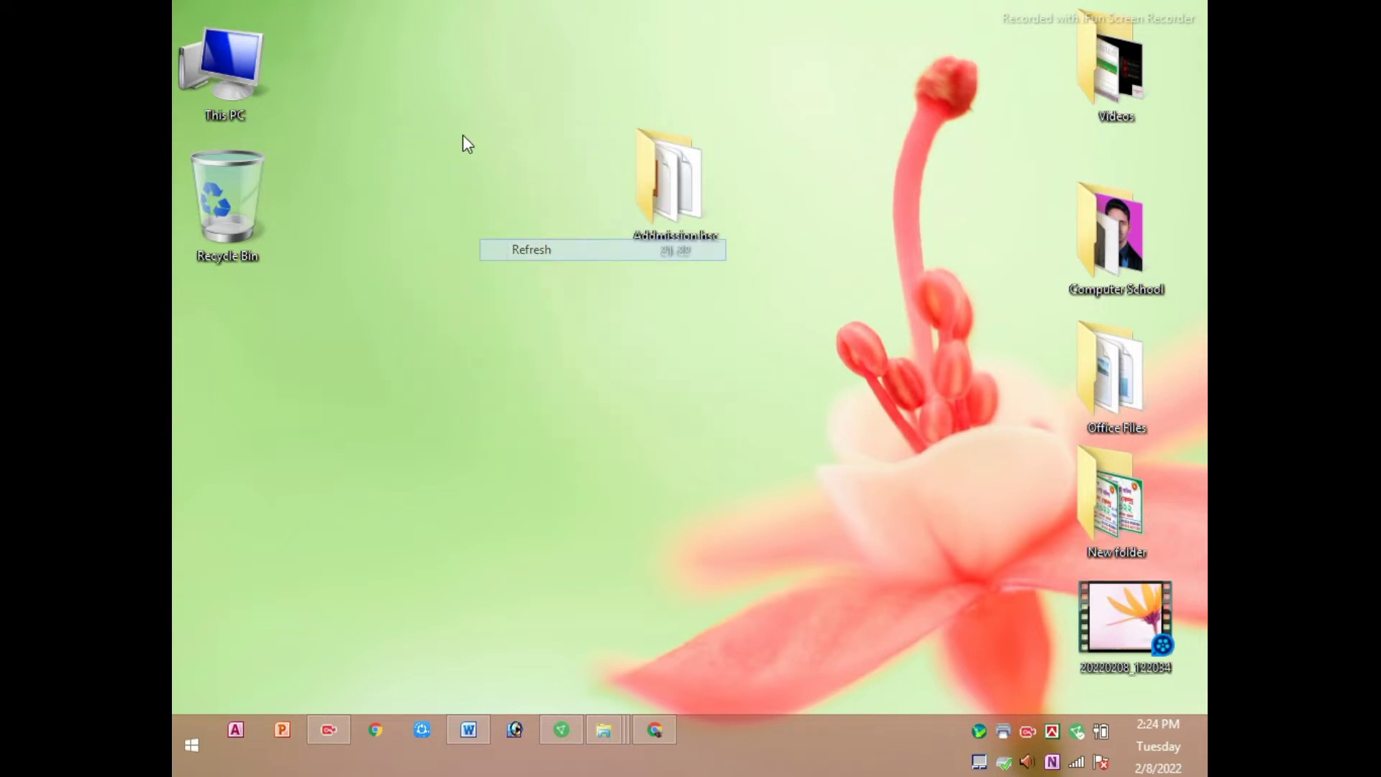
pyautogui.rightClick(463, 135)
pyautogui.click(515, 203)
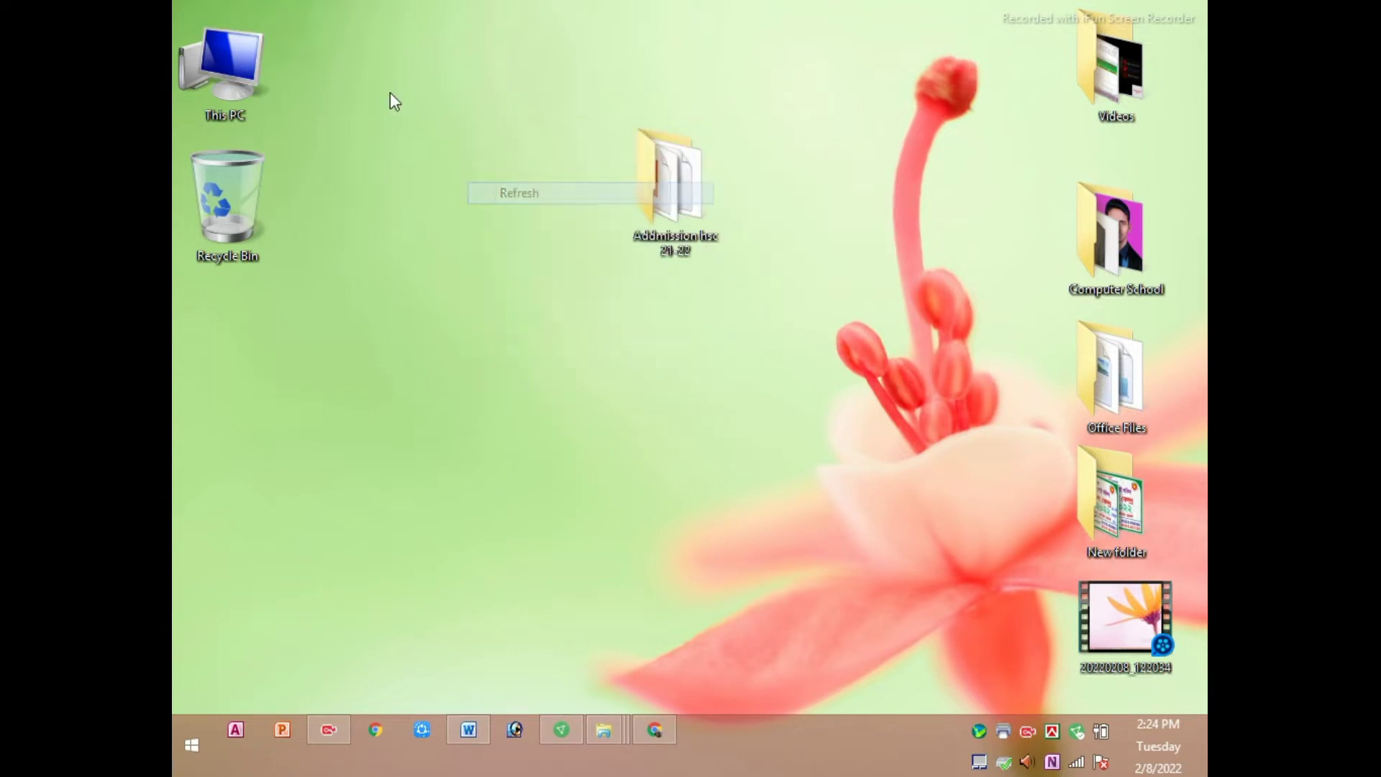
pyautogui.rightClick(390, 92)
pyautogui.click(449, 150)
pyautogui.rightClick(438, 113)
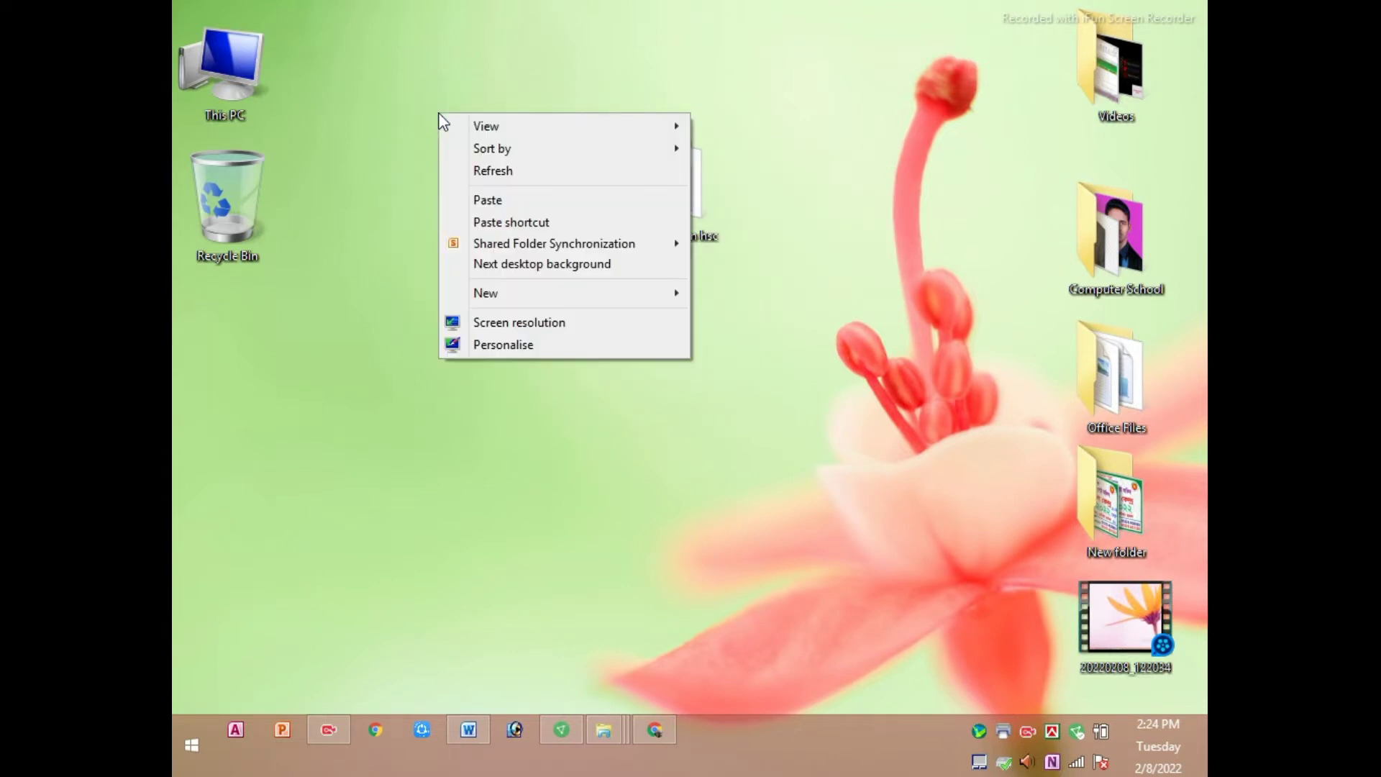
pyautogui.click(492, 170)
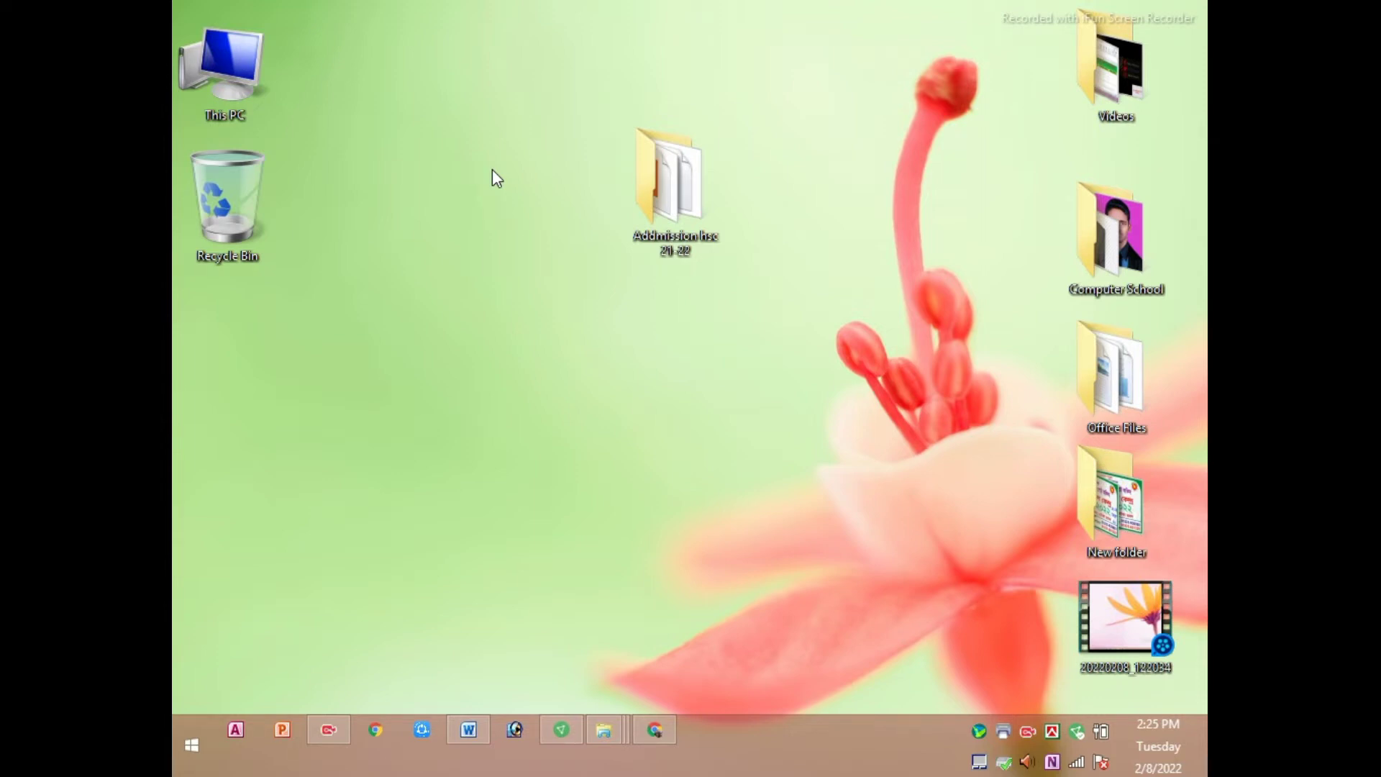
# Step: Refresh the desktop three more times, then switch to the Start screen tiles
pyautogui.rightClick(491, 170)
pyautogui.click(504, 222)
pyautogui.rightClick(456, 165)
pyautogui.click(488, 225)
pyautogui.rightClick(453, 191)
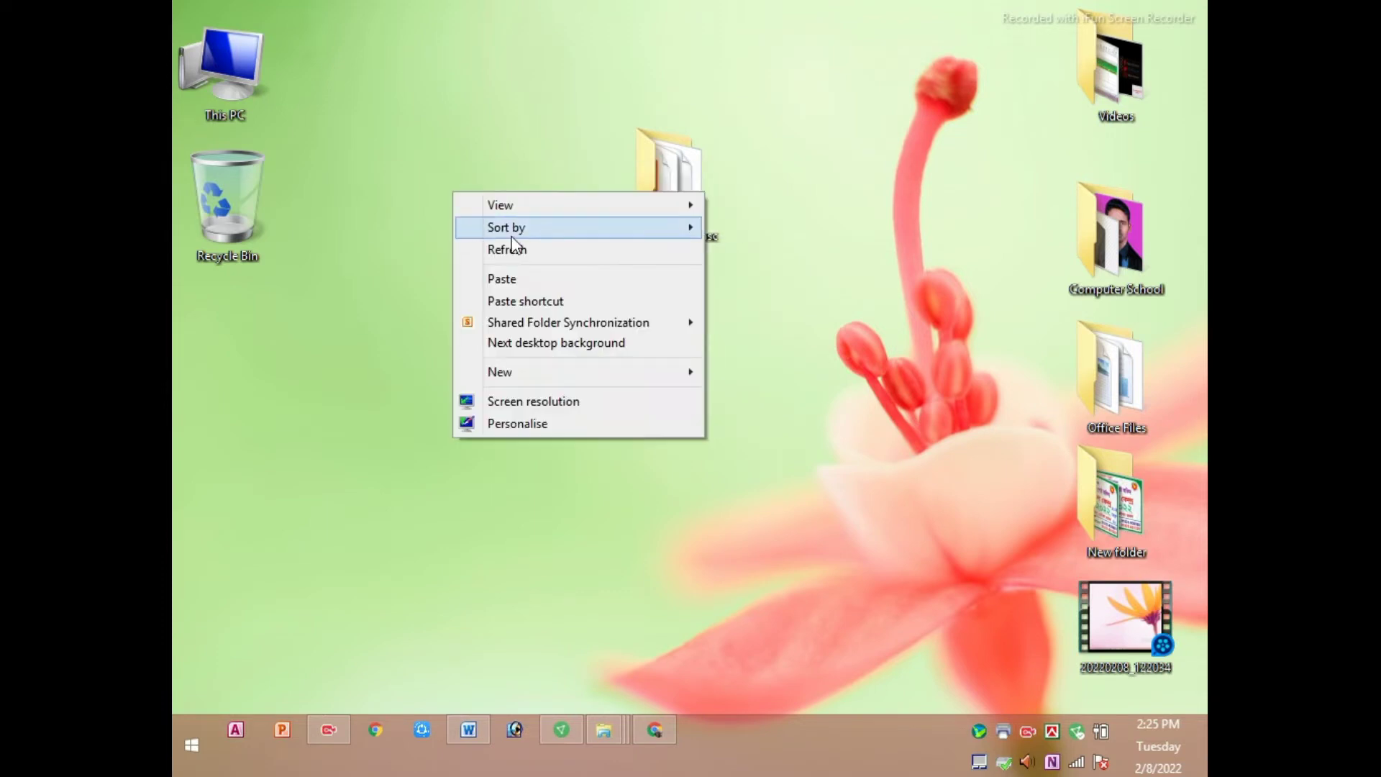
pyautogui.click(532, 248)
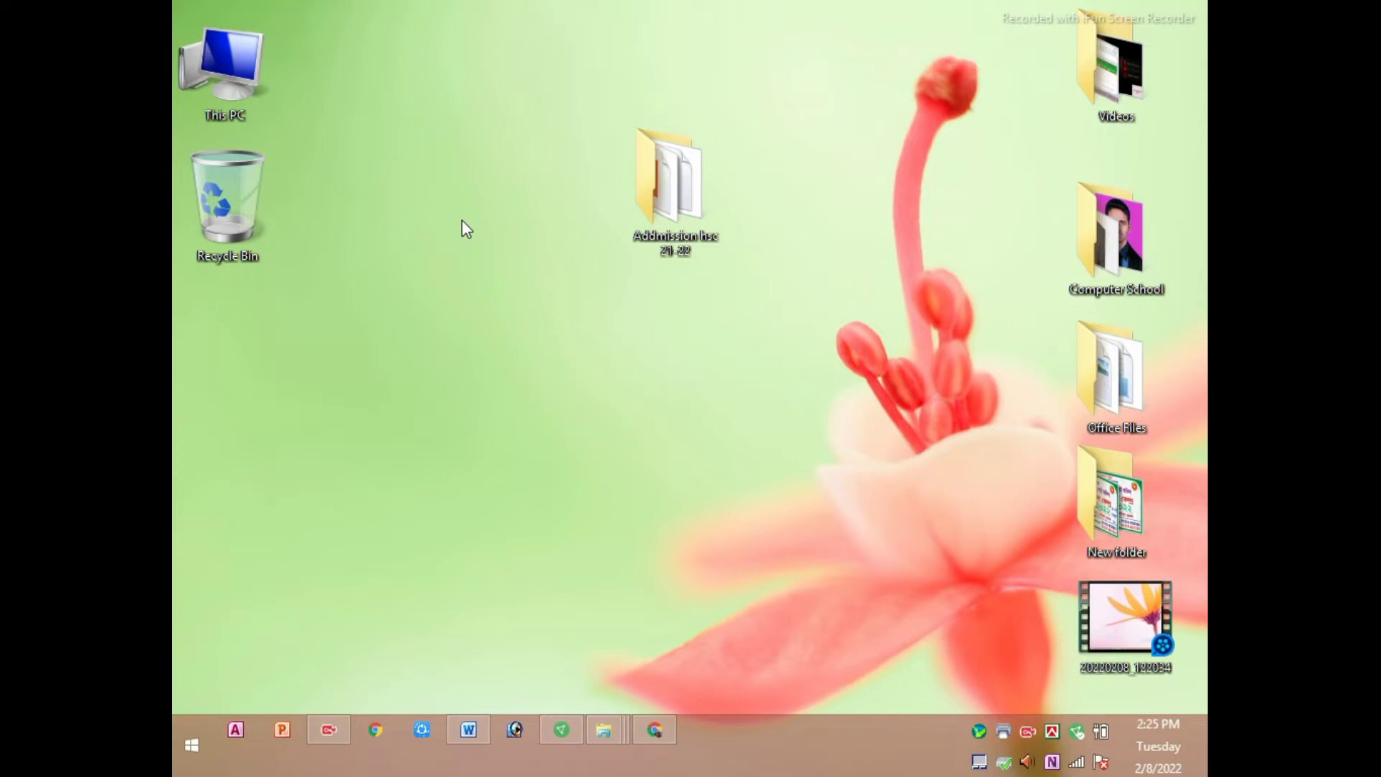
pyautogui.click(181, 764)
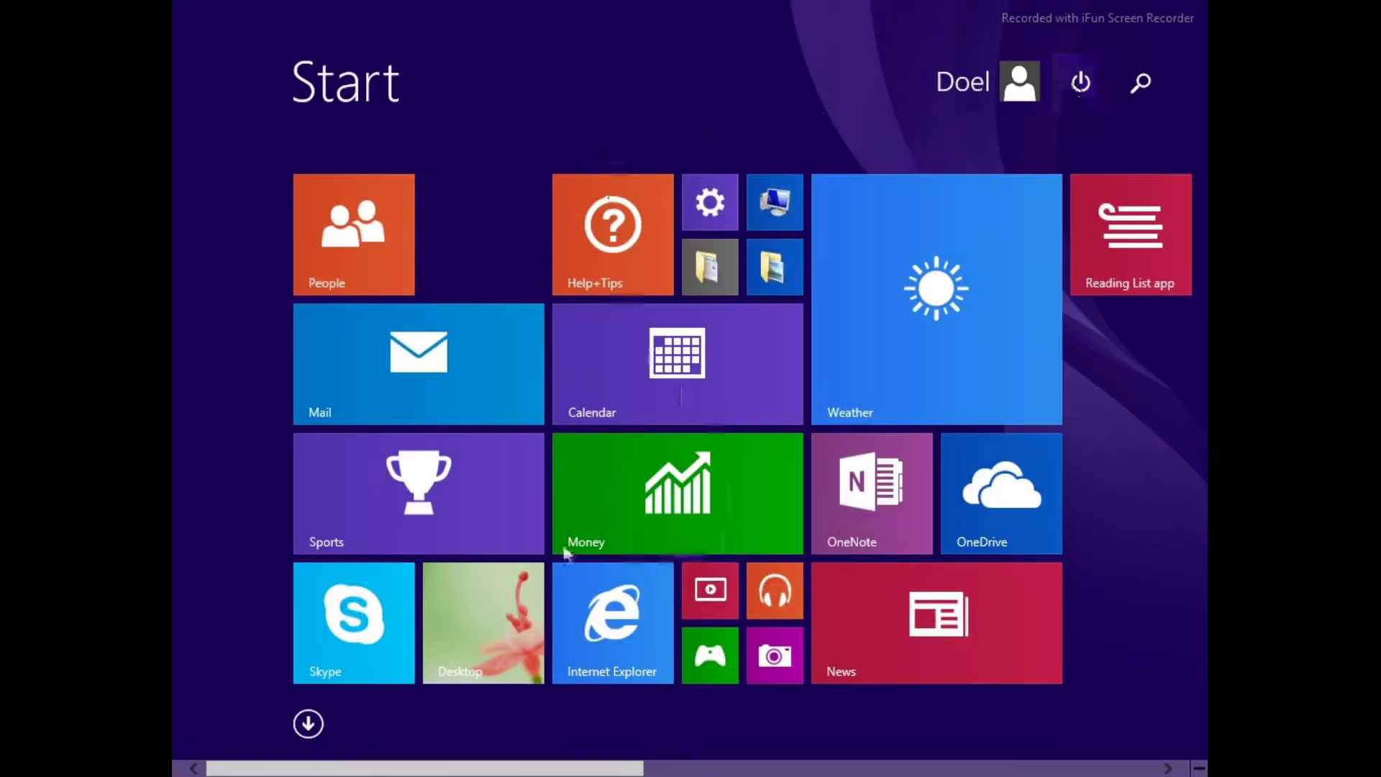
# Step: Leave the Start screen and bring the Word document back from the taskbar
pyautogui.click(502, 615)
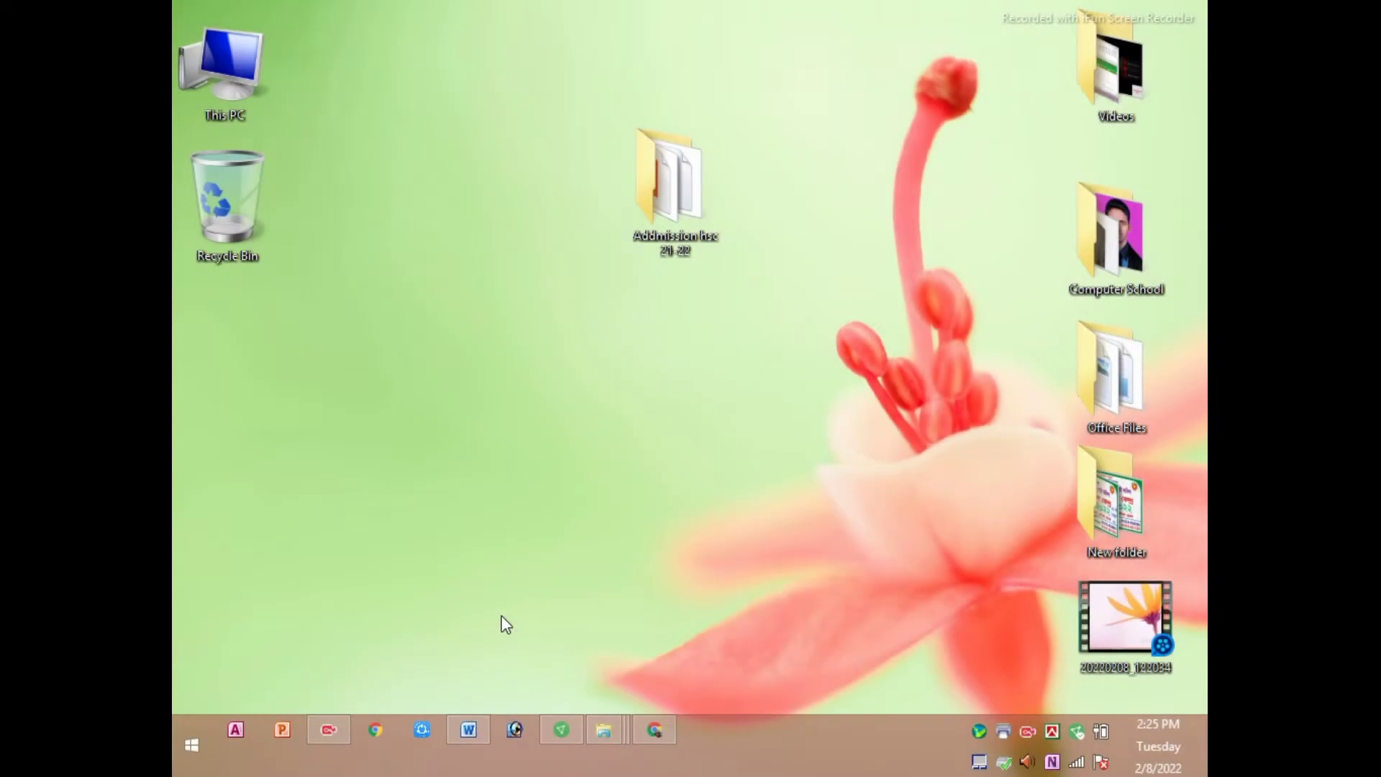
pyautogui.click(460, 735)
pyautogui.scroll(1, 642, 364)
pyautogui.scroll(4, 645, 392)
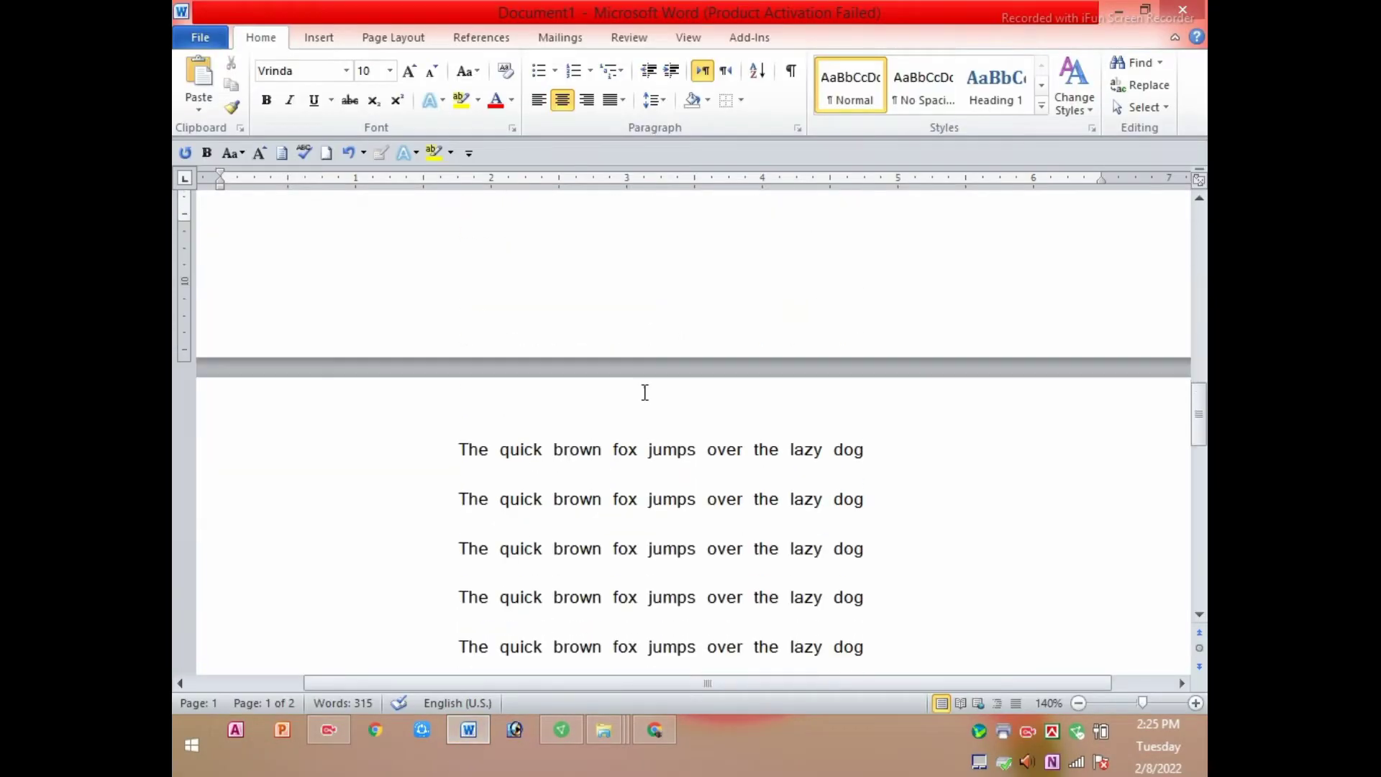
pyautogui.scroll(-1, 645, 392)
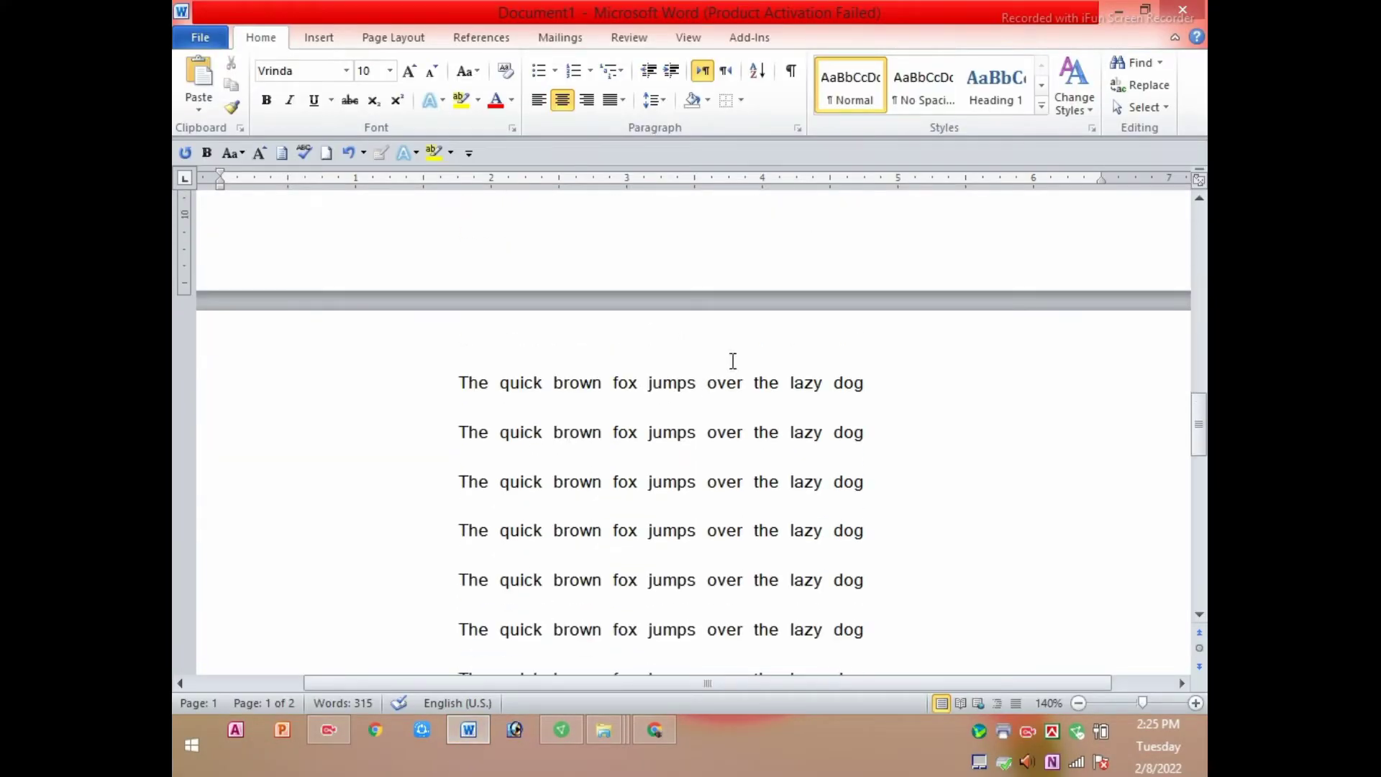
# Step: In a new document, type 'Alt + F4 + Enter' at 48 pt, then minimize Word
pyautogui.hotkey('ctrl', 'n')
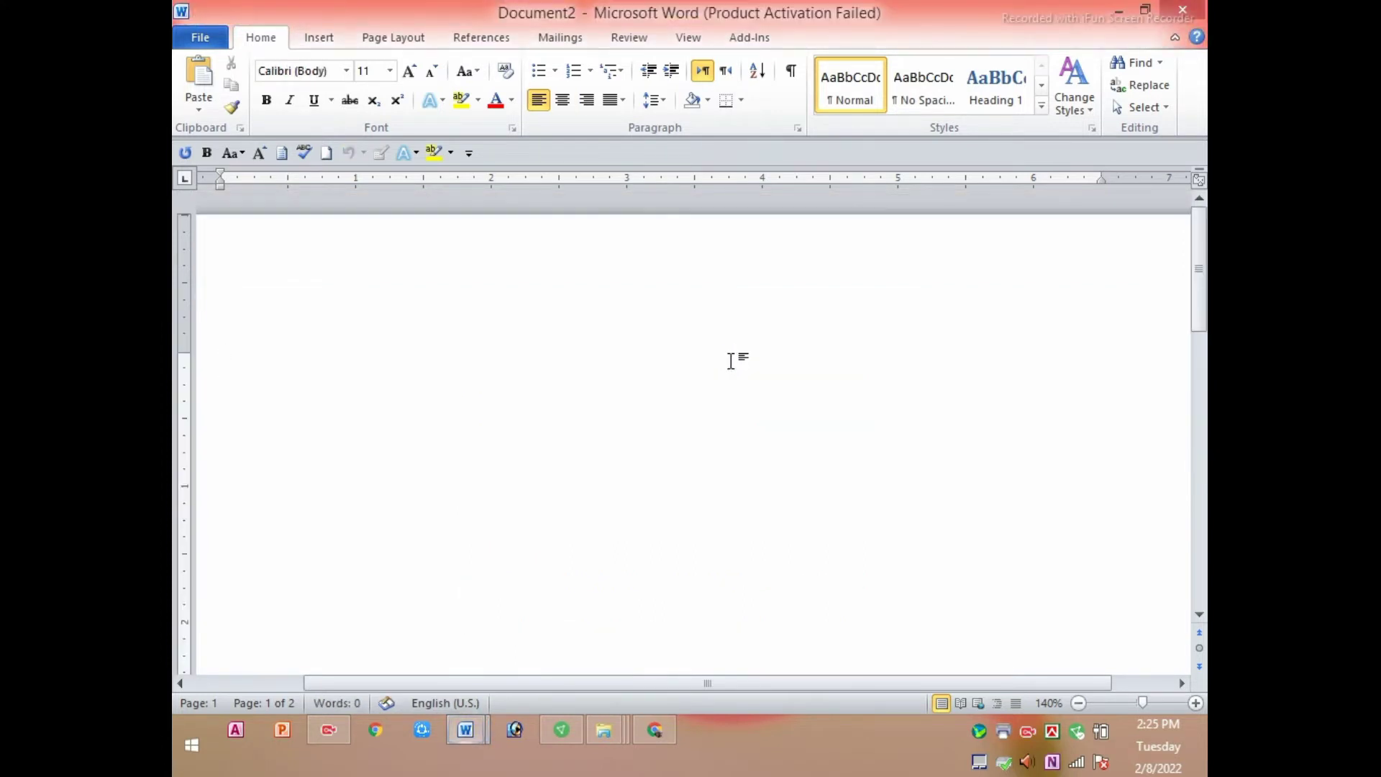
pyautogui.write('Al')
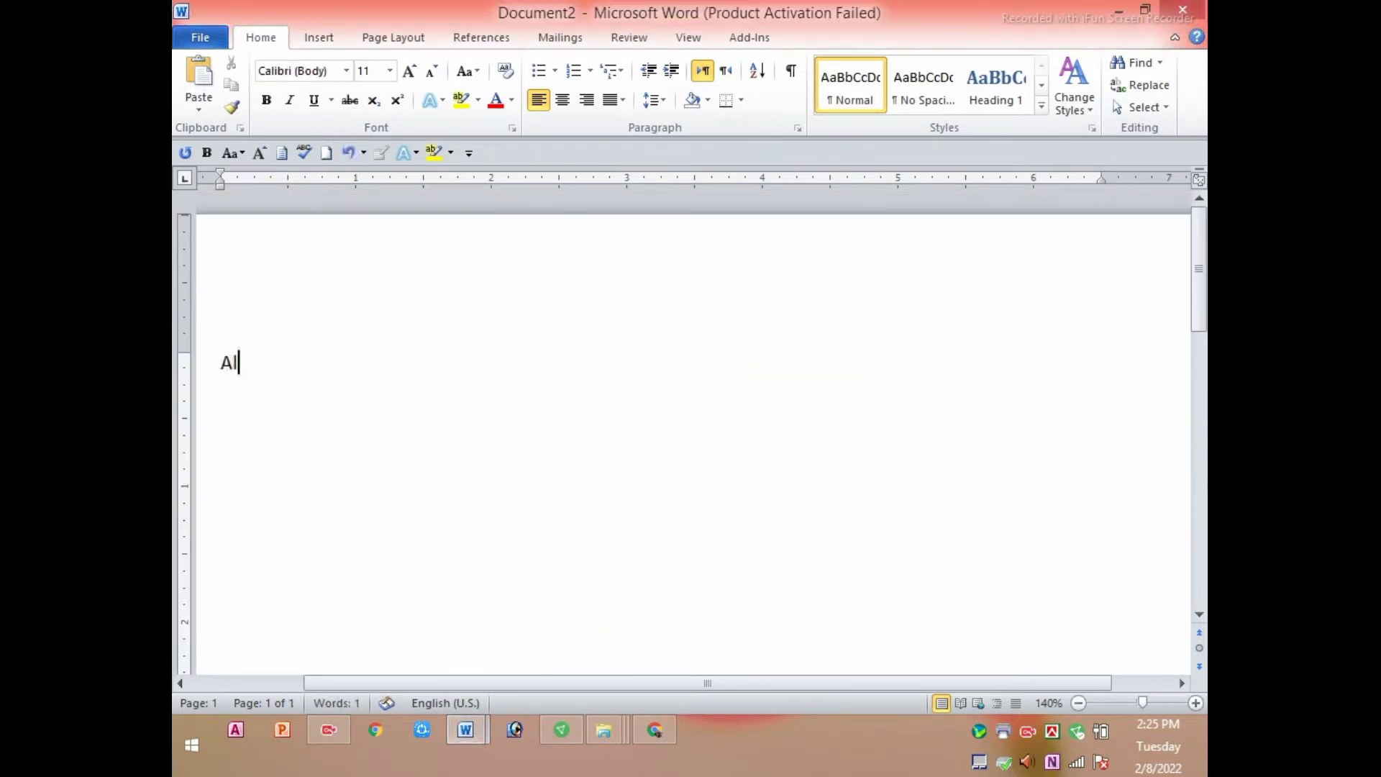
pyautogui.write('t')
pyautogui.write(' +')
pyautogui.write(' F4')
pyautogui.write(' + ')
pyautogui.write('E')
pyautogui.write('nter')
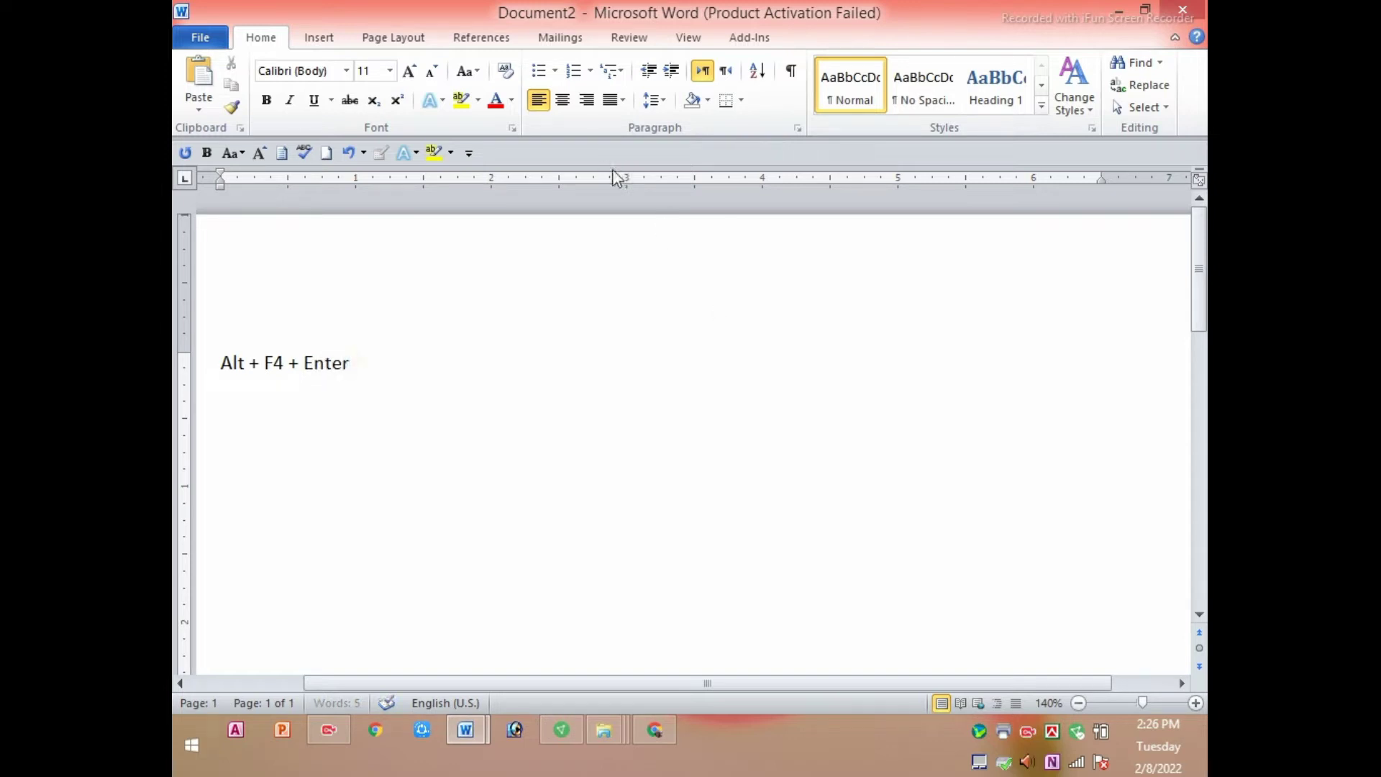
pyautogui.hotkey('ctrl', 'a')
pyautogui.hotkey('ctrl', 'shift', '.')
pyautogui.hotkey('ctrl', 'shift', '.')
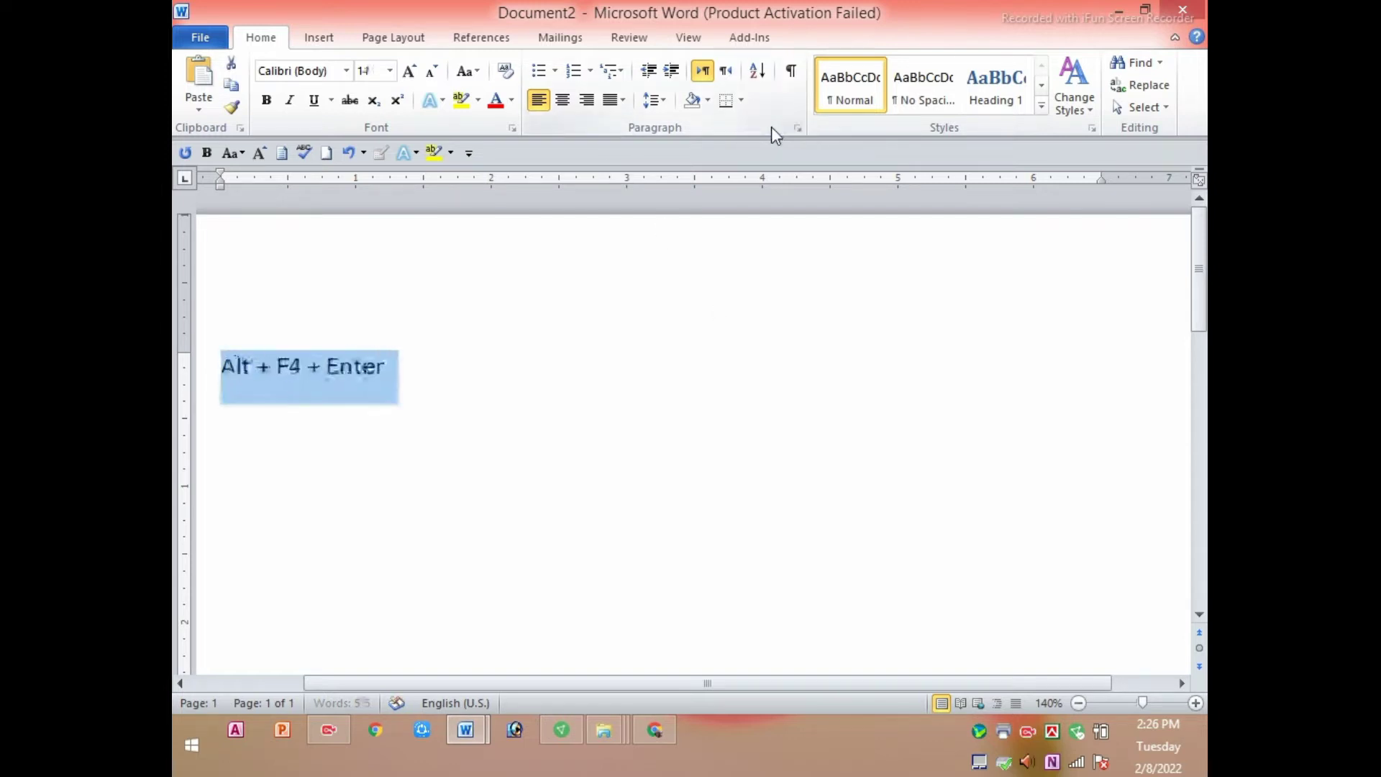
pyautogui.hotkey('ctrl', 'shift', '.')
pyautogui.hotkey('ctrl', 'shift', '.')
pyautogui.hotkey('ctrl', 'shift', '.')
pyautogui.hotkey('ctrl', 'shift', ',')
pyautogui.hotkey('ctrl', 'shift', ',')
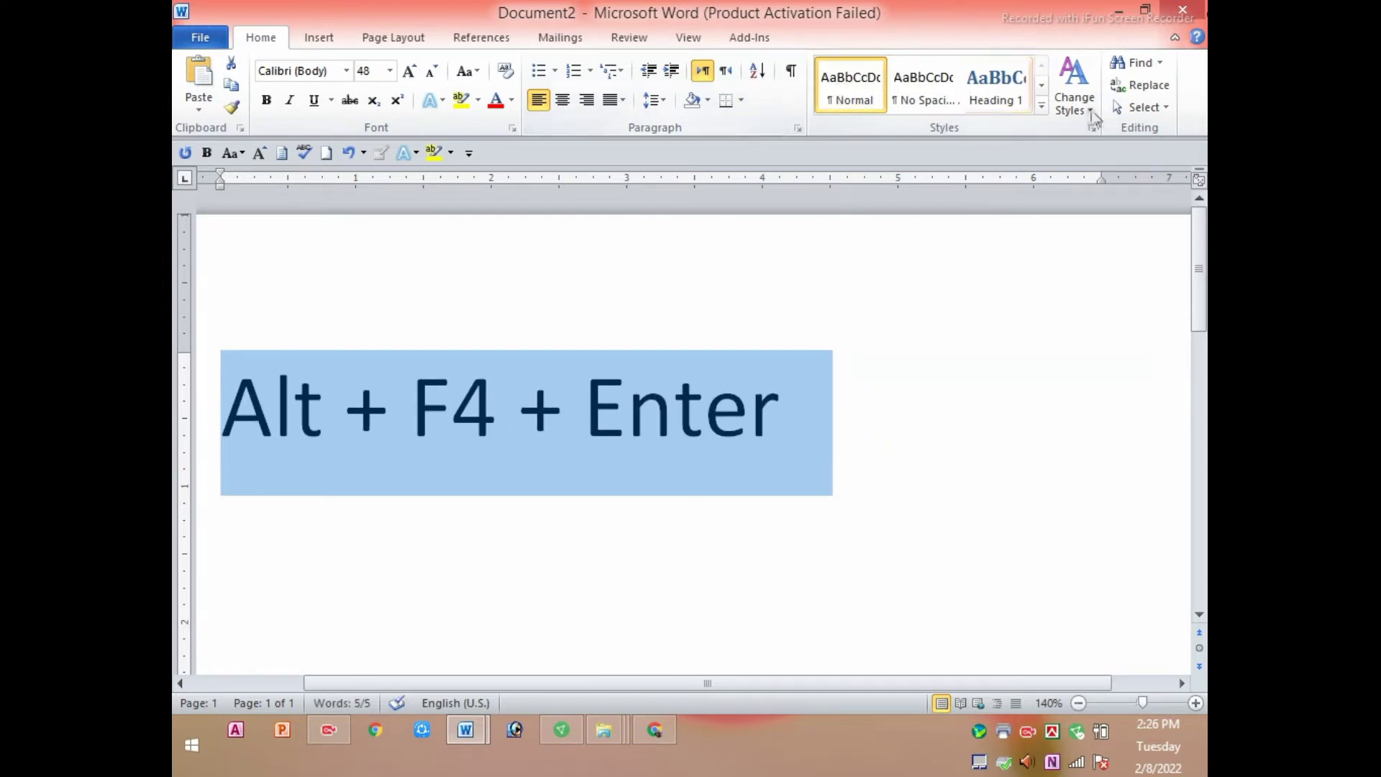
pyautogui.click(779, 436)
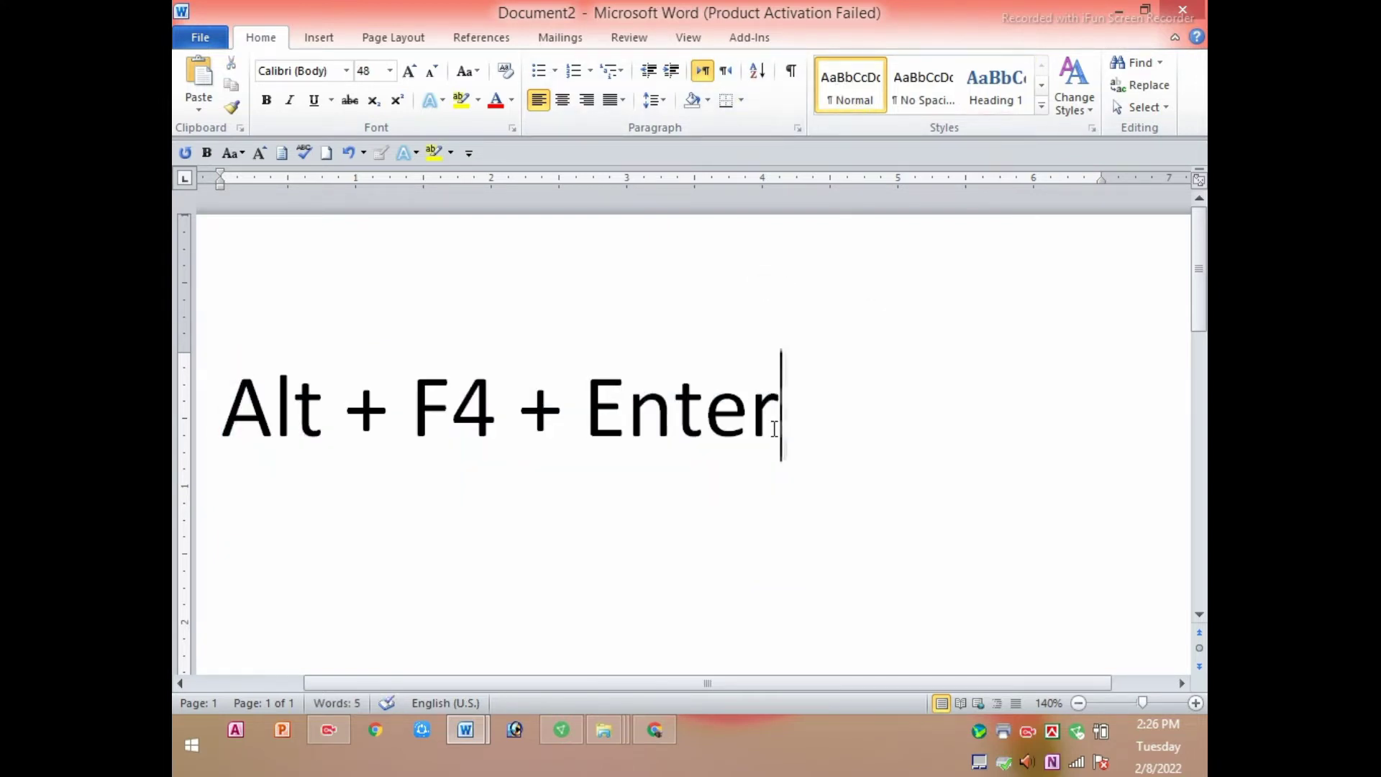
pyautogui.click(1120, 9)
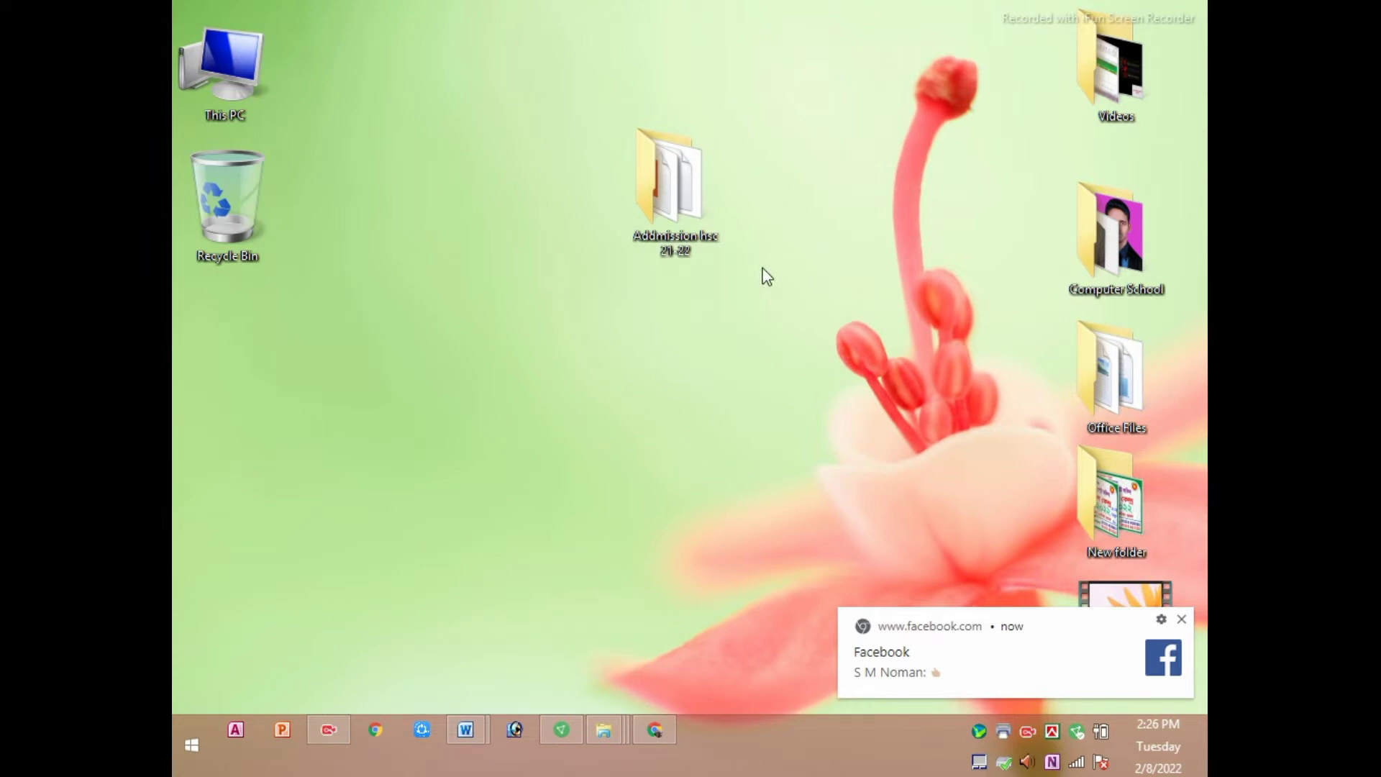
# Step: Refresh the desktop three times and close the Facebook notification
pyautogui.rightClick(358, 259)
pyautogui.click(405, 315)
pyautogui.rightClick(385, 240)
pyautogui.click(437, 300)
pyautogui.click(1181, 619)
pyautogui.rightClick(521, 240)
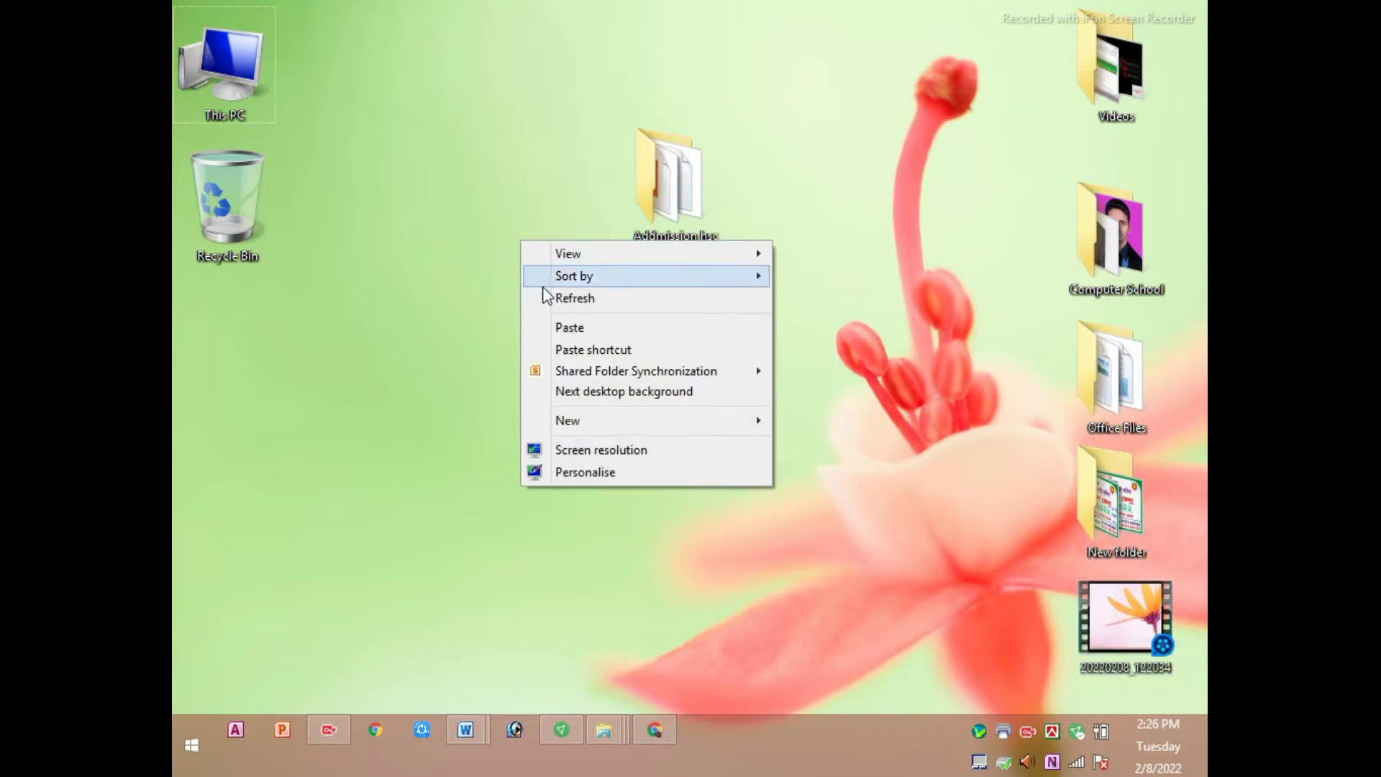
pyautogui.click(554, 301)
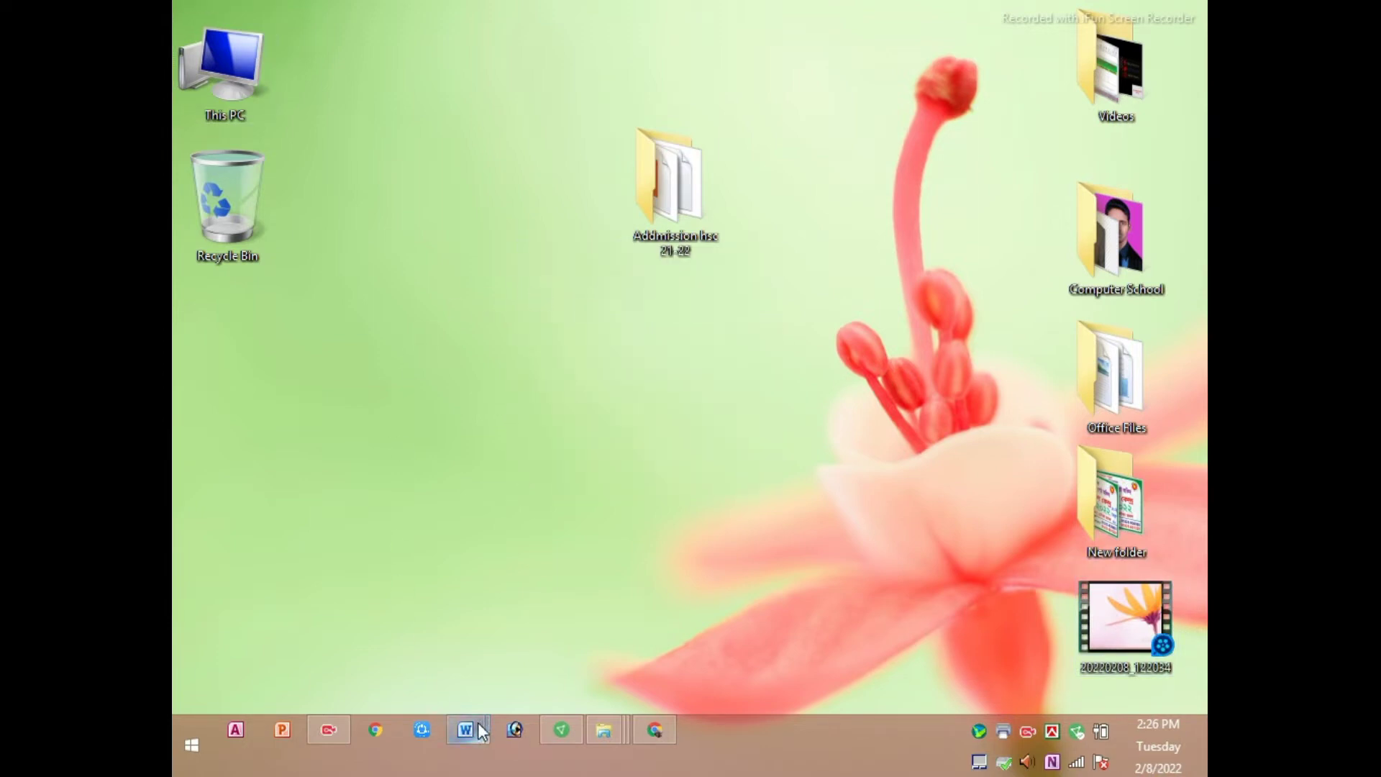
# Step: Restore Word, select then deselect 'Alt' in the text, and minimize Word again
pyautogui.moveTo(465, 730)
pyautogui.click(539, 650)
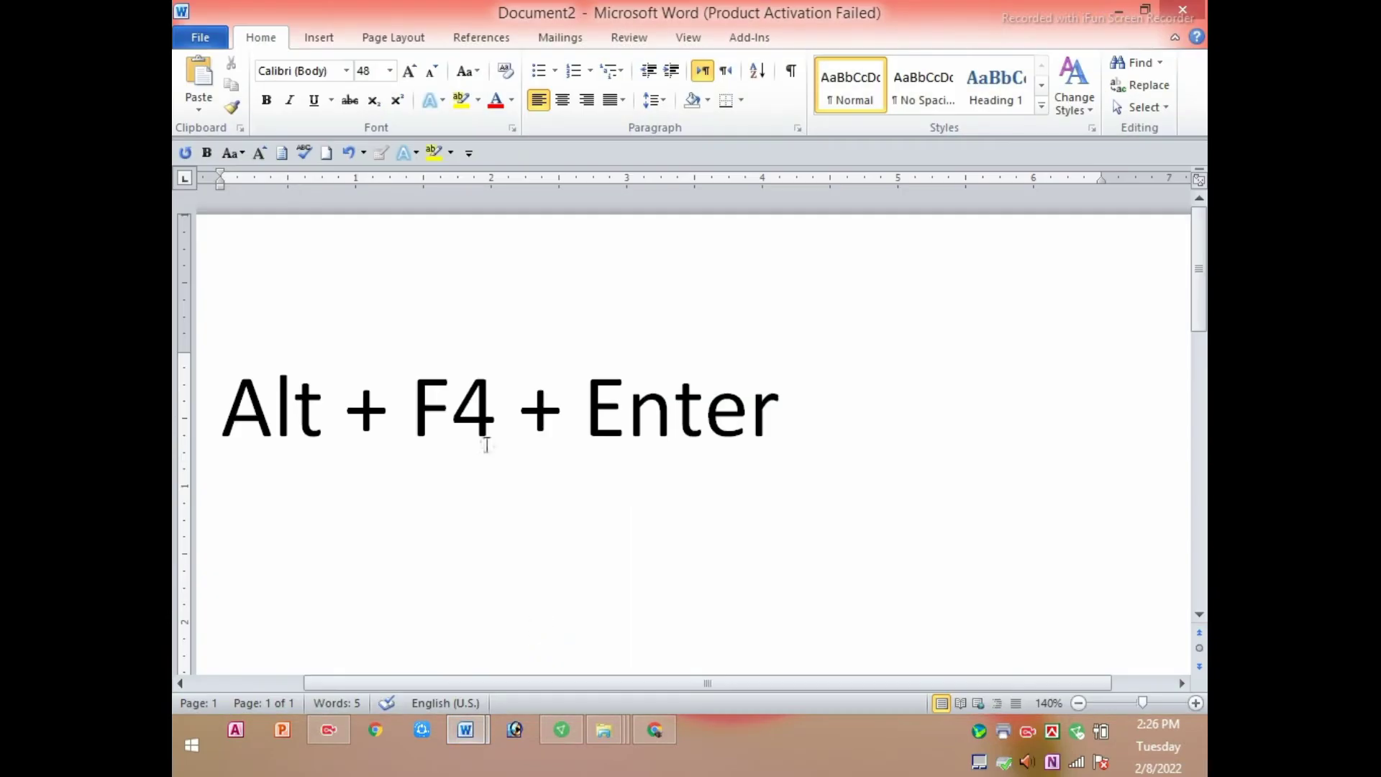
pyautogui.moveTo(325, 406); pyautogui.dragTo(207, 374)
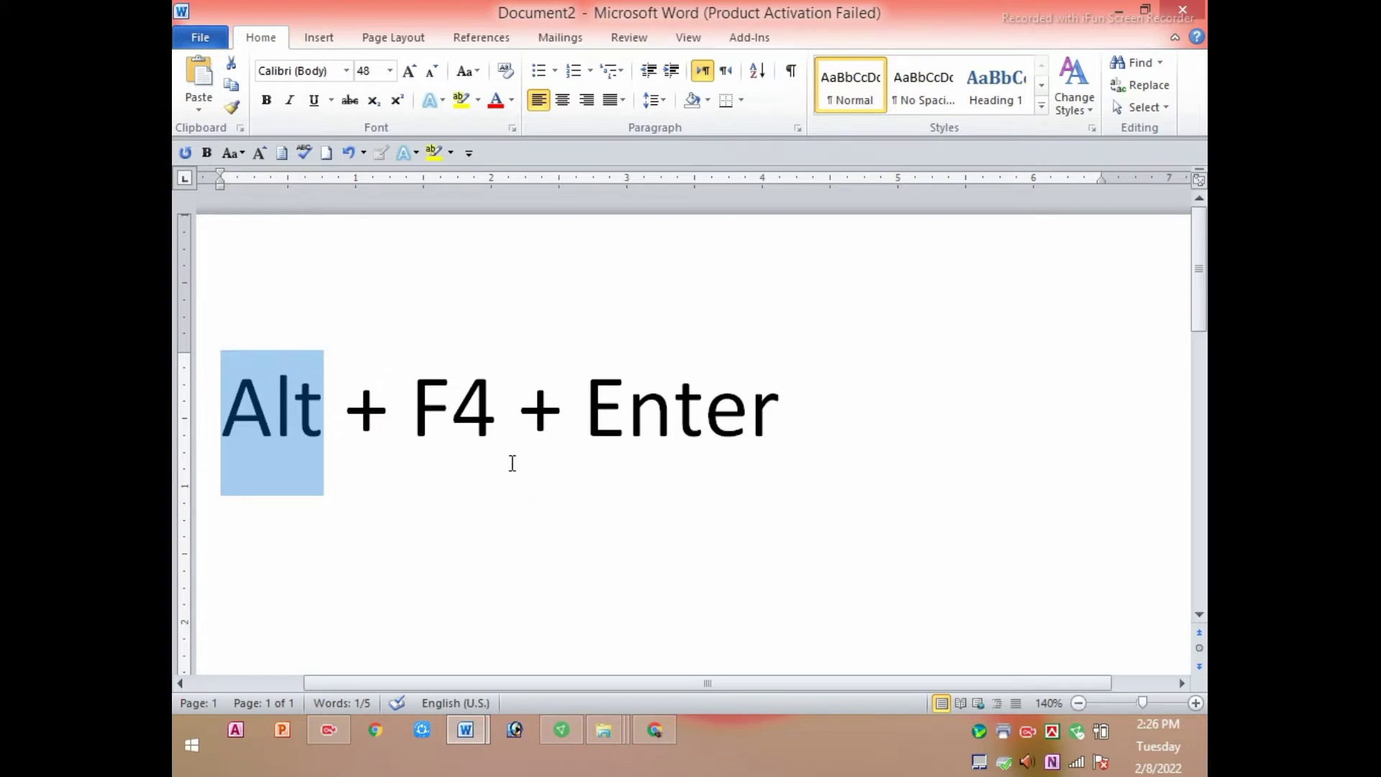
pyautogui.click(510, 442)
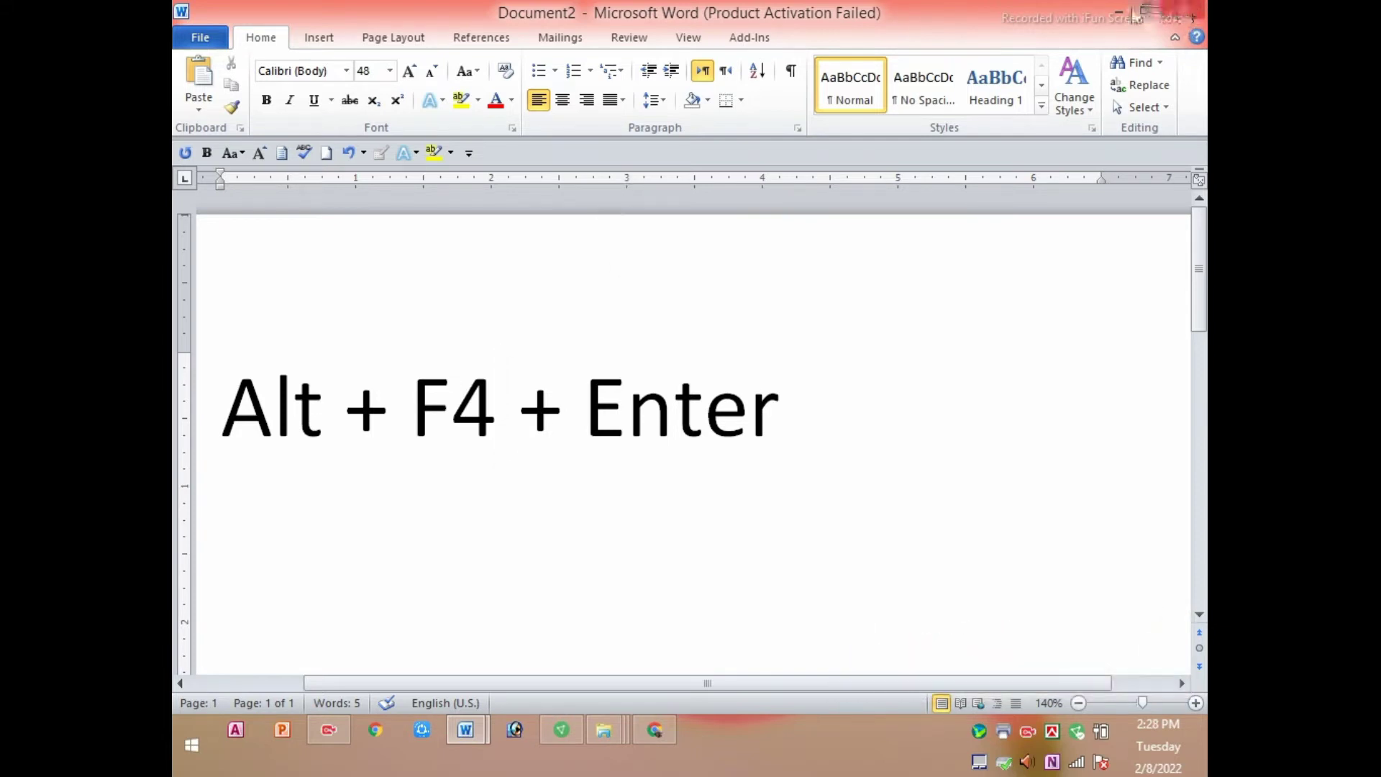
pyautogui.click(1117, 10)
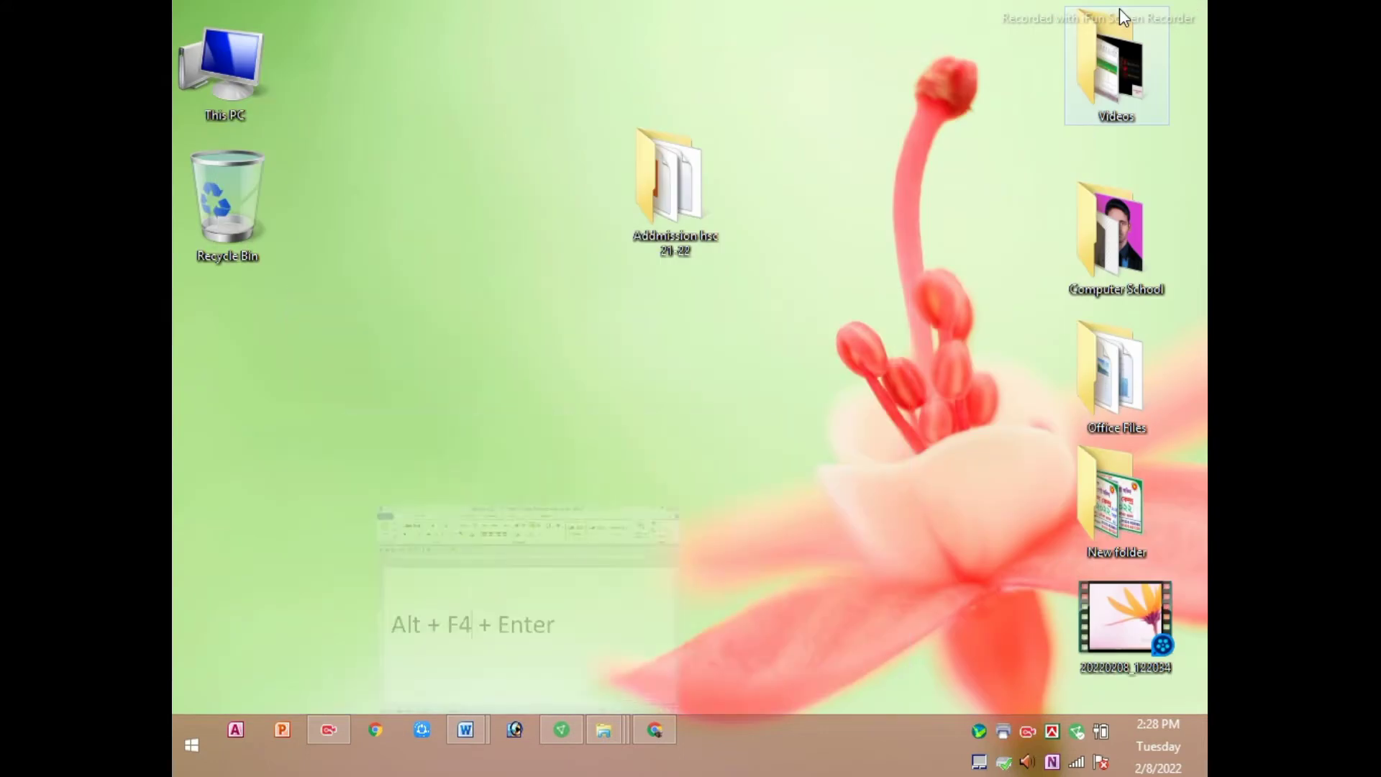
pyautogui.rightClick(863, 168)
pyautogui.click(913, 228)
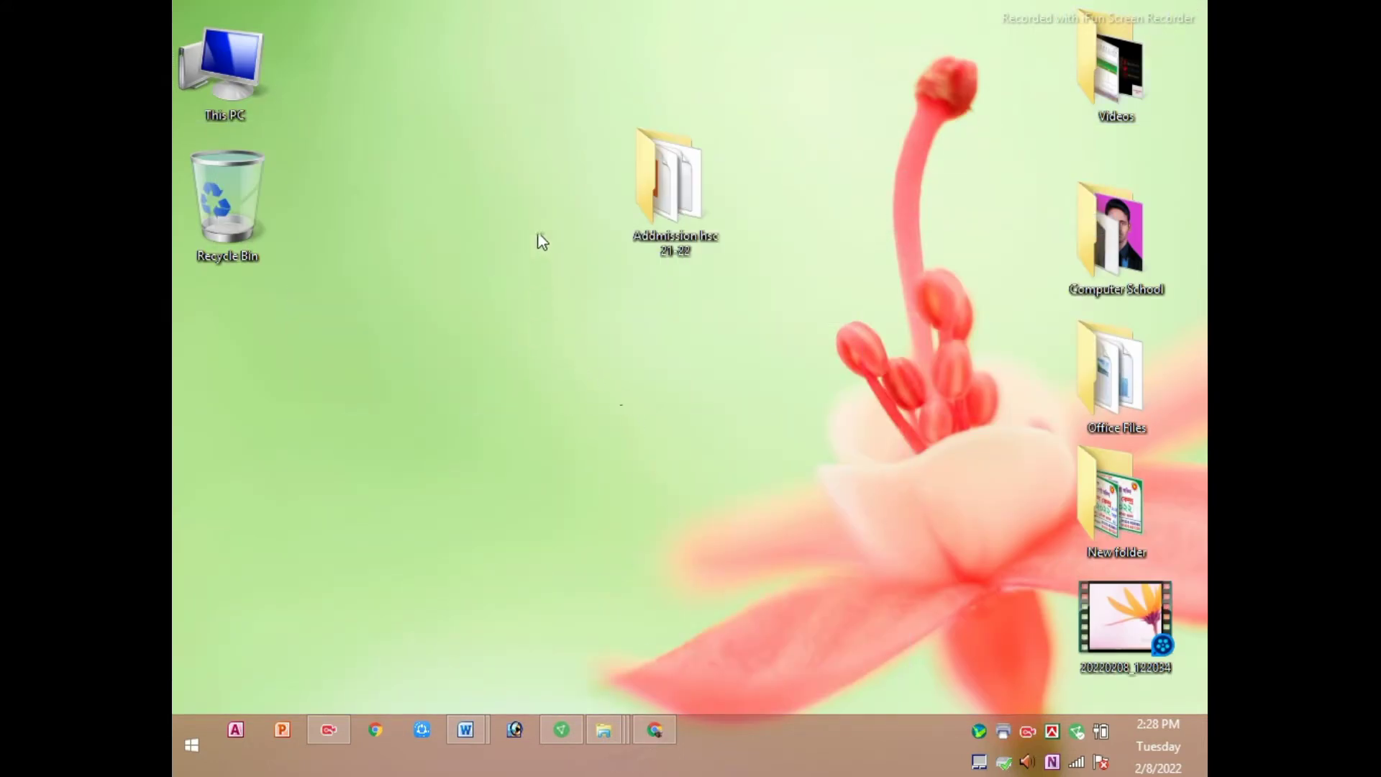
pyautogui.rightClick(539, 193)
pyautogui.rightClick(476, 170)
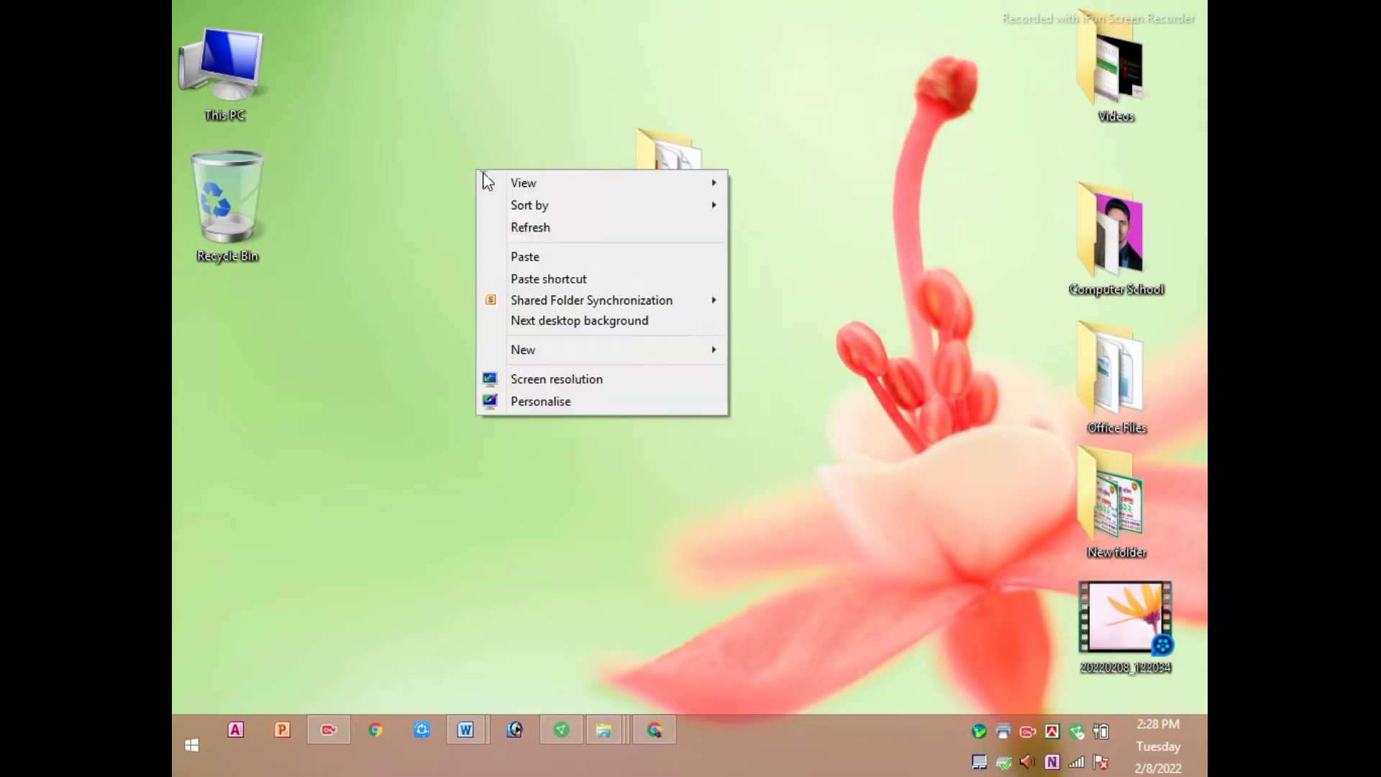
pyautogui.click(512, 238)
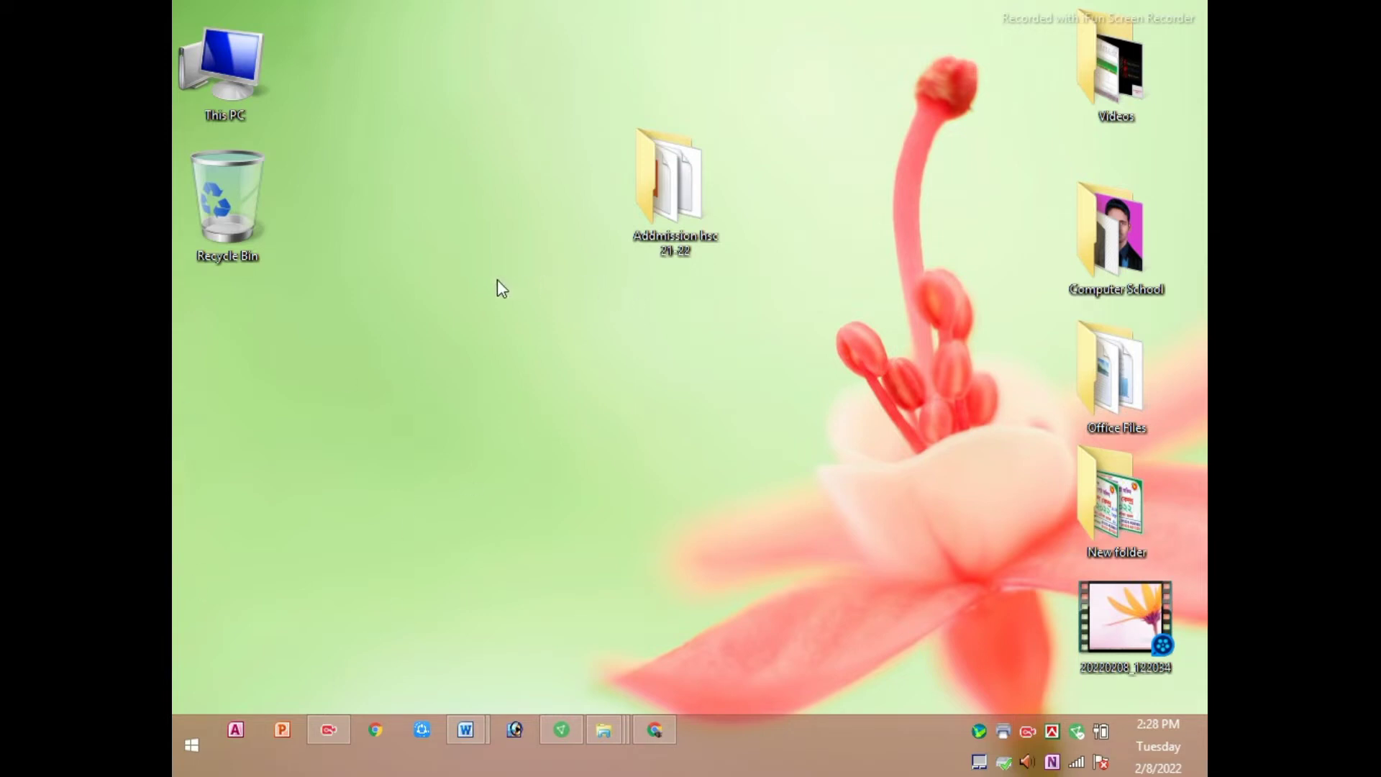
pyautogui.rightClick(437, 227)
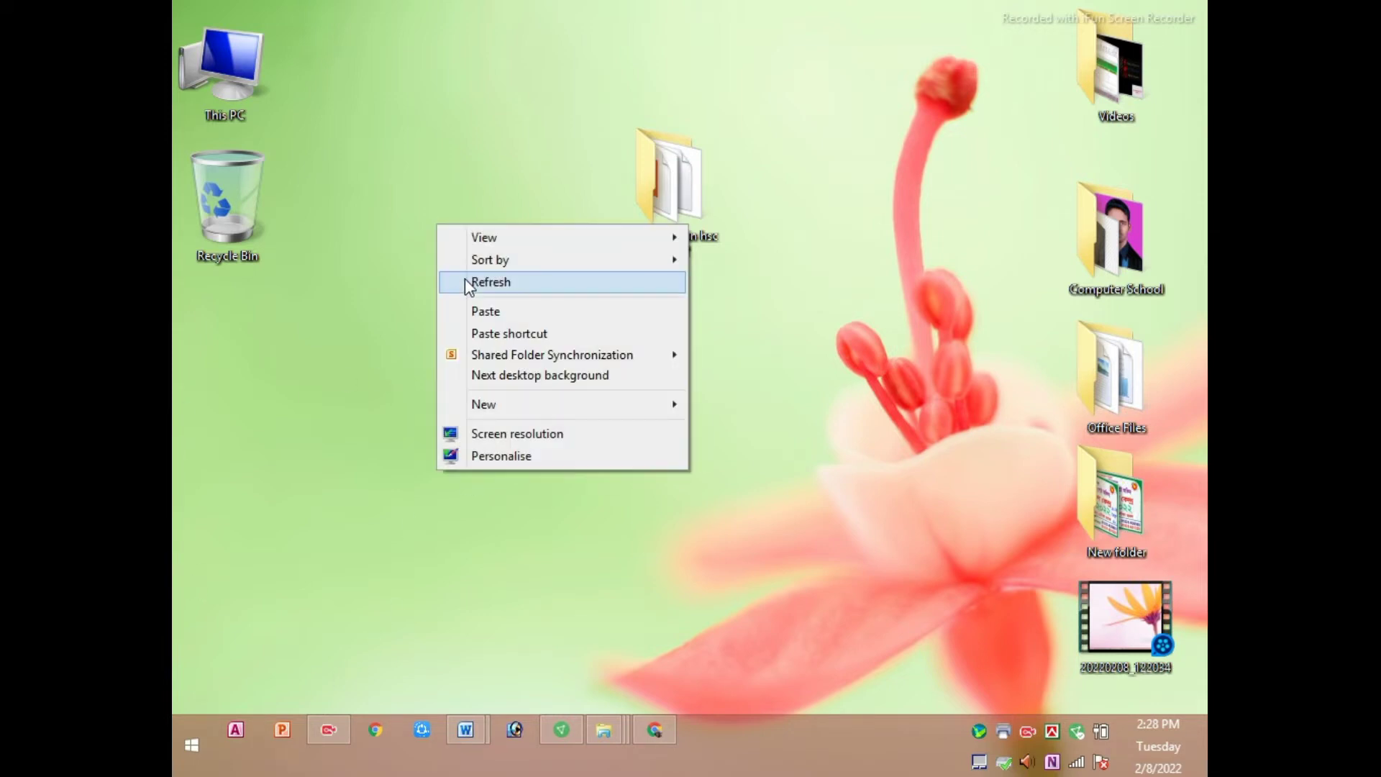
pyautogui.click(465, 279)
pyautogui.rightClick(435, 242)
pyautogui.click(468, 307)
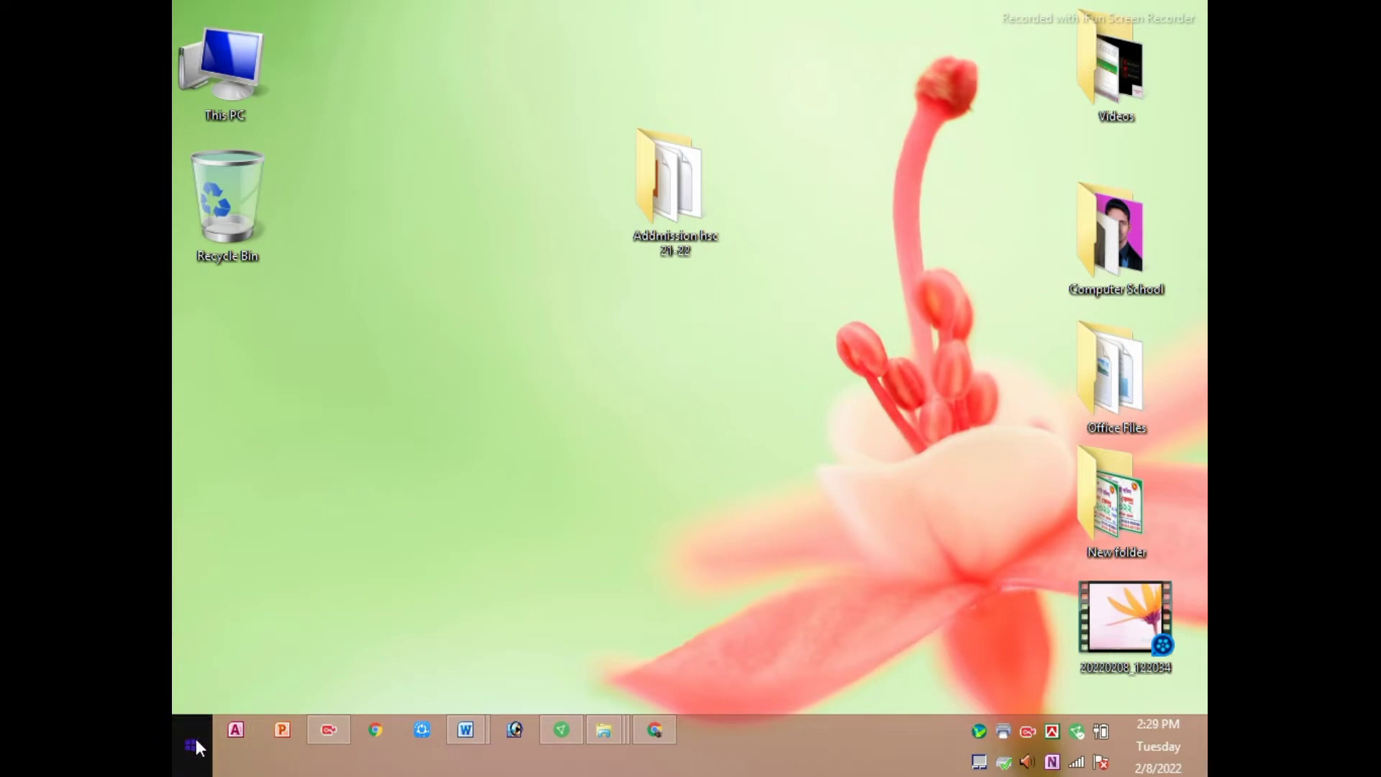
# Step: Browse the Start screen and the full Apps list, then return to the desktop
pyautogui.click(195, 741)
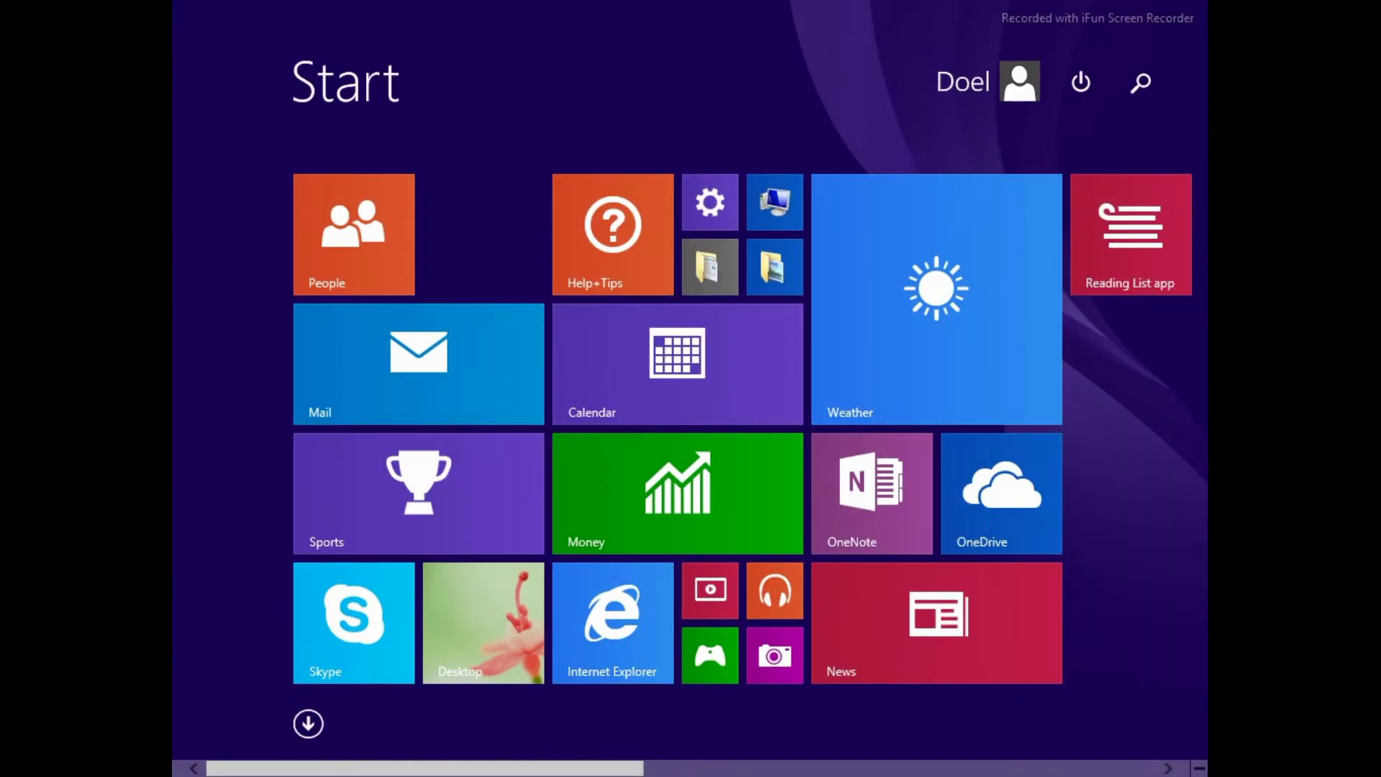
pyautogui.scroll(-3, 589, 639)
pyautogui.scroll(-2, 590, 638)
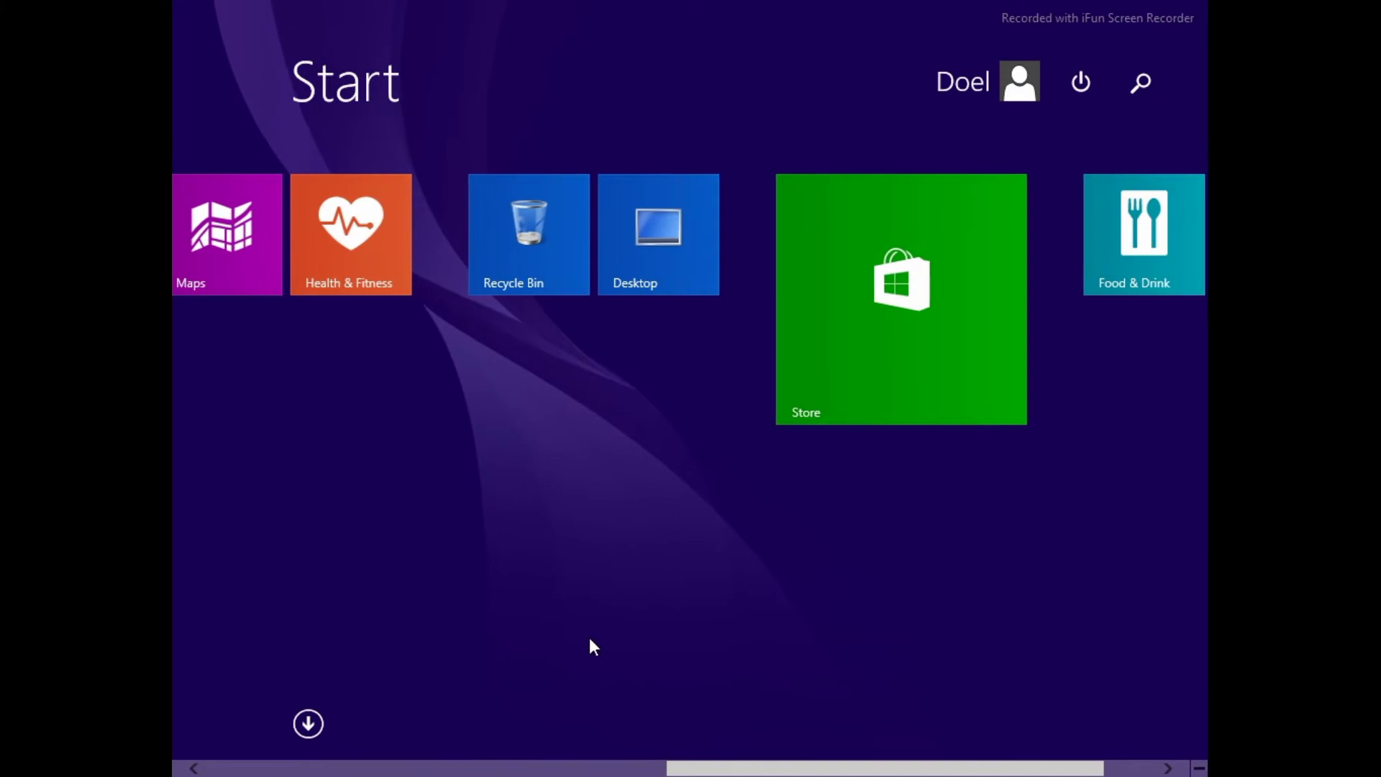
pyautogui.scroll(5, 589, 637)
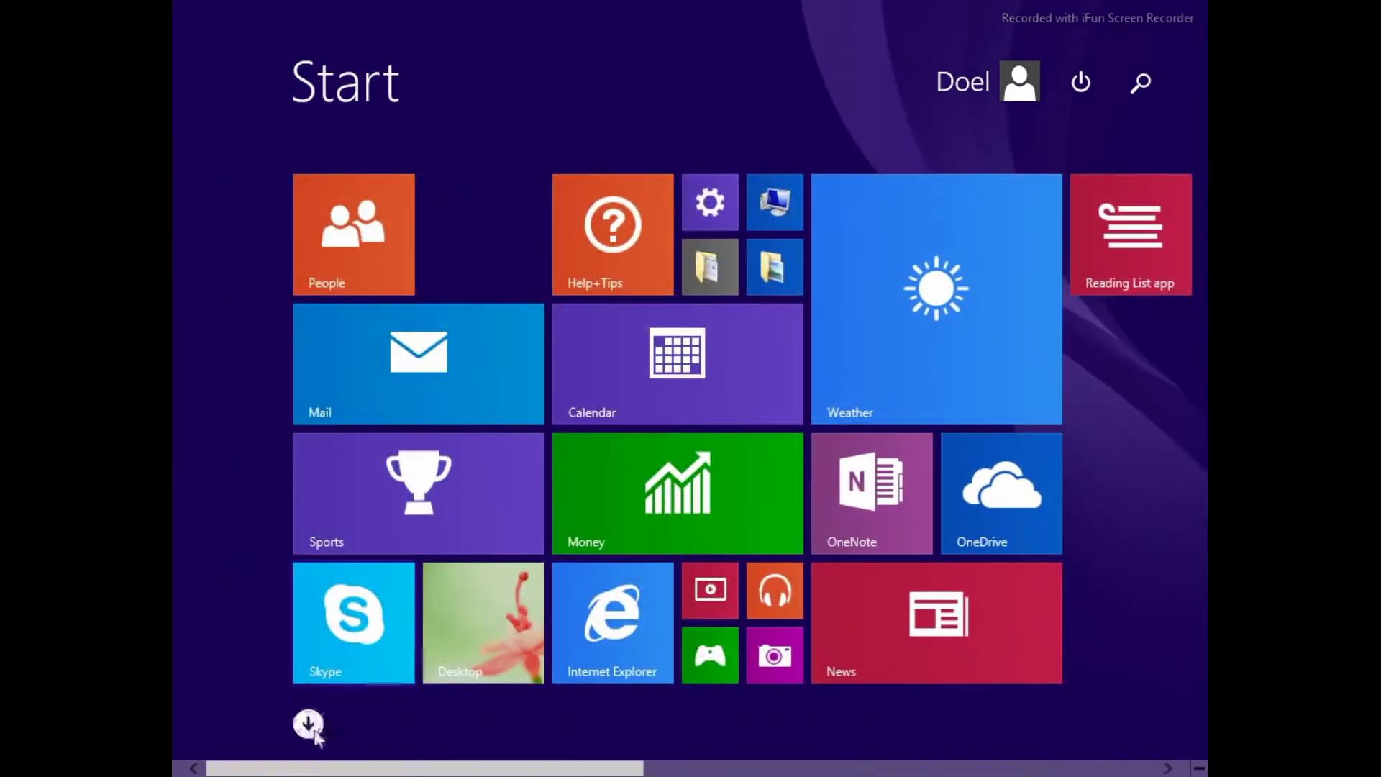
pyautogui.click(309, 725)
pyautogui.scroll(-3, 662, 490)
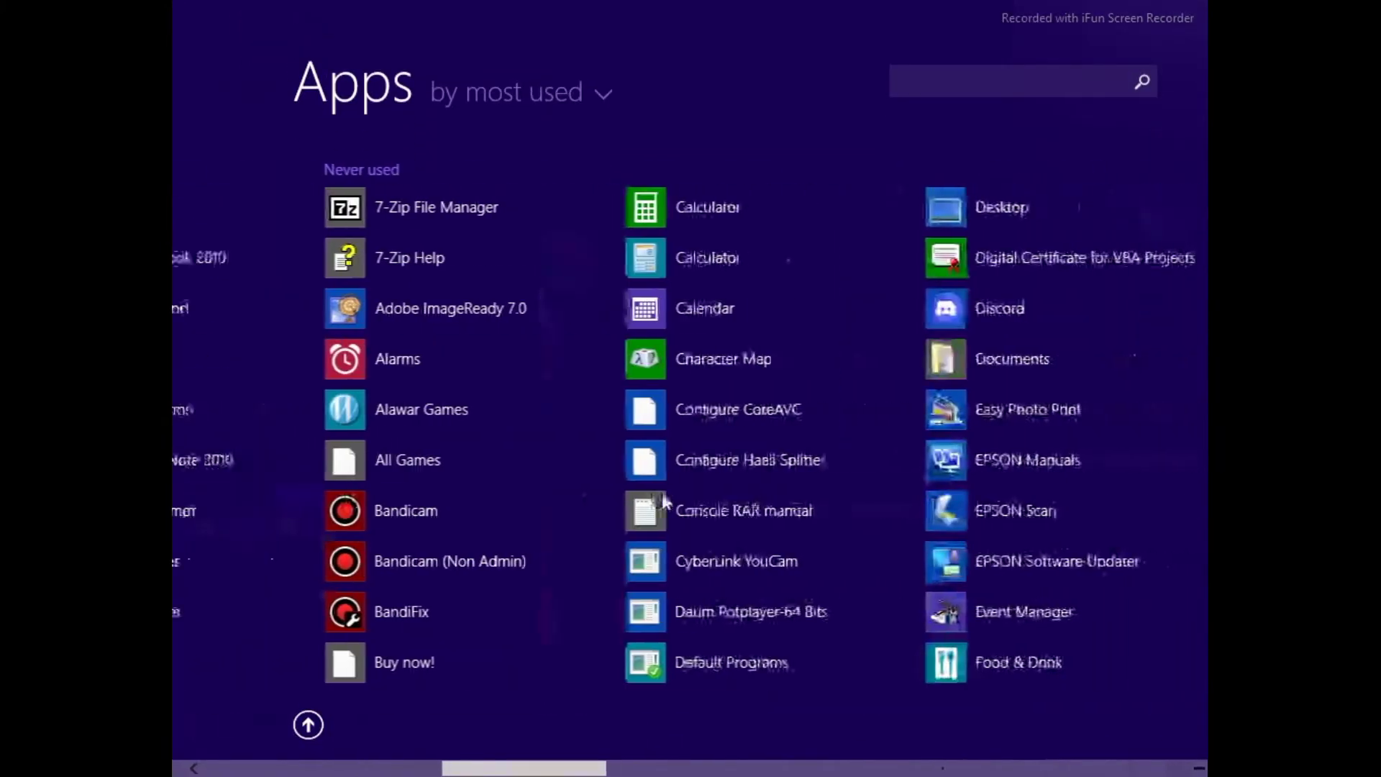
pyautogui.scroll(3, 661, 493)
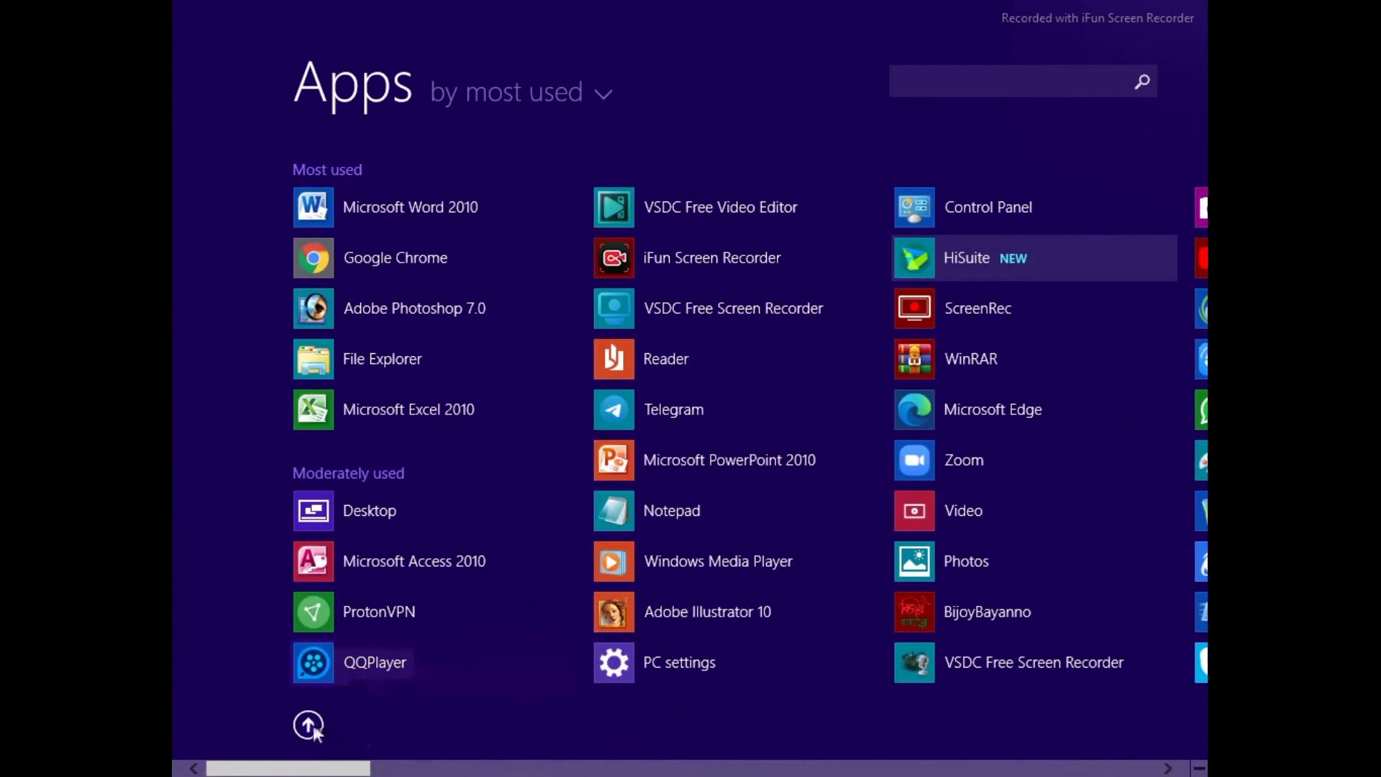
pyautogui.click(309, 725)
pyautogui.click(472, 650)
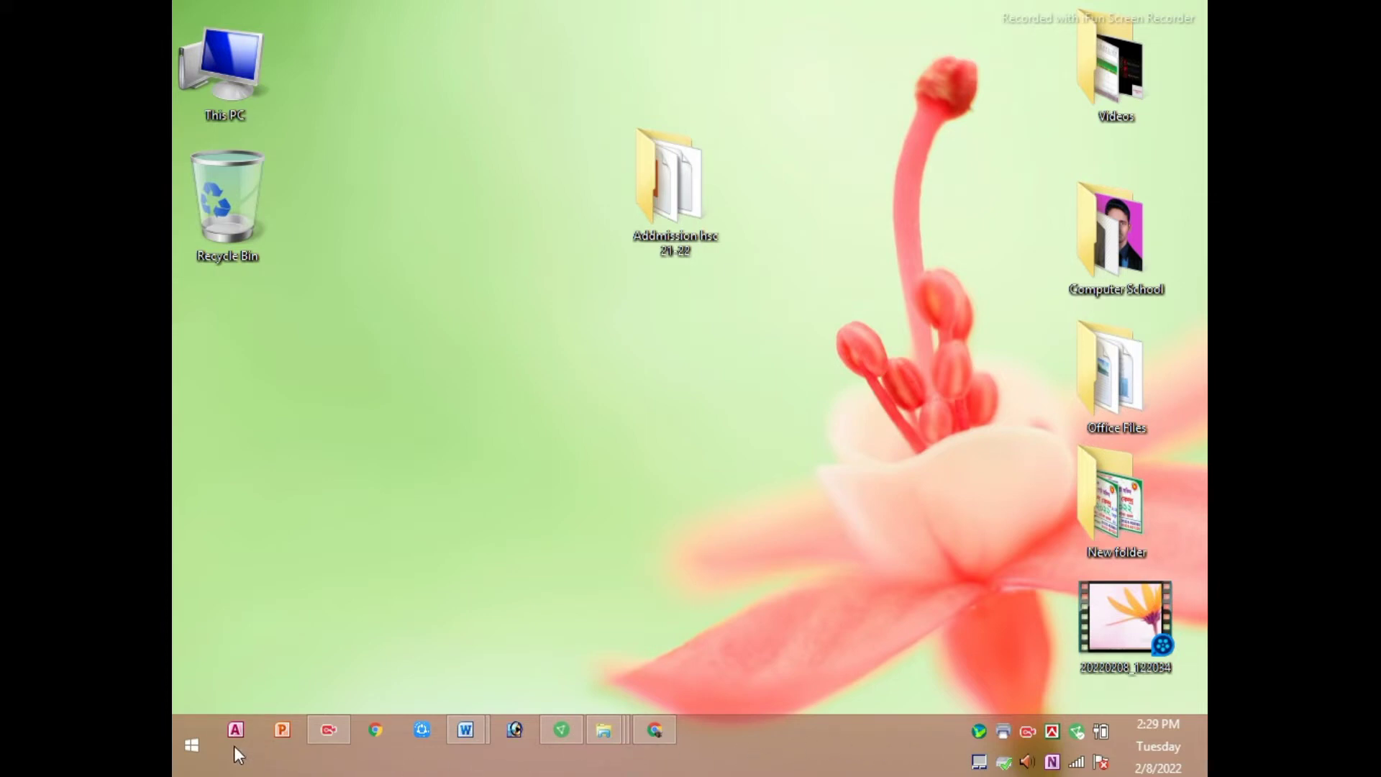
pyautogui.rightClick(617, 420)
pyautogui.click(669, 475)
pyautogui.rightClick(730, 733)
pyautogui.click(783, 716)
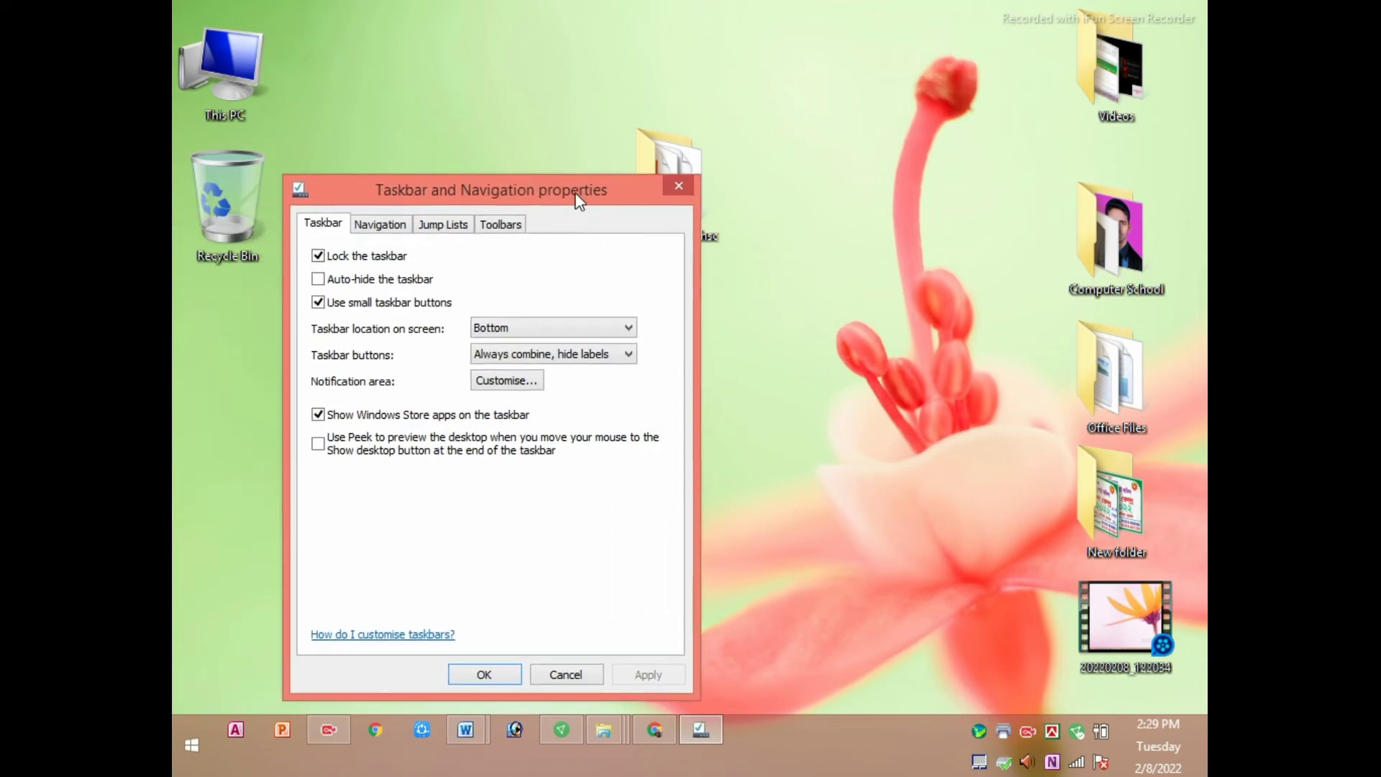
pyautogui.moveTo(466, 208); pyautogui.dragTo(641, 193)
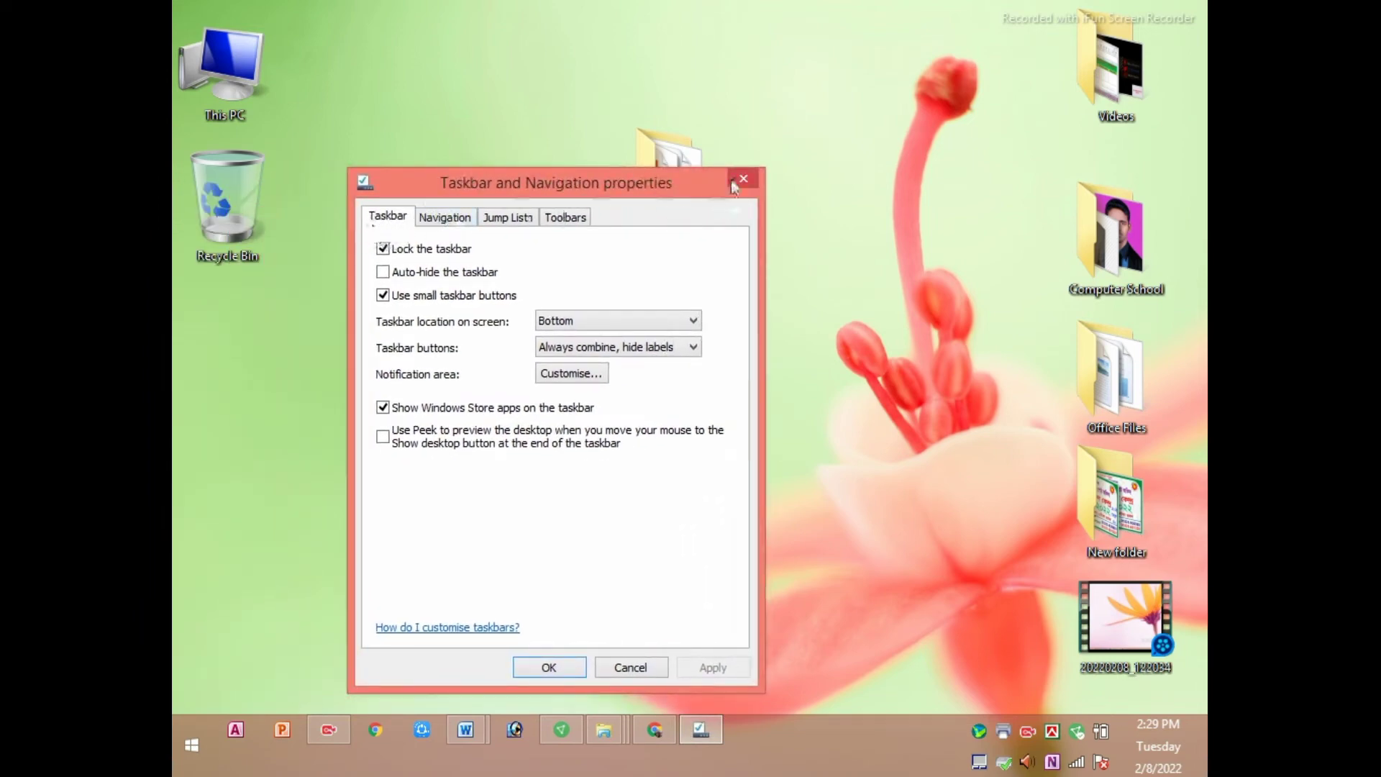
pyautogui.moveTo(516, 191); pyautogui.dragTo(558, 139)
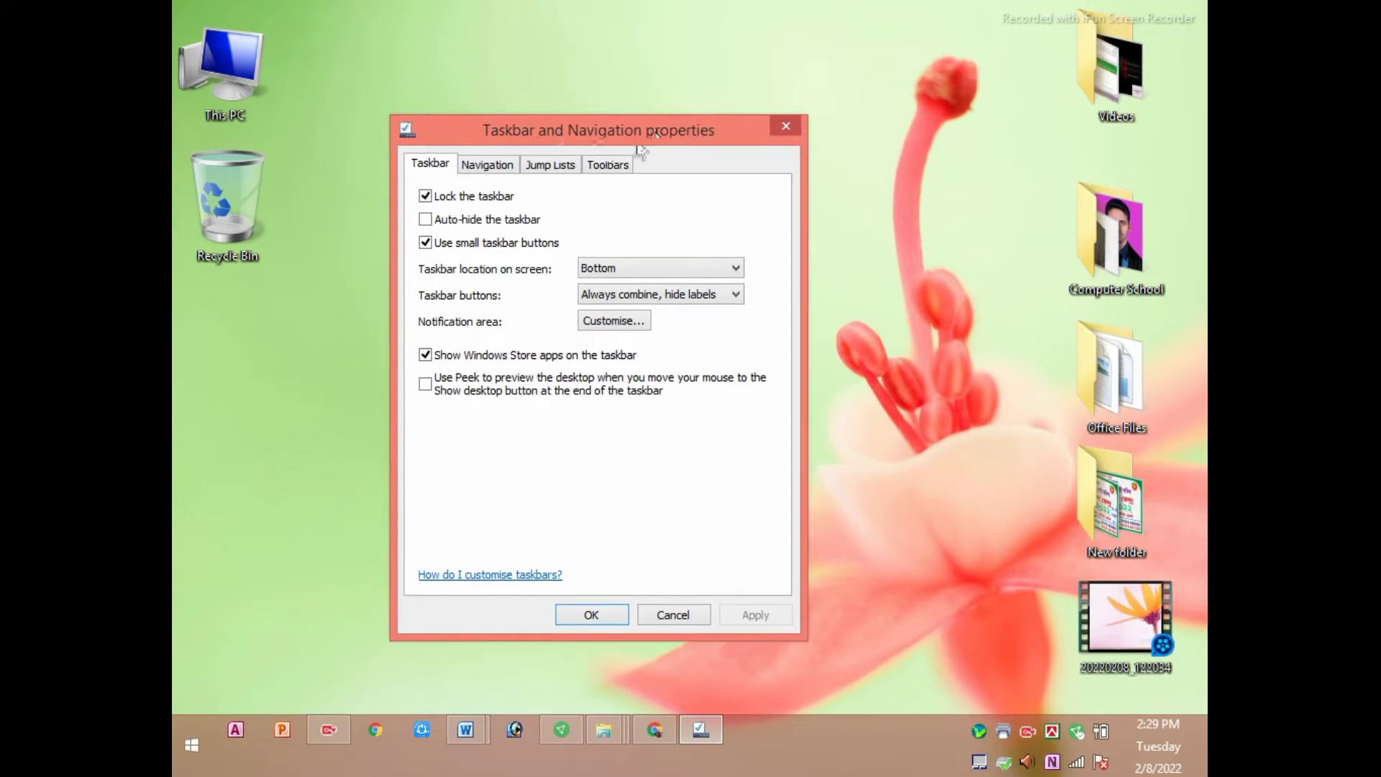
pyautogui.click(786, 127)
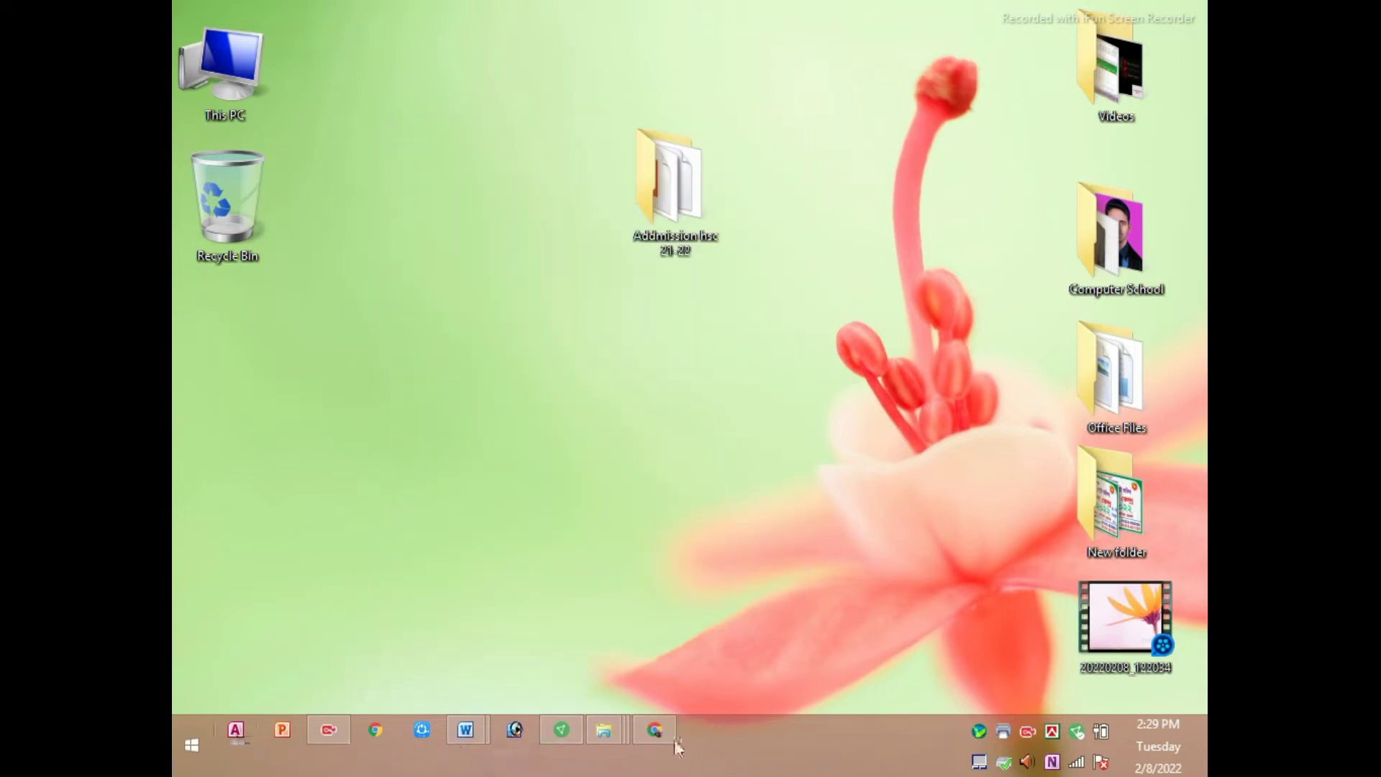
# Step: Refresh the desktop three times until the green-leaf wallpaper appears
pyautogui.rightClick(475, 125)
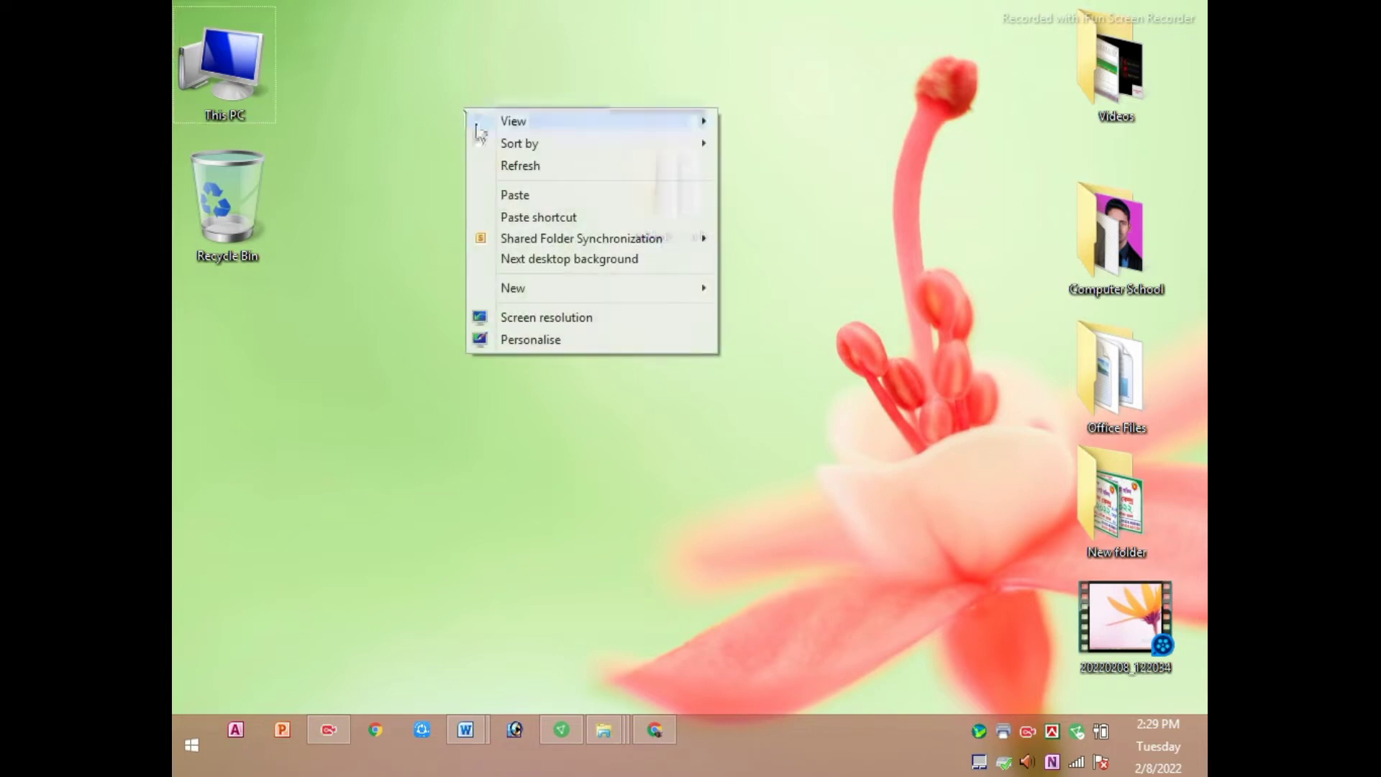
pyautogui.click(503, 165)
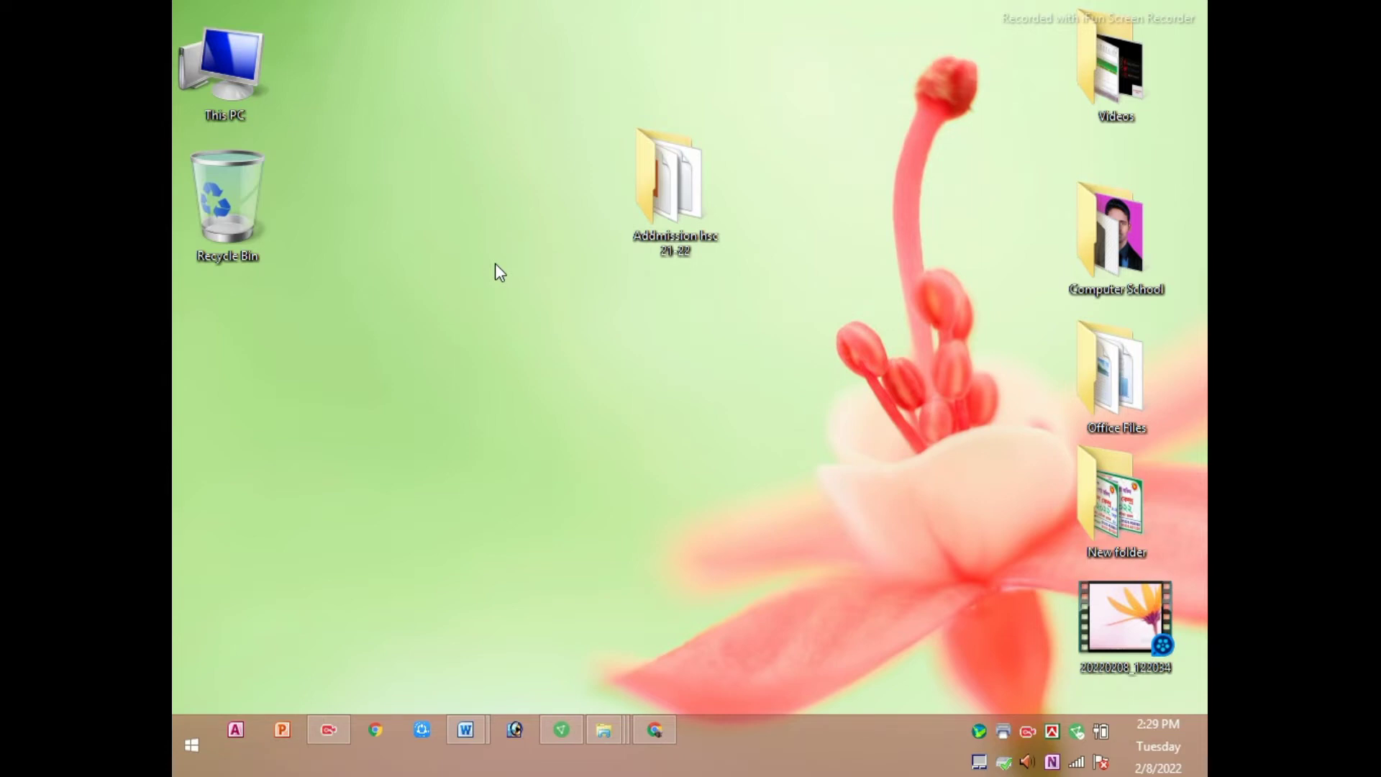
pyautogui.rightClick(452, 259)
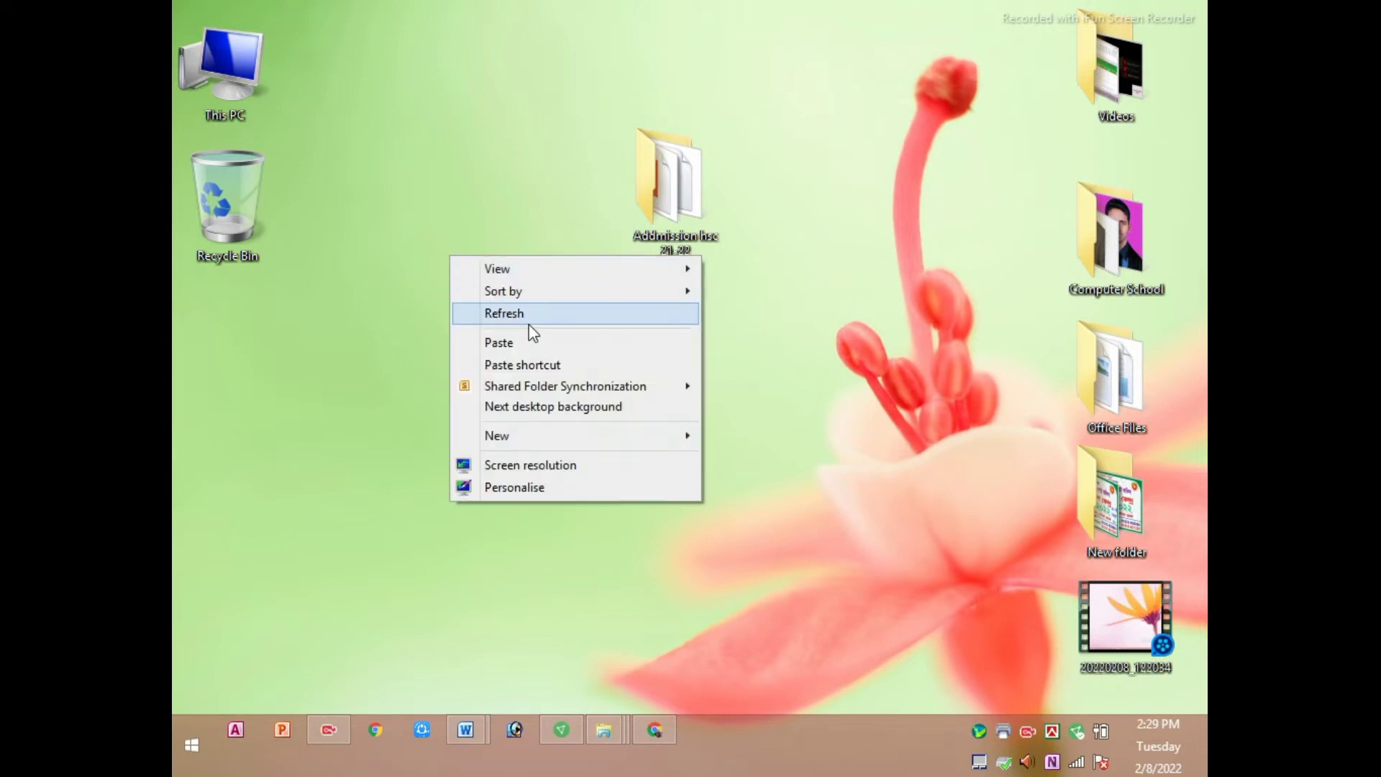
pyautogui.click(529, 316)
pyautogui.rightClick(492, 259)
pyautogui.click(534, 317)
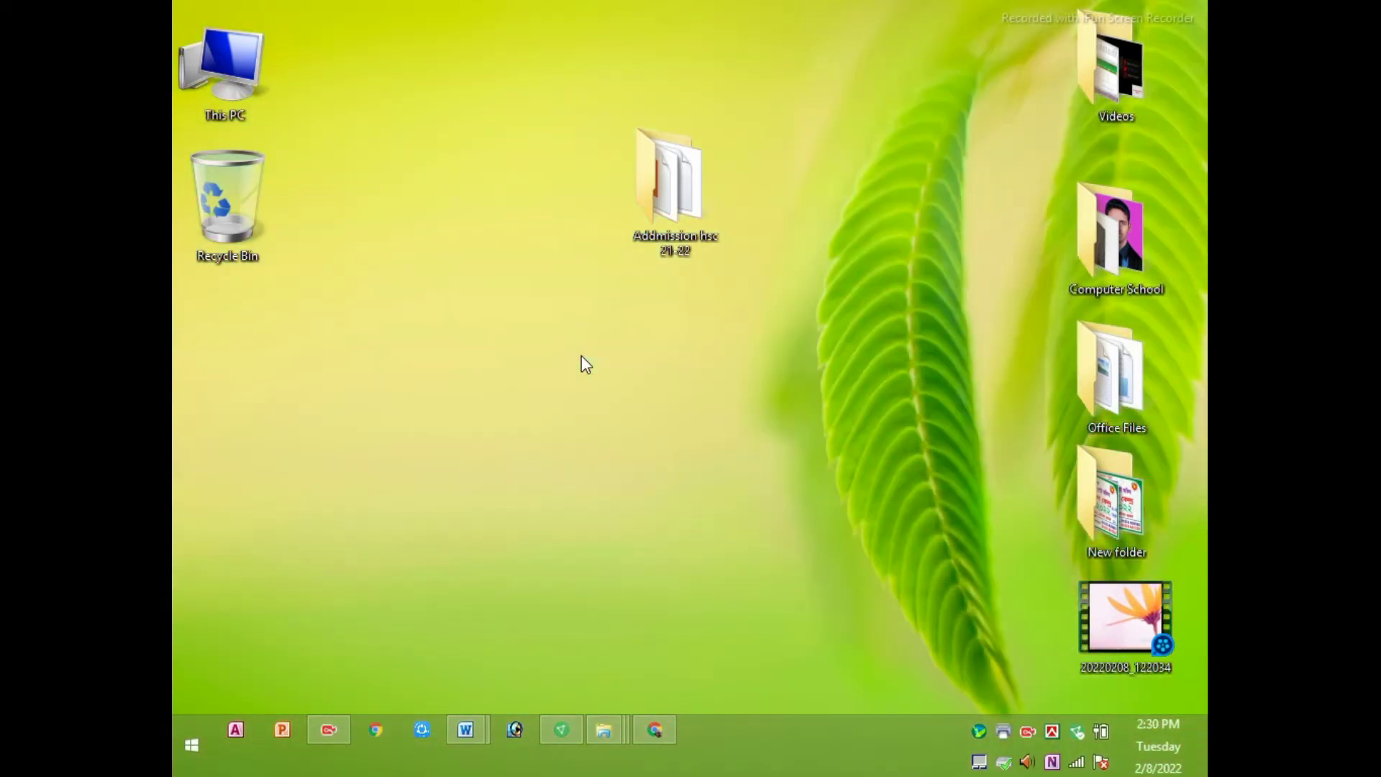
pyautogui.rightClick(513, 216)
pyautogui.click(555, 275)
pyautogui.rightClick(466, 185)
pyautogui.moveTo(511, 195)
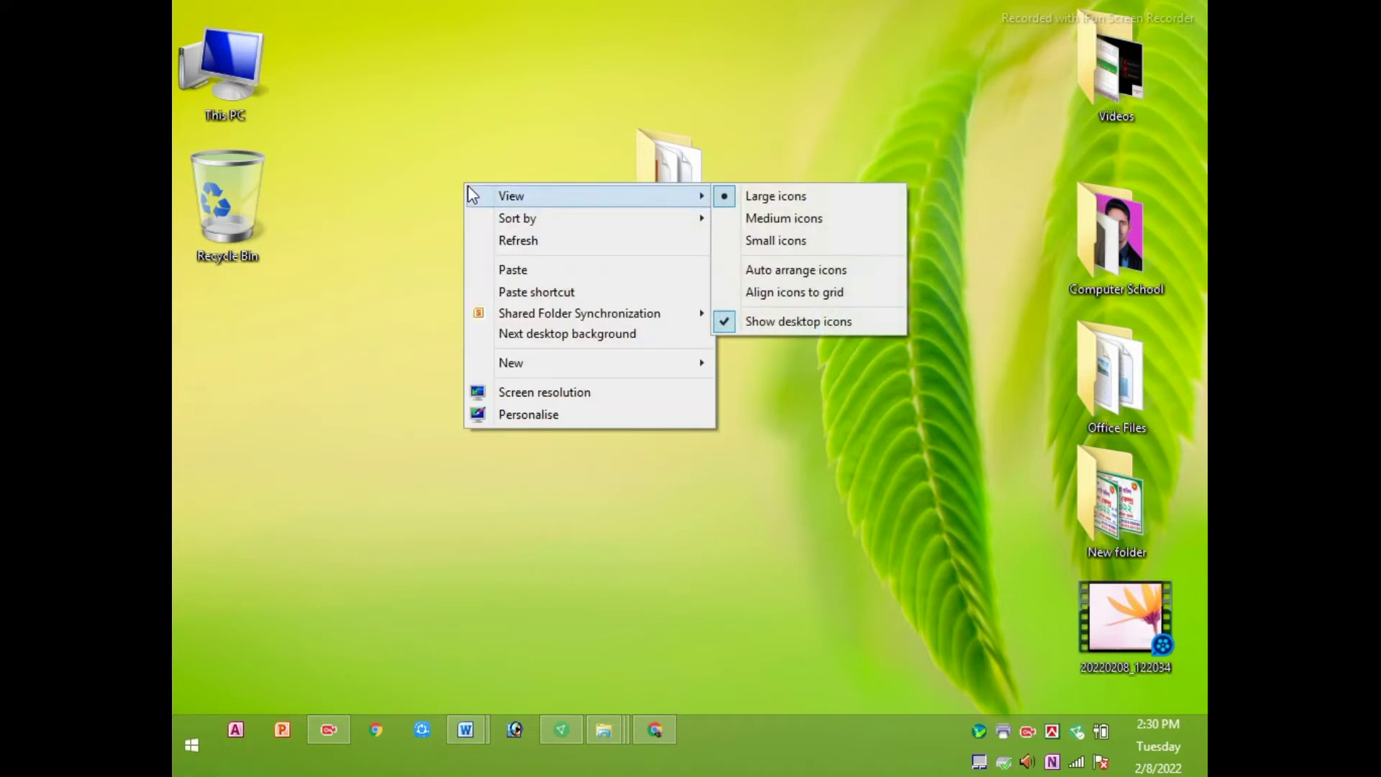
pyautogui.click(506, 241)
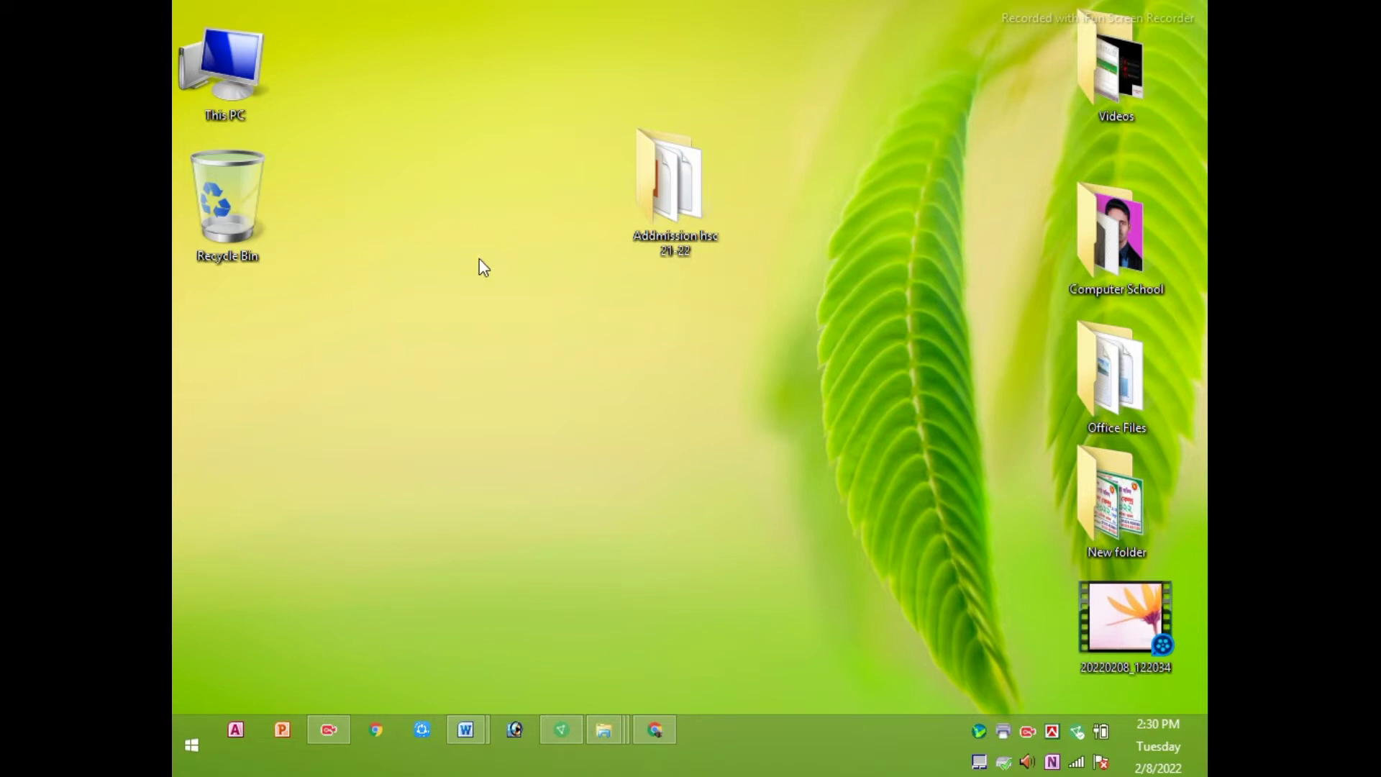
pyautogui.rightClick(362, 221)
pyautogui.click(413, 288)
pyautogui.rightClick(420, 181)
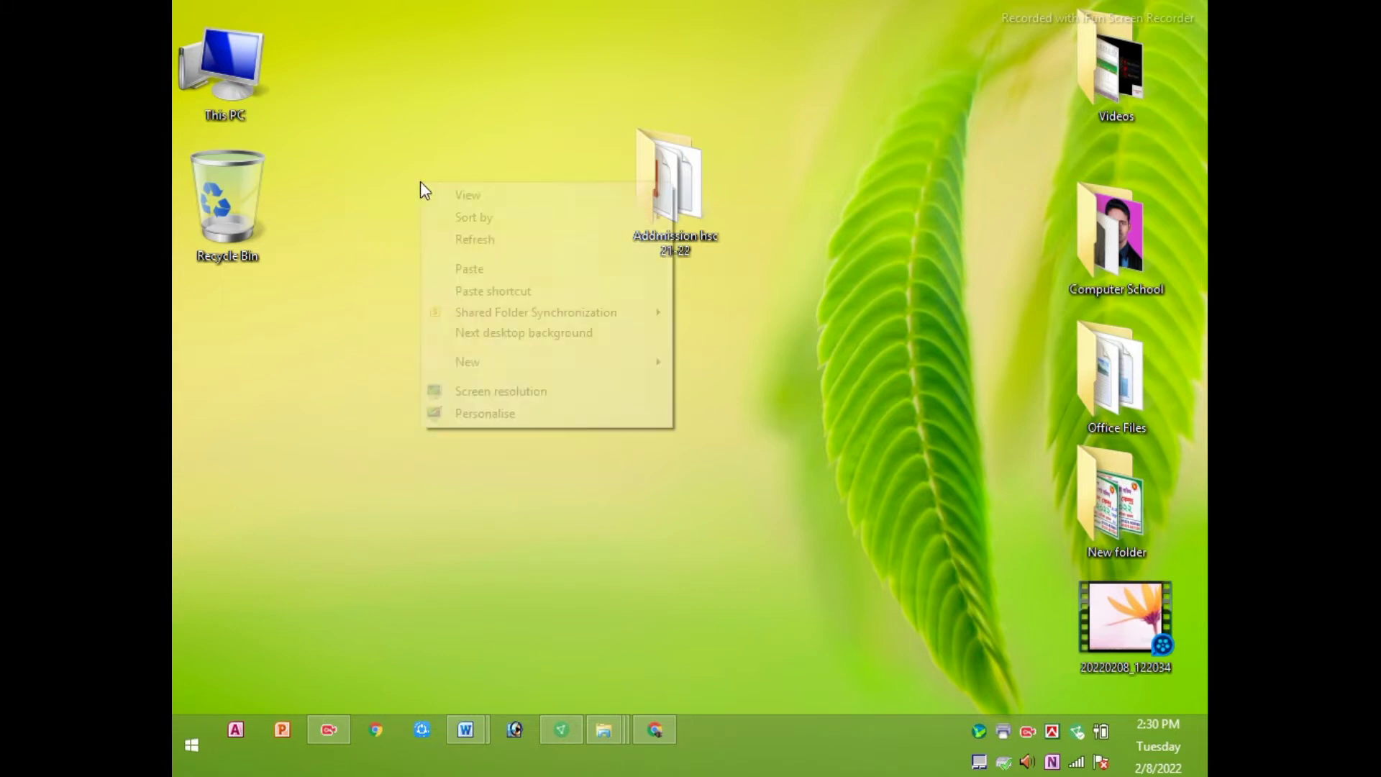
pyautogui.click(472, 237)
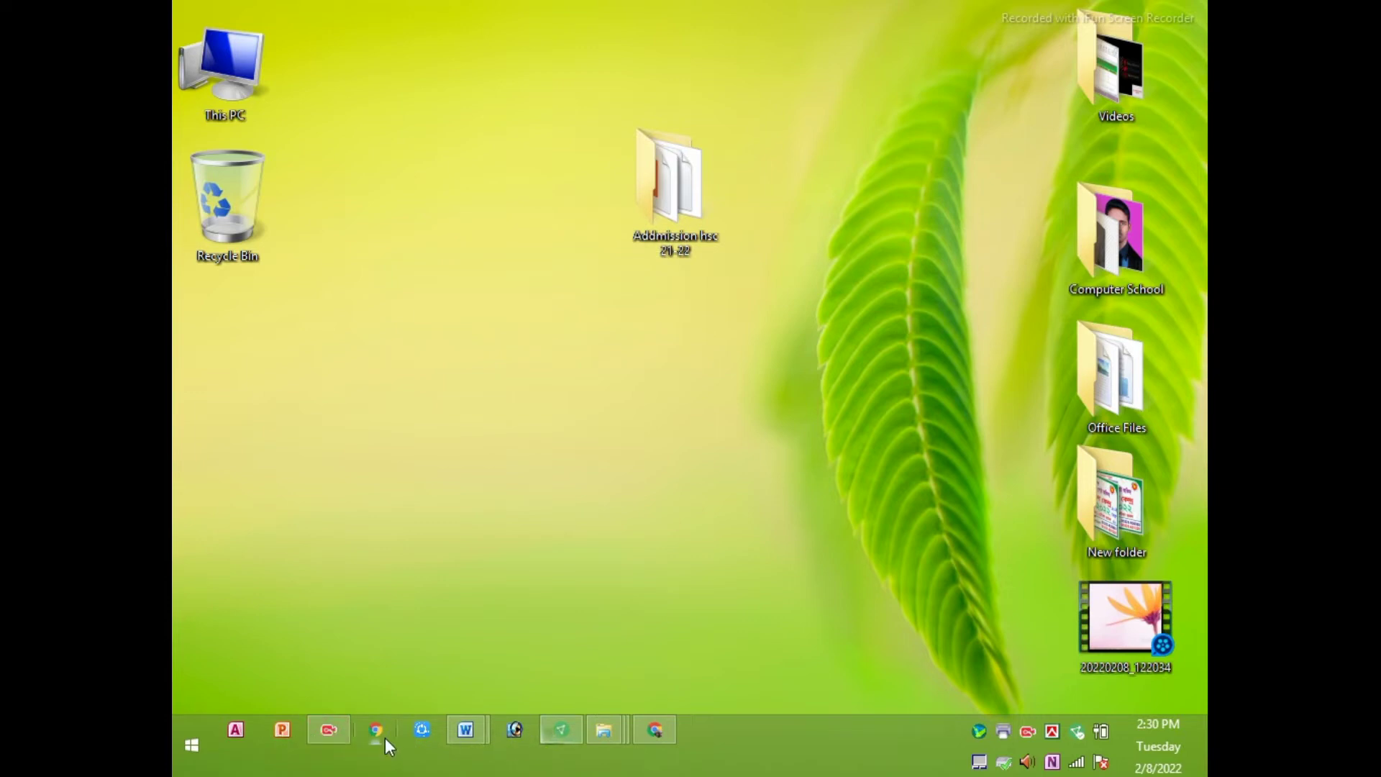
pyautogui.rightClick(436, 280)
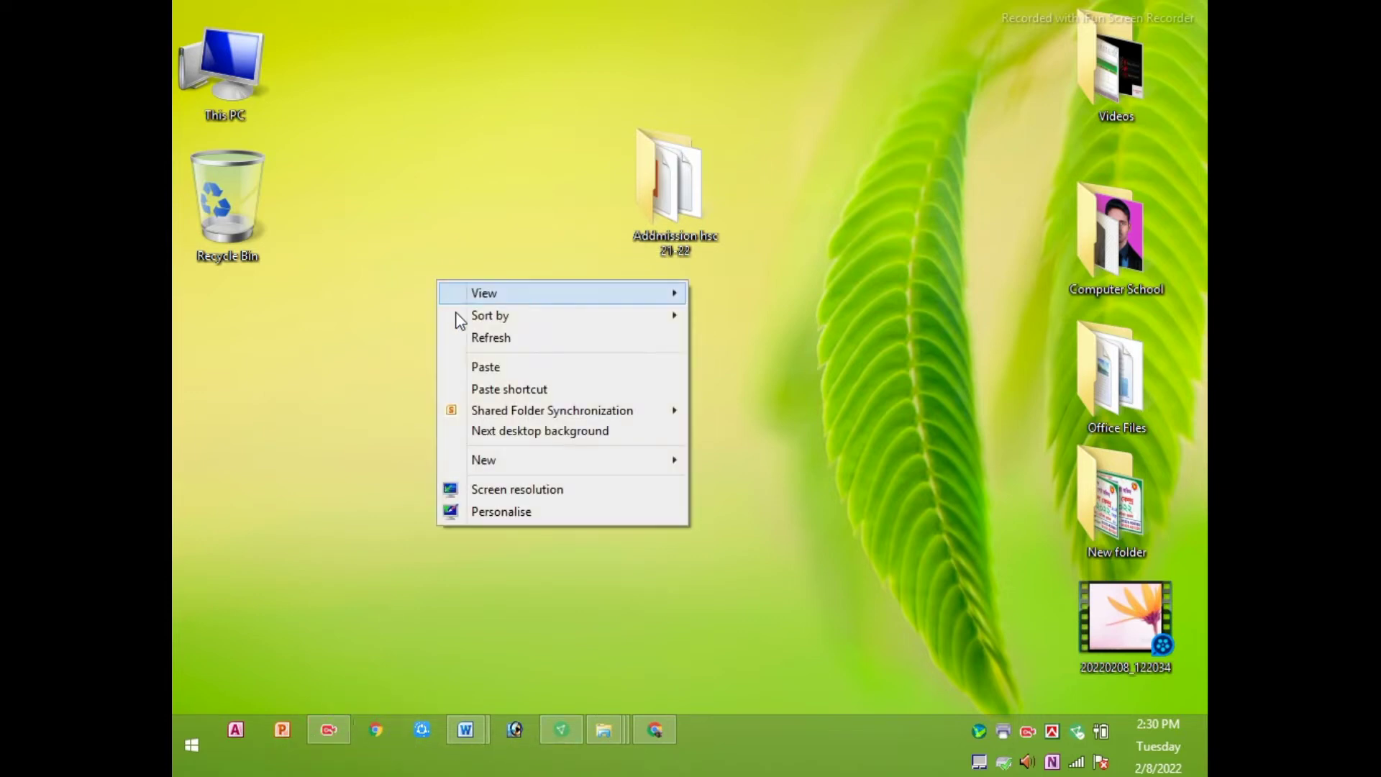
pyautogui.click(471, 339)
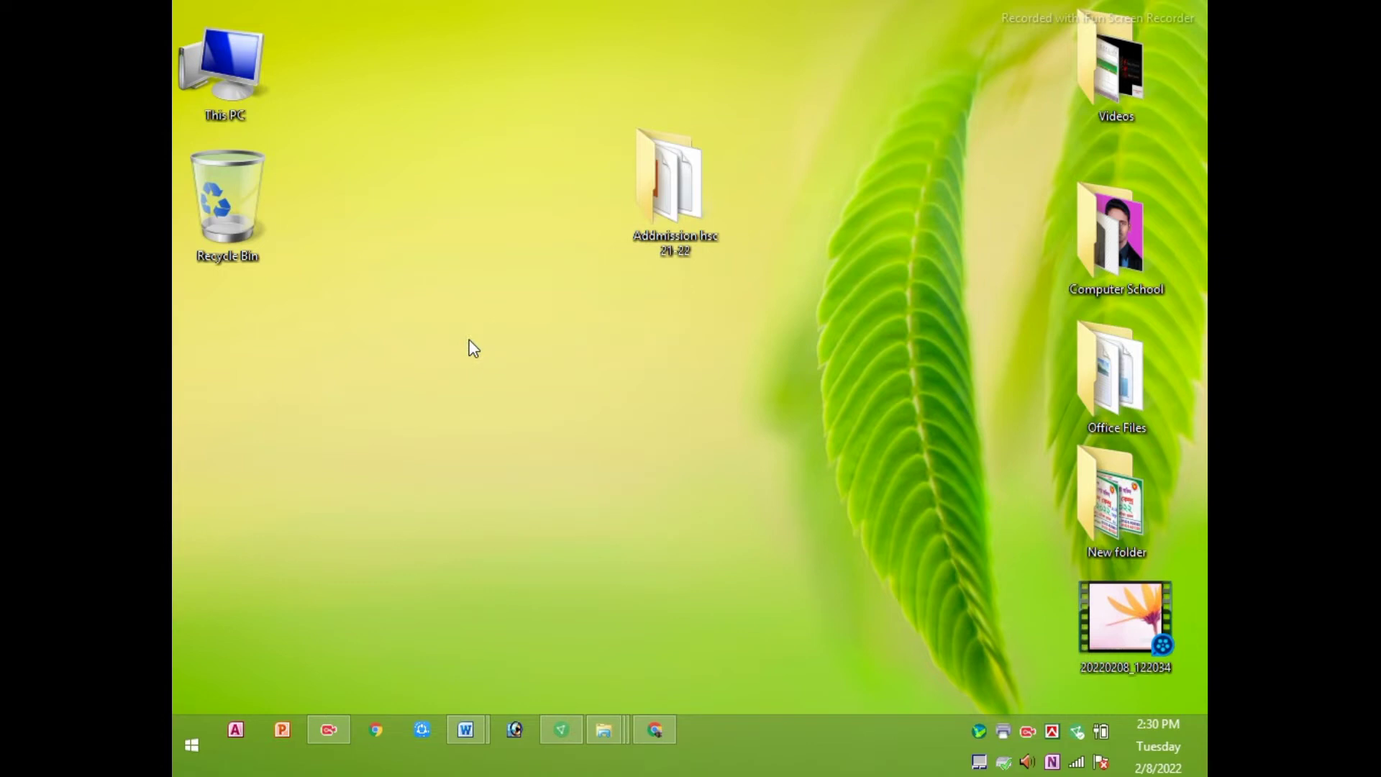
pyautogui.rightClick(448, 136)
pyautogui.click(471, 191)
pyautogui.rightClick(469, 374)
pyautogui.click(526, 440)
pyautogui.rightClick(431, 437)
pyautogui.click(482, 489)
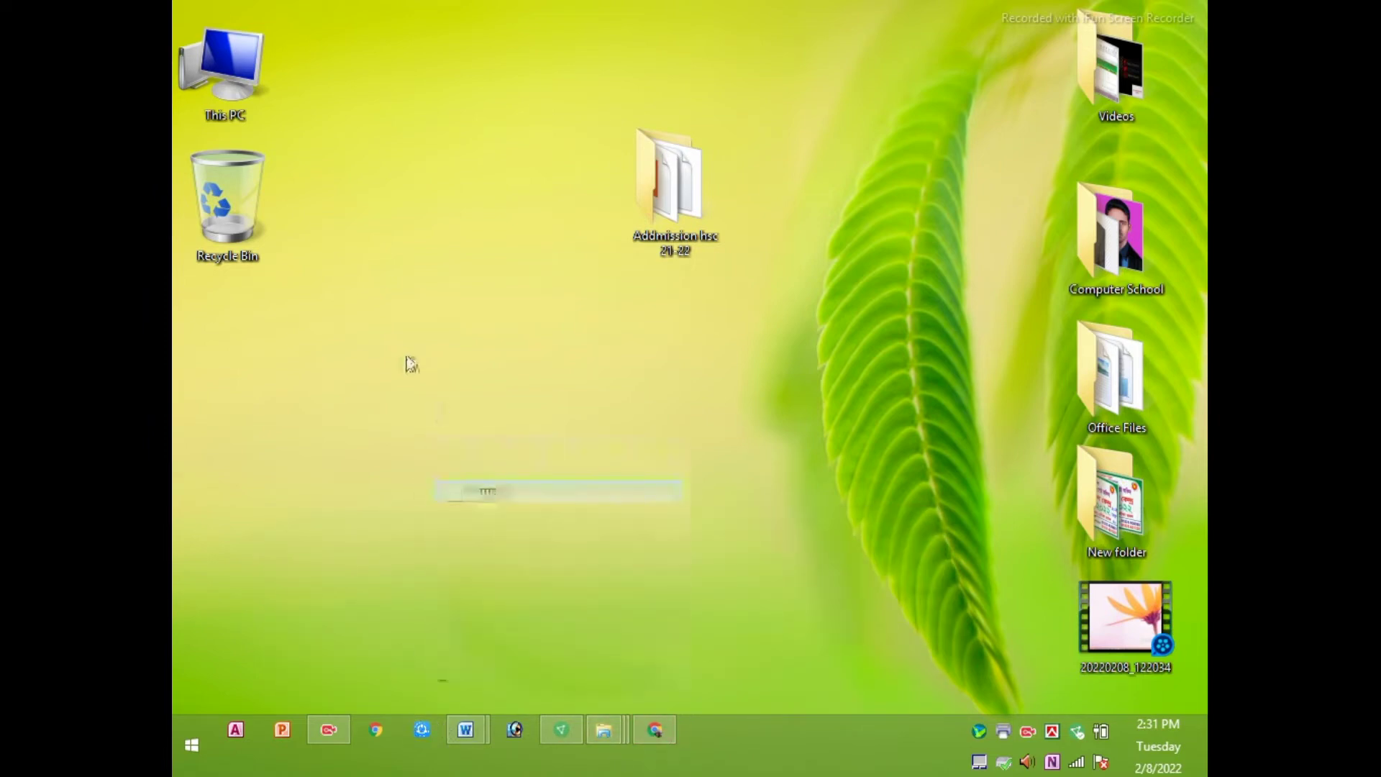
pyautogui.rightClick(403, 349)
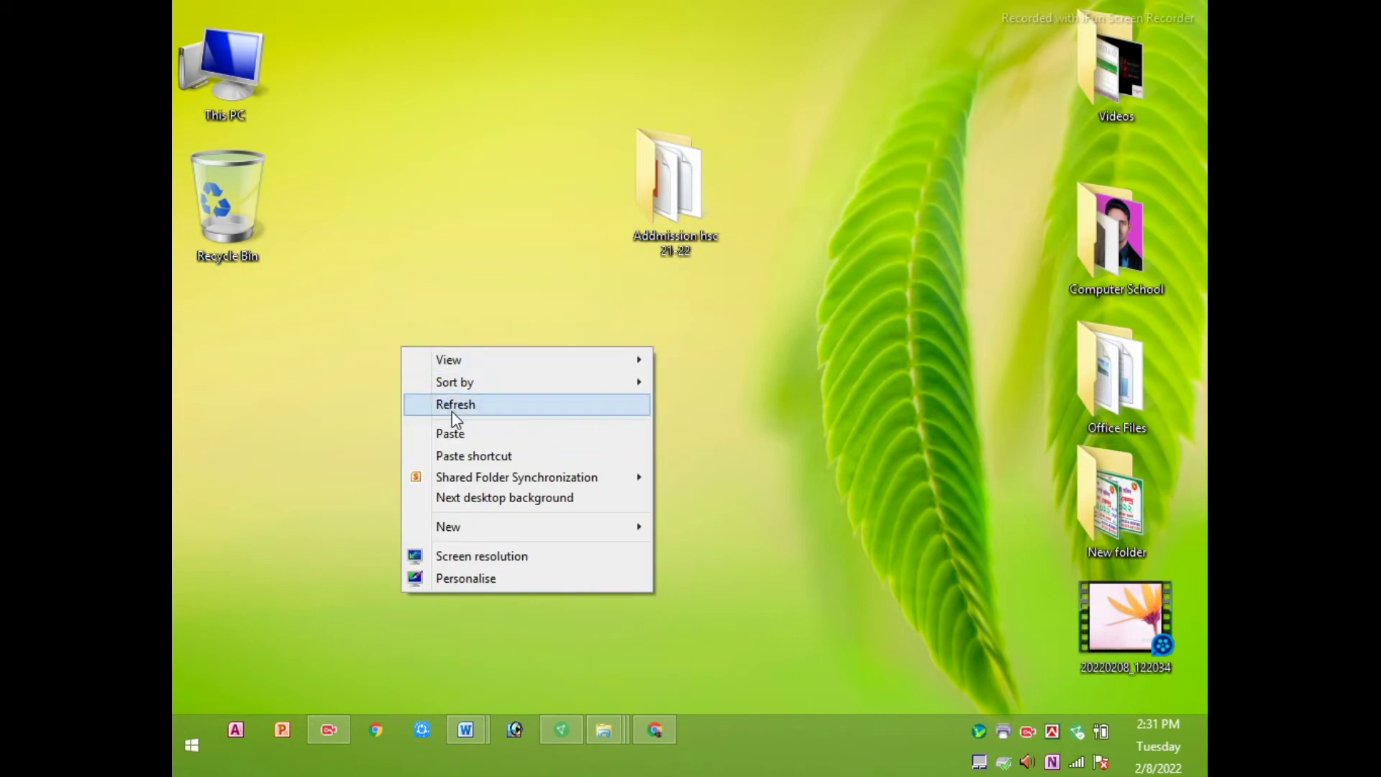
pyautogui.click(451, 405)
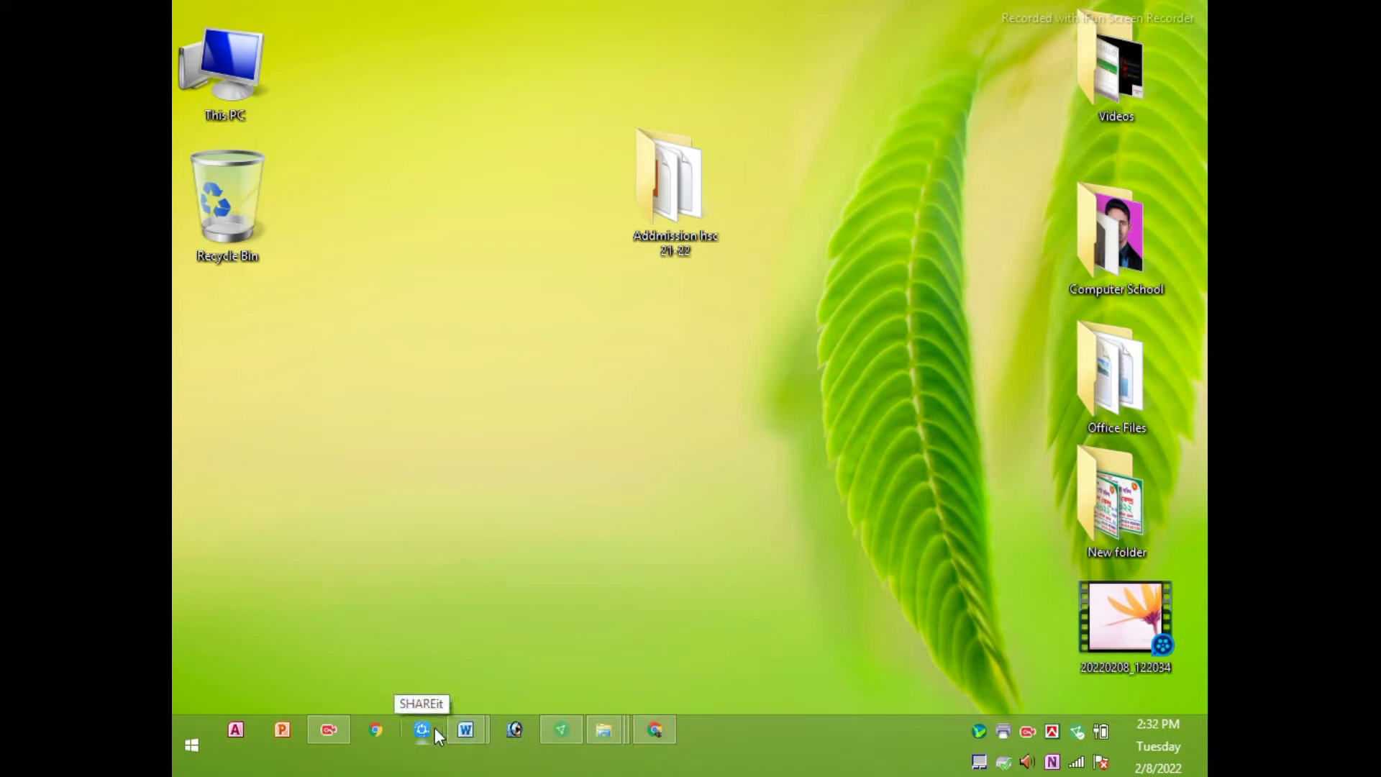
pyautogui.rightClick(471, 349)
pyautogui.click(507, 404)
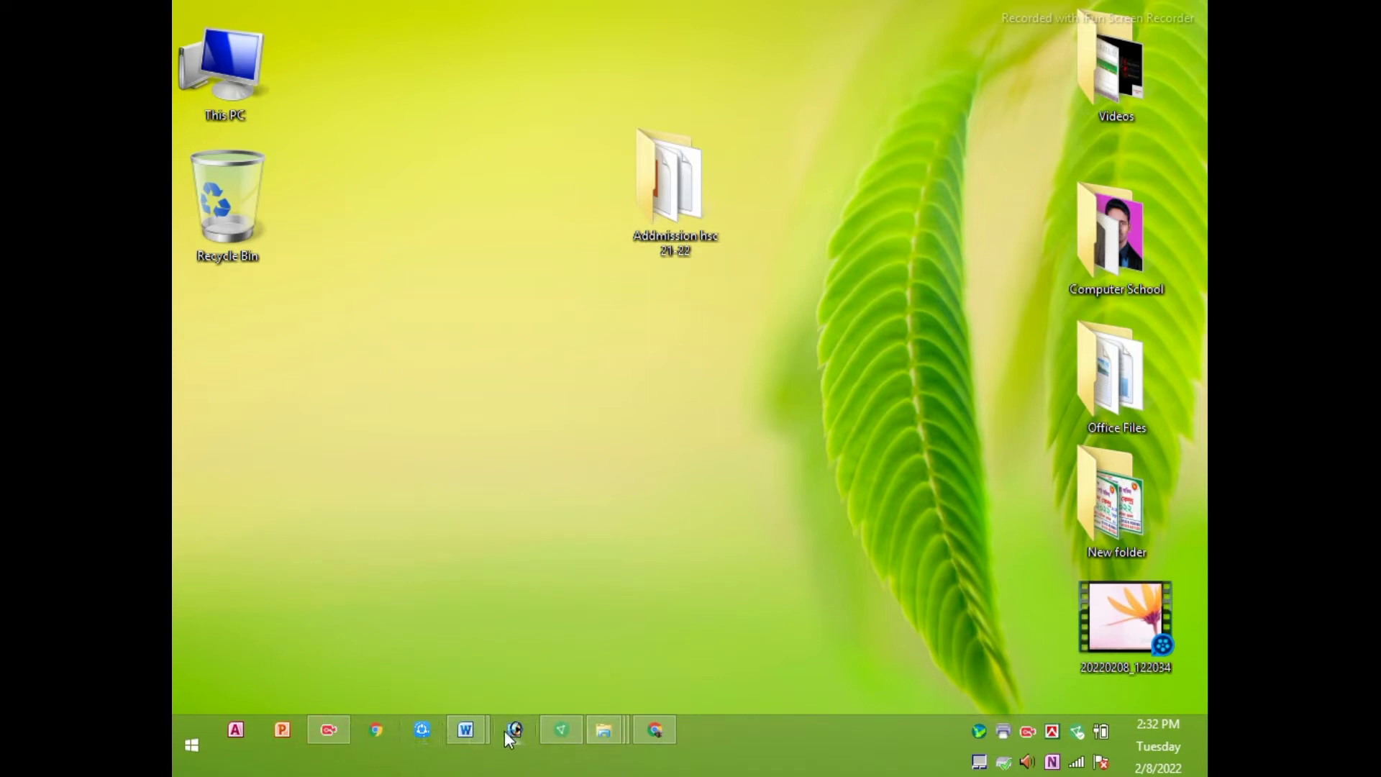
pyautogui.rightClick(427, 282)
pyautogui.click(473, 339)
pyautogui.rightClick(390, 240)
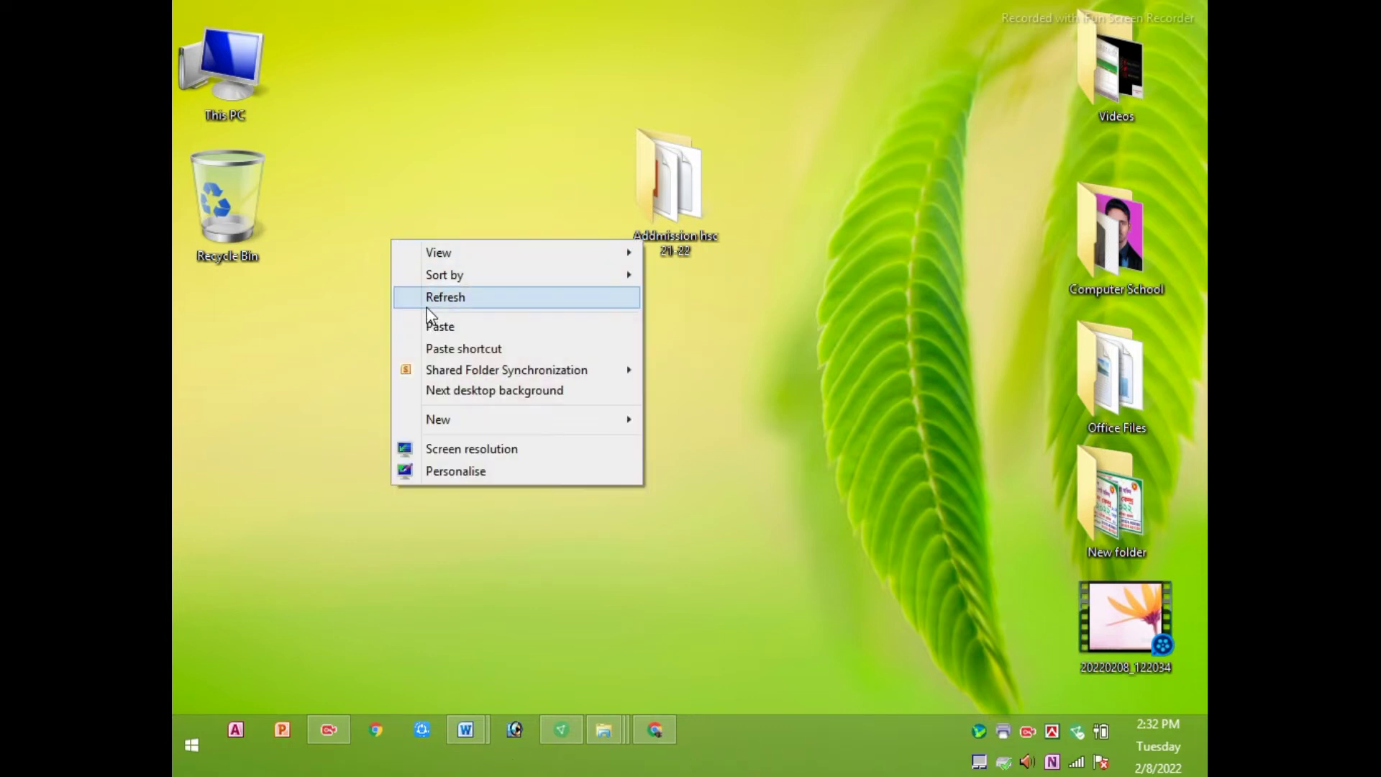
pyautogui.click(423, 299)
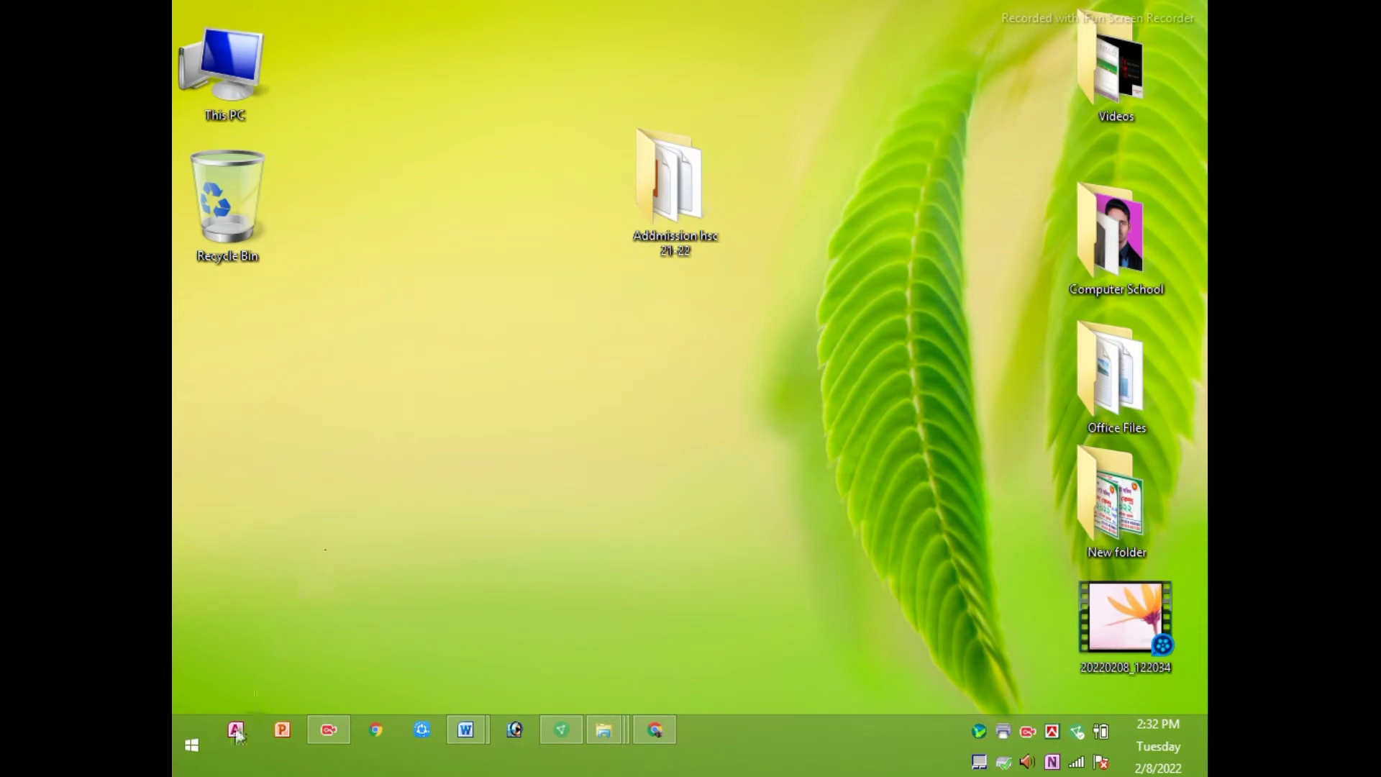
# Step: From the Start screen, search for 'excel' in the search pane
pyautogui.click(191, 748)
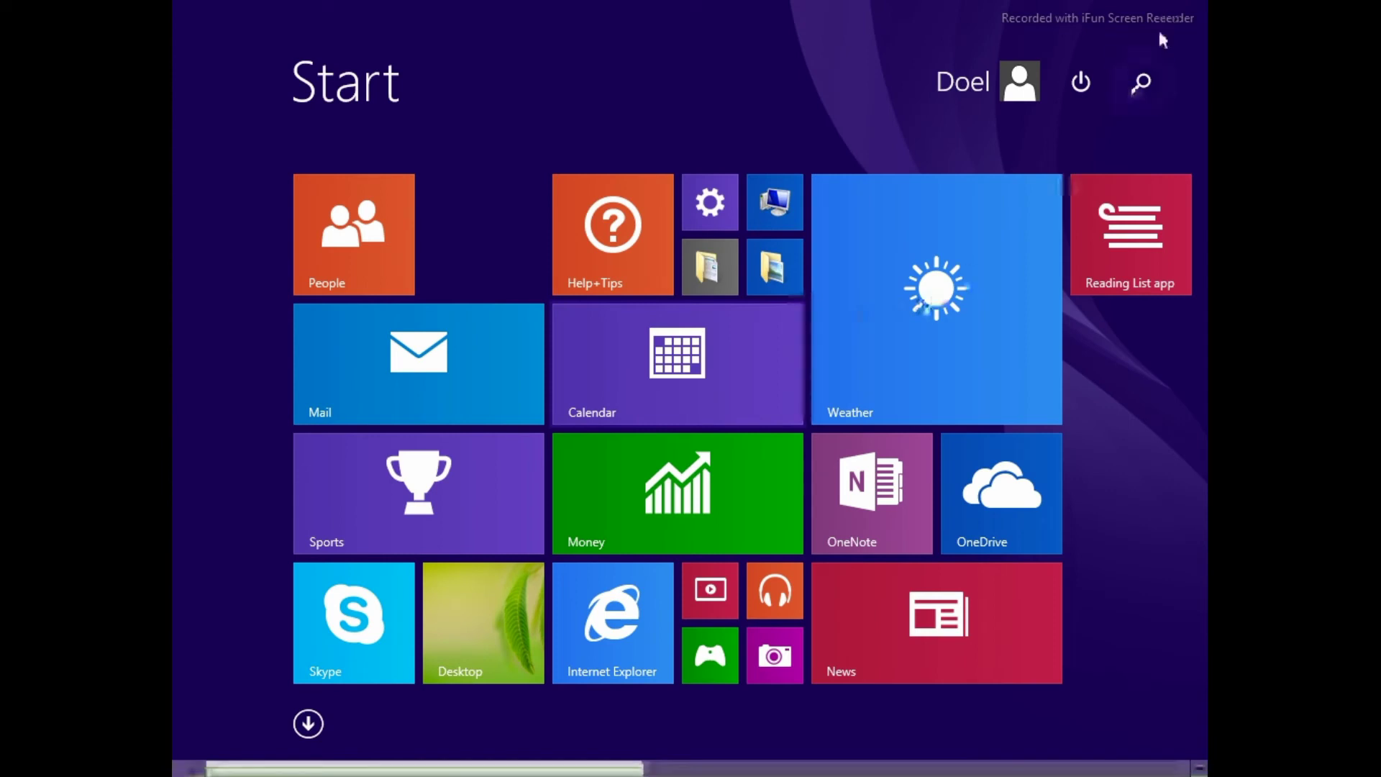
pyautogui.click(1141, 87)
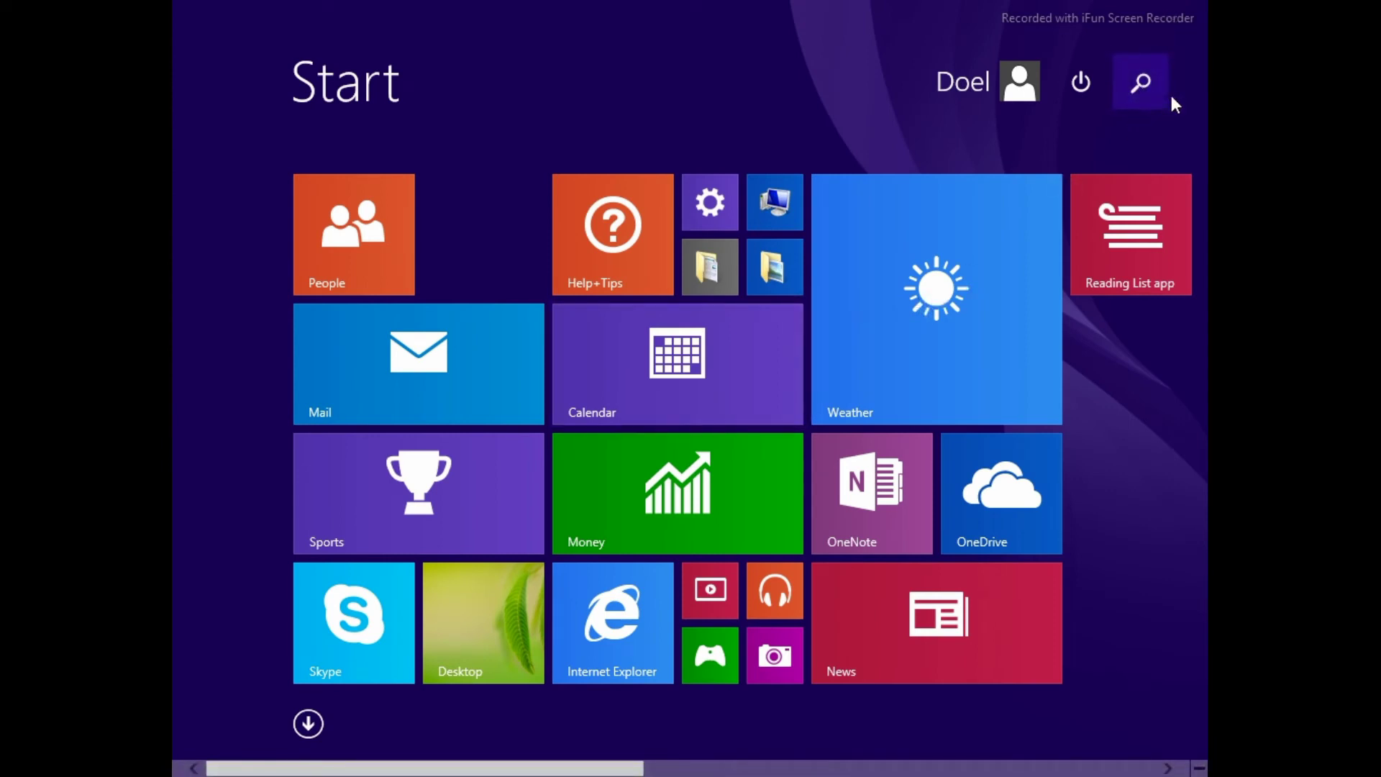
pyautogui.click(1168, 97)
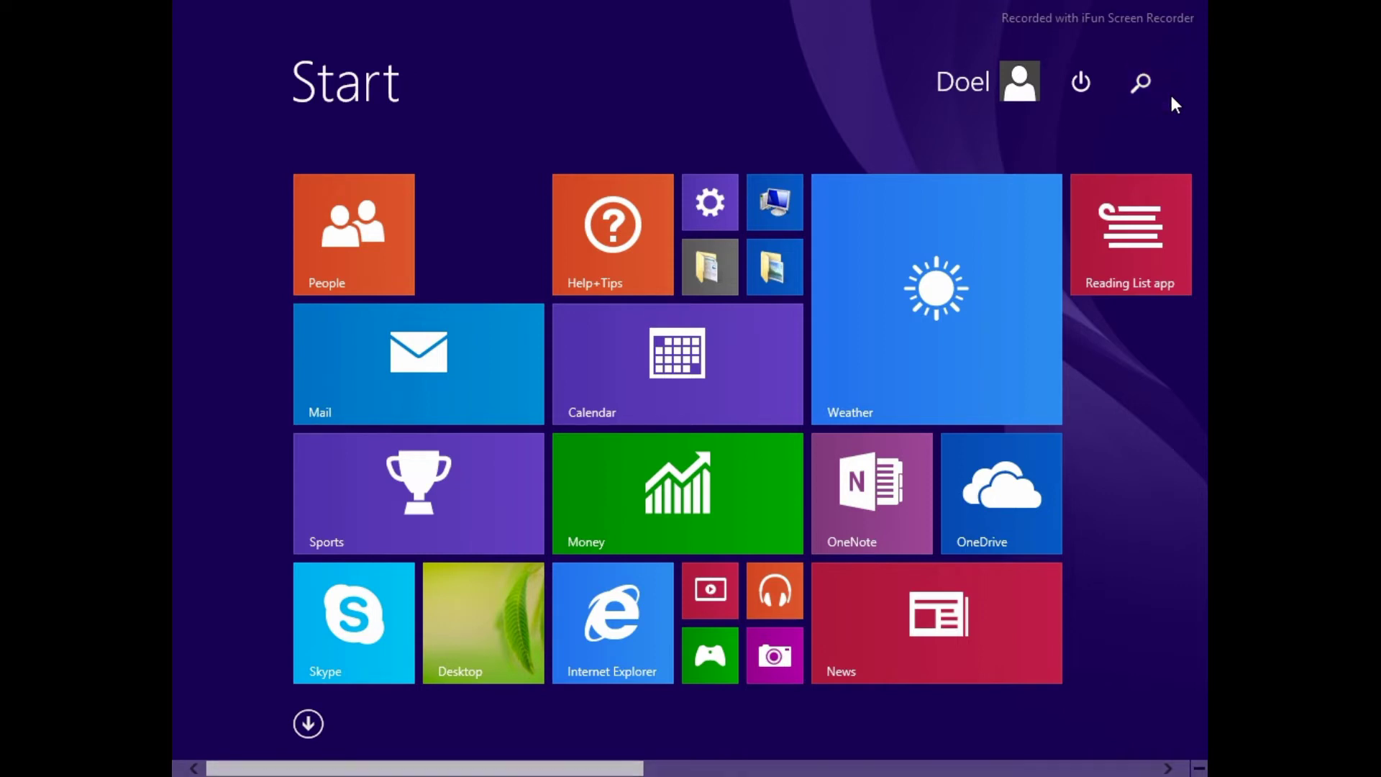
pyautogui.write('e')
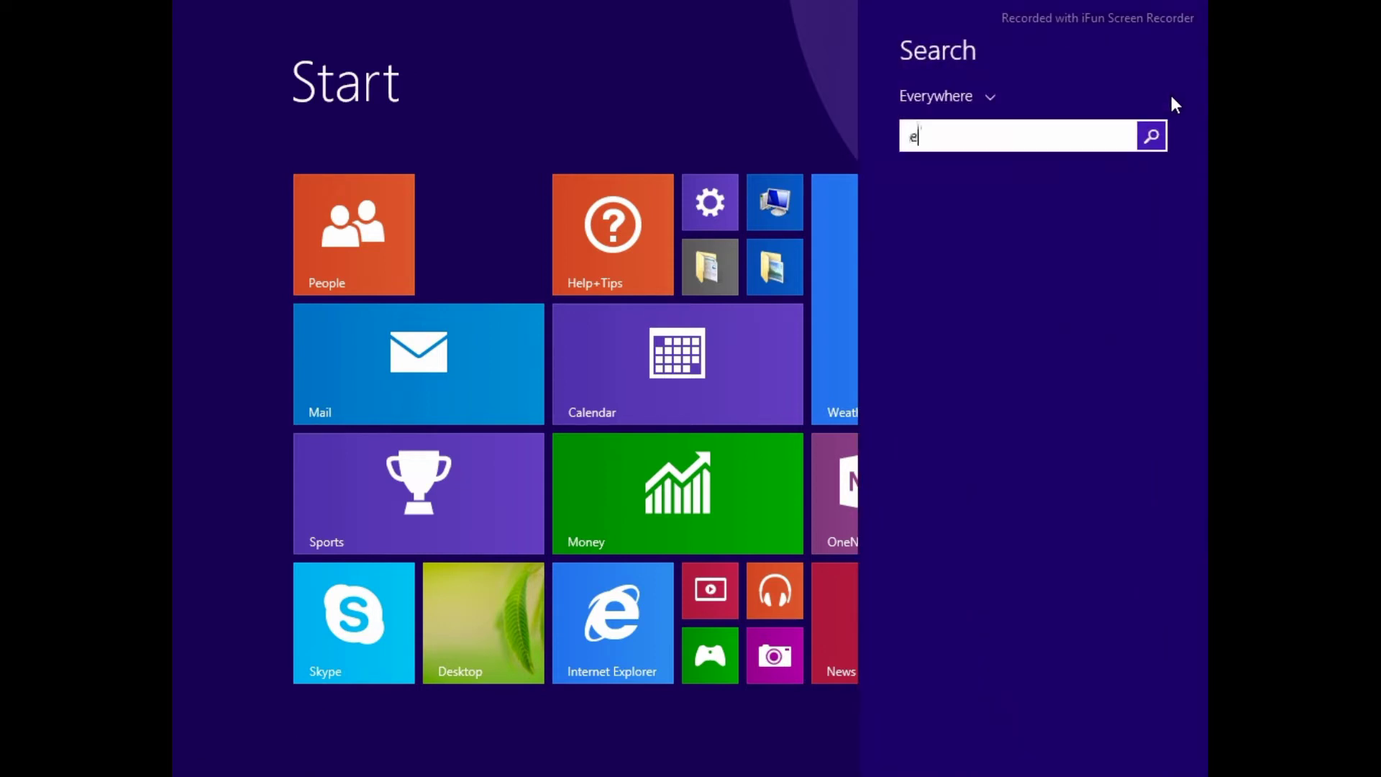
pyautogui.write('xcel 2010')
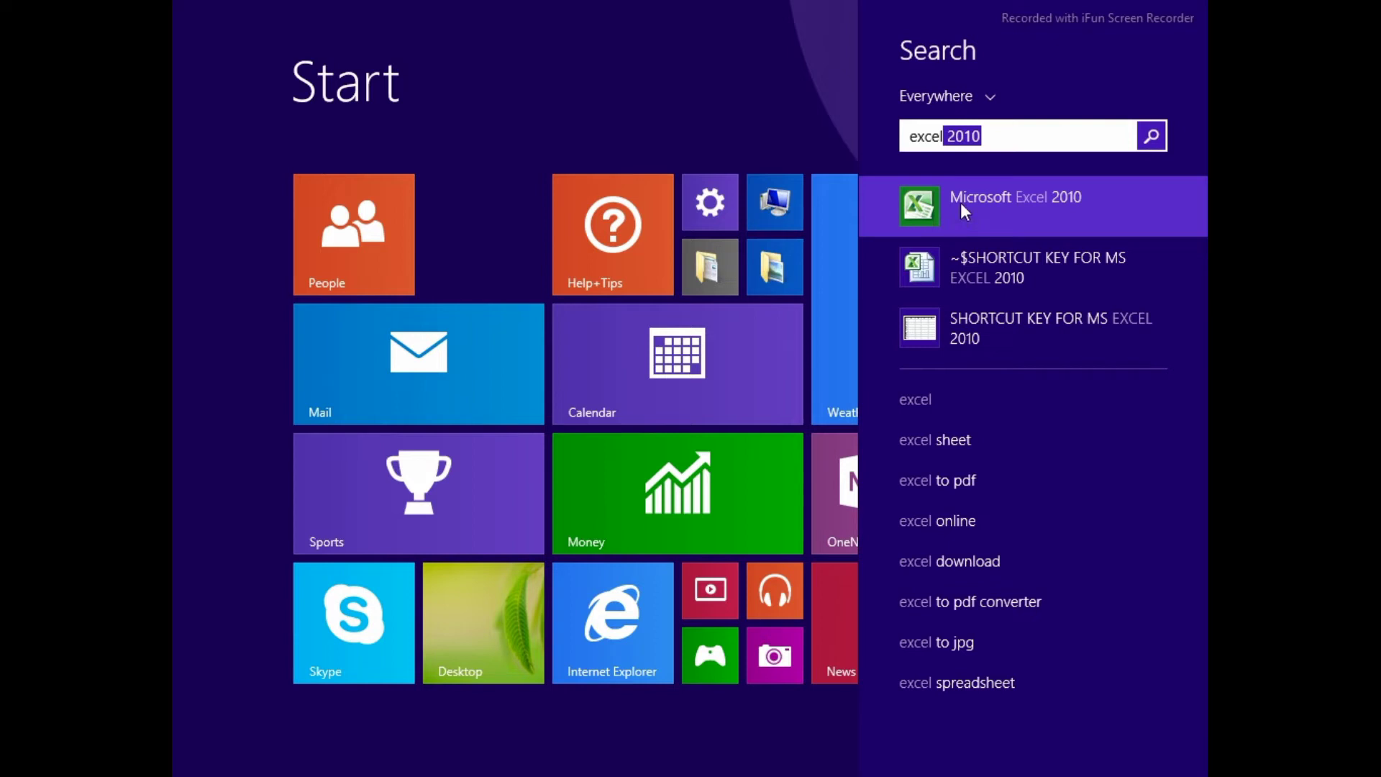
# Step: Pin the Microsoft Excel 2010 search result to the taskbar and return to the desktop
pyautogui.rightClick(962, 204)
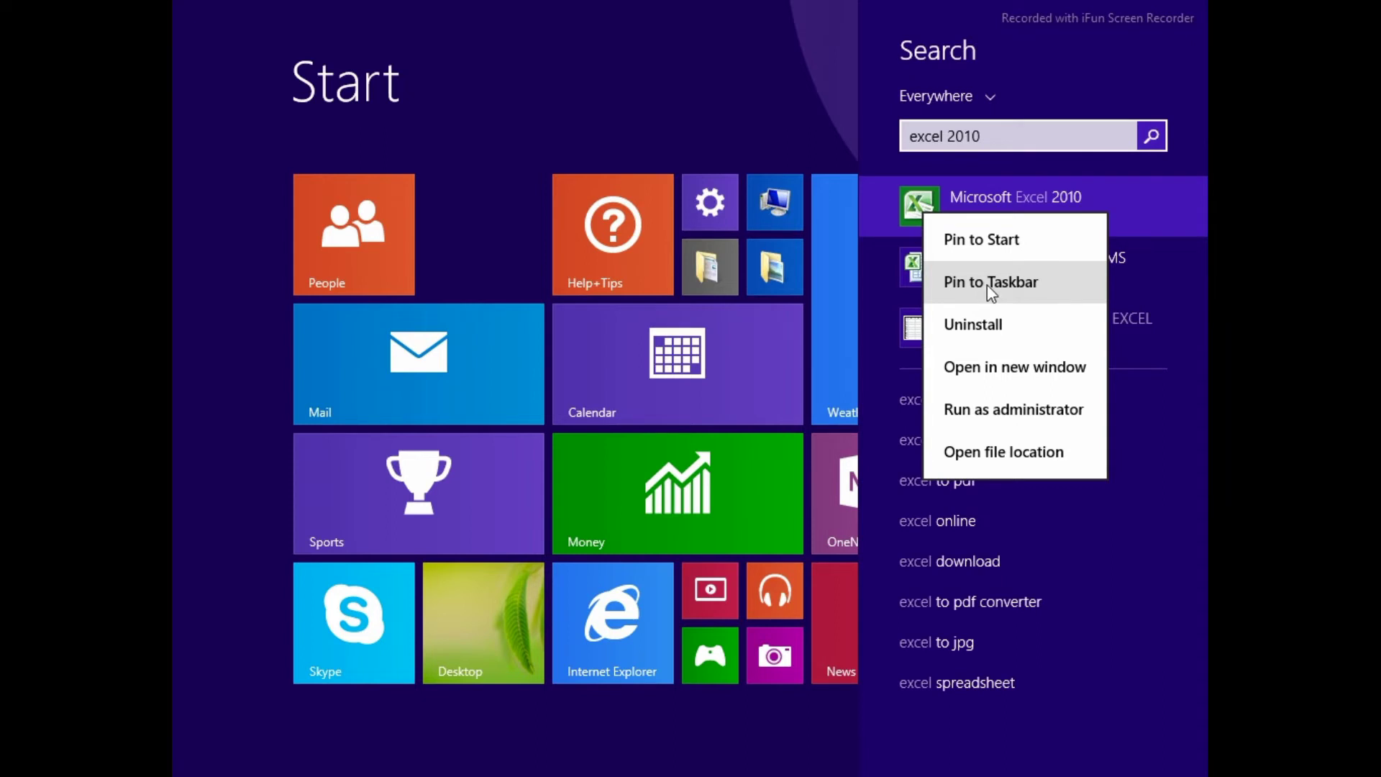
pyautogui.click(987, 283)
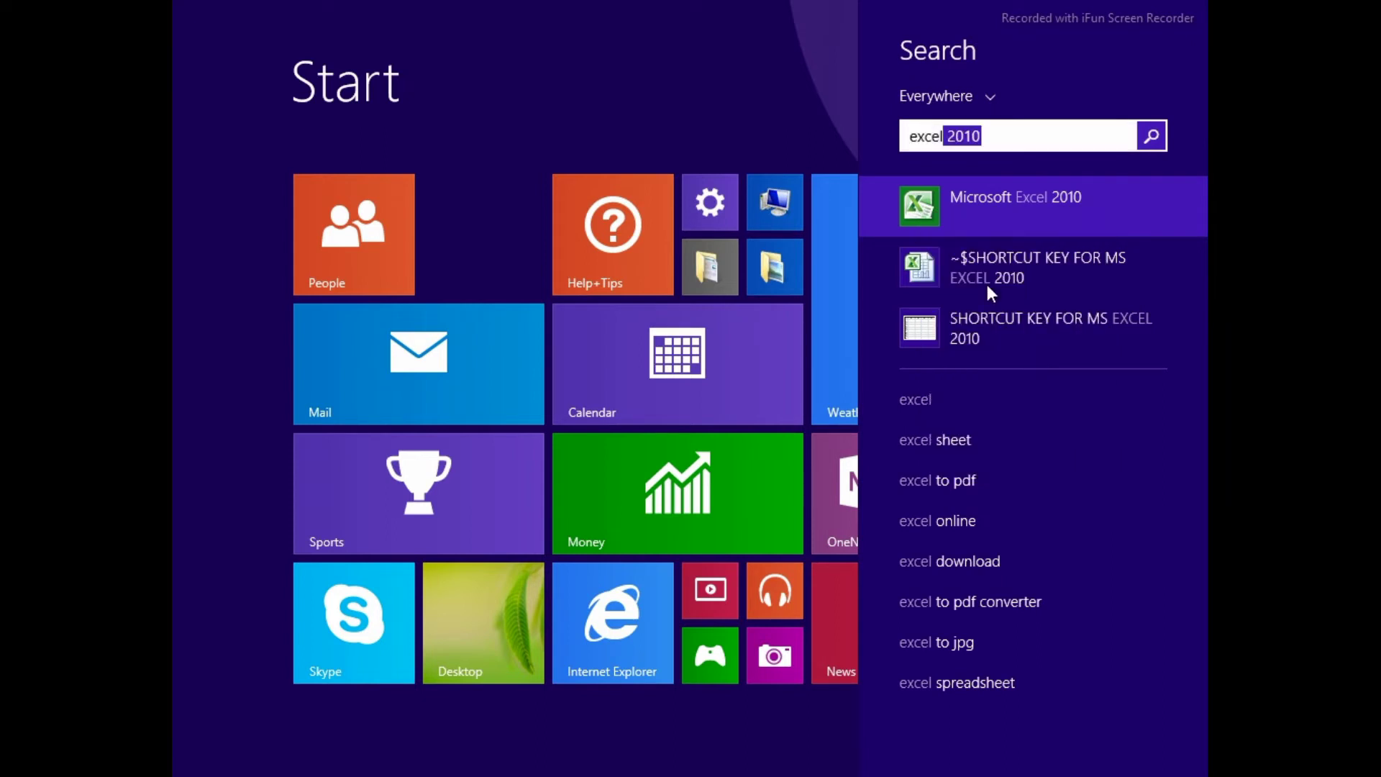
pyautogui.click(455, 631)
pyautogui.click(453, 629)
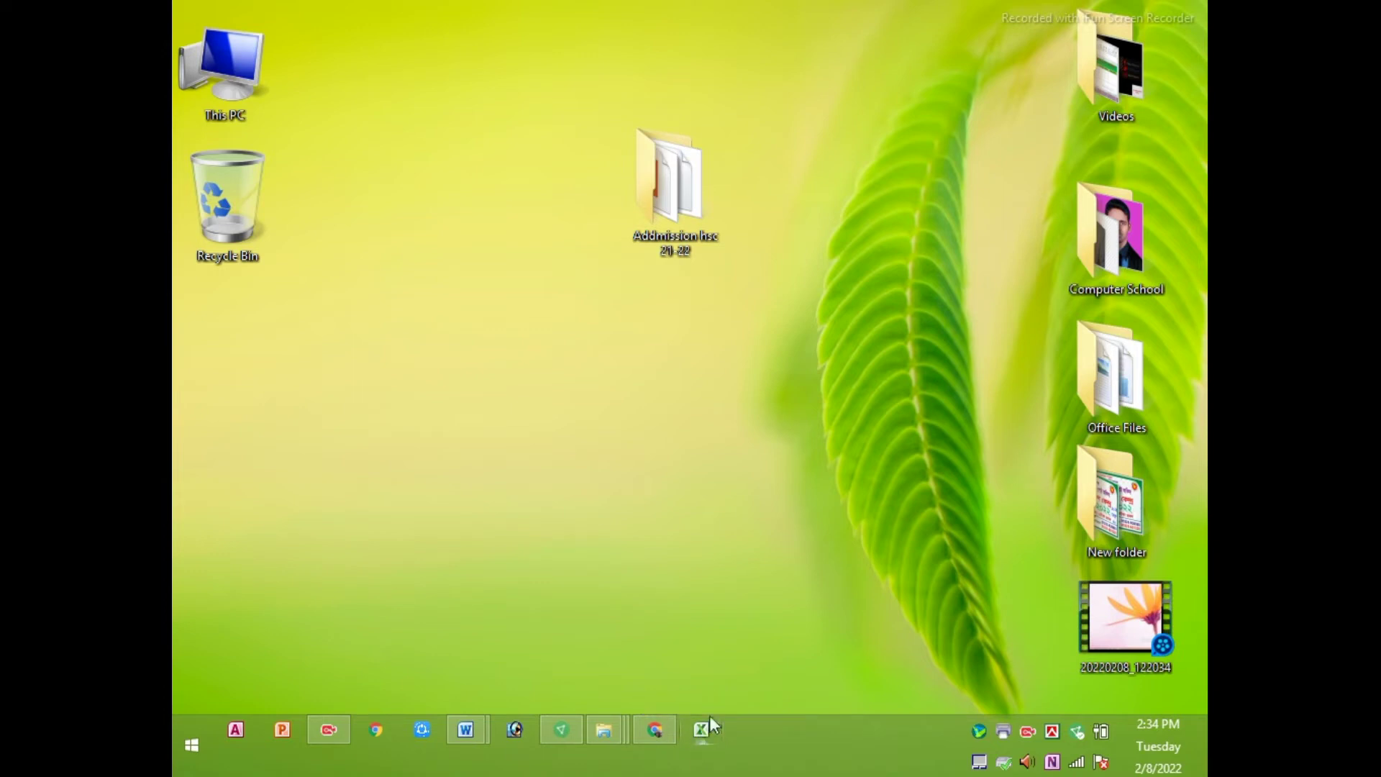
pyautogui.rightClick(533, 354)
pyautogui.click(584, 416)
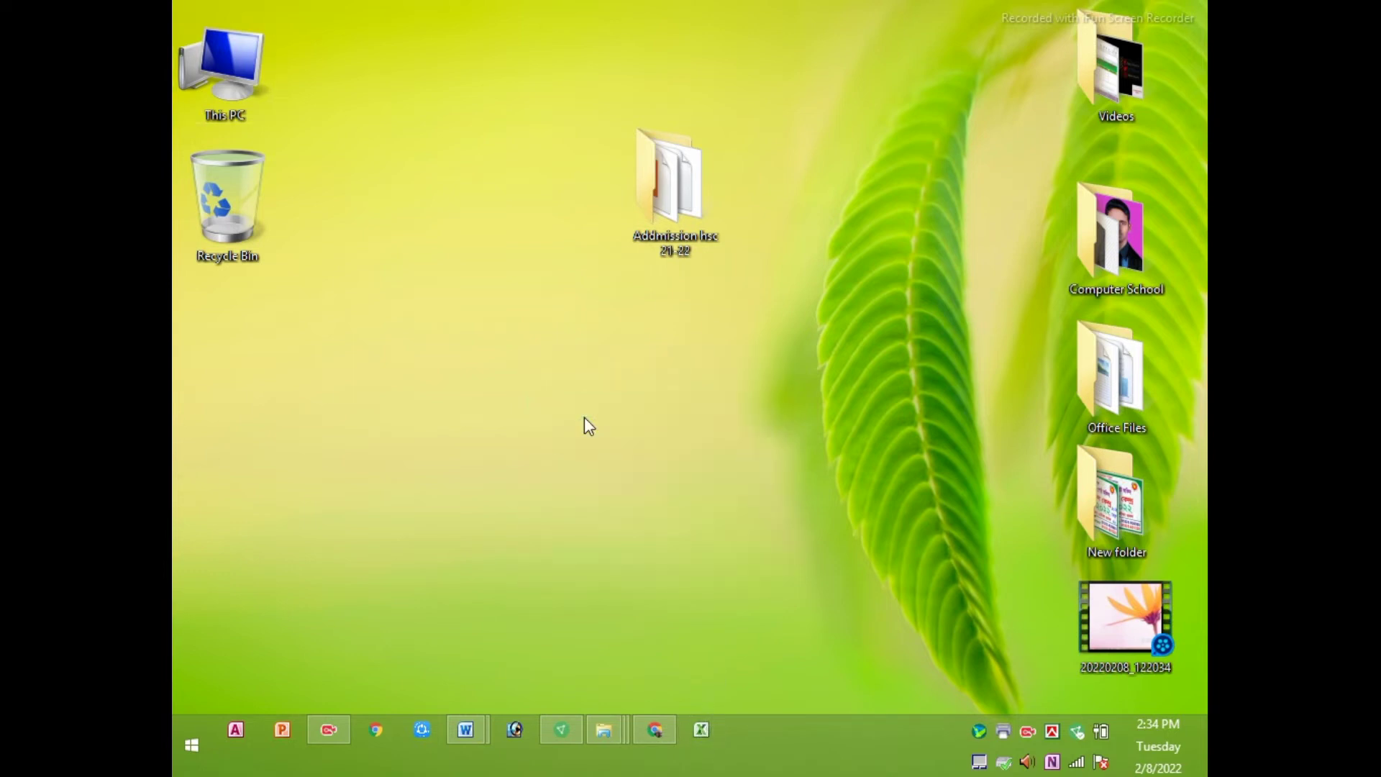
pyautogui.rightClick(492, 317)
pyautogui.click(540, 401)
# Step: Choose Unpin this program from taskbar on the Excel taskbar icon's menu
pyautogui.rightClick(699, 728)
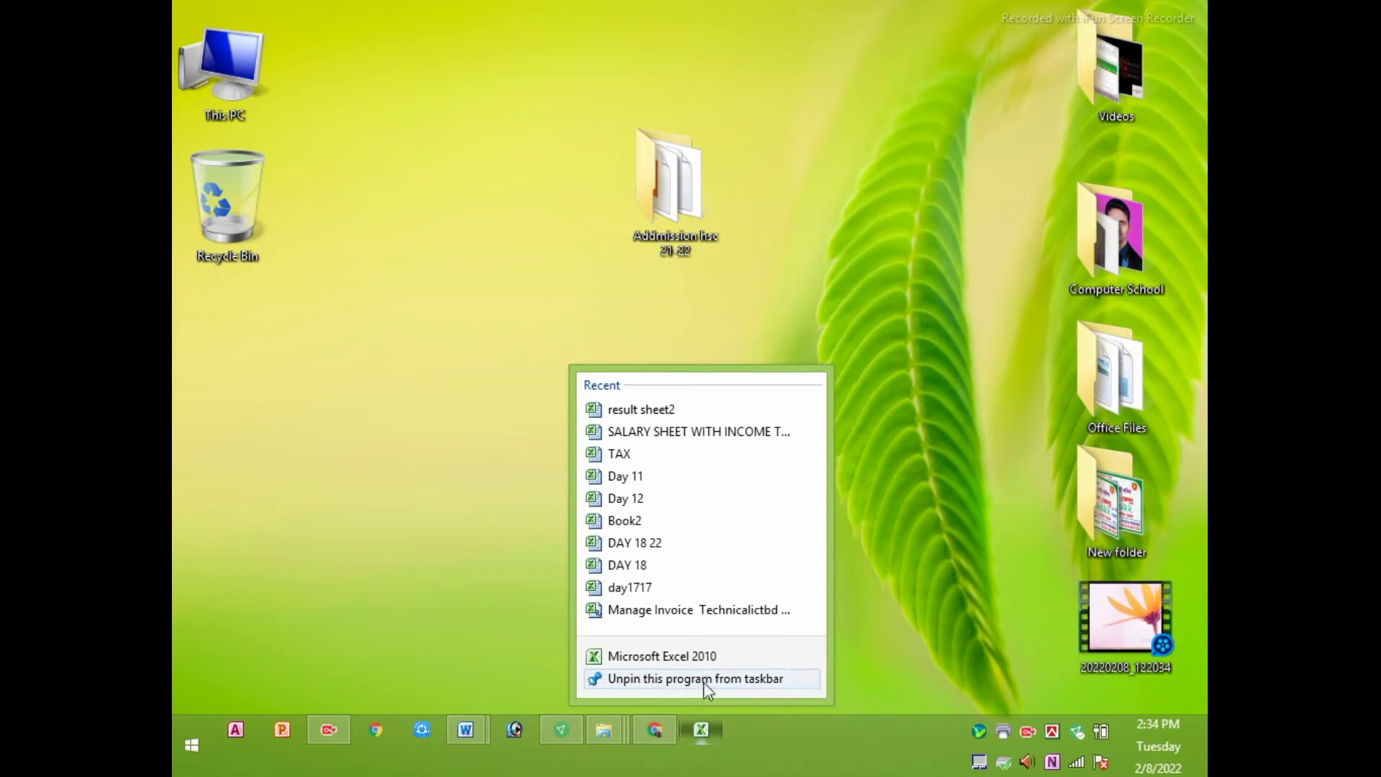
pyautogui.click(640, 684)
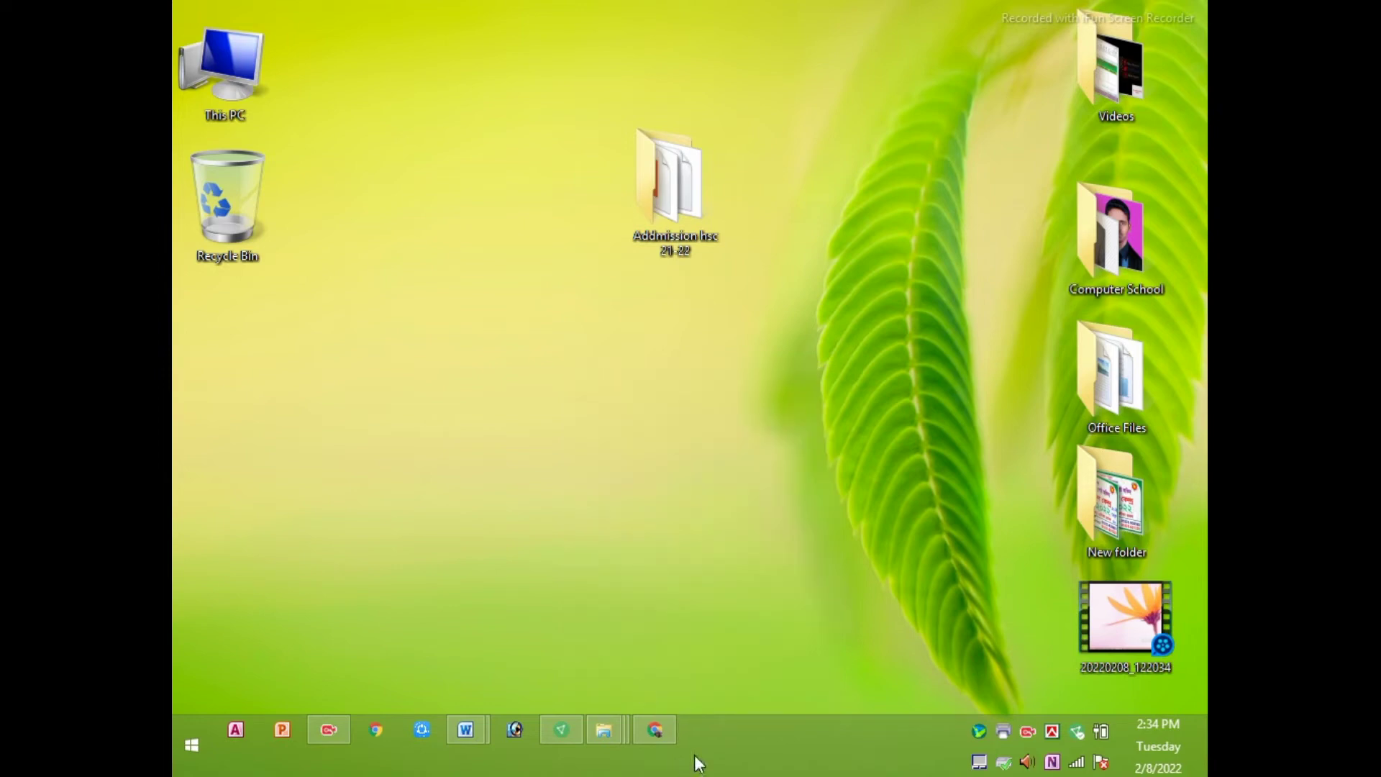
pyautogui.rightClick(447, 360)
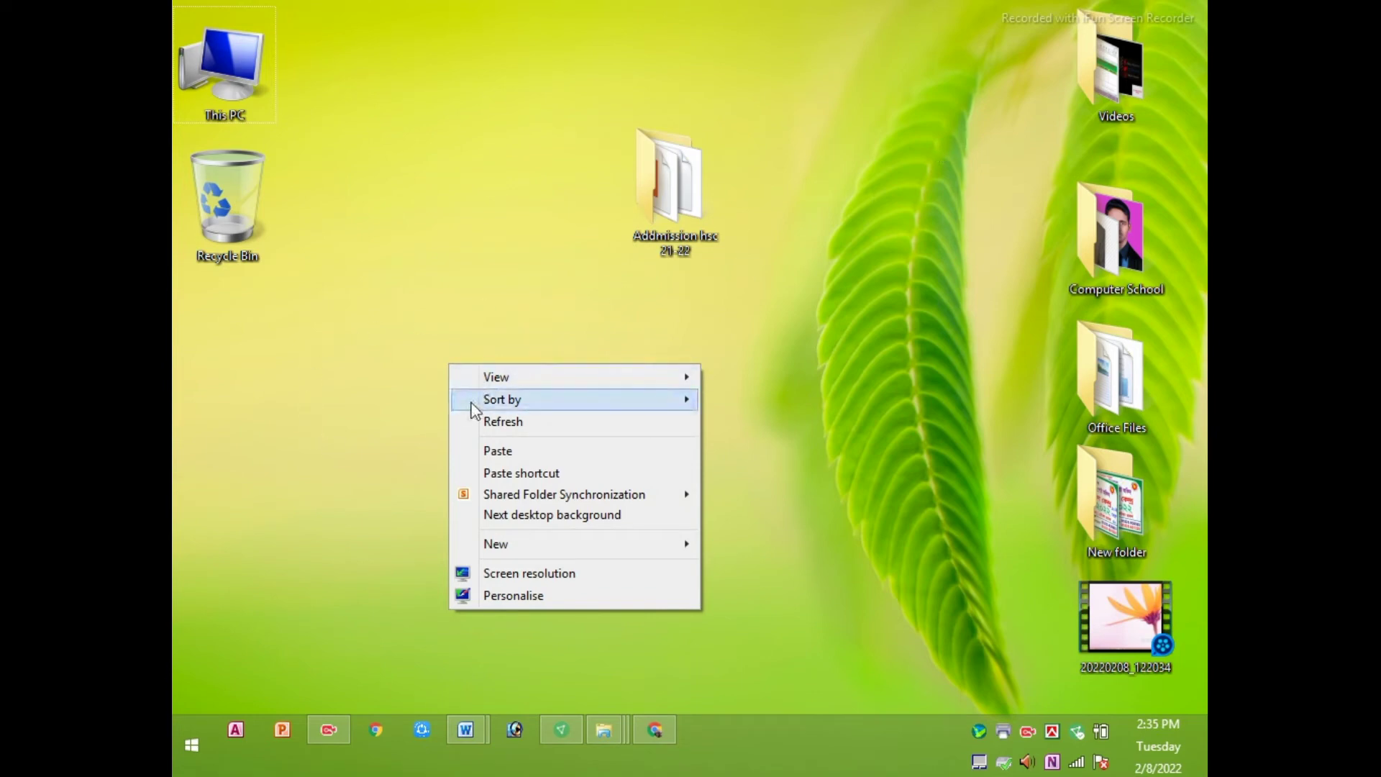
pyautogui.click(486, 421)
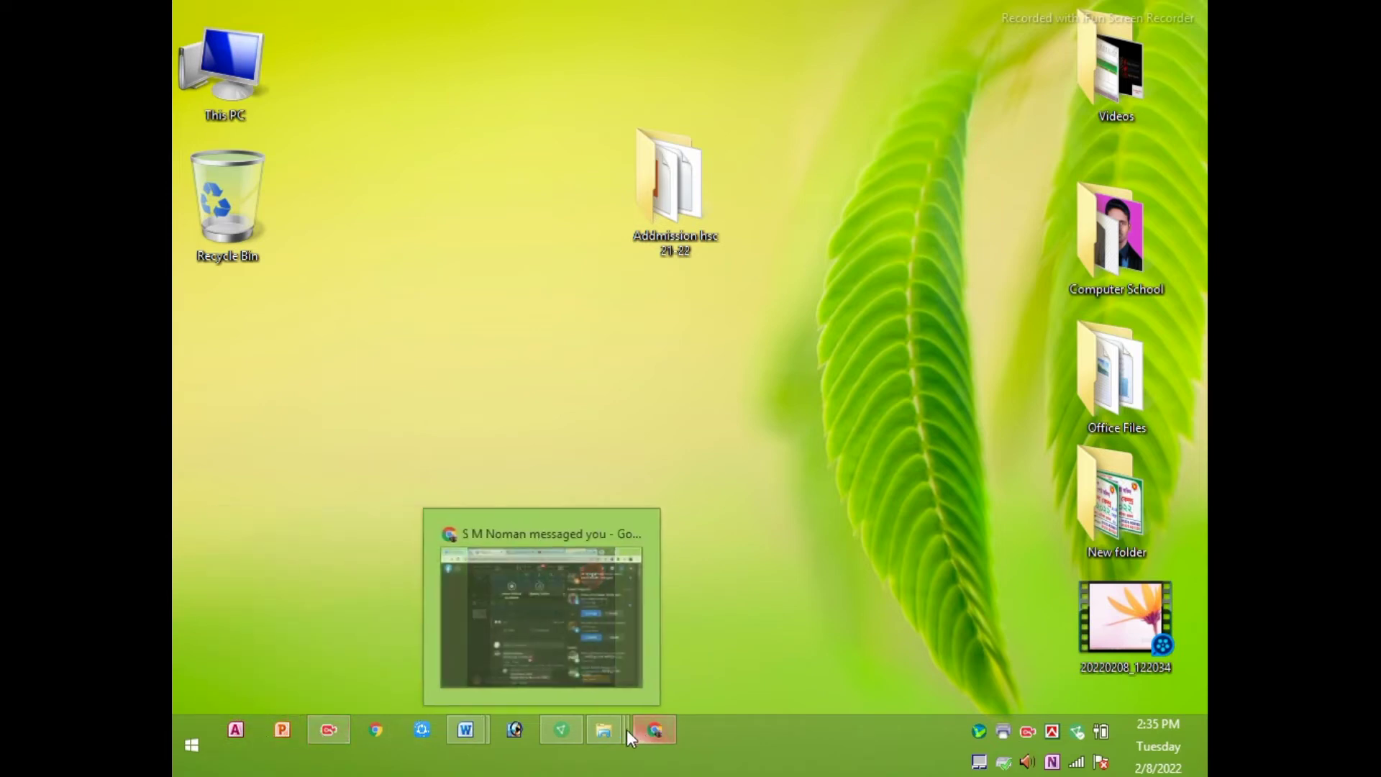
pyautogui.rightClick(452, 336)
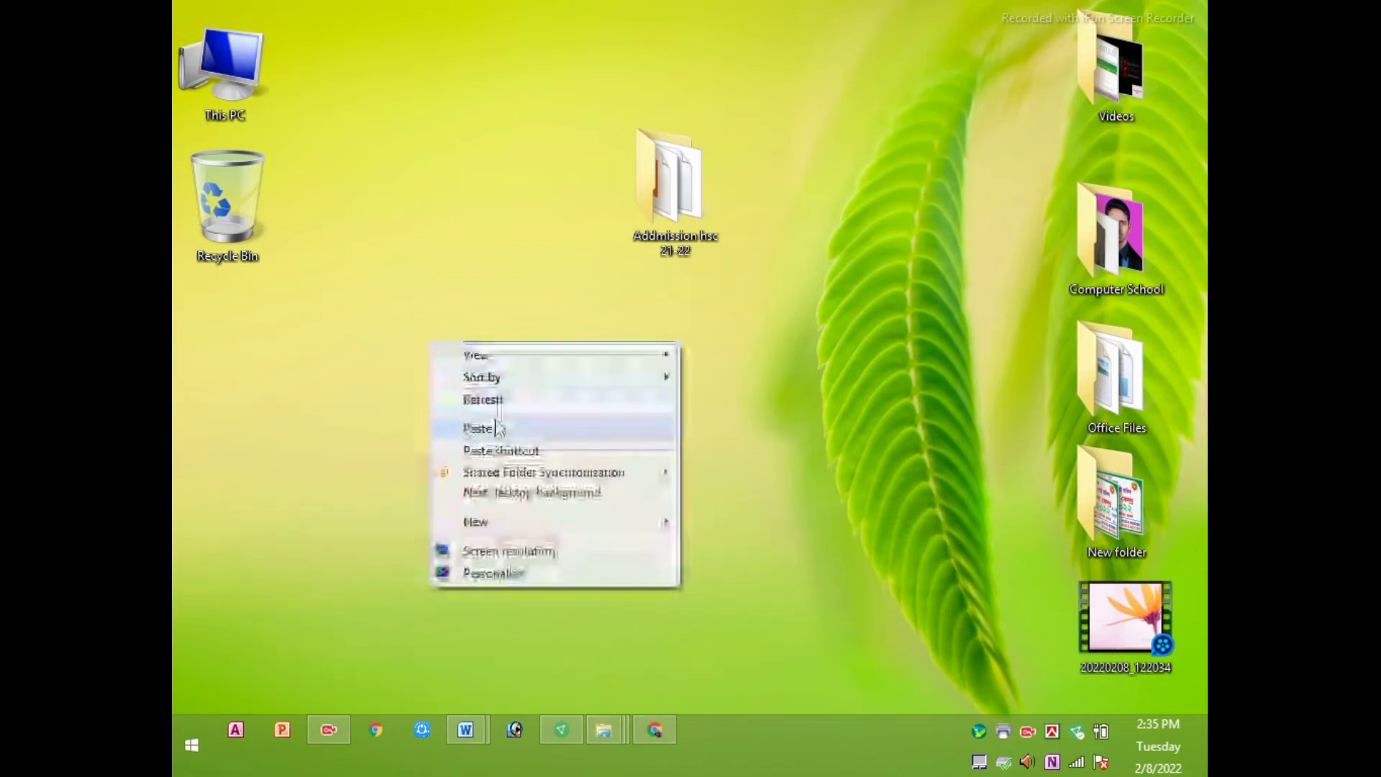
pyautogui.click(504, 395)
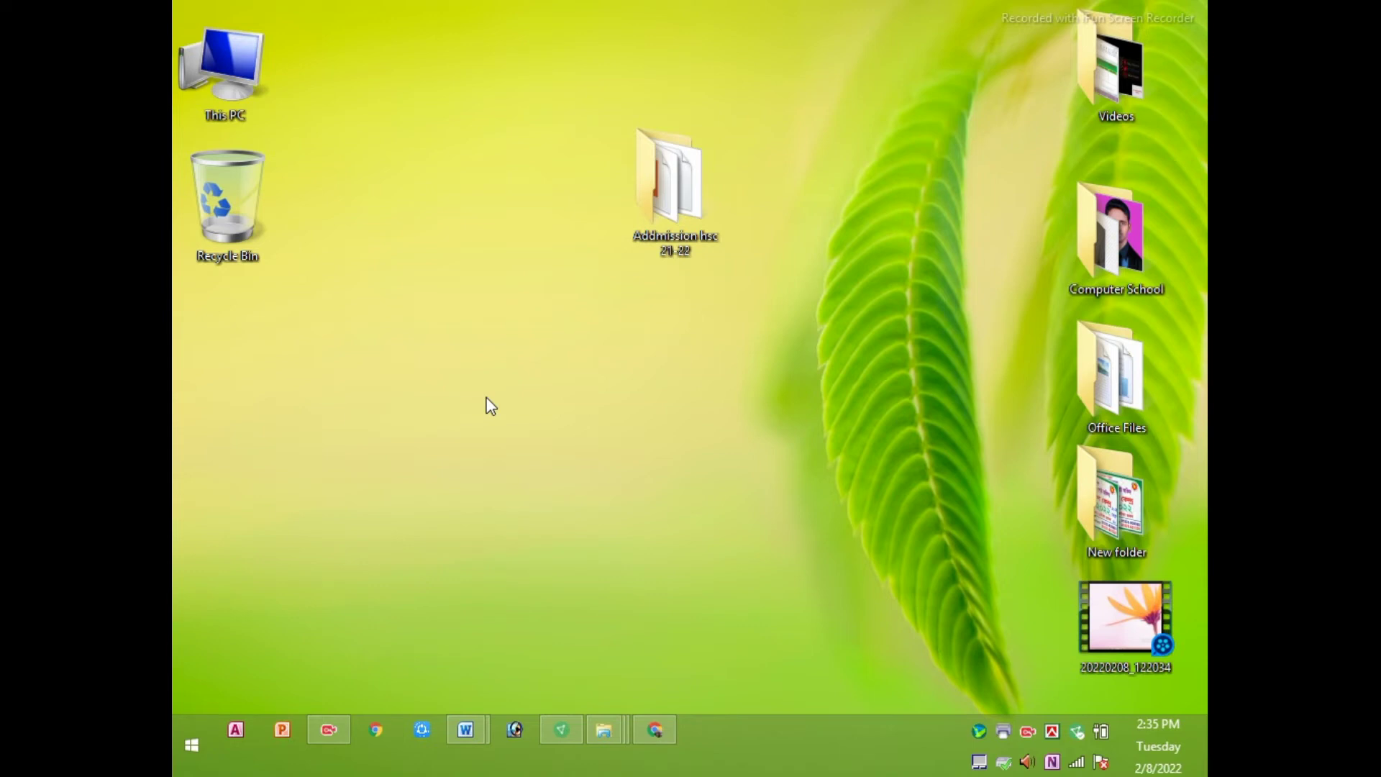
# Step: Drag the Addmission hsc 21-22 folder below the Recycle Bin and refresh the desktop
pyautogui.moveTo(684, 210)
pyautogui.mouseDown()
pyautogui.moveTo(365, 379)
pyautogui.moveTo(239, 379)
pyautogui.mouseUp()
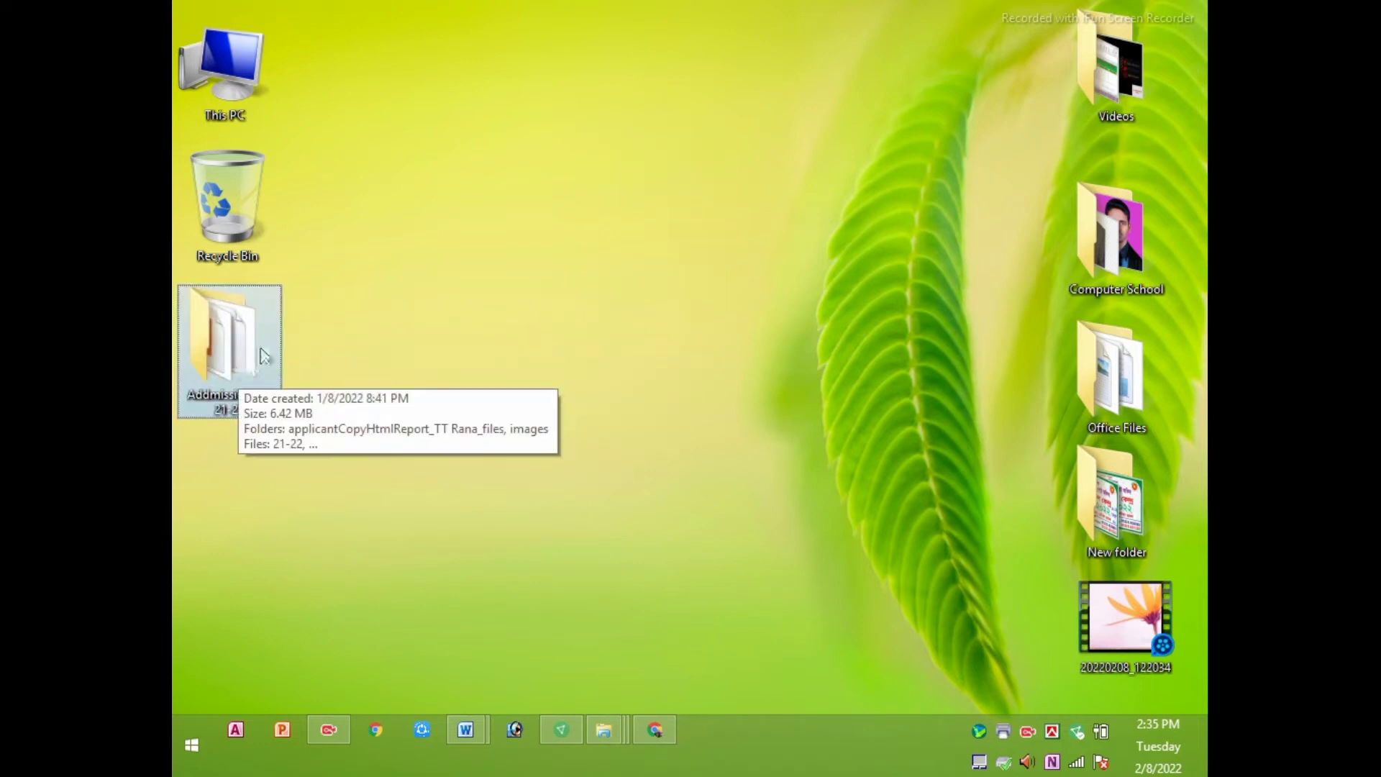
pyautogui.rightClick(539, 175)
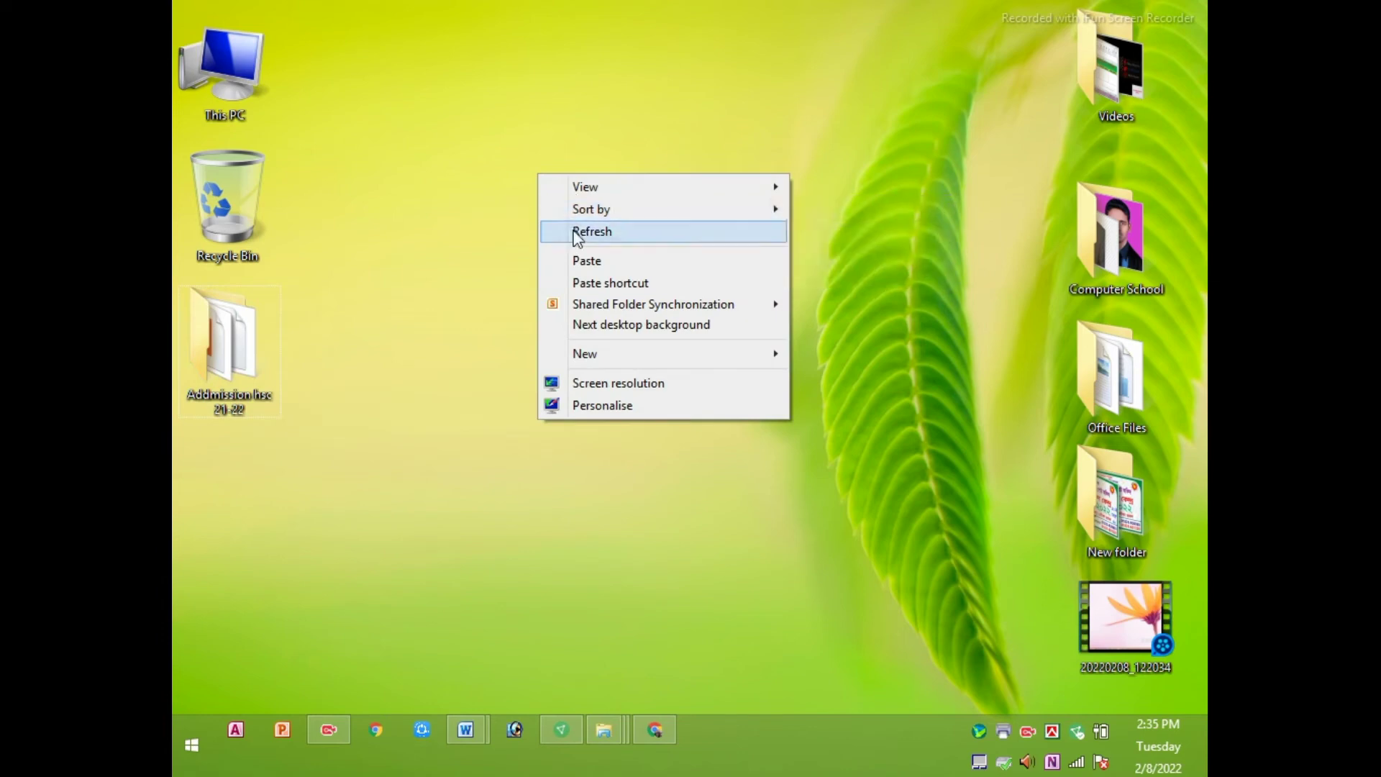
pyautogui.rightClick(554, 192)
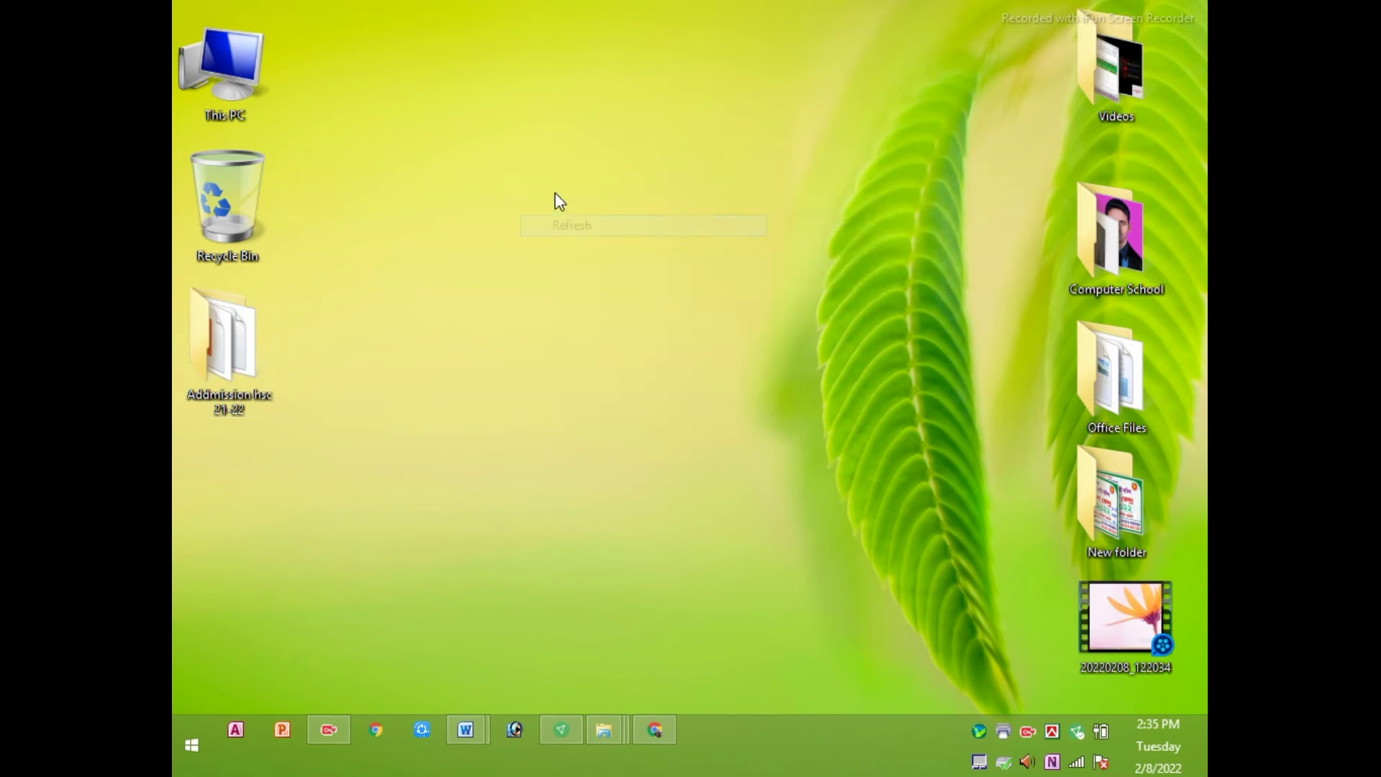
pyautogui.click(601, 252)
pyautogui.rightClick(541, 163)
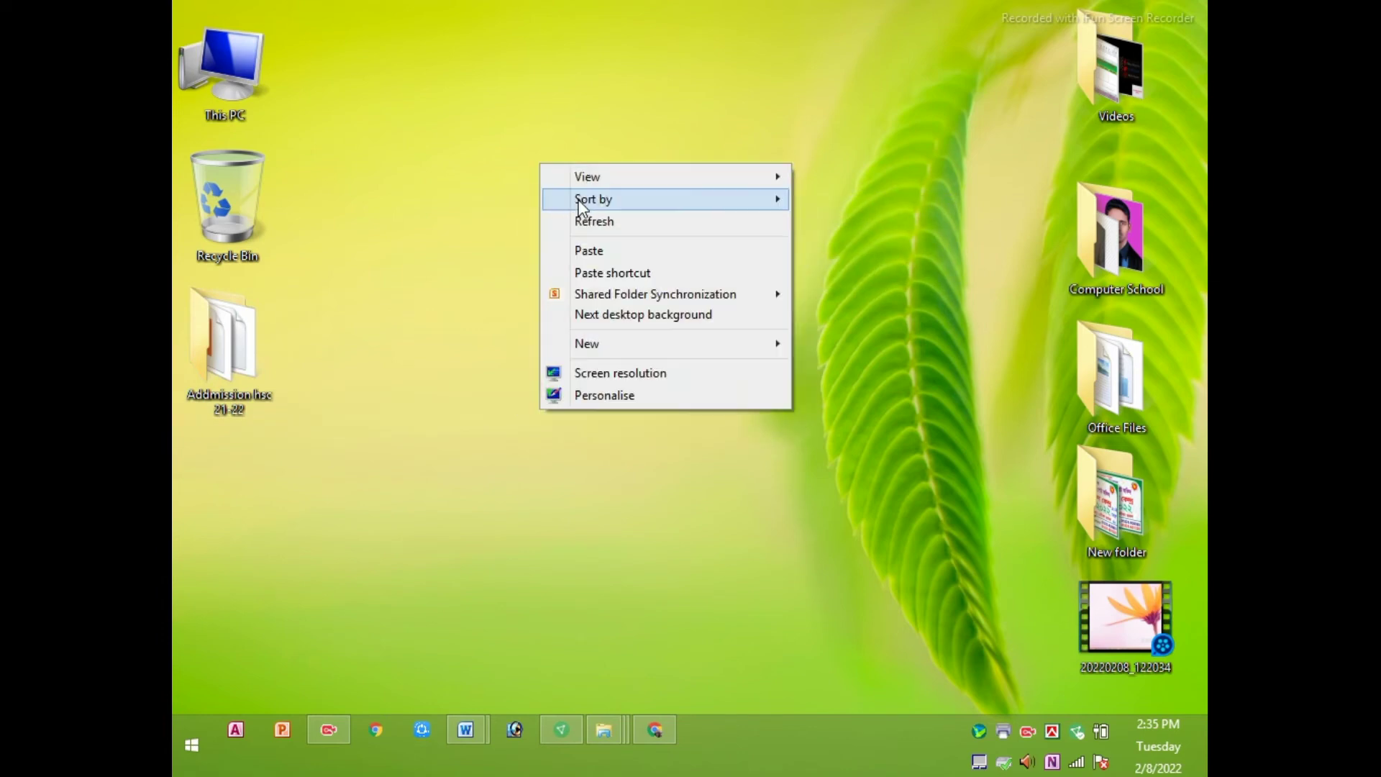
pyautogui.click(587, 221)
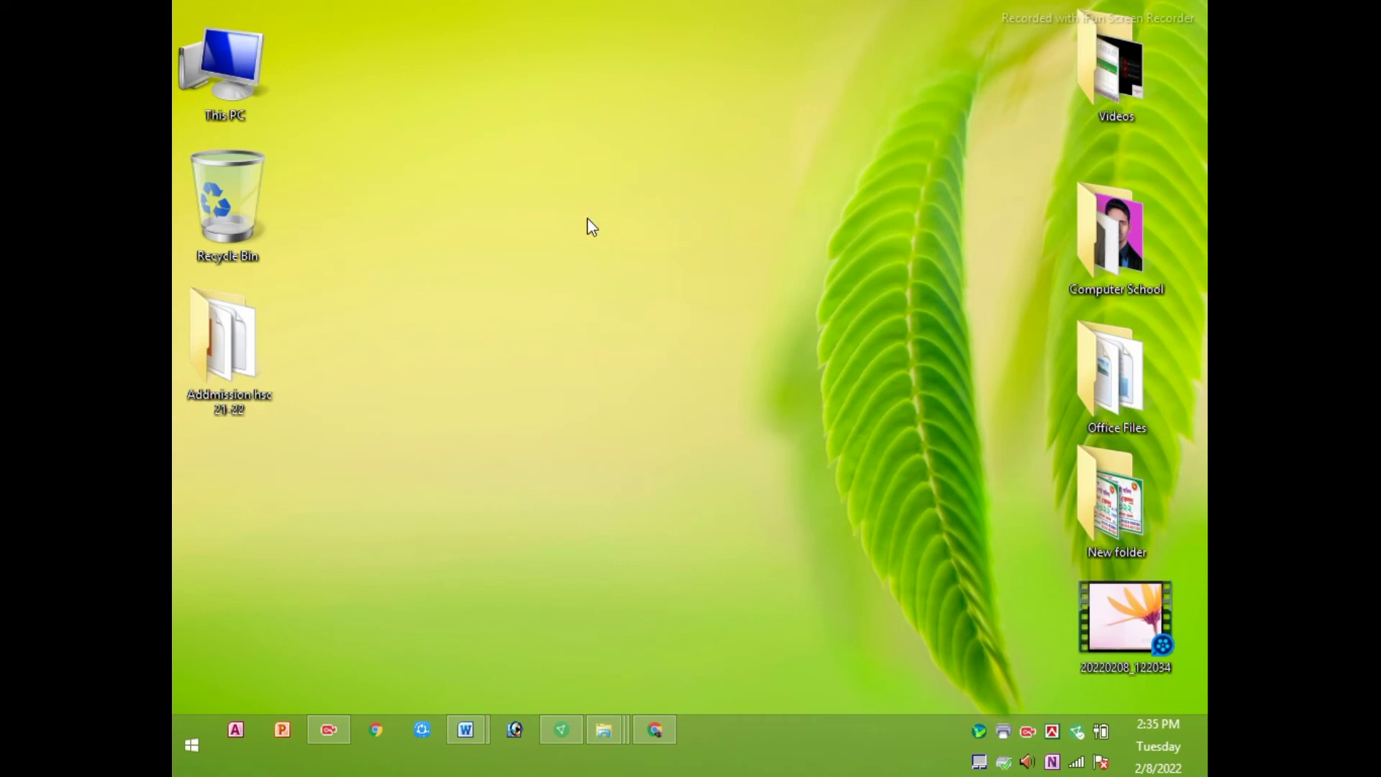
# Step: Refresh the desktop a few more times and dismiss the Chrome notification
pyautogui.rightClick(622, 191)
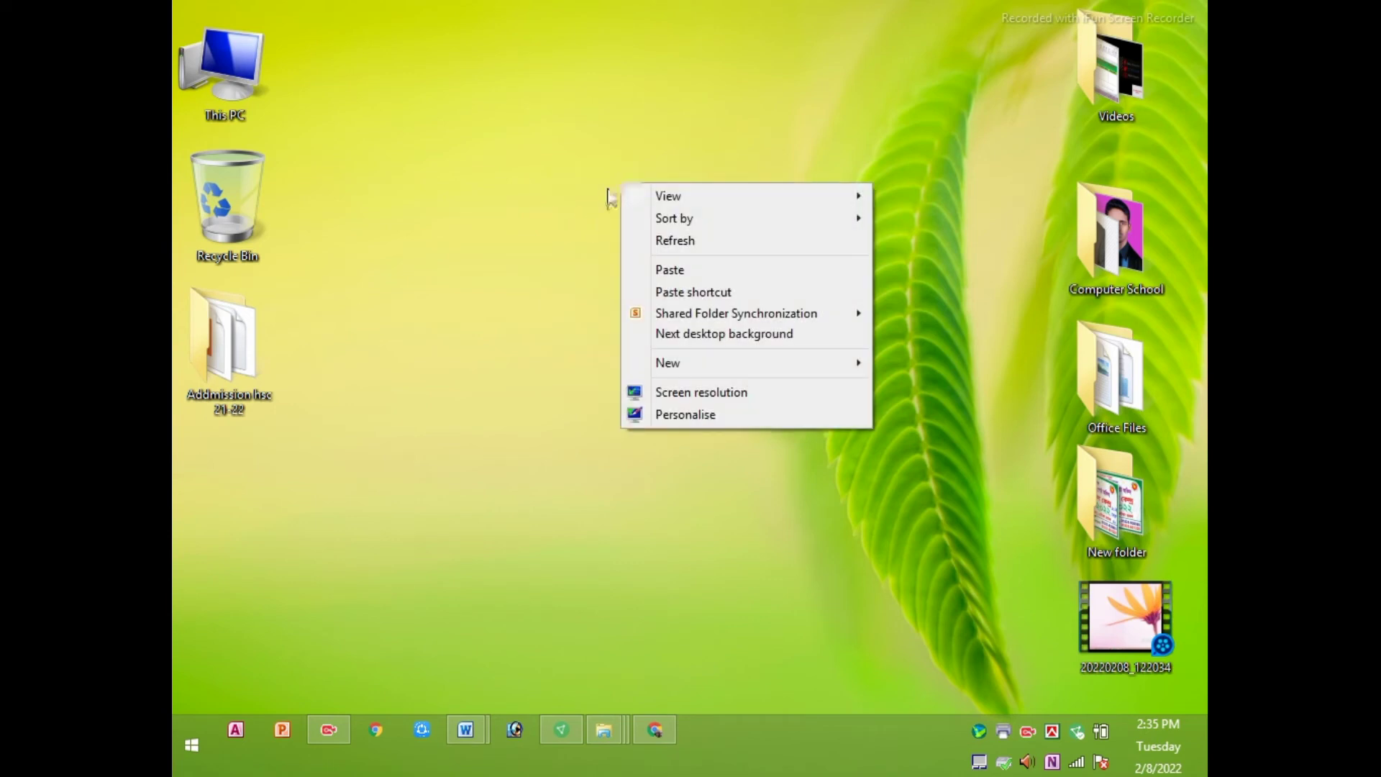
pyautogui.rightClick(548, 143)
pyautogui.rightClick(527, 137)
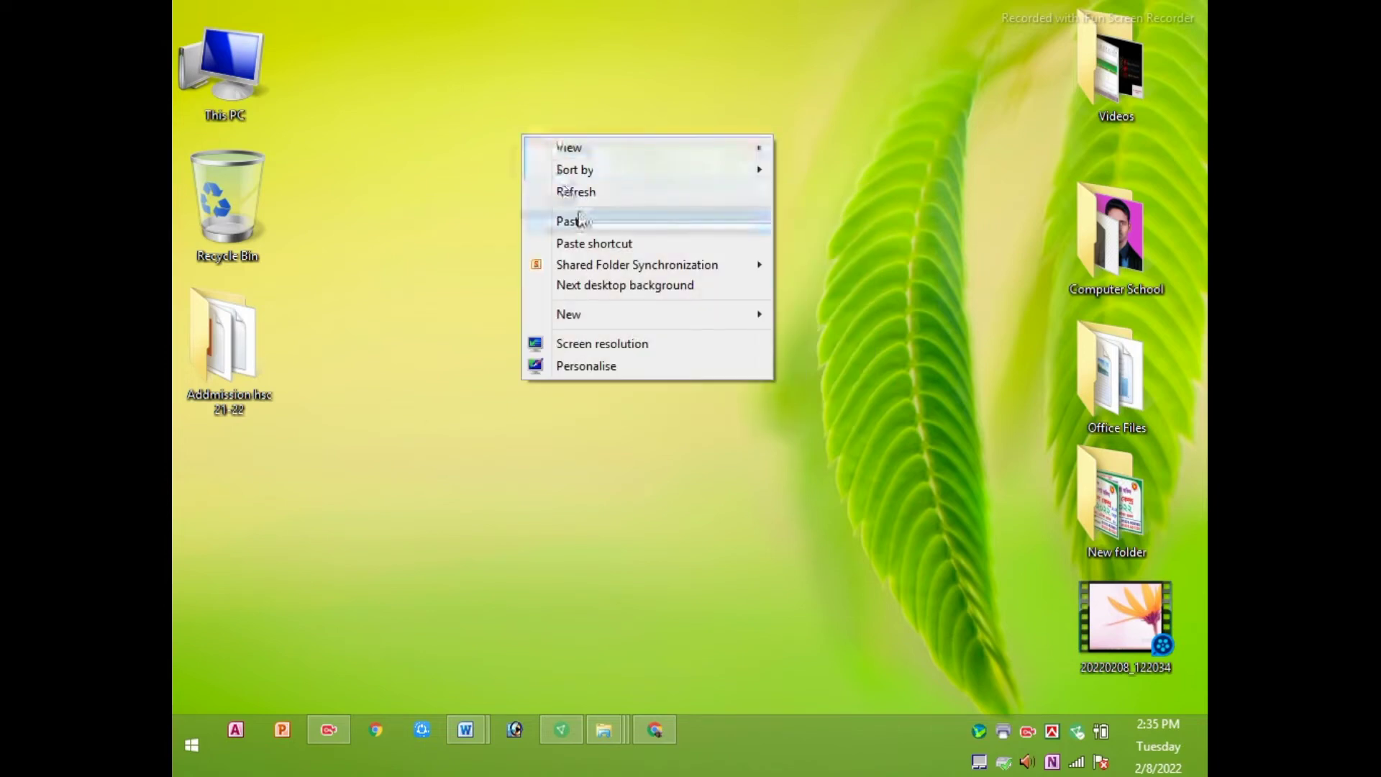
pyautogui.click(571, 189)
pyautogui.rightClick(543, 141)
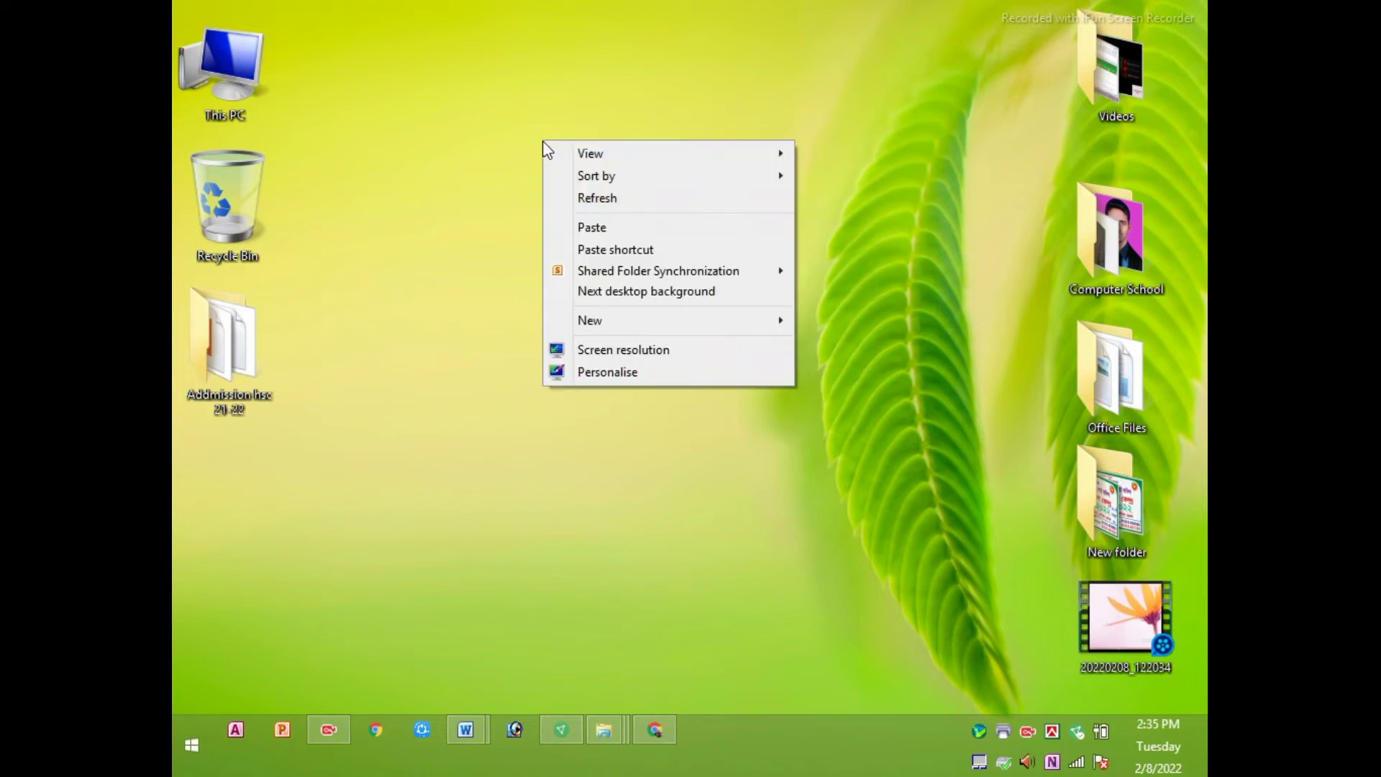
pyautogui.click(597, 201)
pyautogui.rightClick(618, 154)
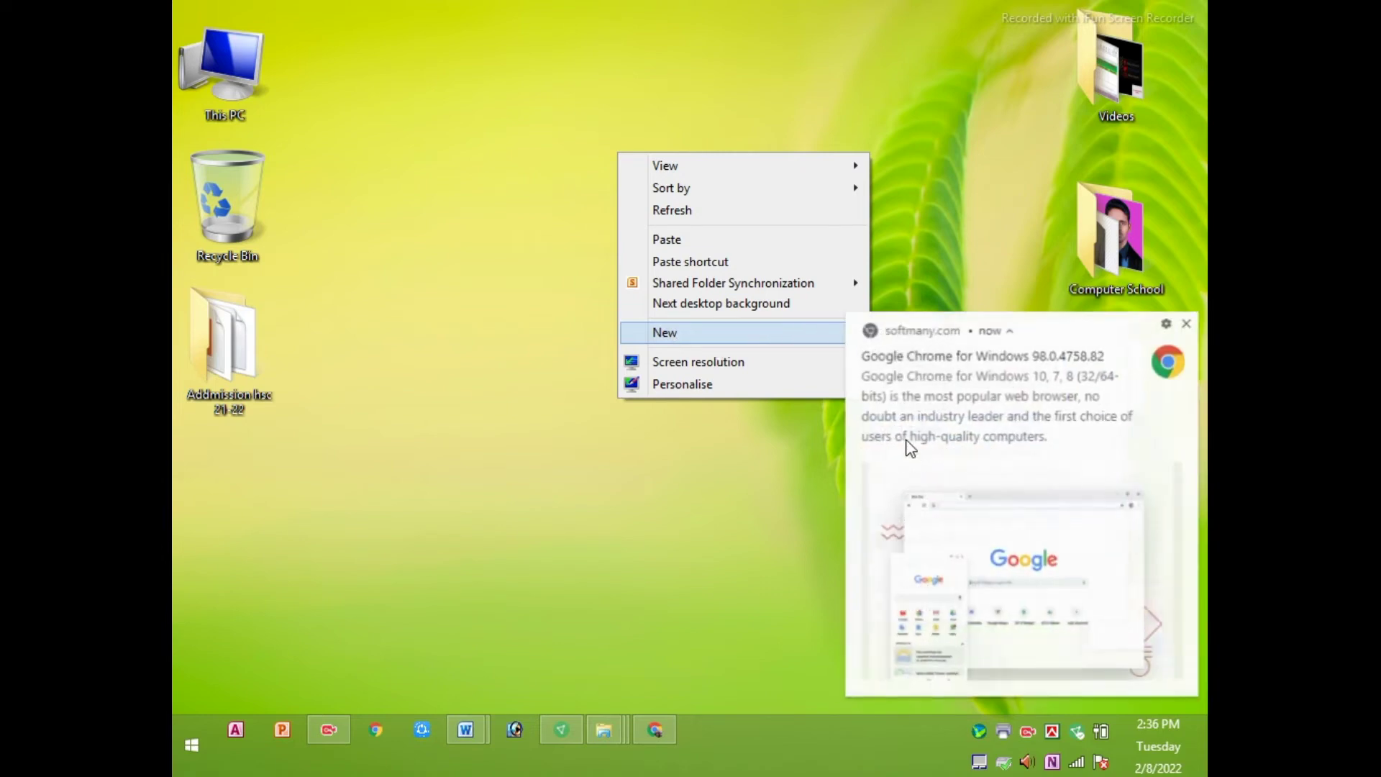
pyautogui.click(1181, 322)
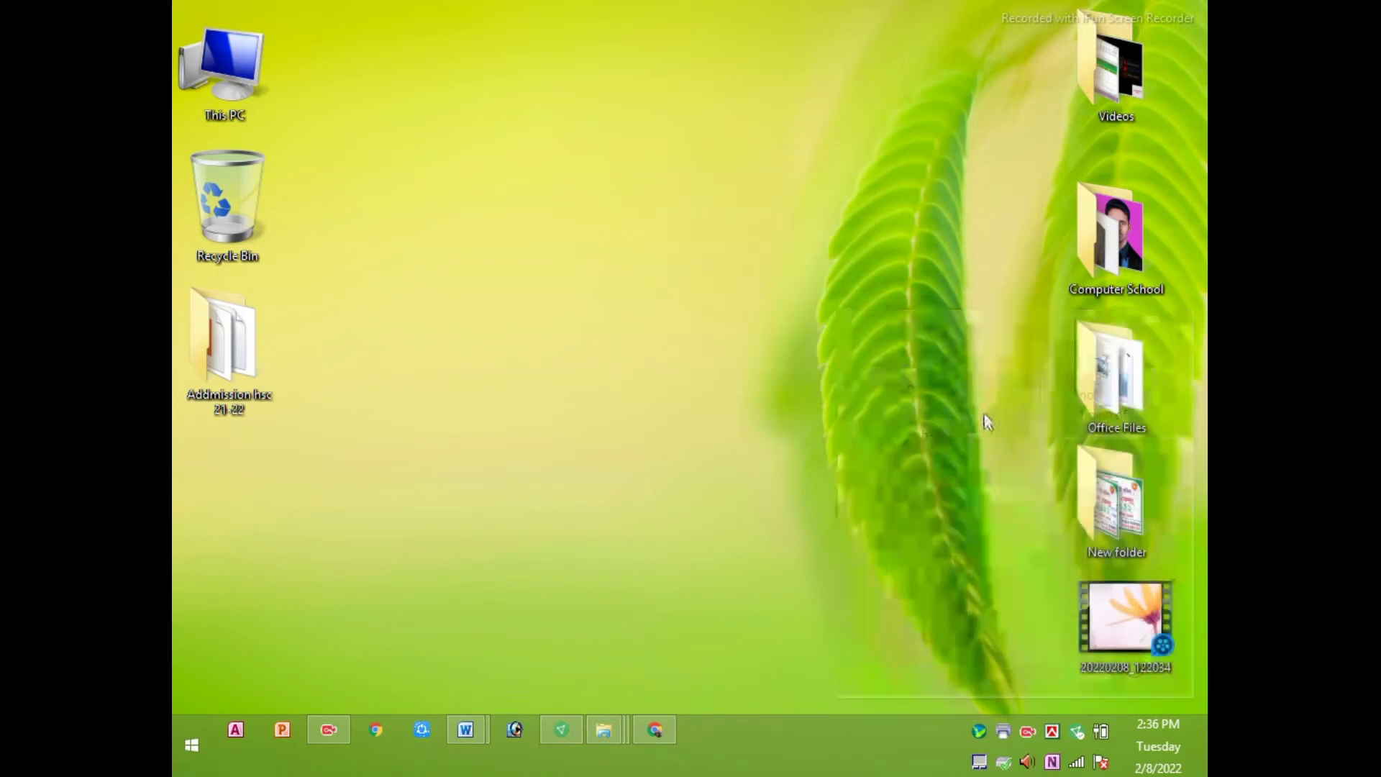
# Step: Create a 'New Microsoft Word Document' file on the desktop via the New menu
pyautogui.rightClick(484, 167)
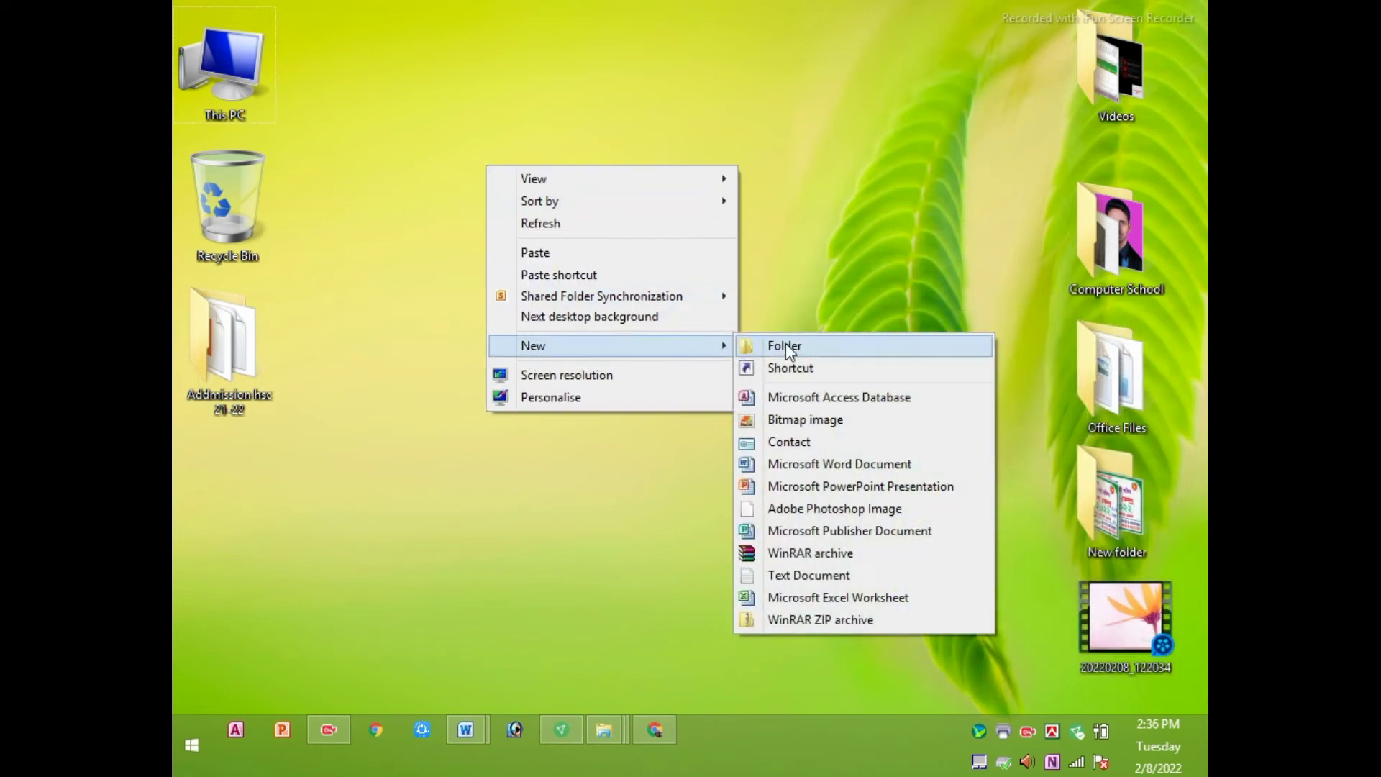
pyautogui.moveTo(611, 345)
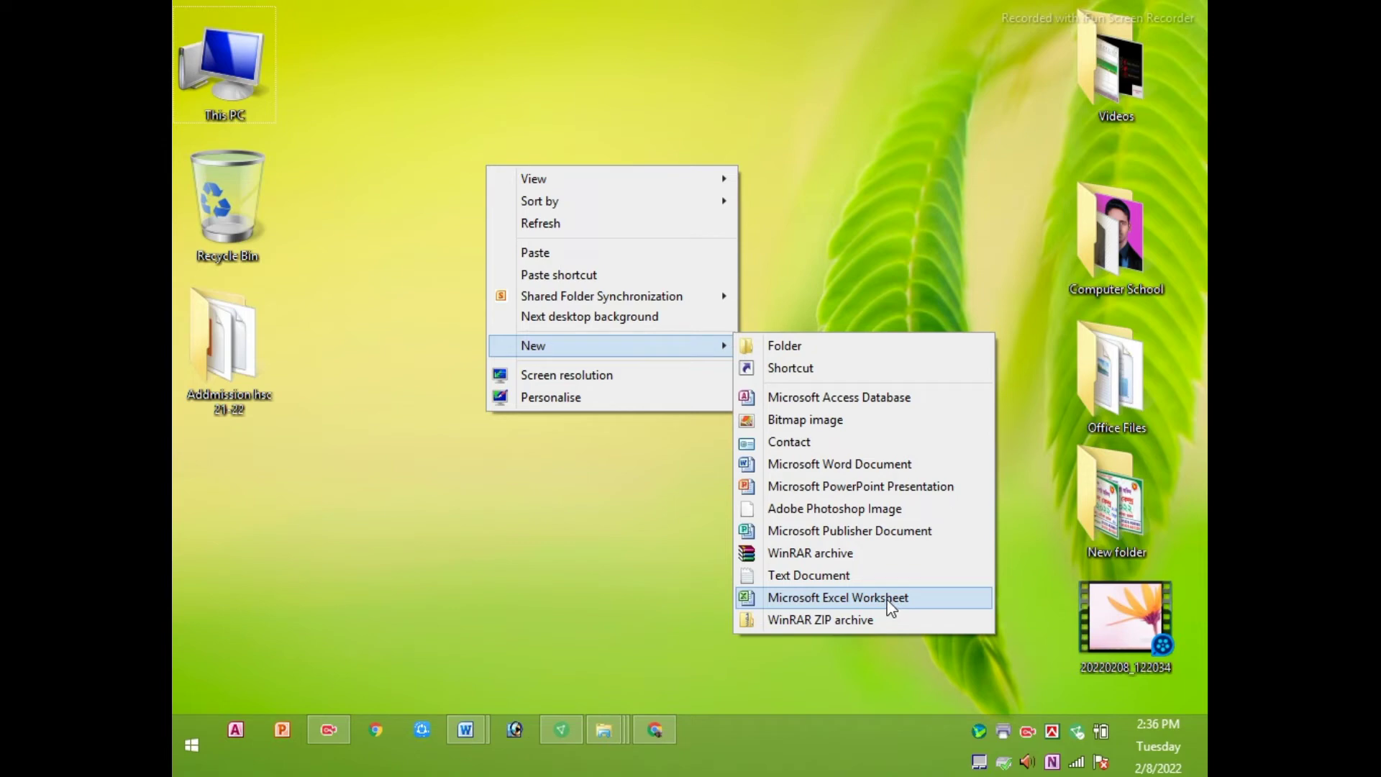
pyautogui.click(810, 468)
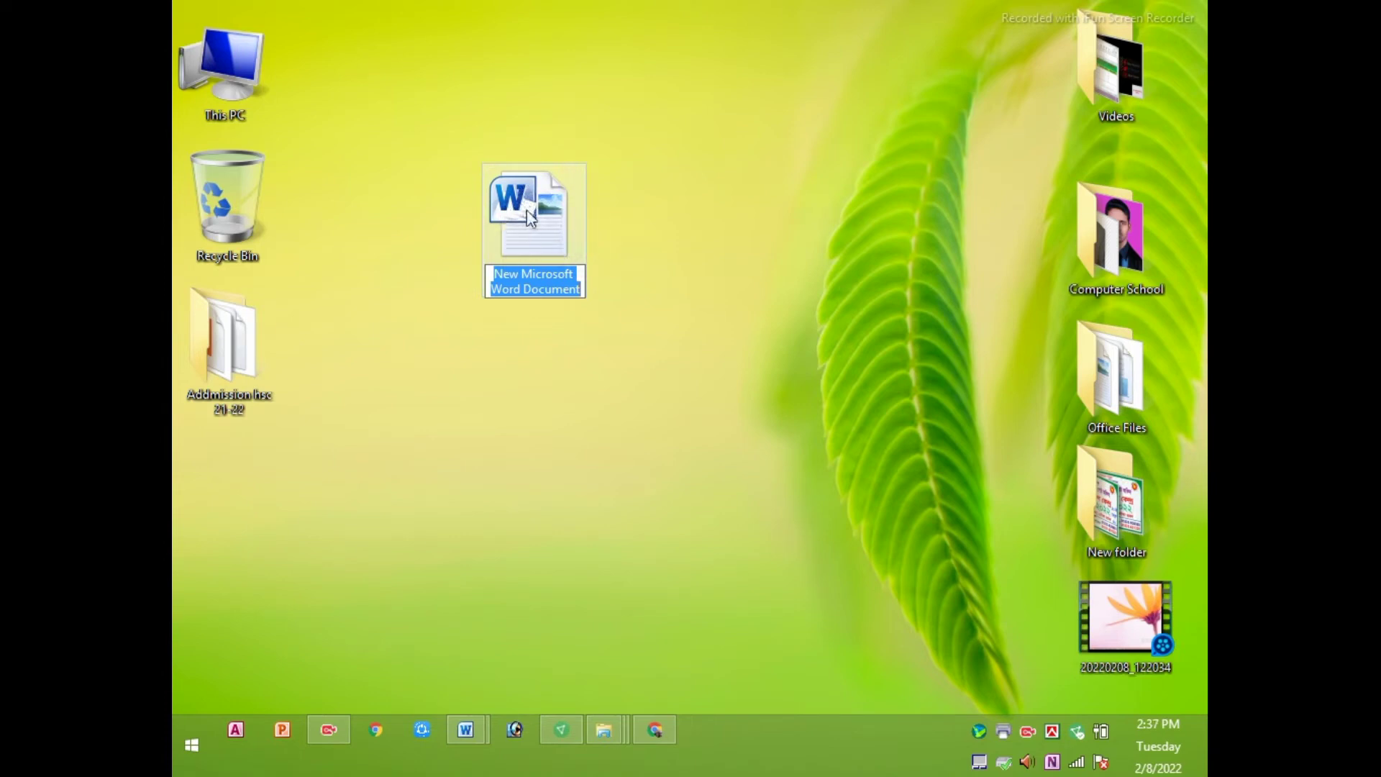
pyautogui.click(526, 210)
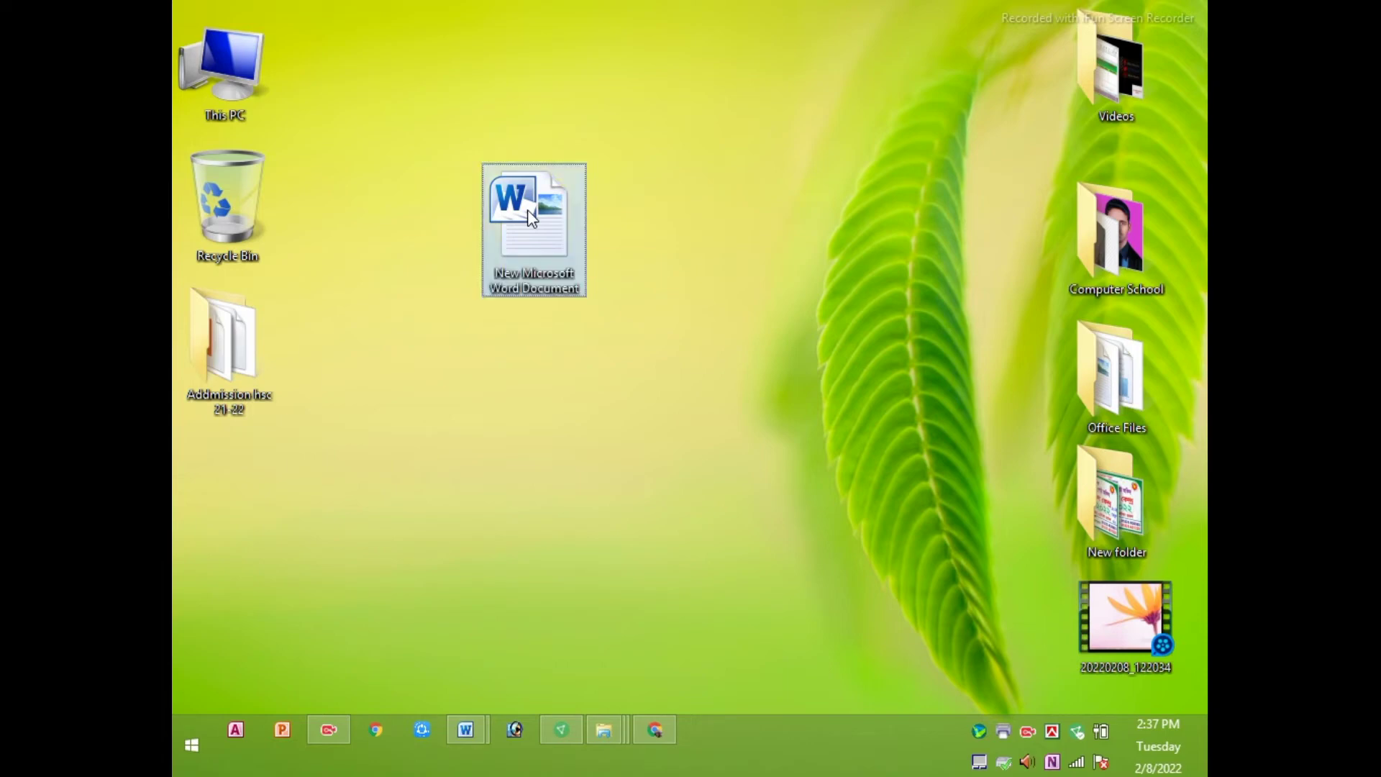
pyautogui.doubleClick(580, 225)
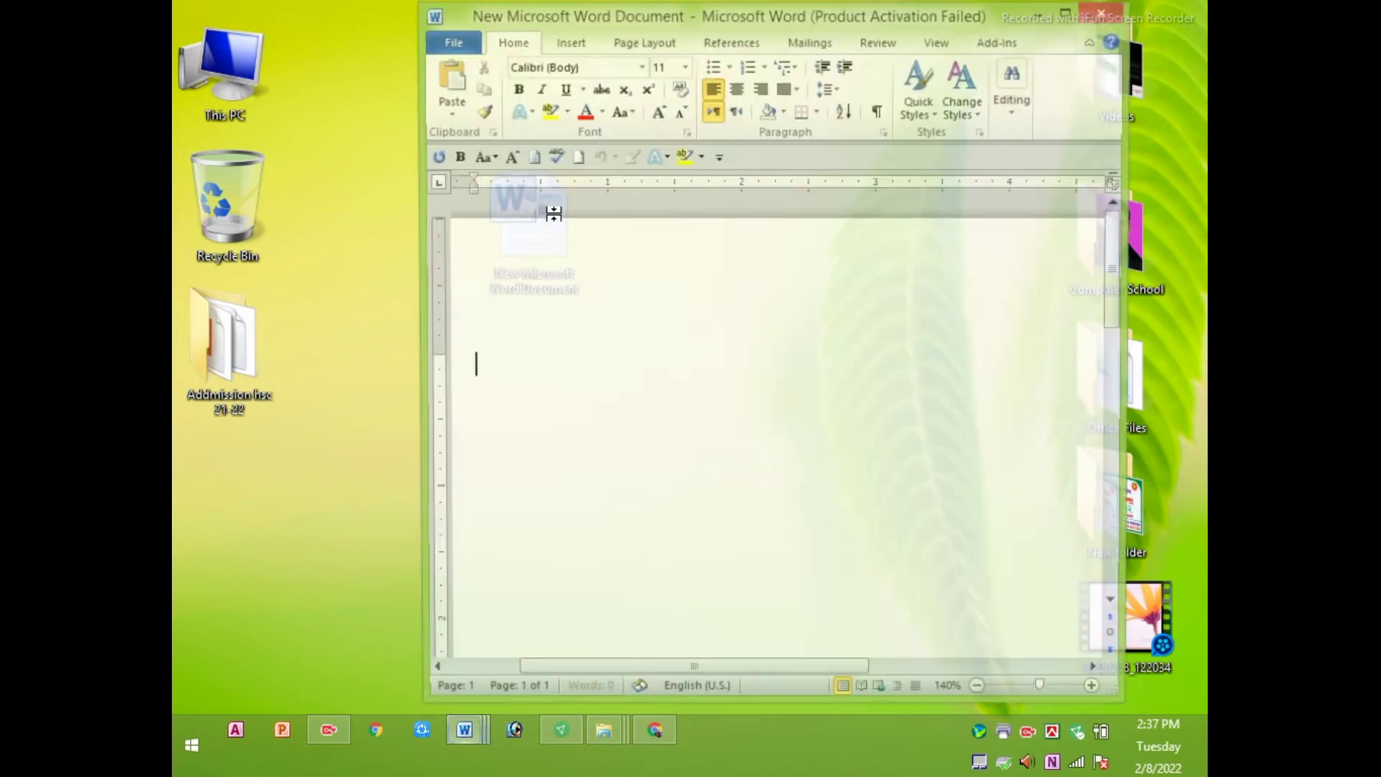
pyautogui.doubleClick(956, 16)
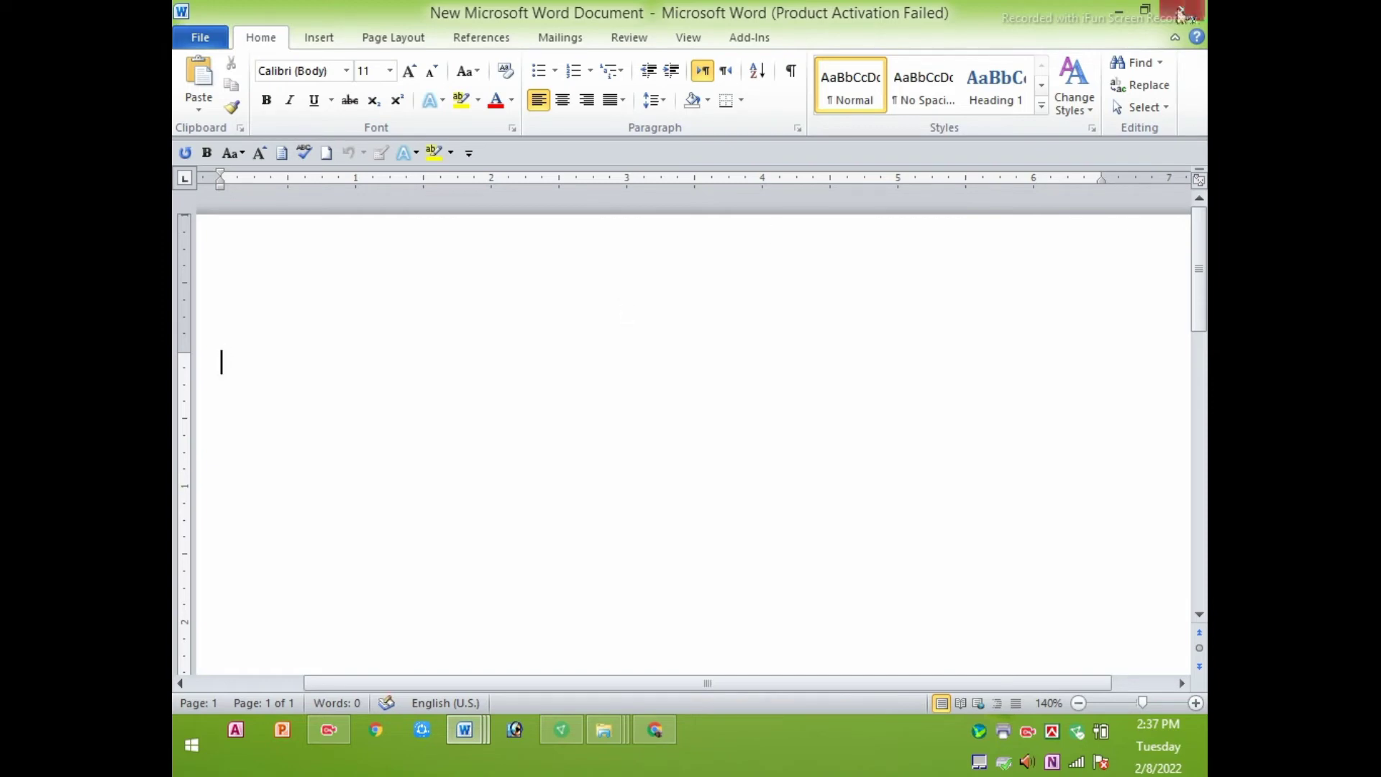
pyautogui.click(1190, 8)
pyautogui.rightClick(735, 129)
pyautogui.click(780, 191)
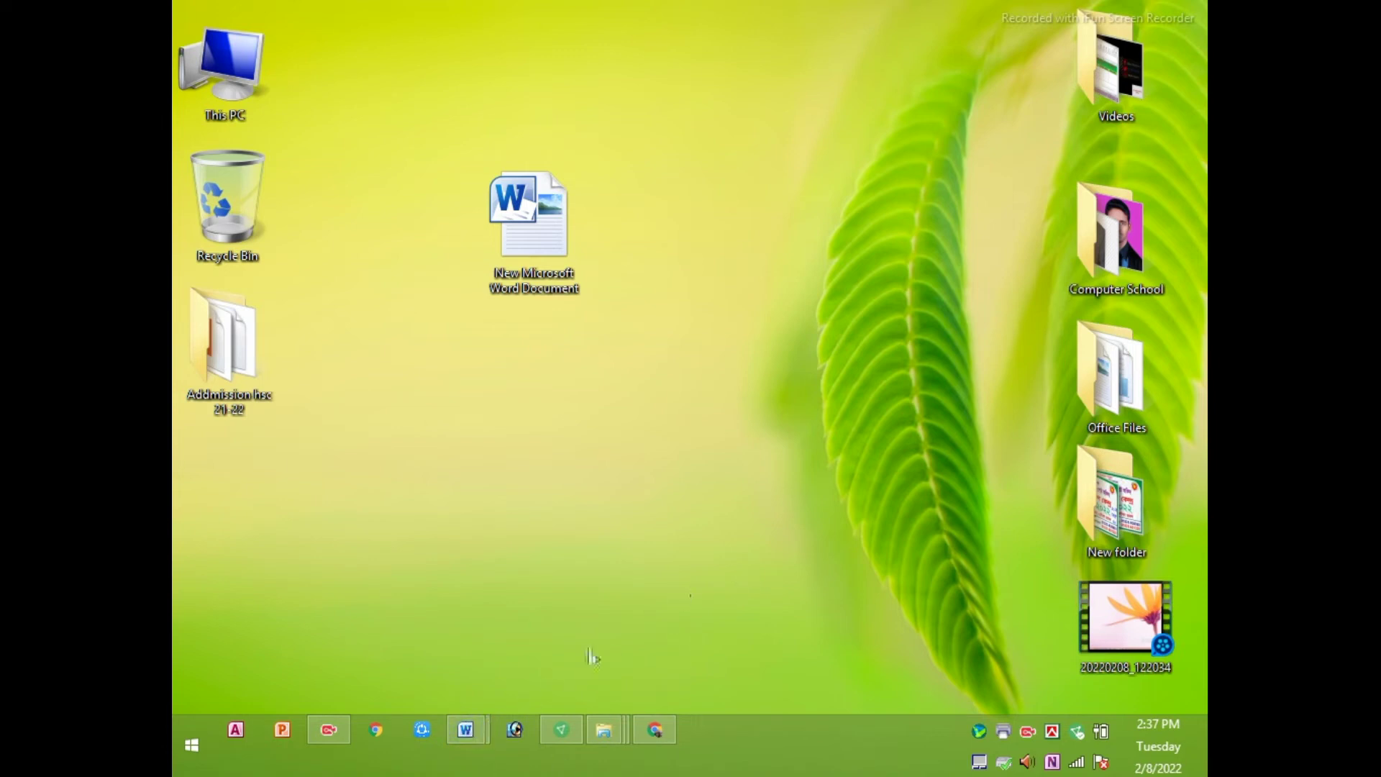
pyautogui.moveTo(465, 731)
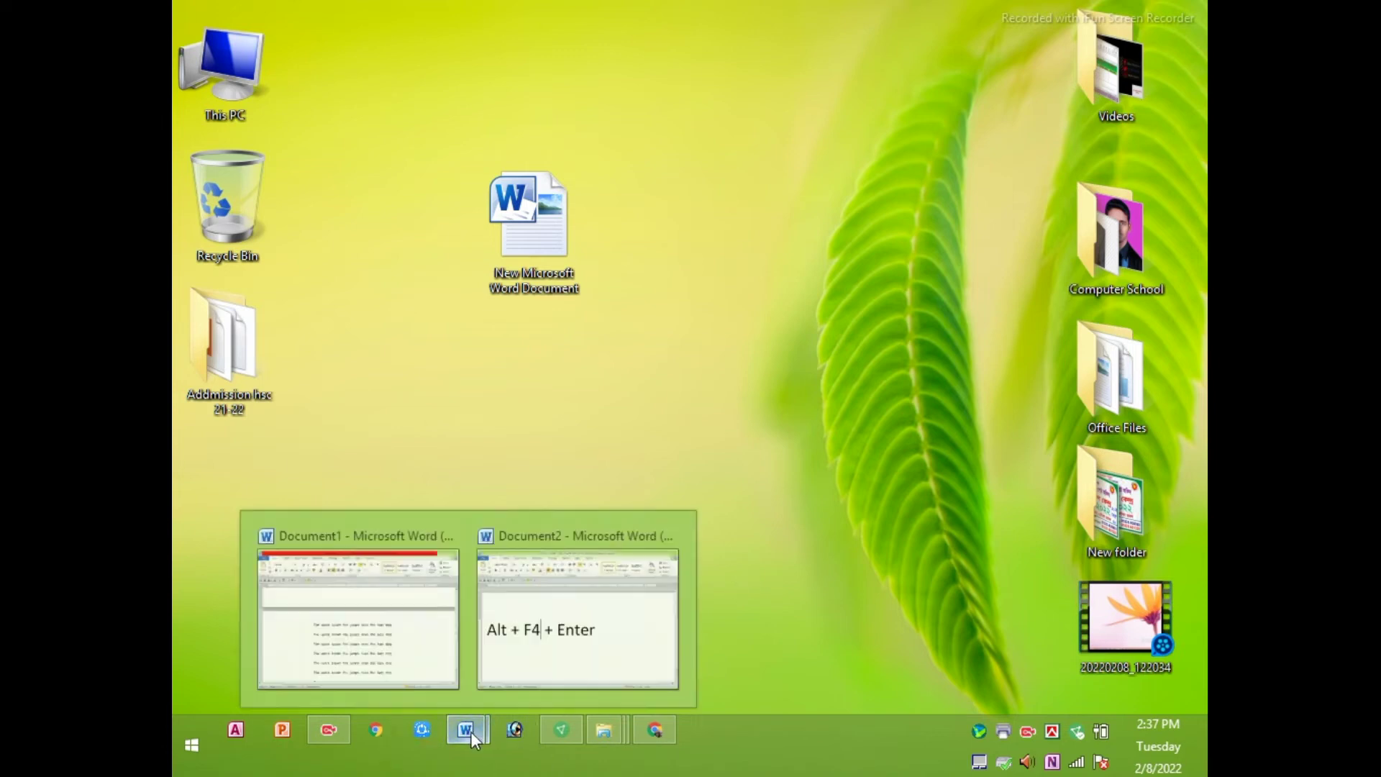
# Step: Close the Document2 Word window, refresh the desktop, and go to the Start screen
pyautogui.click(569, 625)
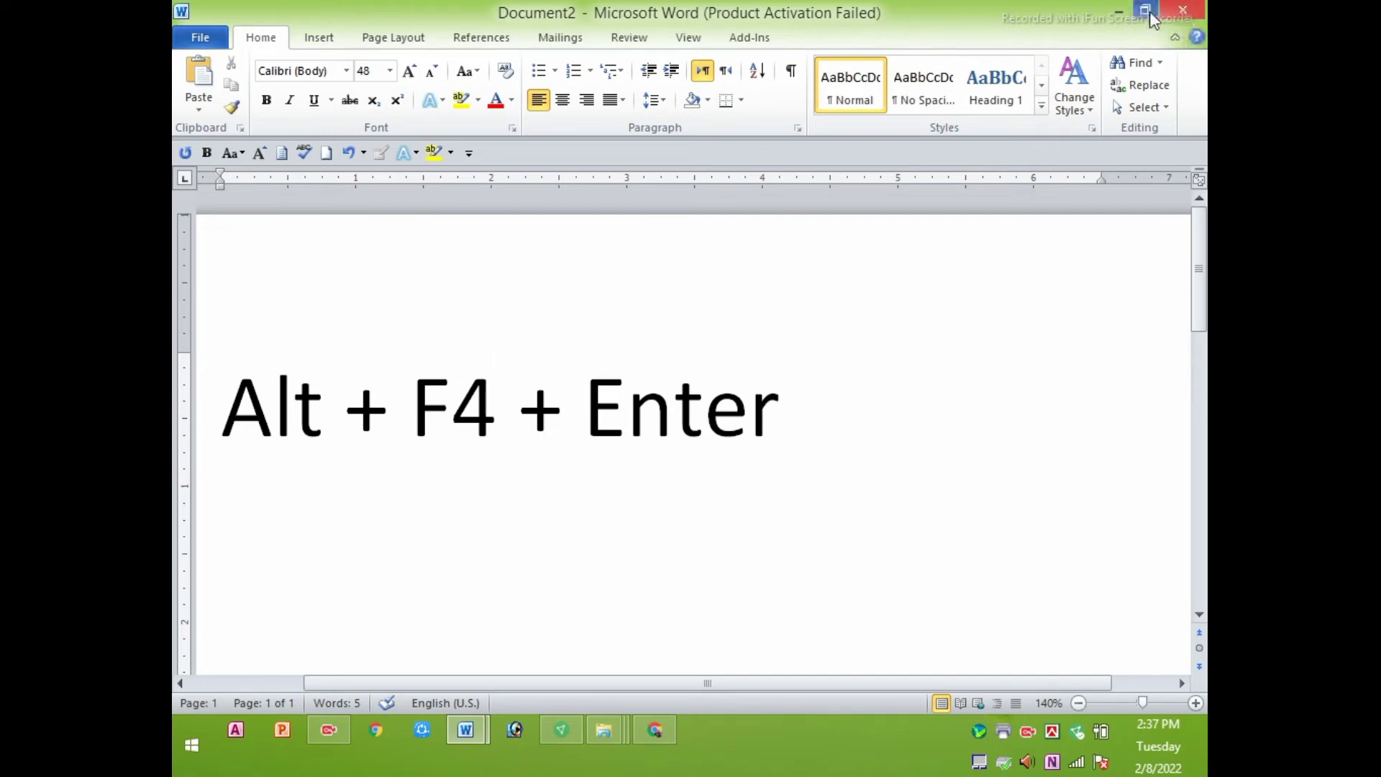
pyautogui.click(1185, 12)
pyautogui.rightClick(700, 105)
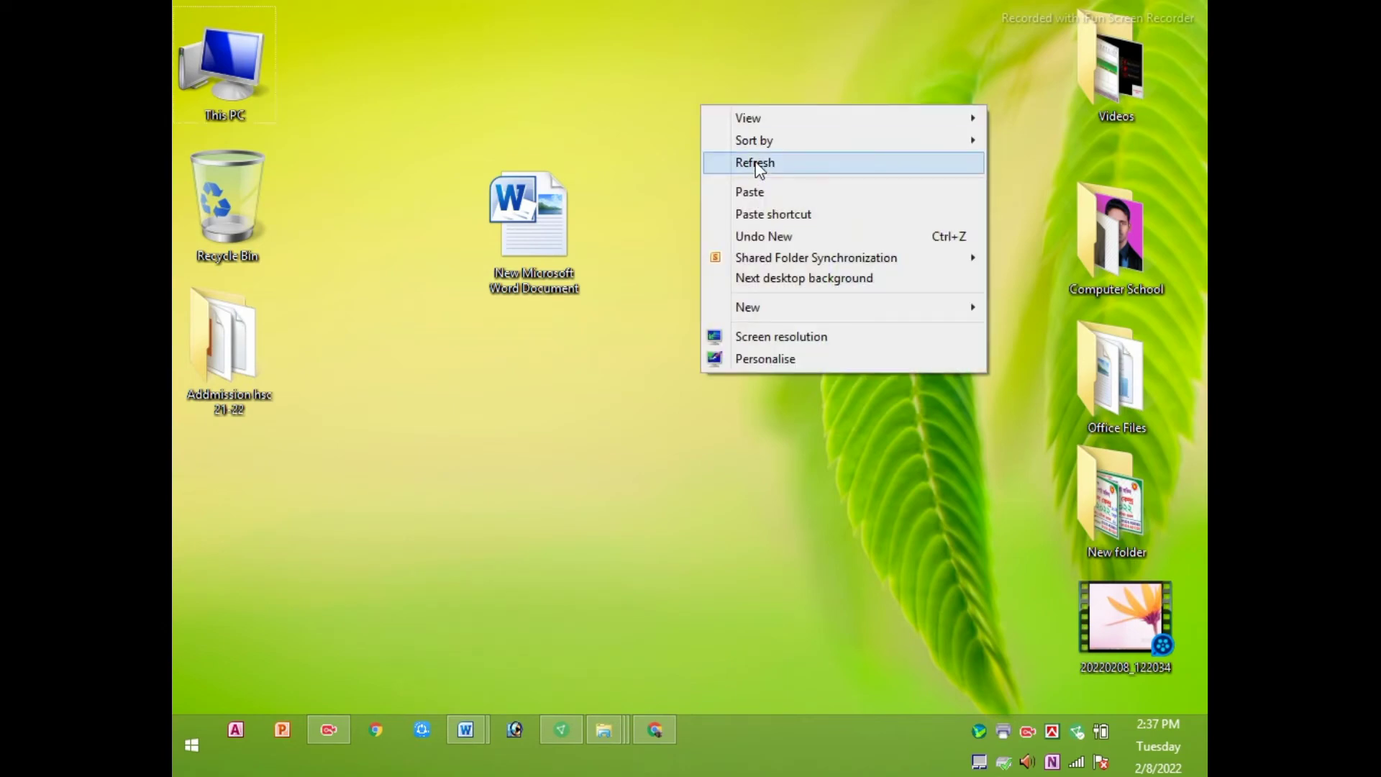
pyautogui.click(755, 165)
pyautogui.click(183, 752)
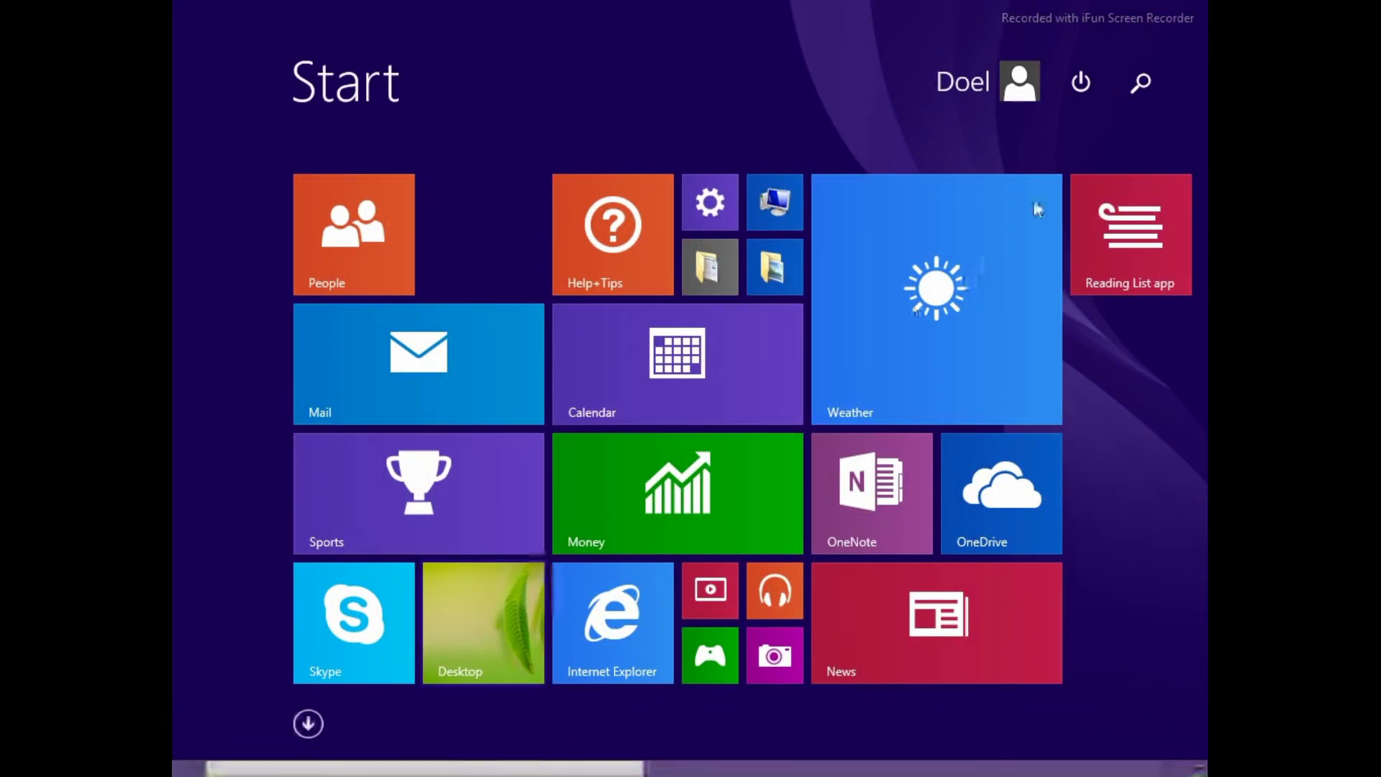
# Step: Search Start for 'word' and launch Word 2010
pyautogui.click(1133, 89)
pyautogui.write('w')
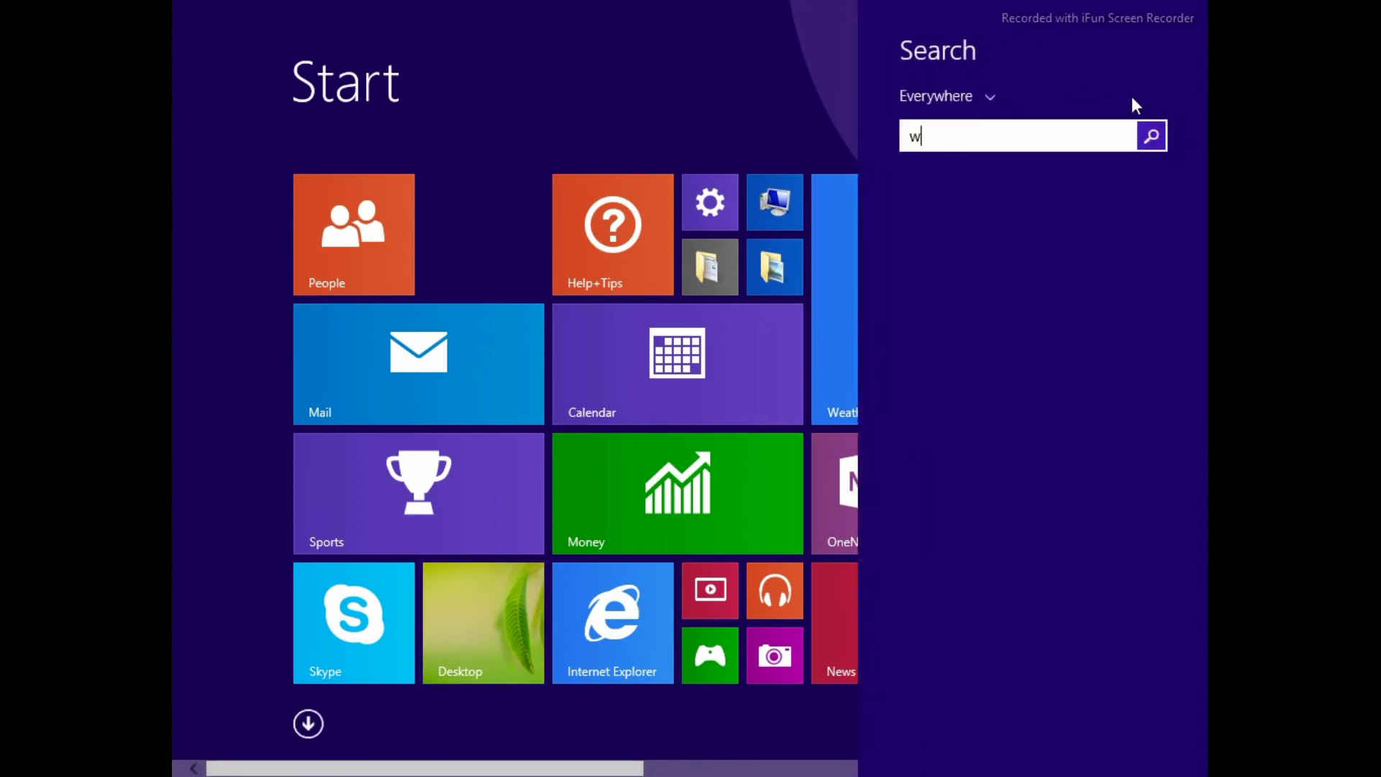
pyautogui.write('or')
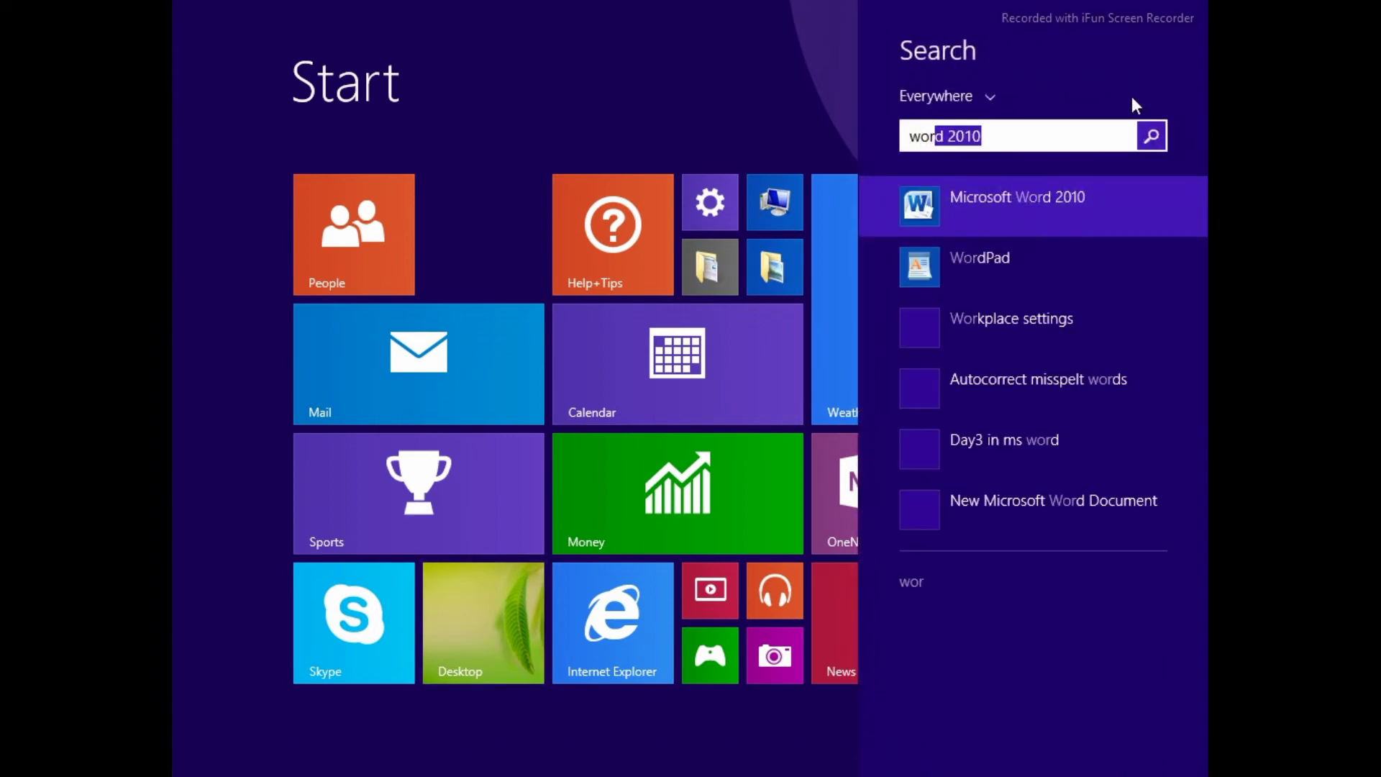
pyautogui.write('d')
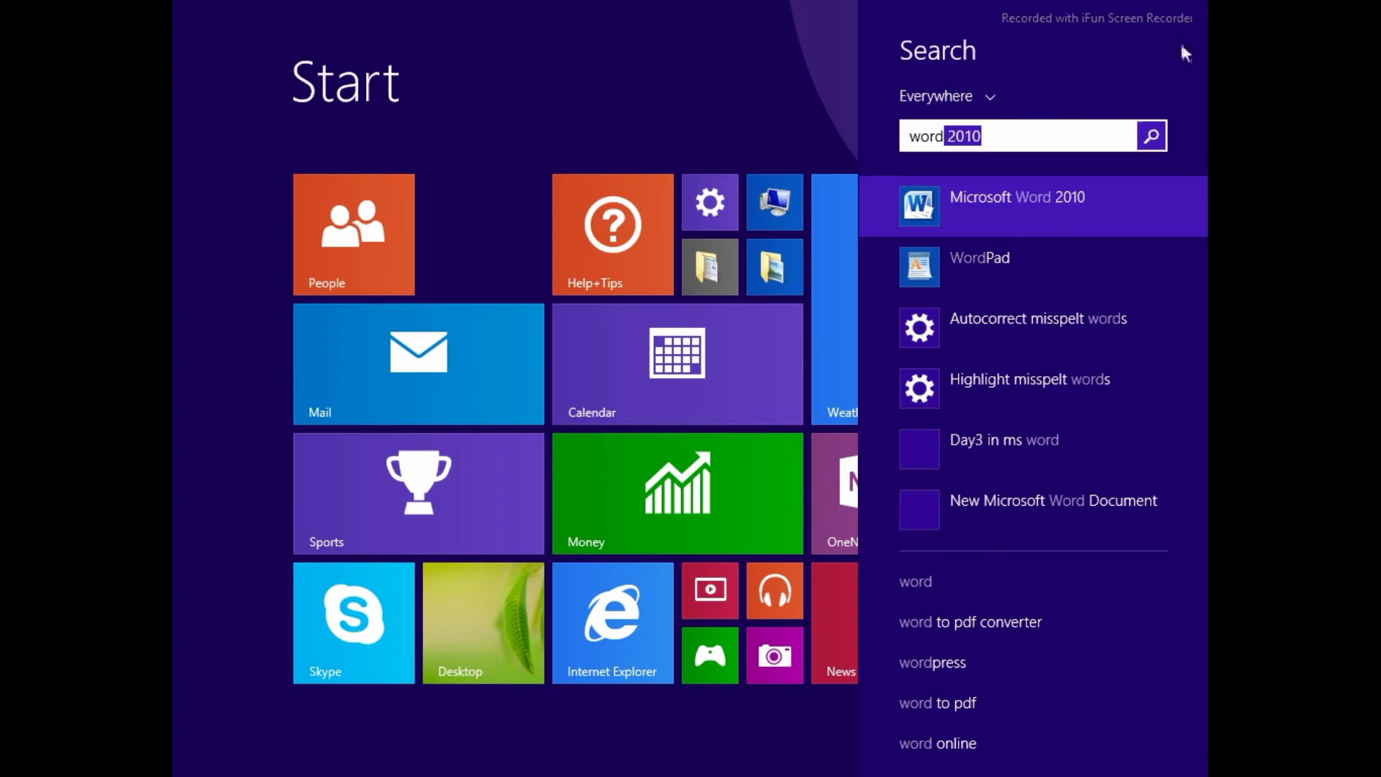
pyautogui.click(1037, 214)
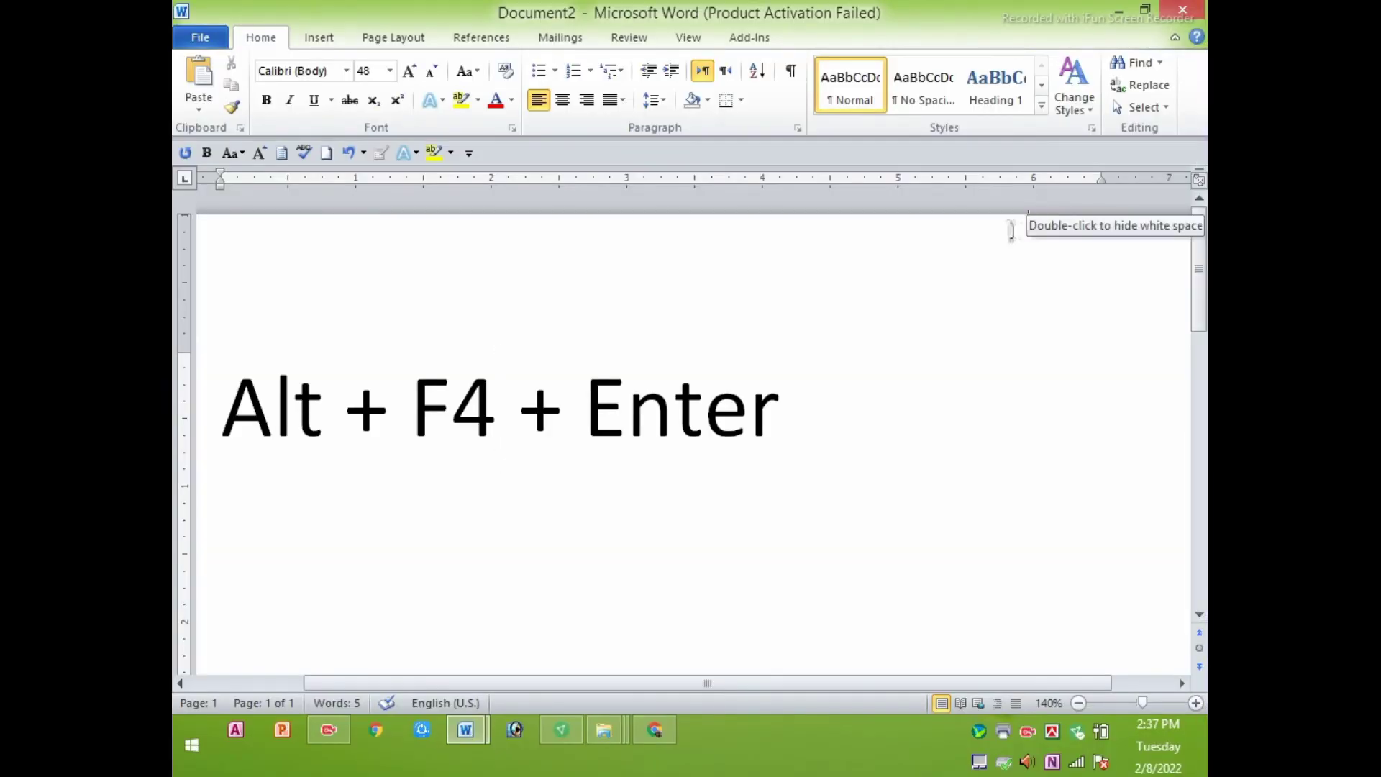
pyautogui.click(832, 379)
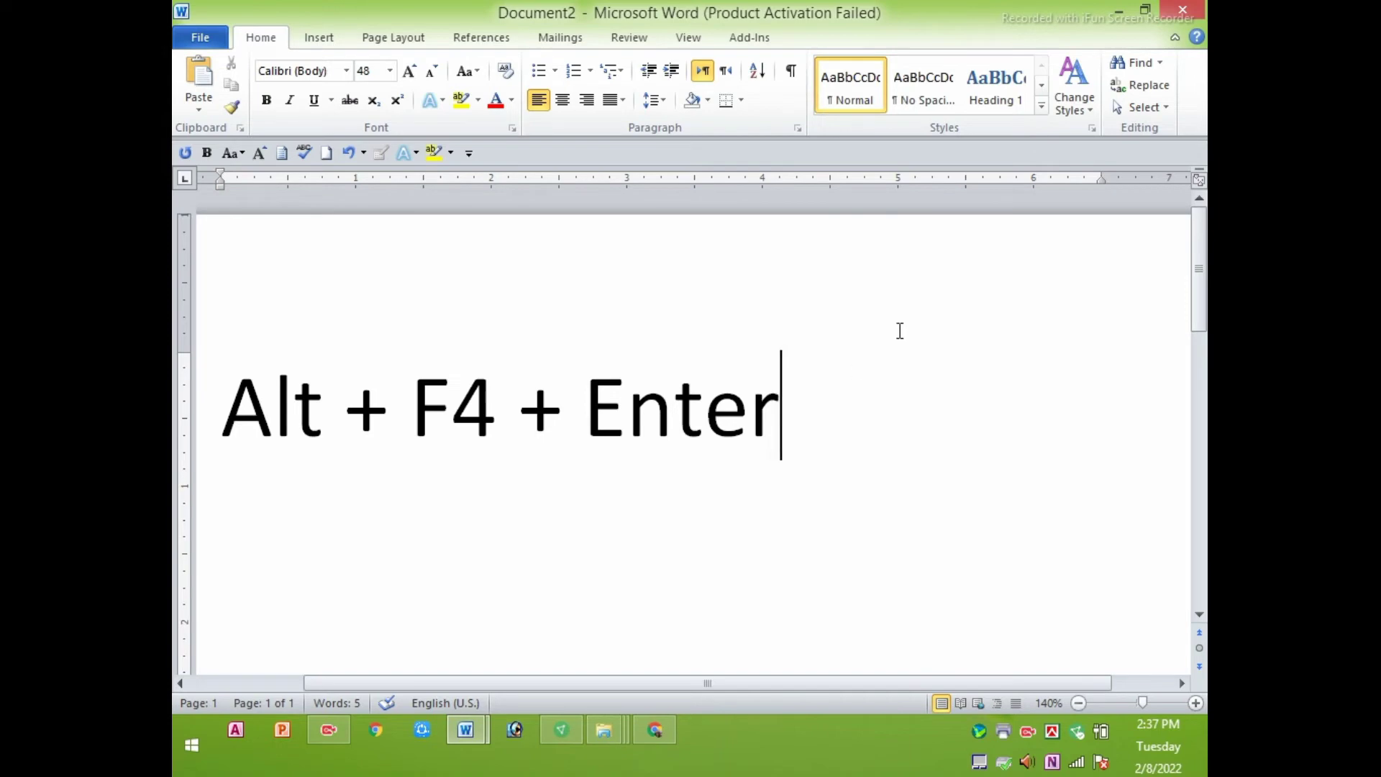
# Step: Close the Alt + F4 + Enter document without saving and restore the quick brown fox document
pyautogui.click(1182, 8)
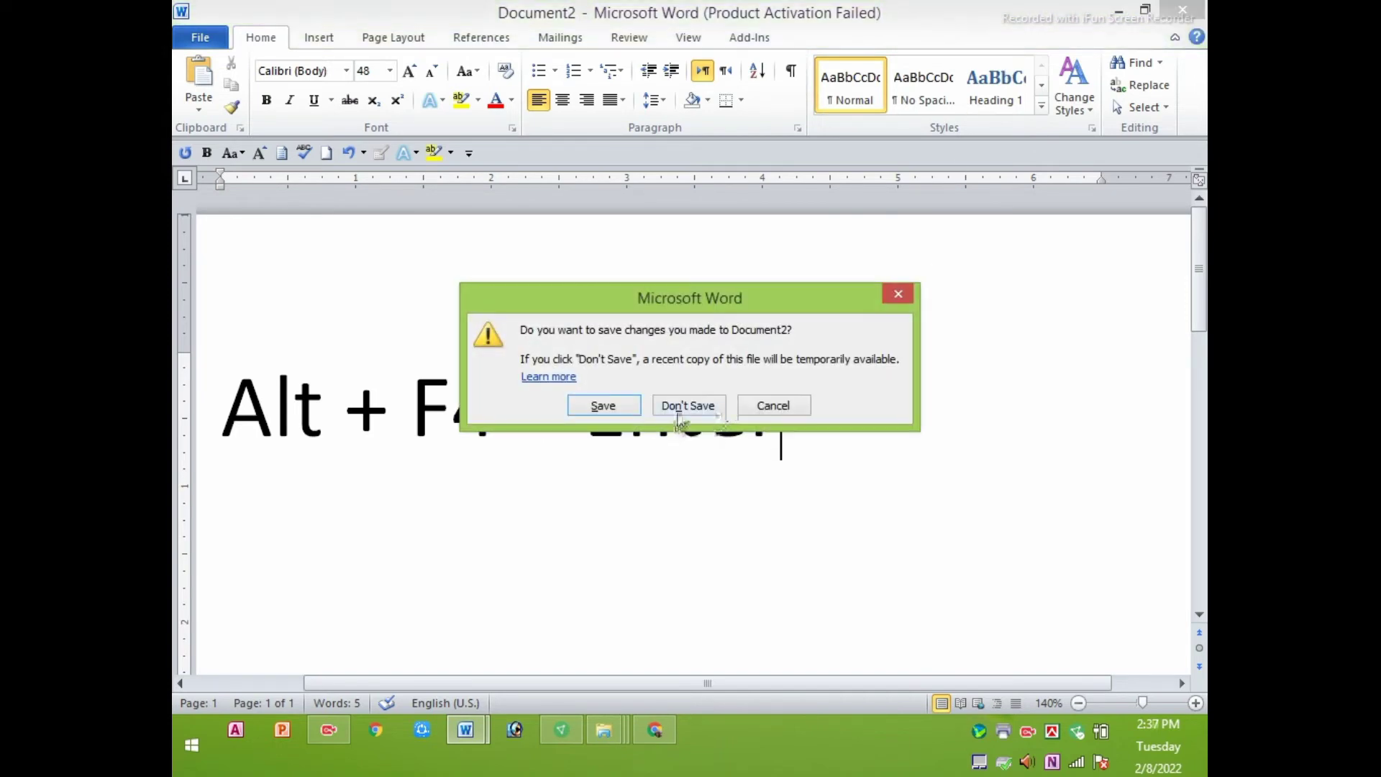
pyautogui.click(680, 408)
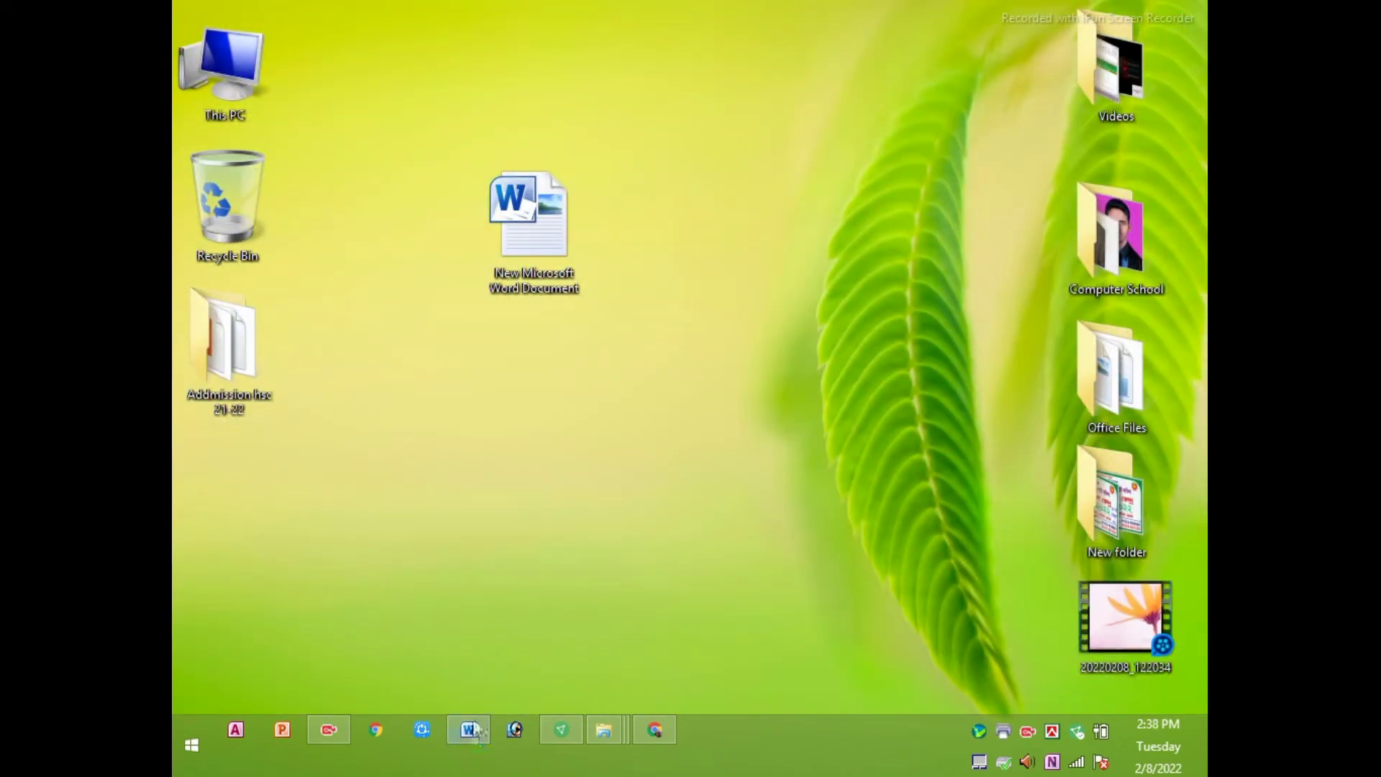
pyautogui.click(471, 730)
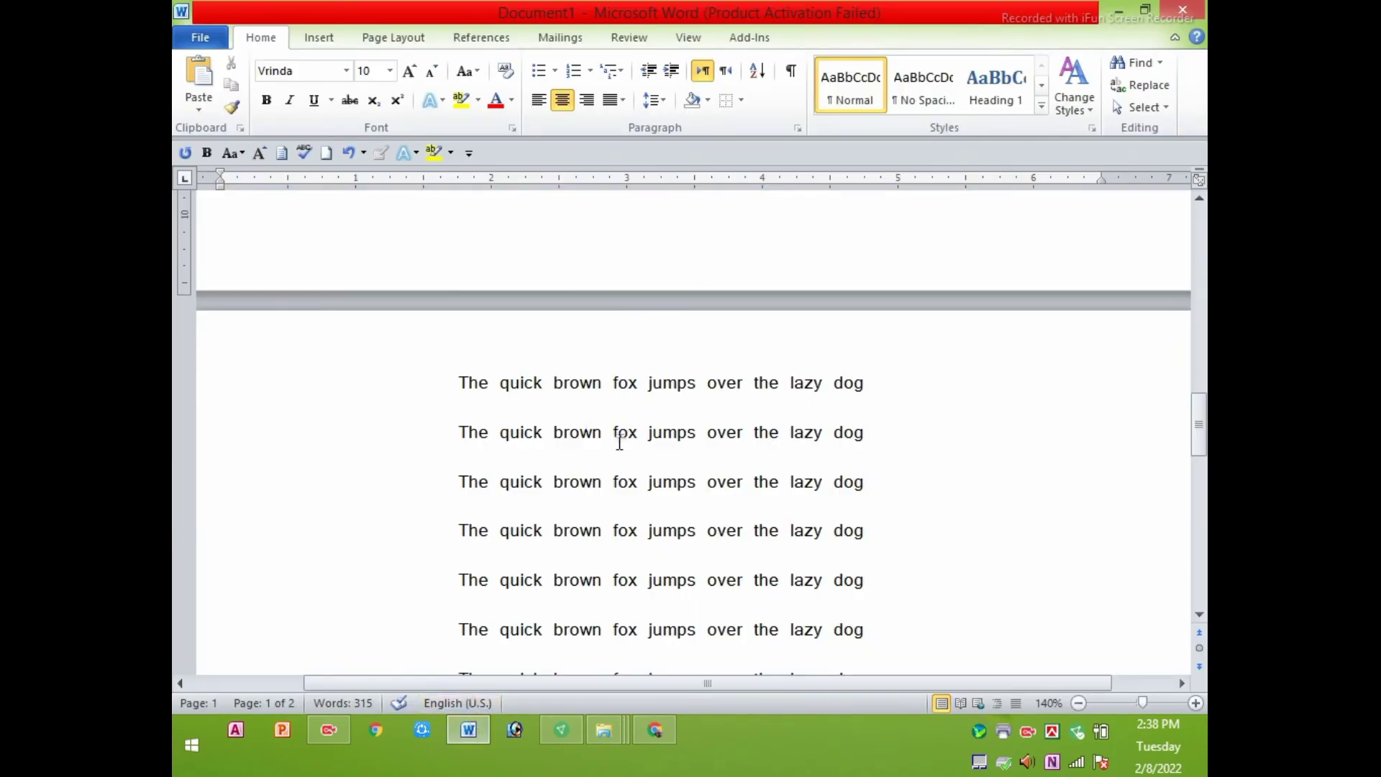
pyautogui.scroll(-2, 619, 442)
pyautogui.scroll(-4, 620, 442)
pyautogui.scroll(2, 623, 442)
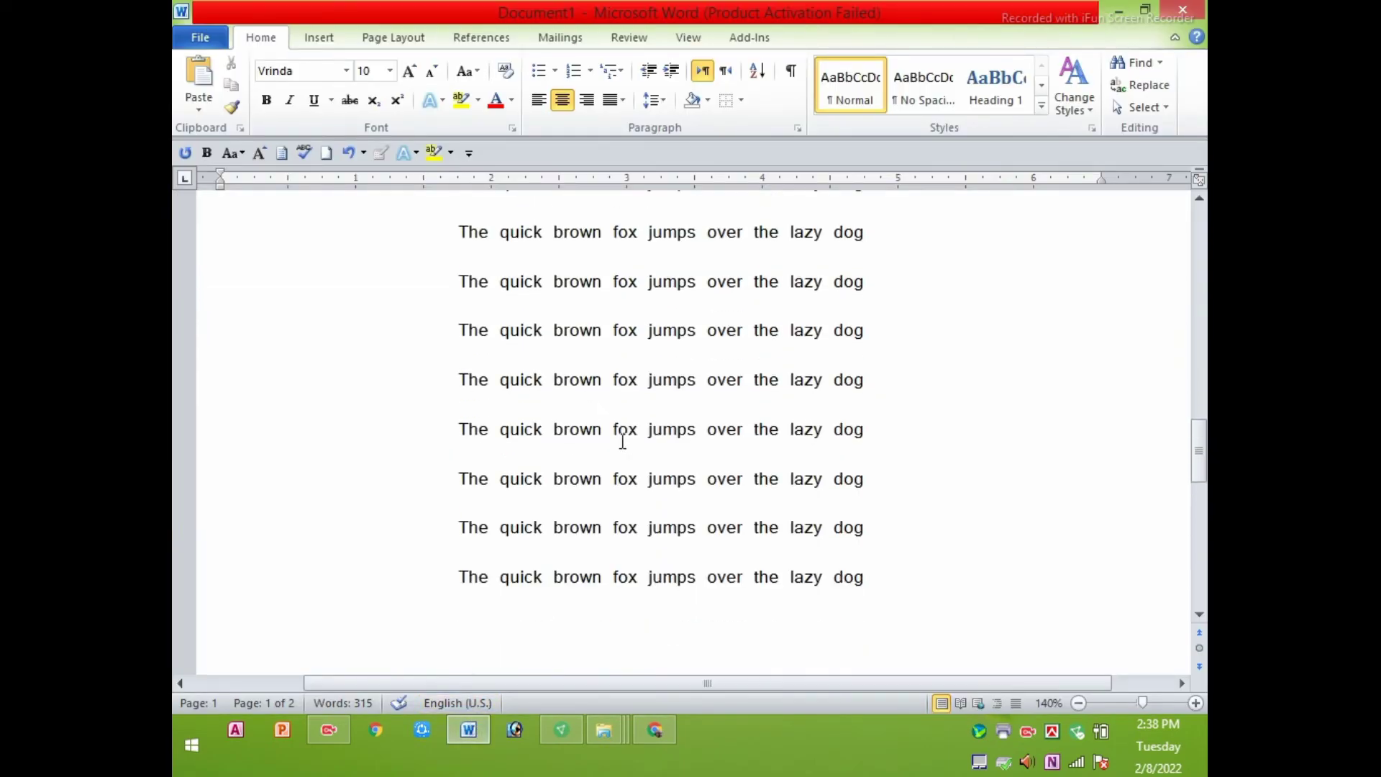
pyautogui.scroll(1, 623, 443)
pyautogui.scroll(3, 622, 442)
pyautogui.scroll(3, 619, 441)
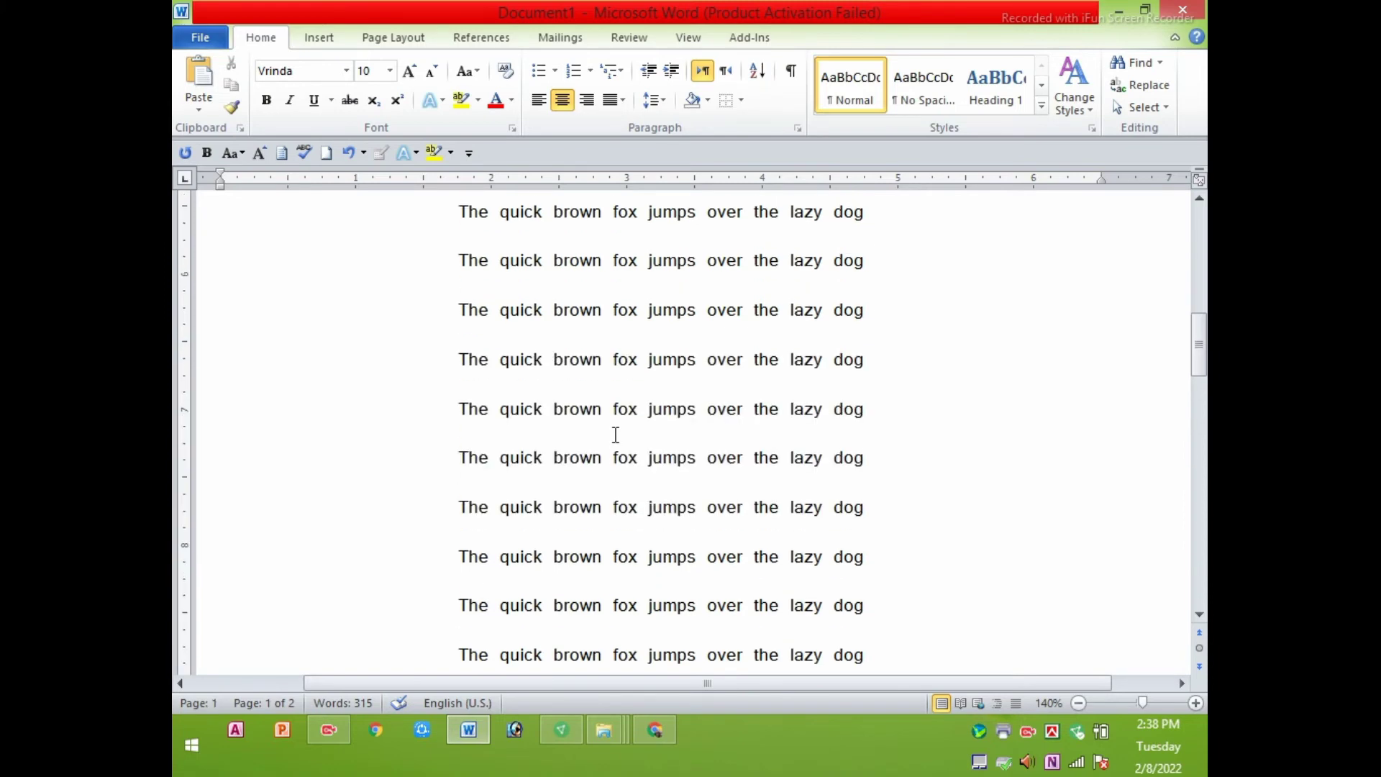
pyautogui.scroll(3, 608, 439)
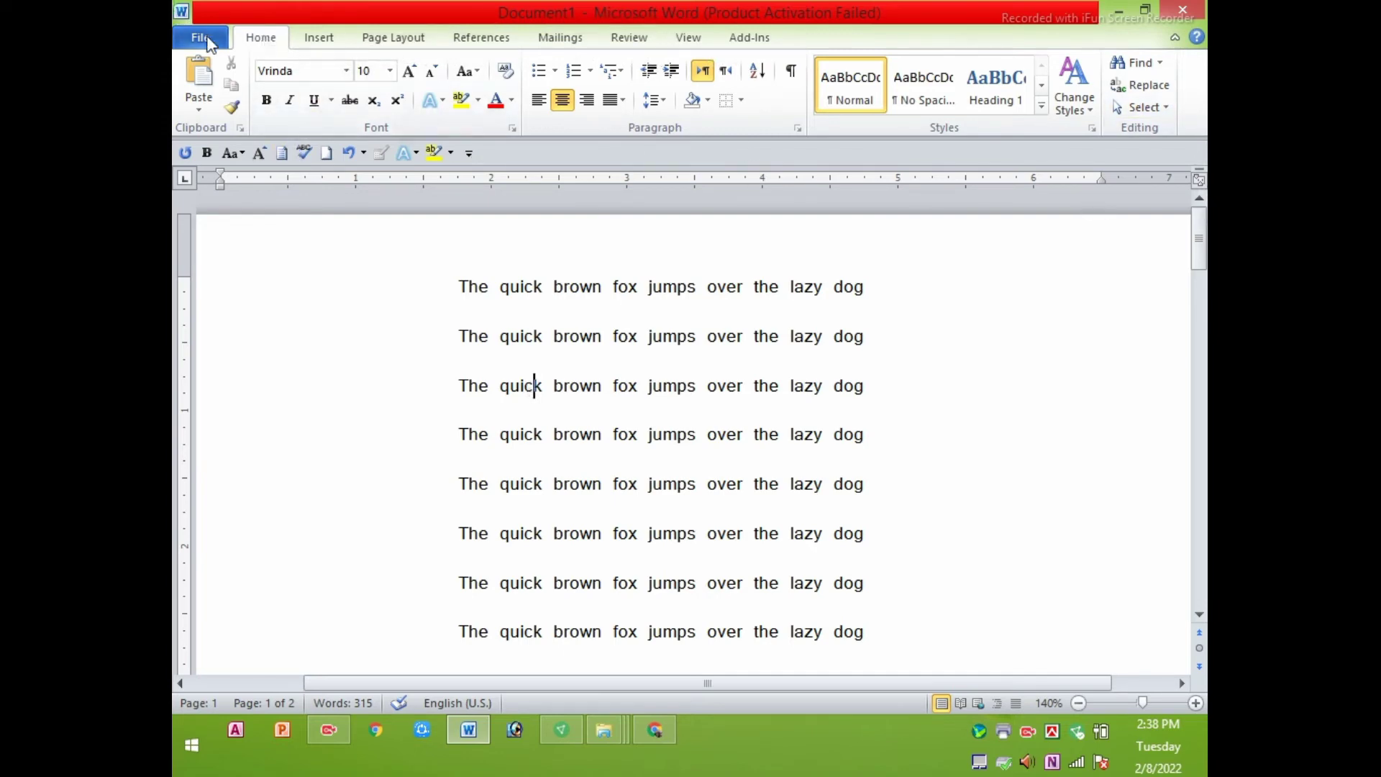
pyautogui.moveTo(459, 286)
pyautogui.mouseDown()
pyautogui.moveTo(928, 580)
pyautogui.moveTo(928, 619)
pyautogui.mouseUp()
pyautogui.click(895, 427)
pyautogui.click(207, 48)
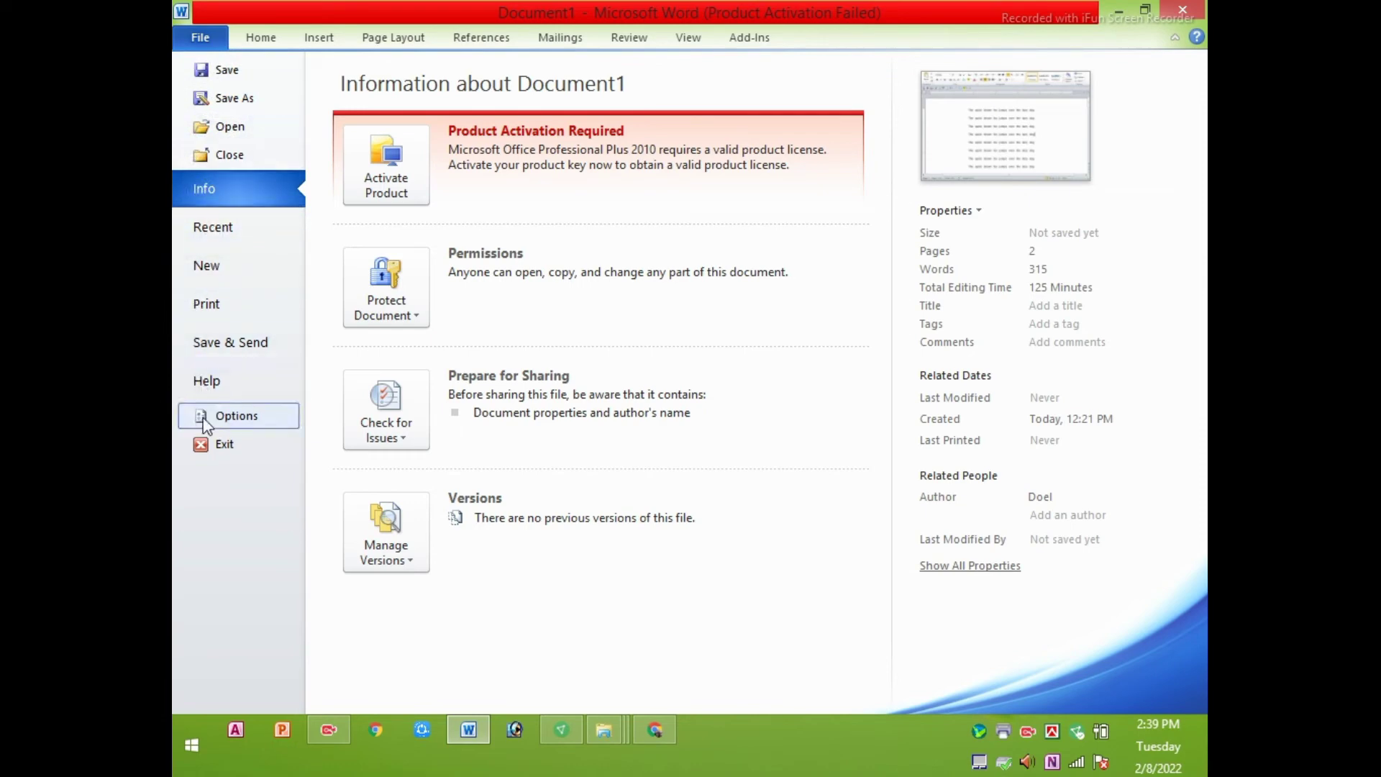
pyautogui.click(257, 40)
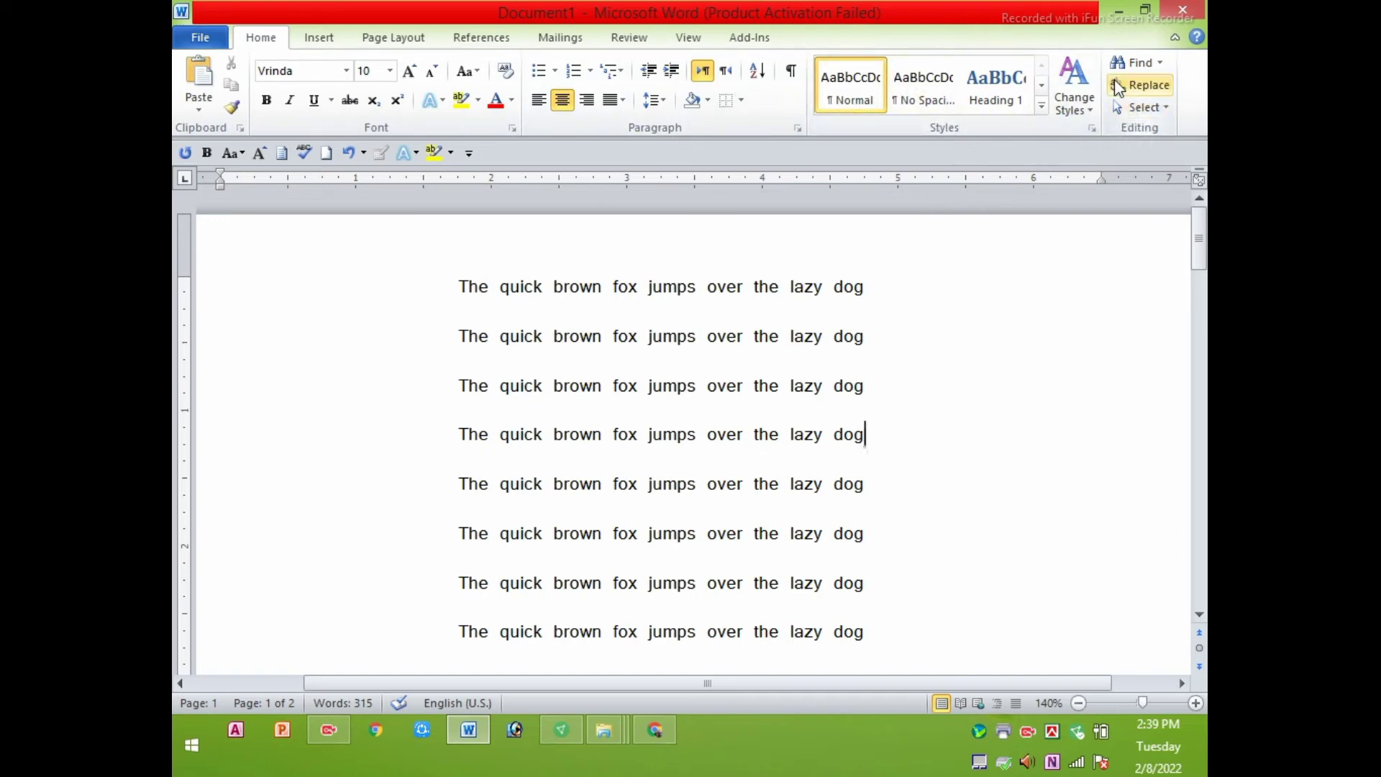
# Step: Browse the Insert, Page Layout and Home tabs, then drag the top margin lower on the vertical ruler
pyautogui.click(328, 41)
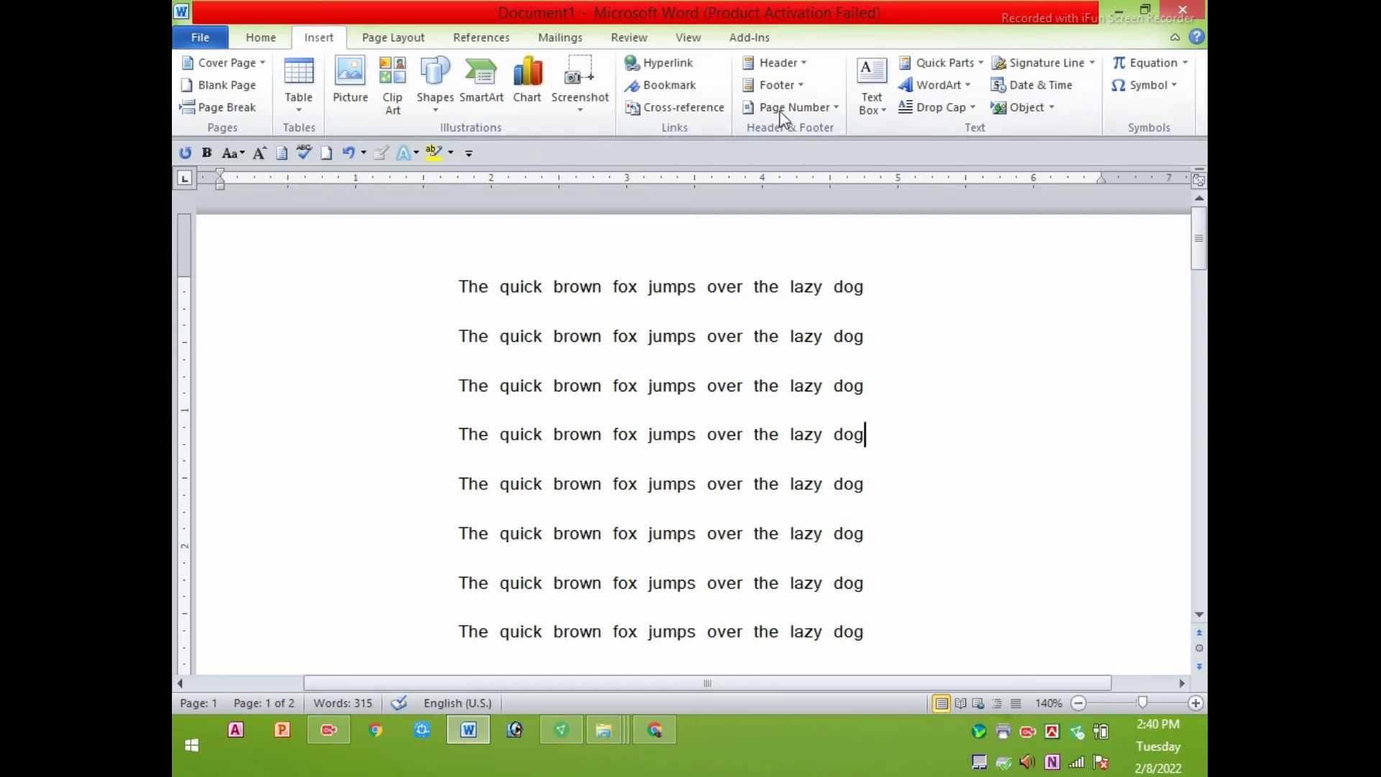
pyautogui.click(416, 40)
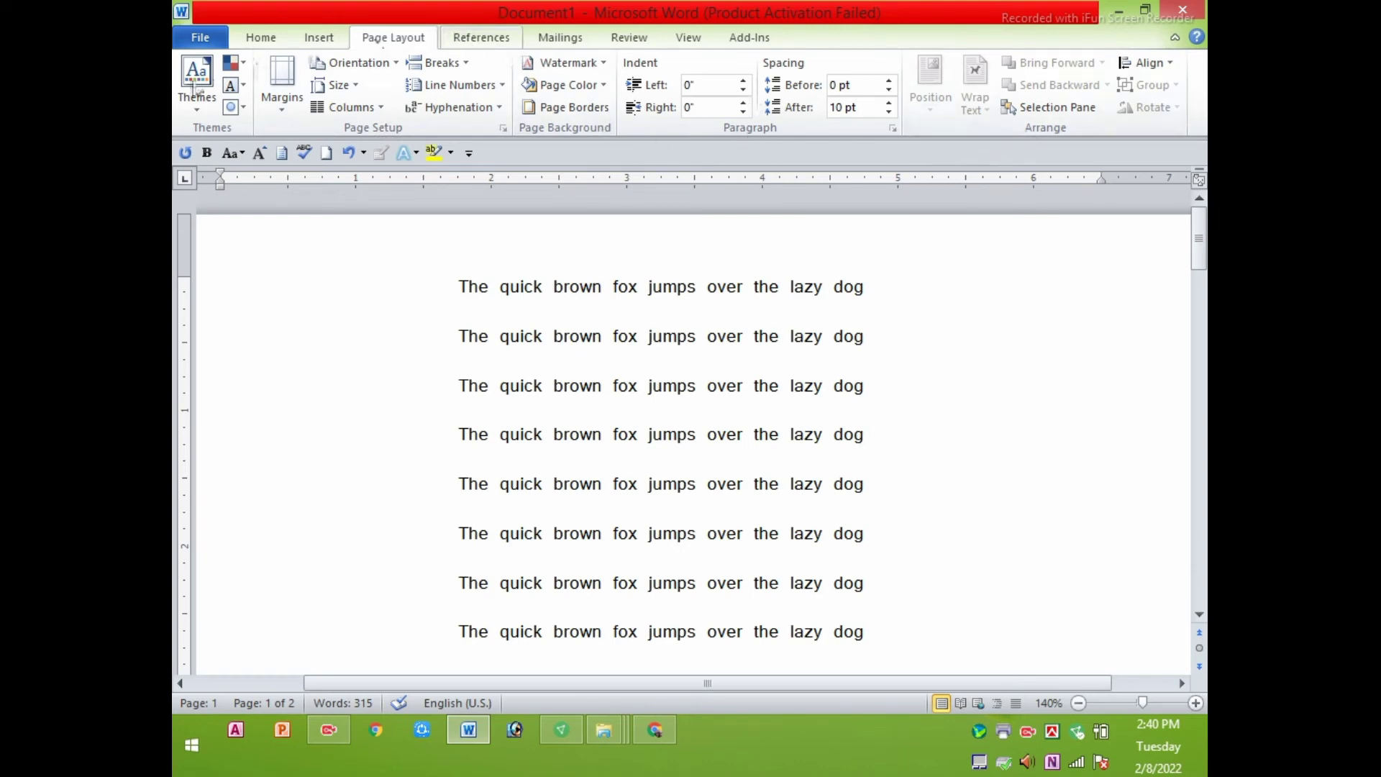
pyautogui.scroll(-1, 196, 91)
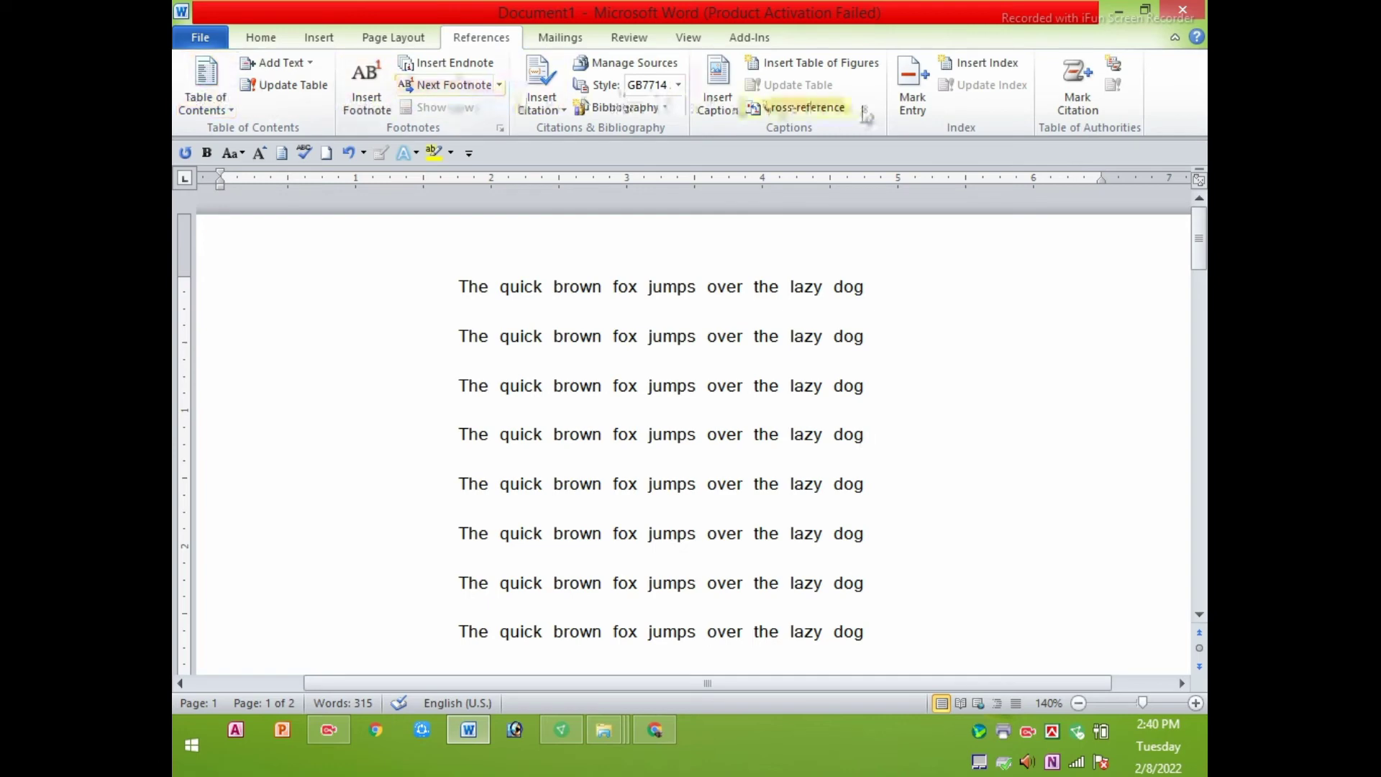
pyautogui.click(260, 40)
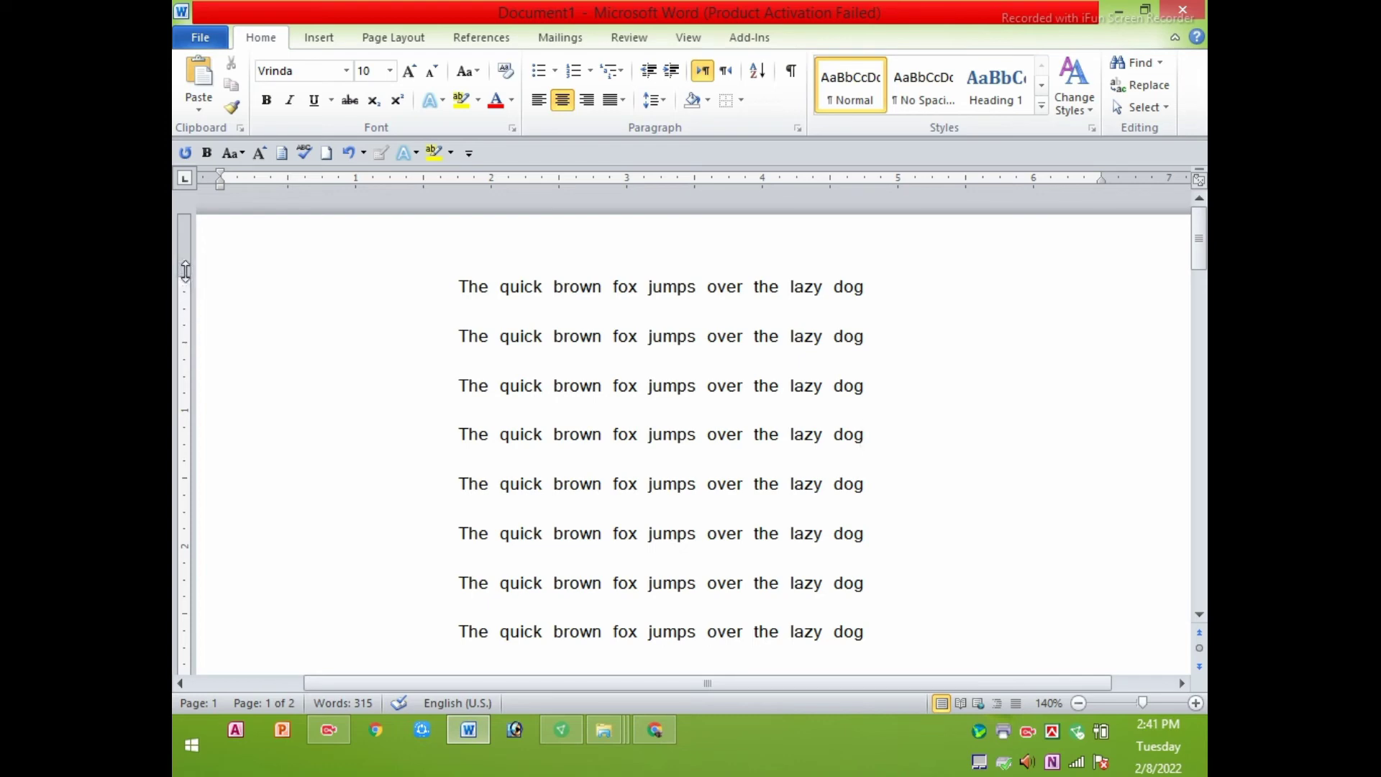
pyautogui.moveTo(189, 277); pyautogui.dragTo(190, 341)
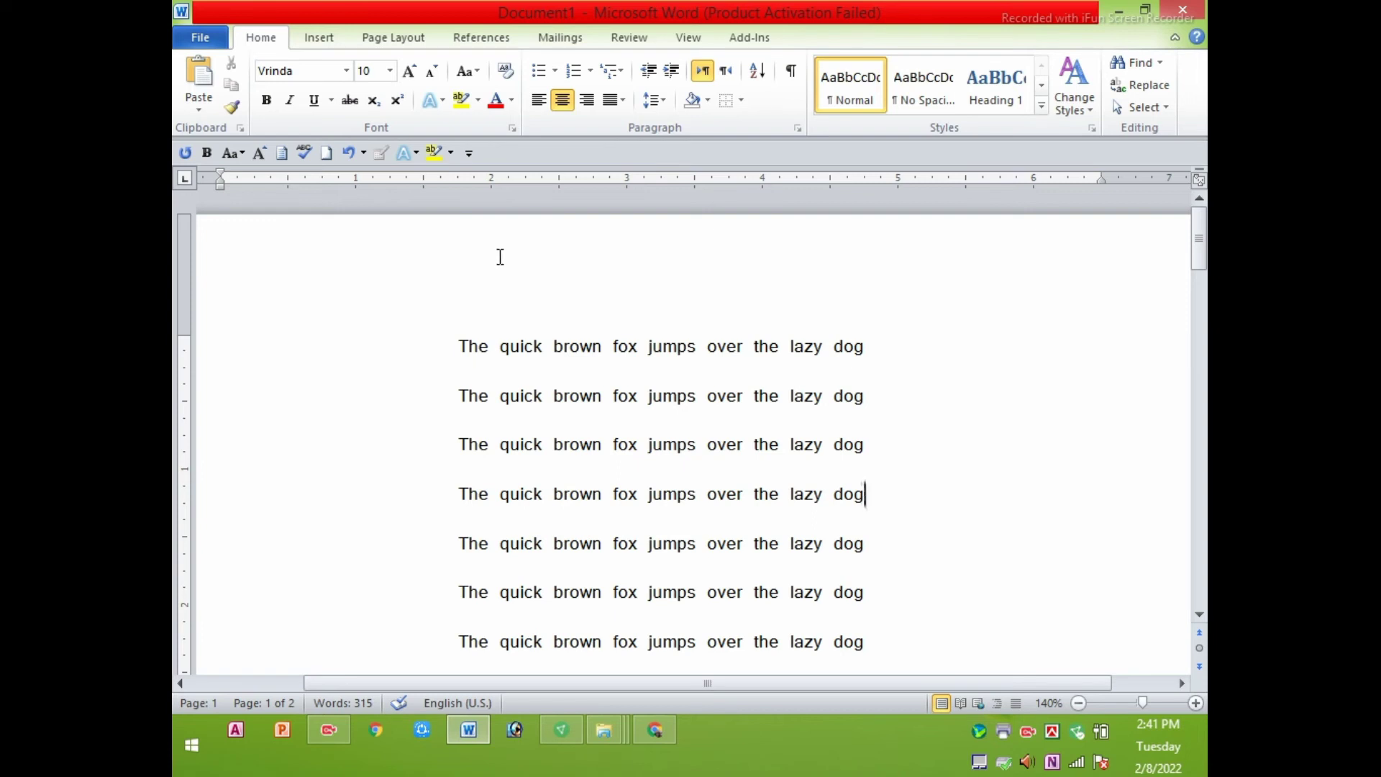
pyautogui.click(460, 350)
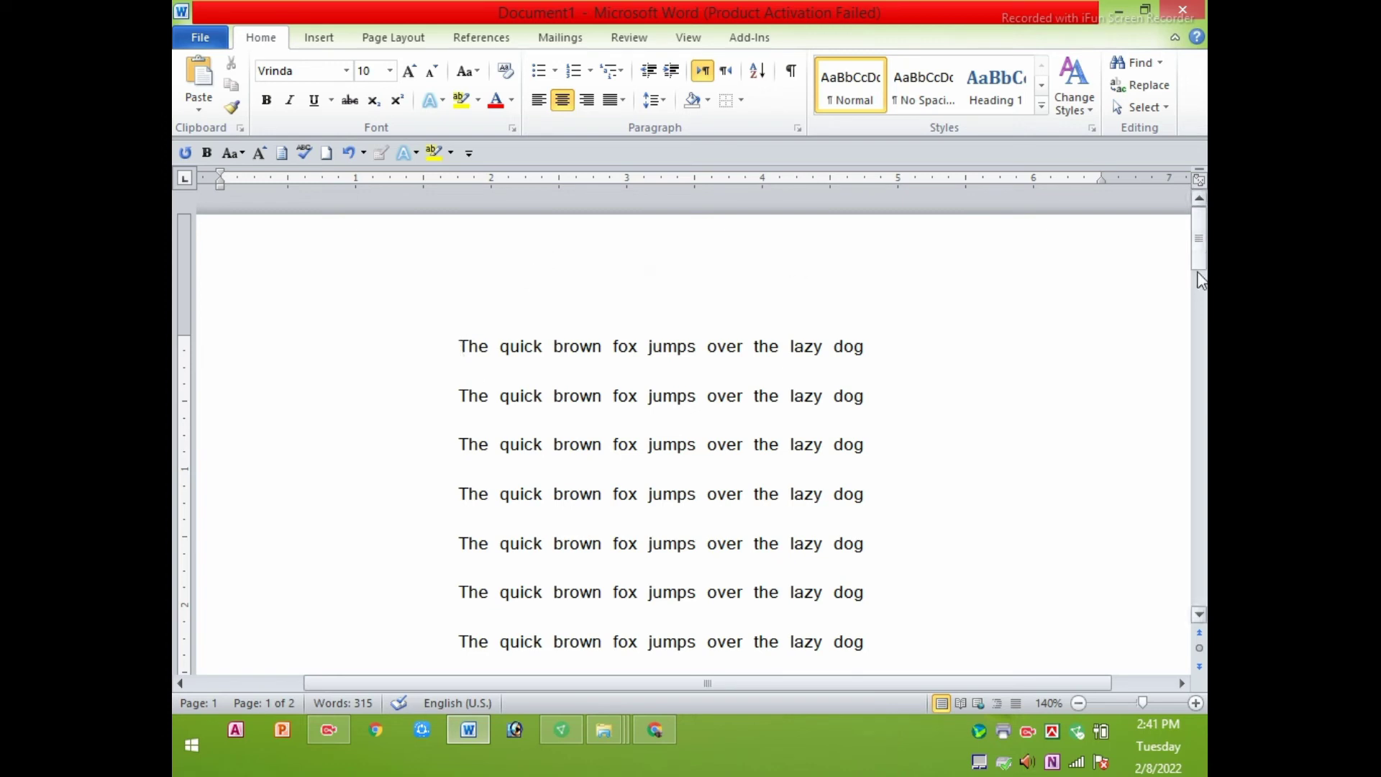
pyautogui.moveTo(1198, 273)
pyautogui.mouseDown()
pyautogui.moveTo(1199, 342)
pyautogui.moveTo(1186, 295)
pyautogui.mouseUp()
pyautogui.moveTo(1180, 247); pyautogui.dragTo(1183, 248)
pyautogui.moveTo(1199, 253); pyautogui.dragTo(1197, 295)
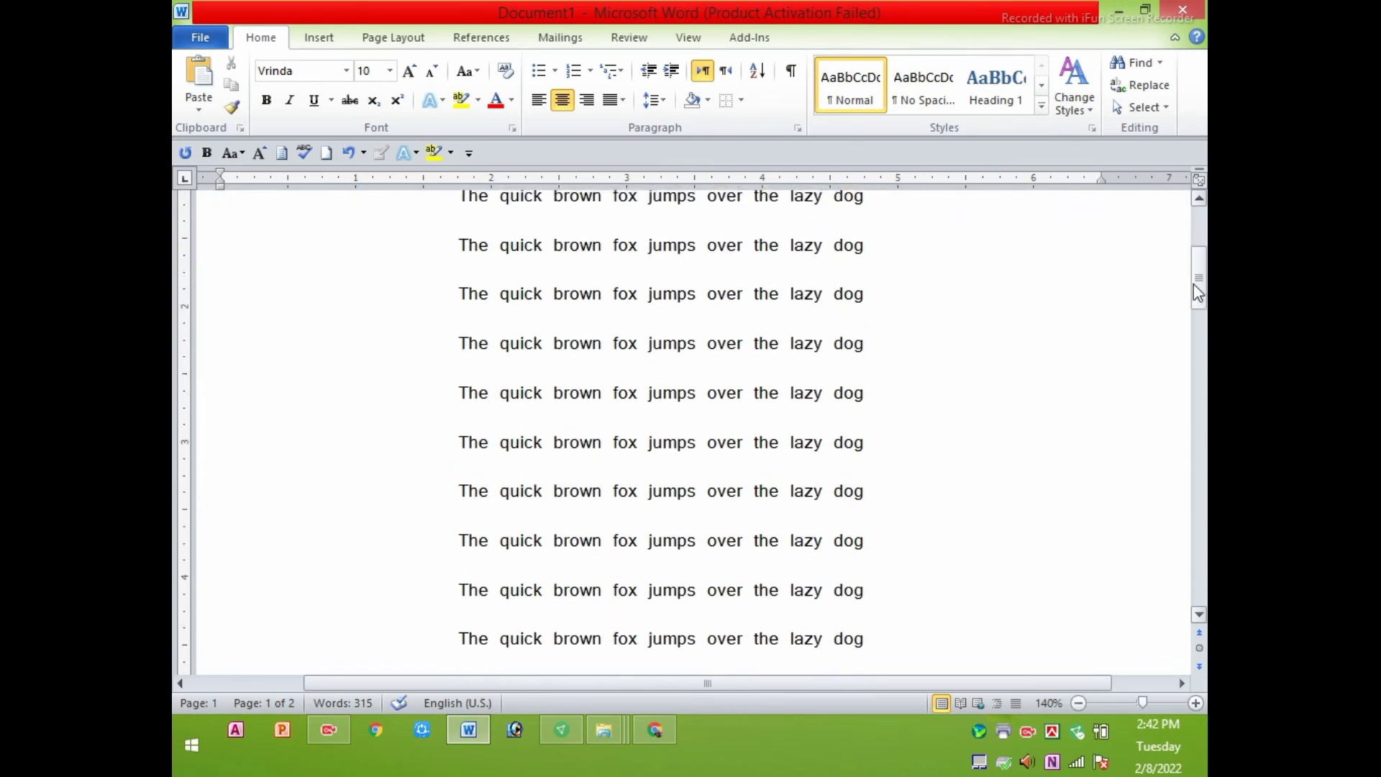
pyautogui.moveTo(1193, 284)
pyautogui.mouseDown()
pyautogui.moveTo(1186, 309)
pyautogui.moveTo(1179, 245)
pyautogui.mouseUp()
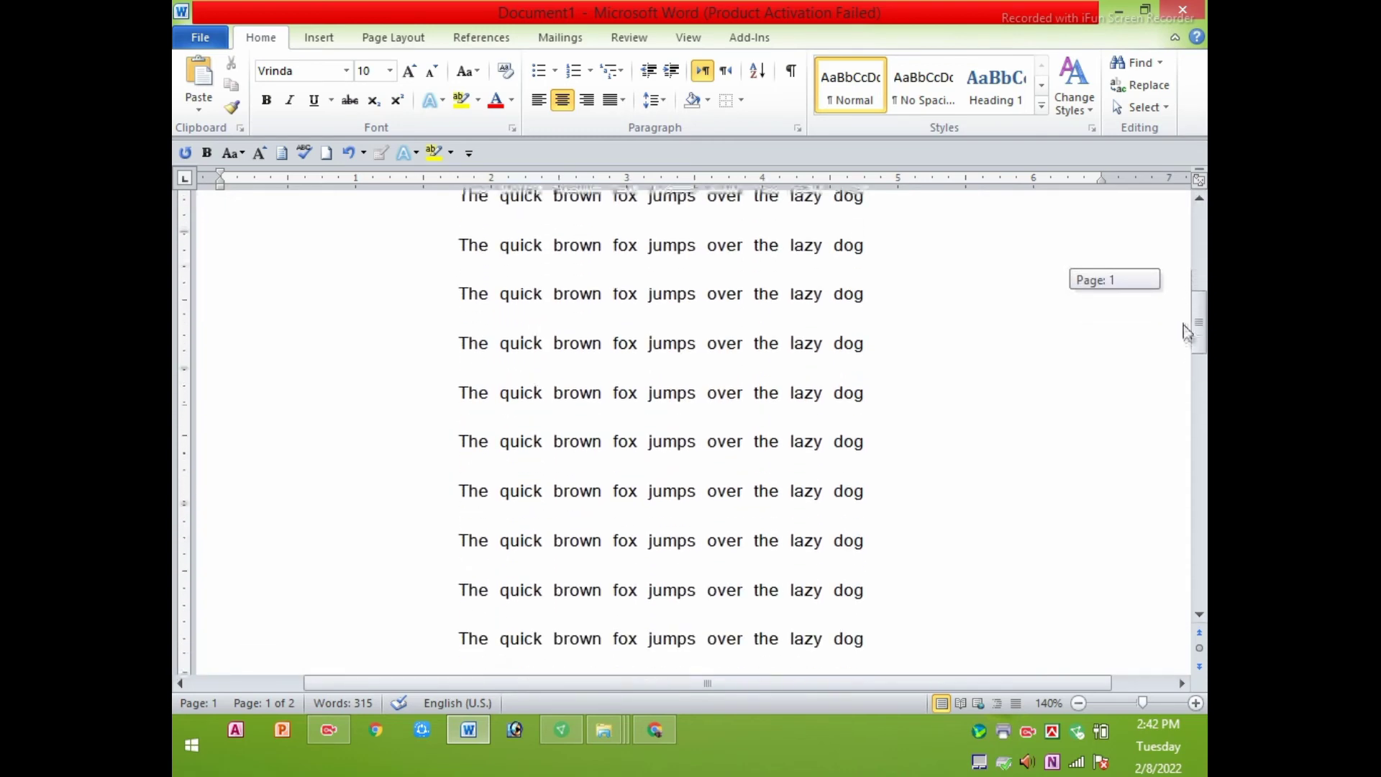
pyautogui.click(1199, 198)
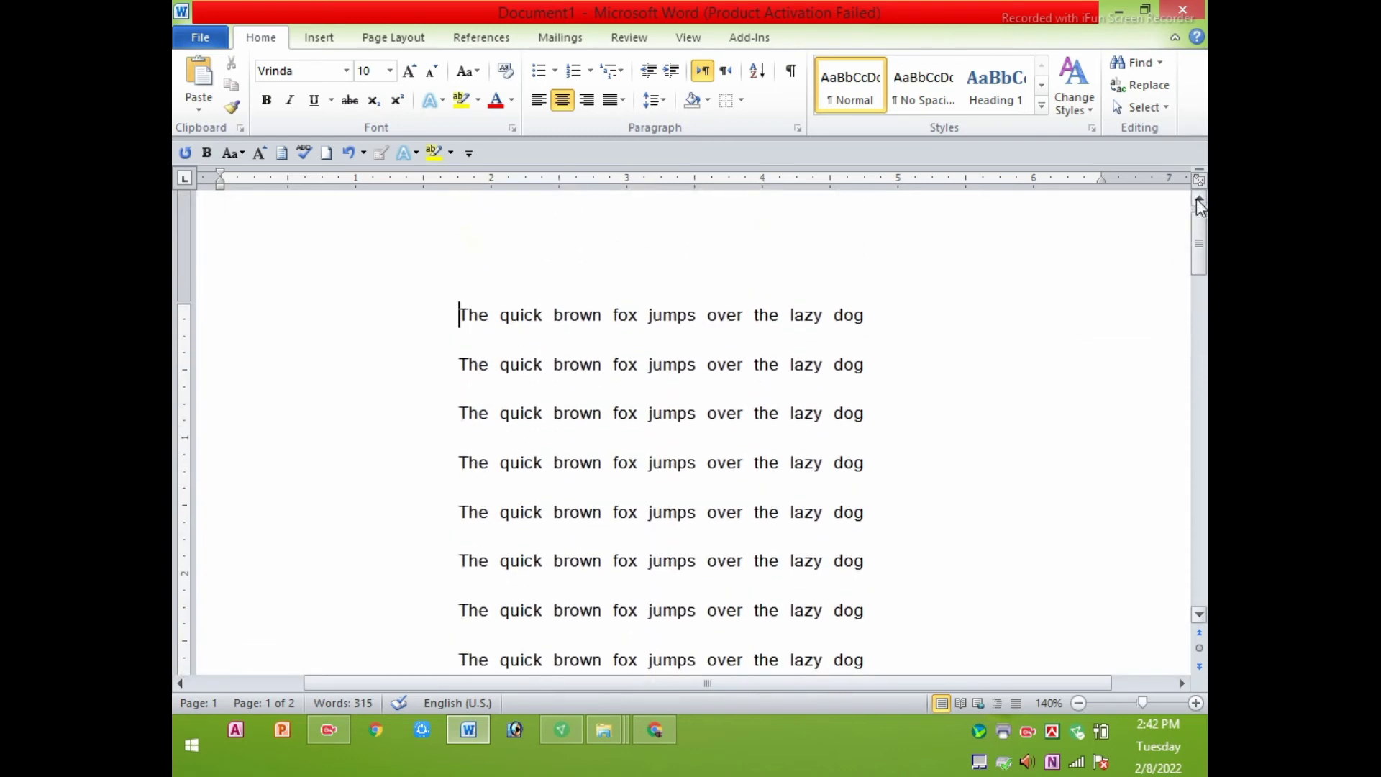
pyautogui.click(1199, 198)
pyautogui.click(1198, 617)
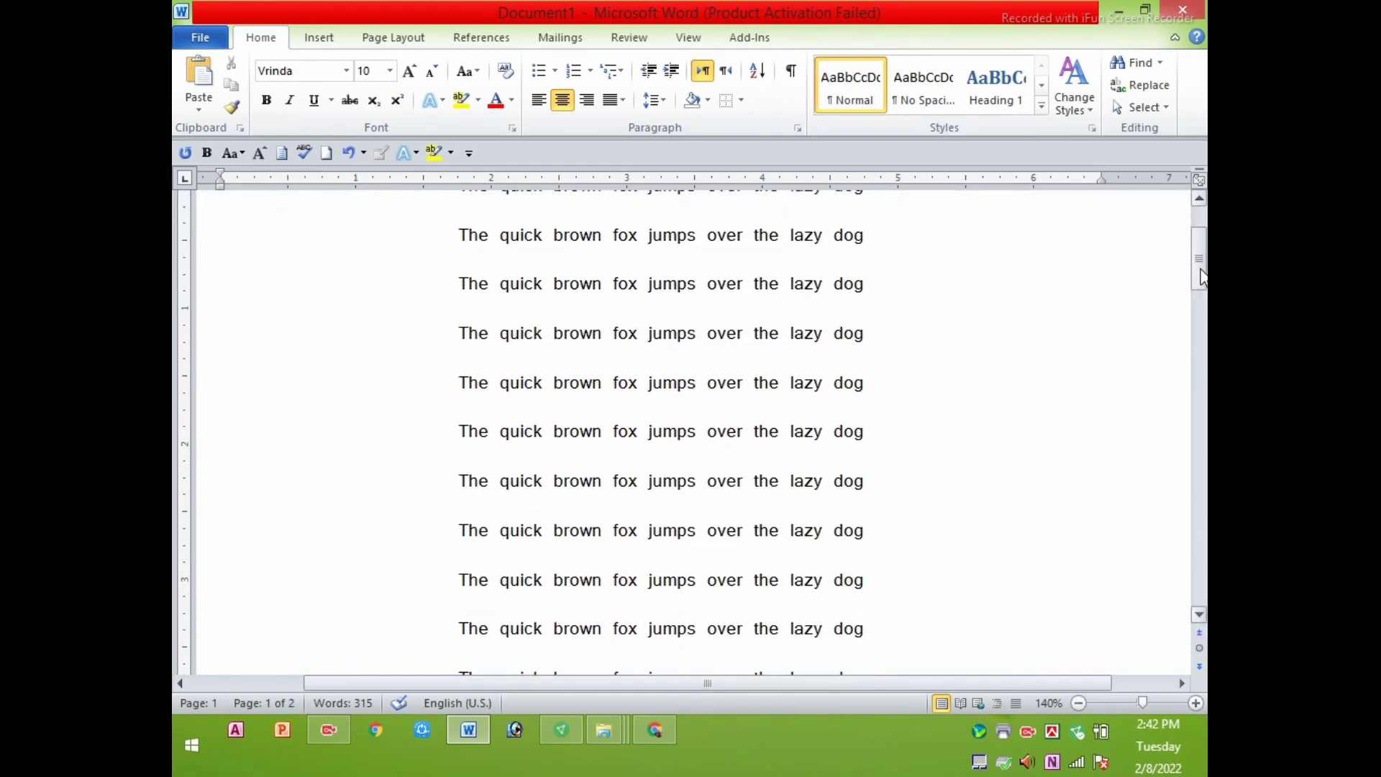
pyautogui.moveTo(1198, 259)
pyautogui.mouseDown()
pyautogui.moveTo(1198, 489)
pyautogui.moveTo(1197, 253)
pyautogui.mouseUp()
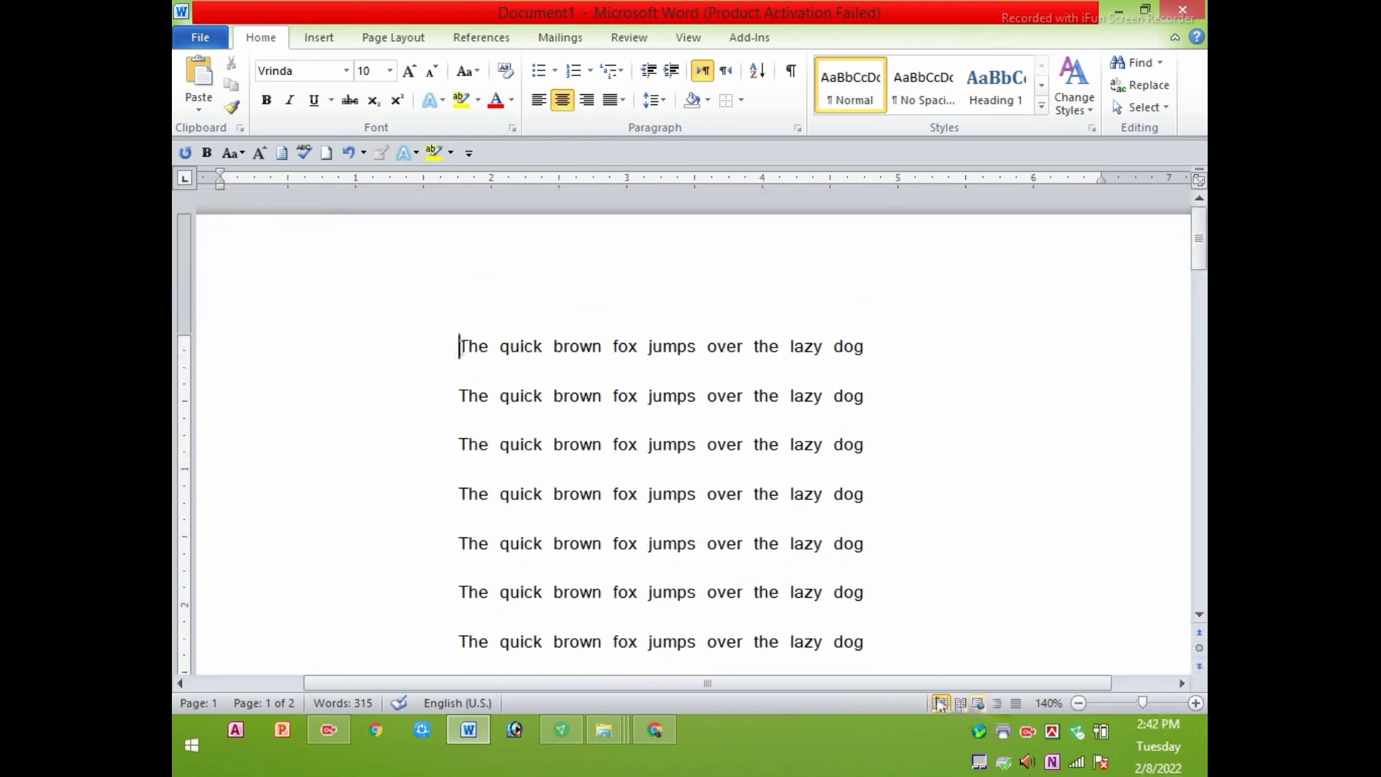
pyautogui.moveTo(892, 686); pyautogui.dragTo(886, 684)
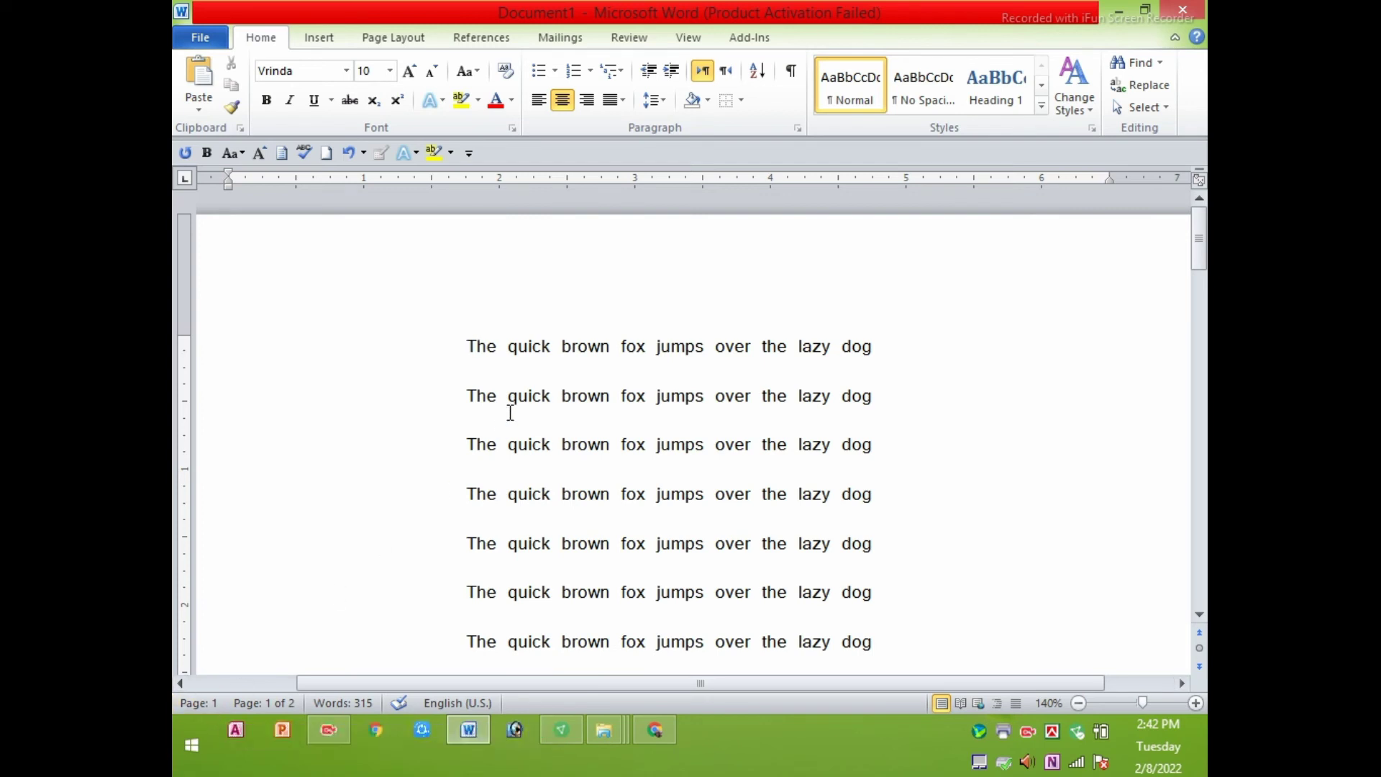
pyautogui.click(490, 352)
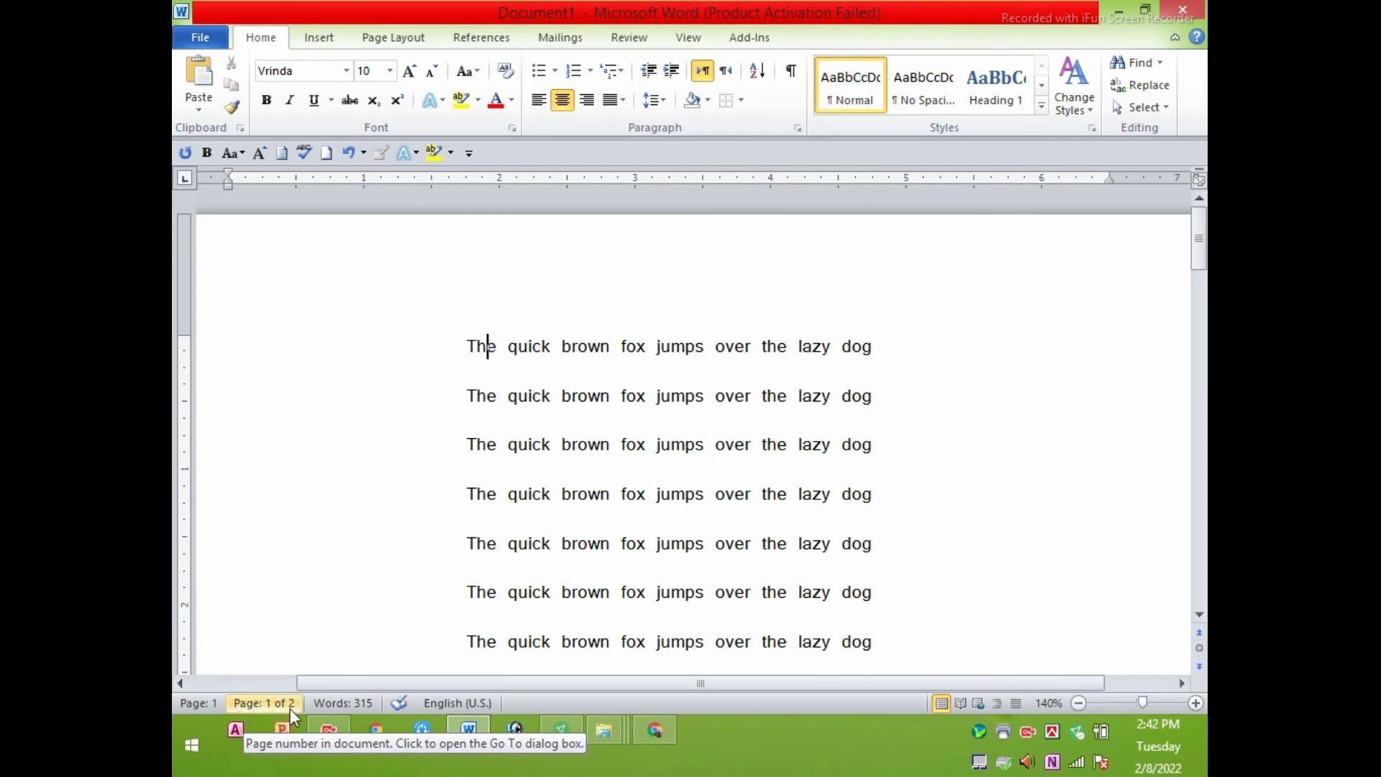
pyautogui.click(554, 424)
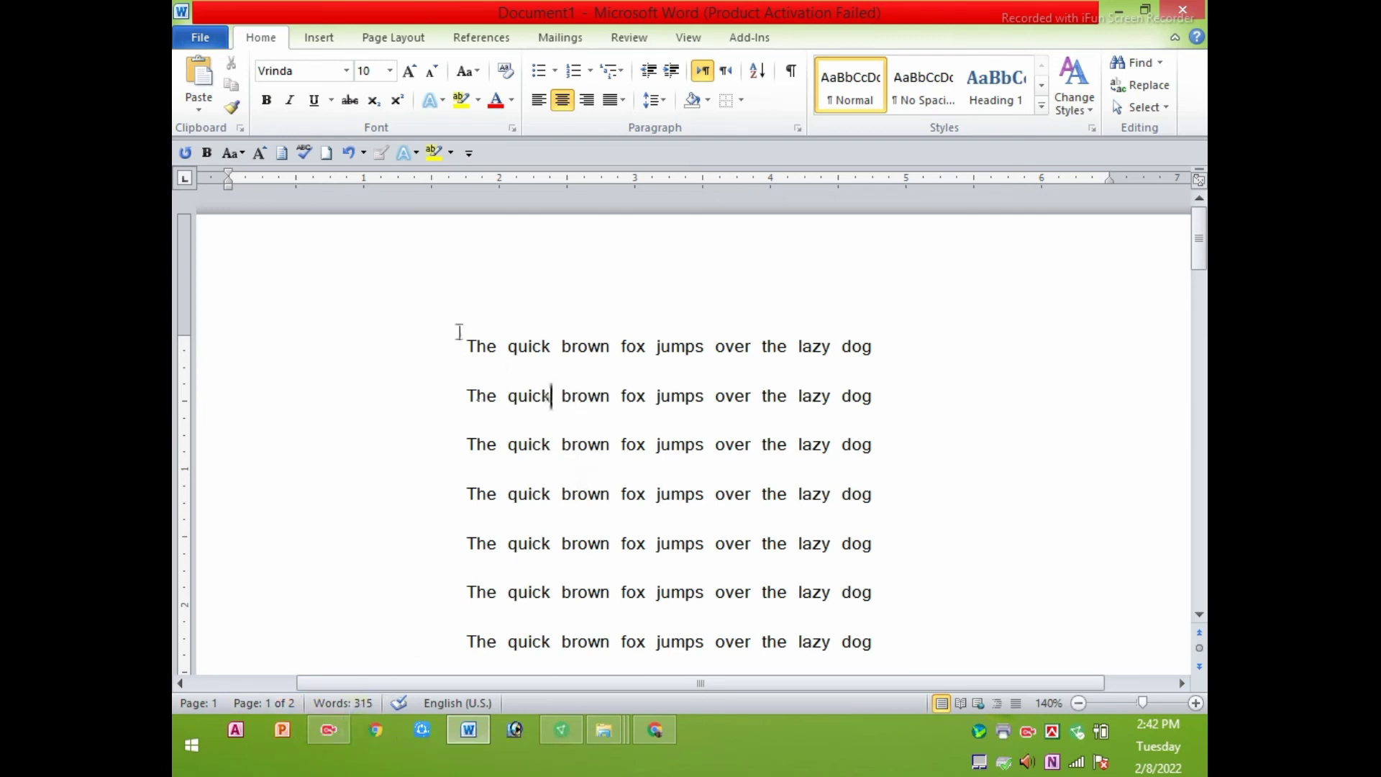
pyautogui.moveTo(465, 346)
pyautogui.mouseDown()
pyautogui.moveTo(555, 374)
pyautogui.moveTo(652, 568)
pyautogui.mouseUp()
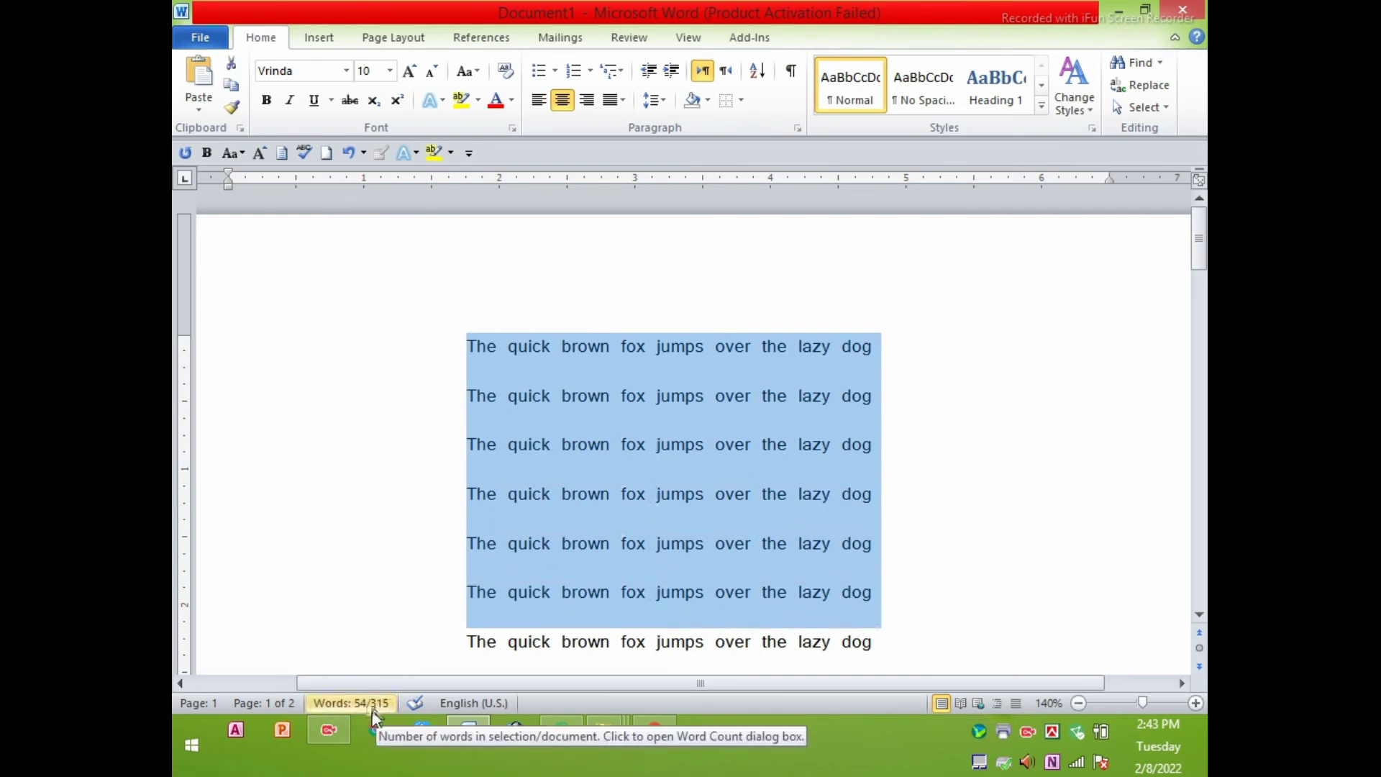
pyautogui.click(532, 498)
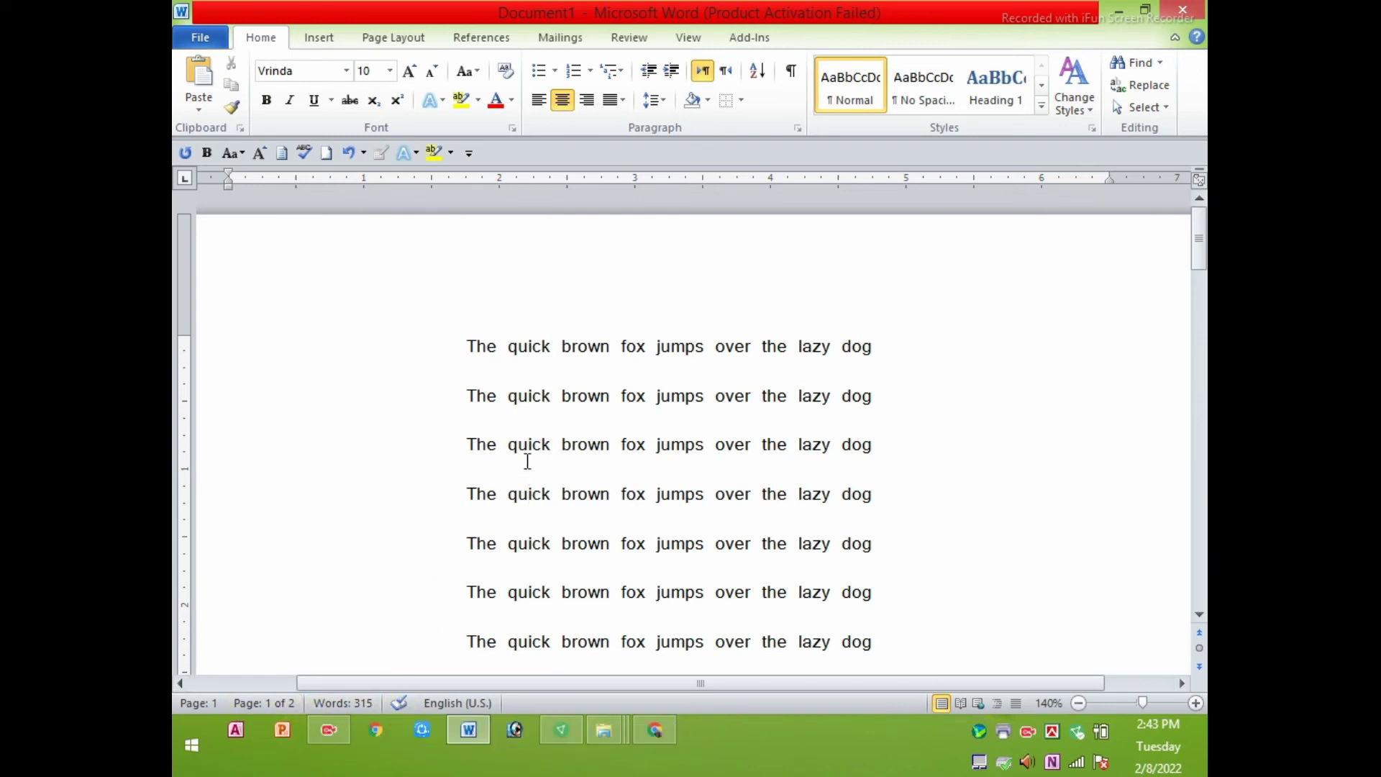
pyautogui.scroll(-1, 527, 460)
pyautogui.scroll(-1, 528, 461)
pyautogui.scroll(-1, 527, 461)
pyautogui.scroll(-1, 527, 460)
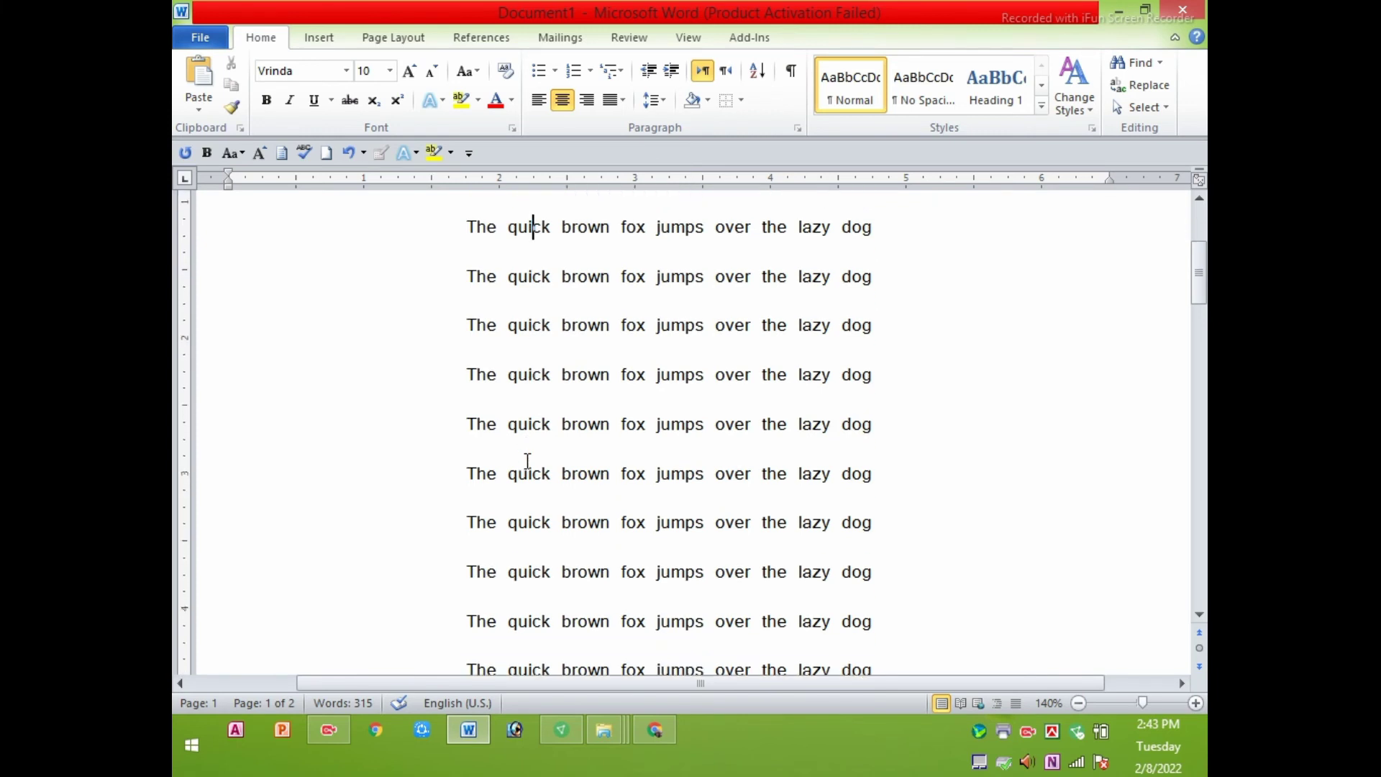
pyautogui.scroll(-1, 527, 461)
pyautogui.scroll(-2, 527, 461)
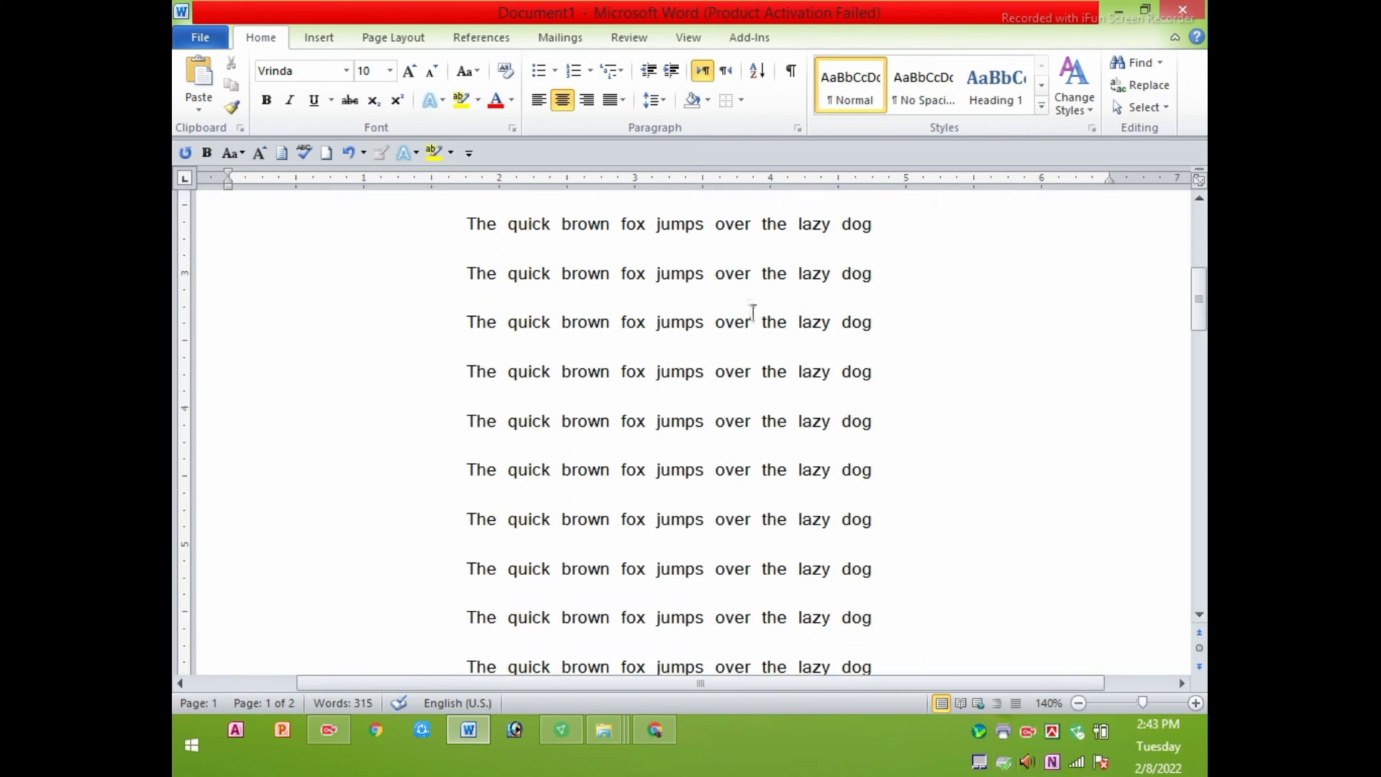
pyautogui.scroll(2, 748, 311)
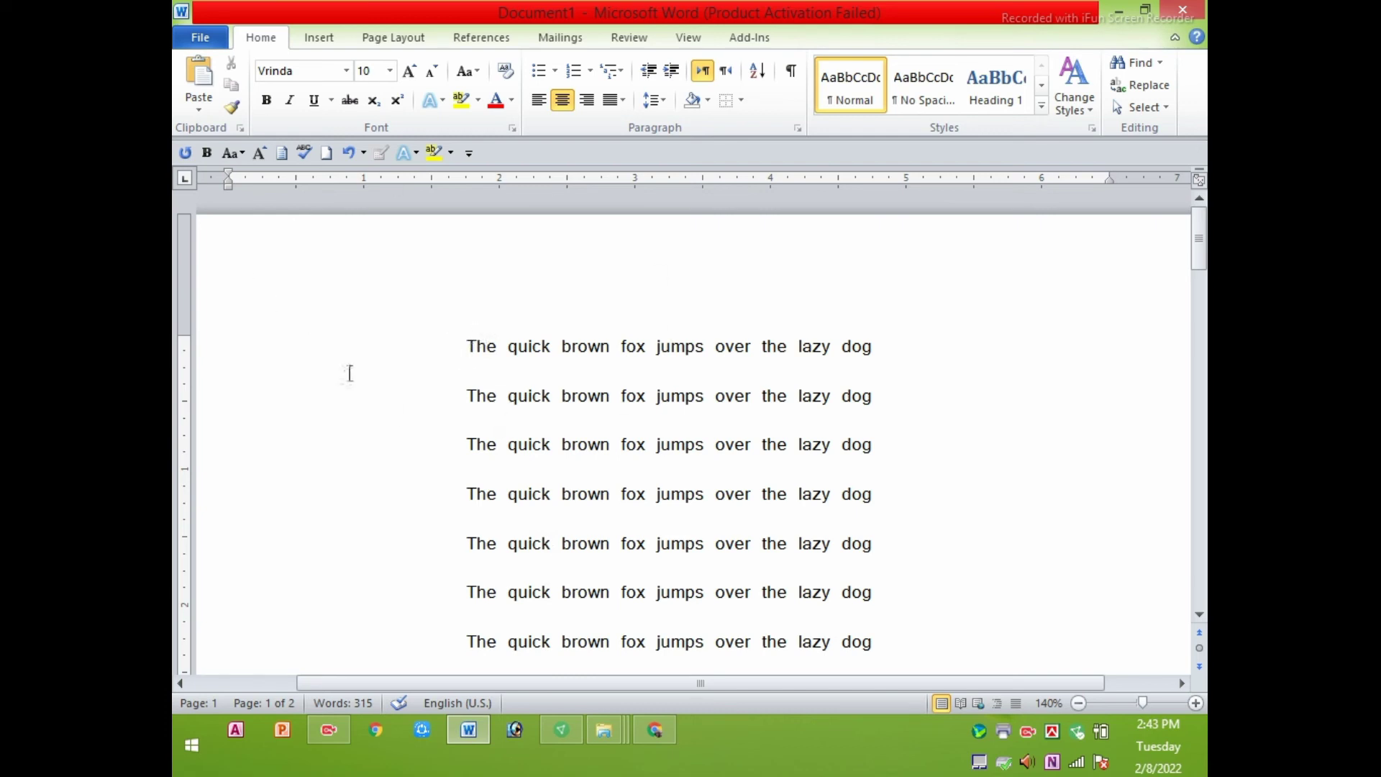
pyautogui.moveTo(431, 348); pyautogui.dragTo(878, 586)
pyautogui.click(957, 396)
pyautogui.click(892, 343)
pyautogui.press('Down')
pyautogui.hotkey('shift', 'Home')
pyautogui.press('Delete')
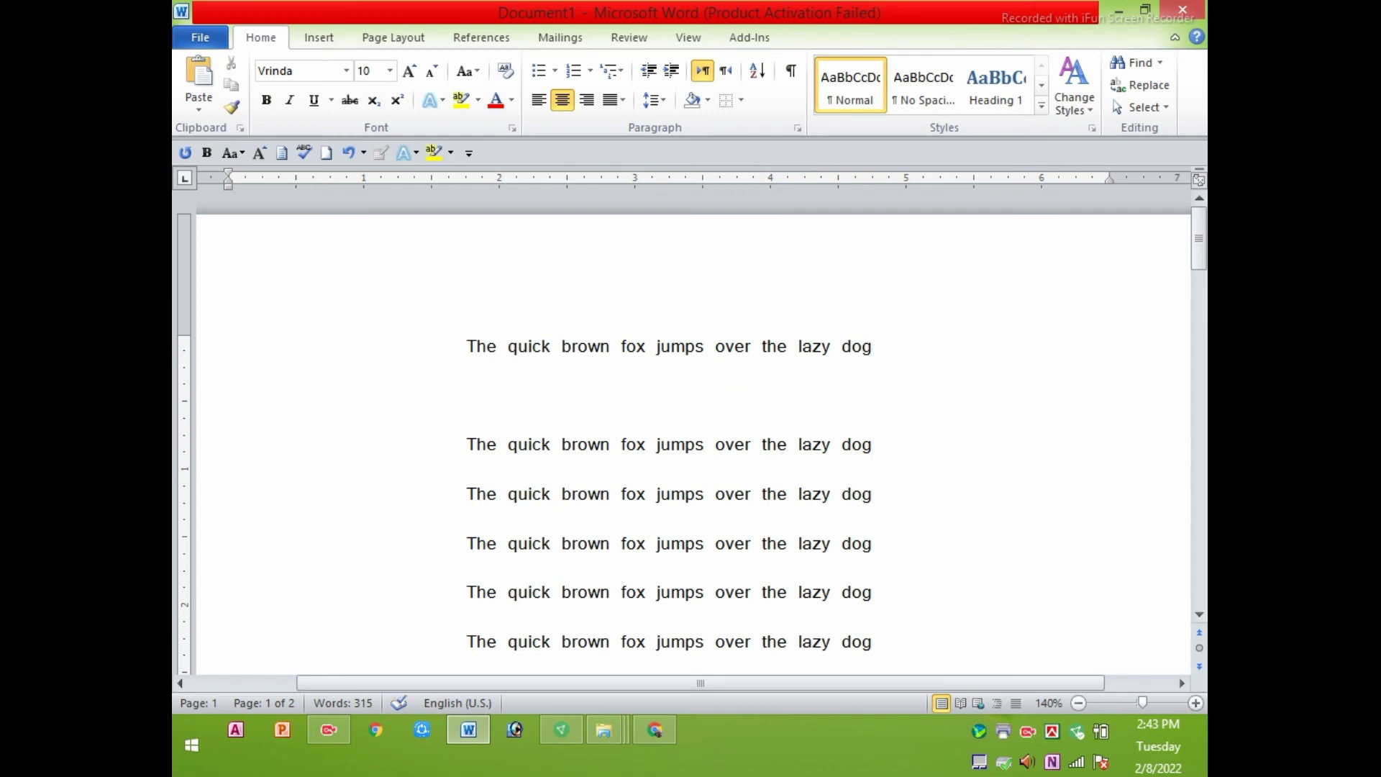
pyautogui.press('Down')
pyautogui.press('Home')
pyautogui.hotkey('shift', 'End')
pyautogui.press('Delete')
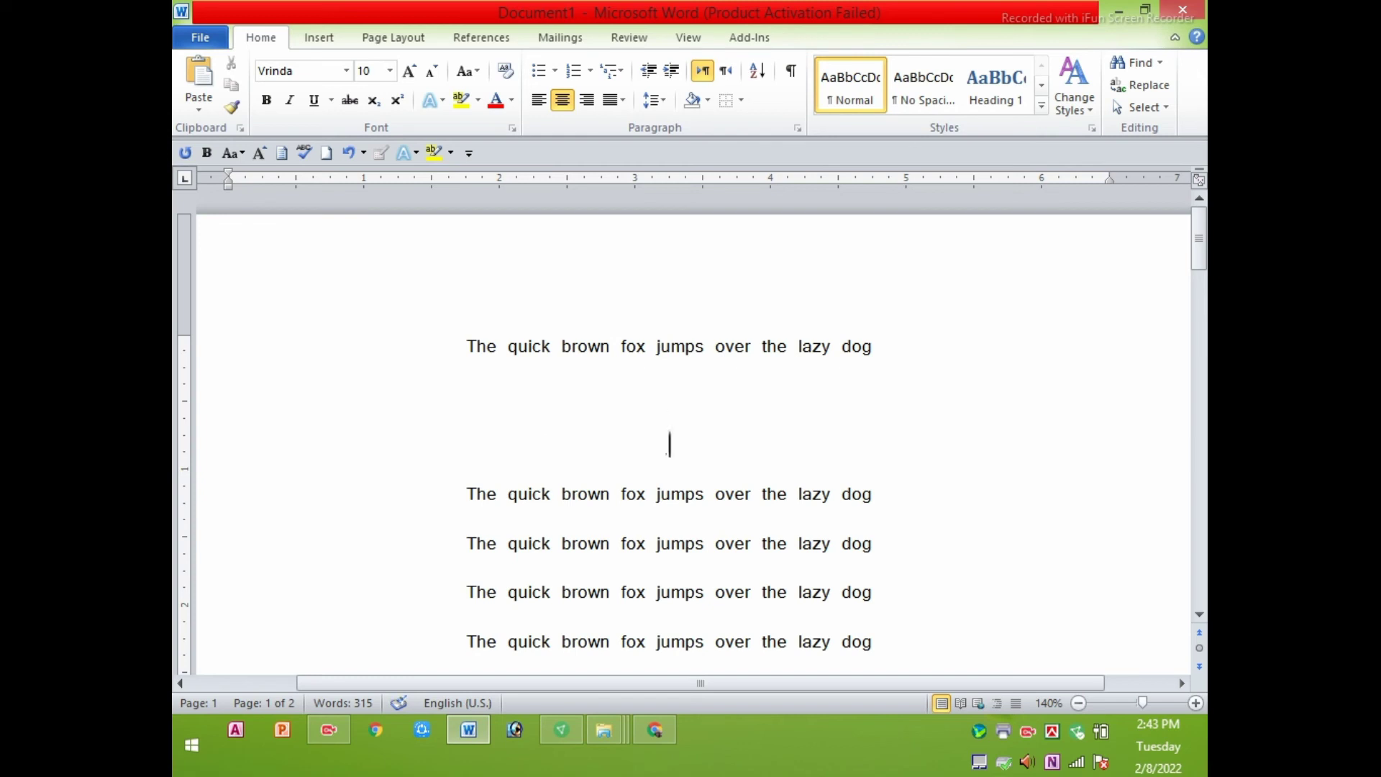
pyautogui.press('Down')
pyautogui.press('Home')
pyautogui.hotkey('shift', 'End')
pyautogui.press('Delete')
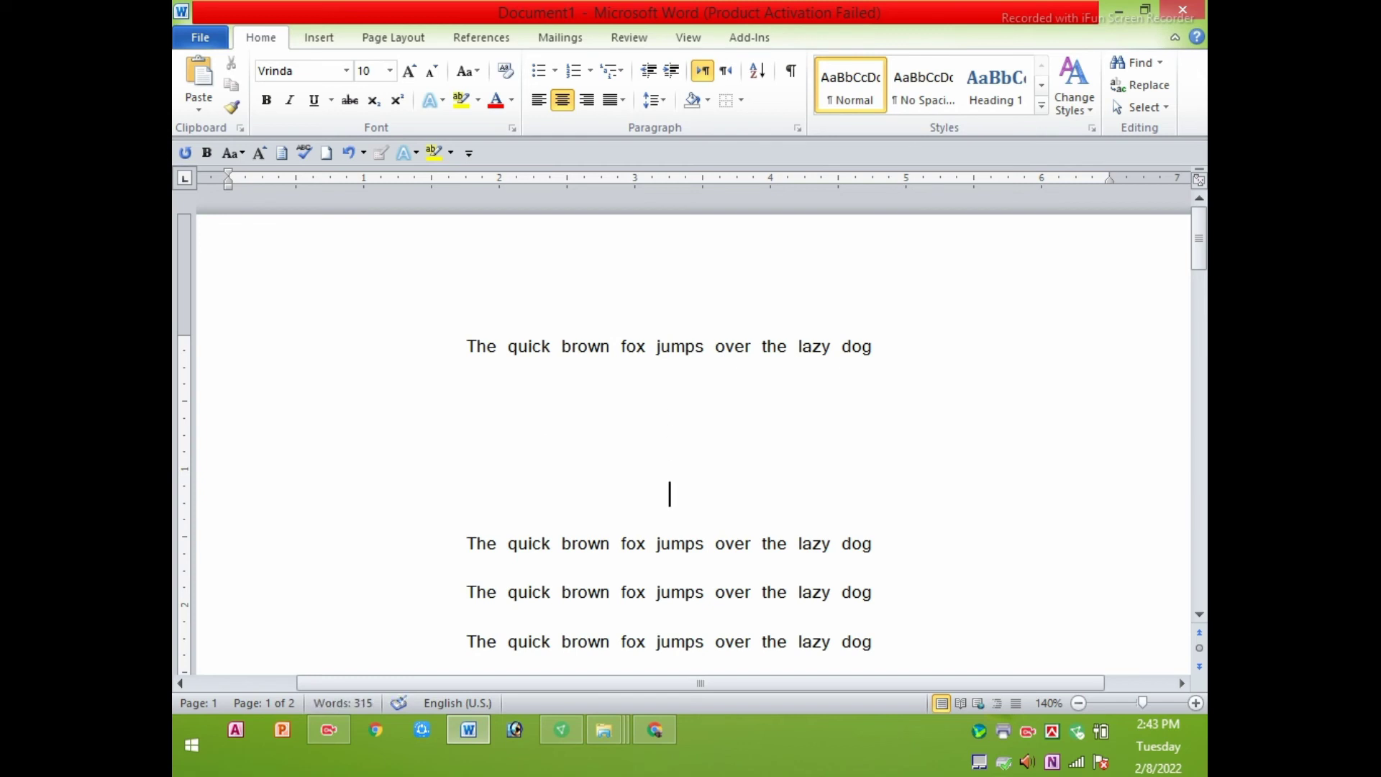
pyautogui.hotkey('ctrl', 'z')
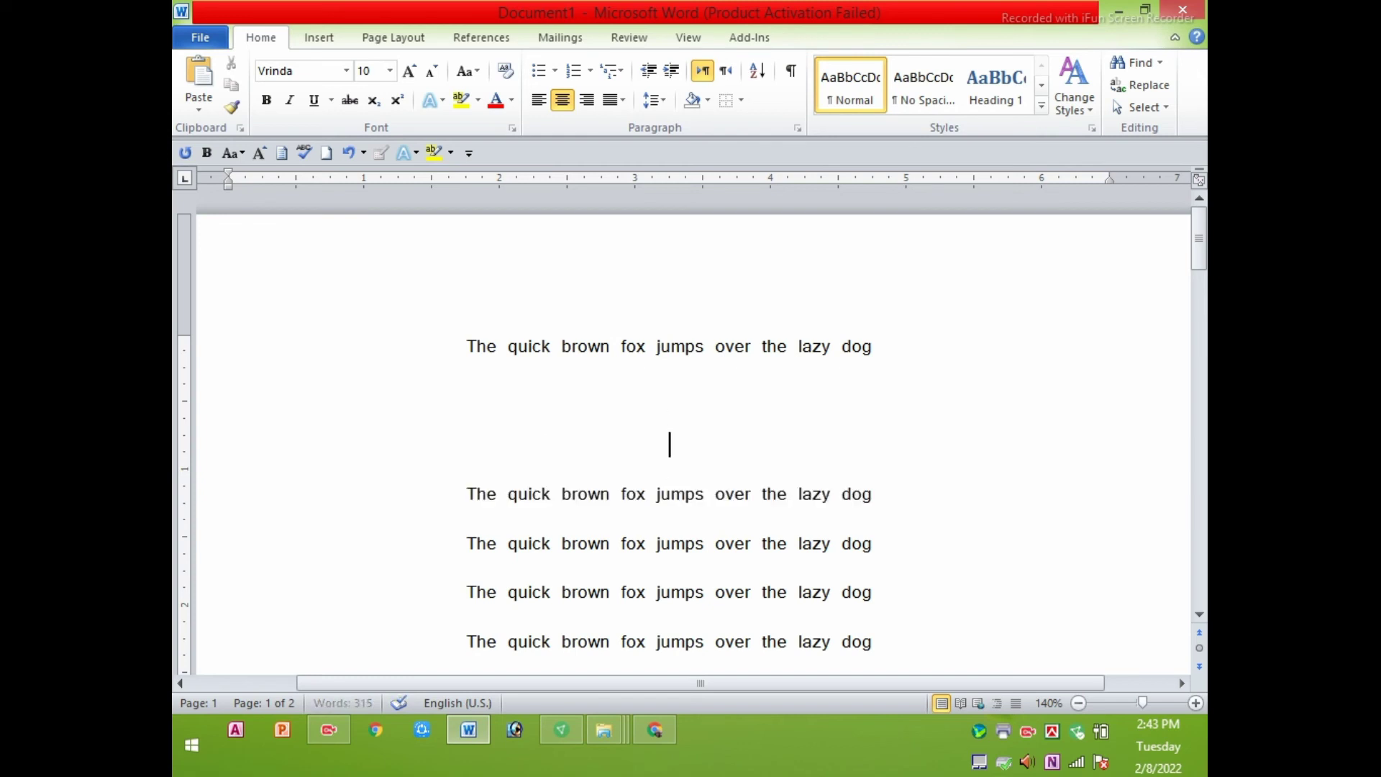
pyautogui.hotkey('ctrl', 'z')
pyautogui.hotkey('ctrl', 'z')
pyautogui.click(562, 100)
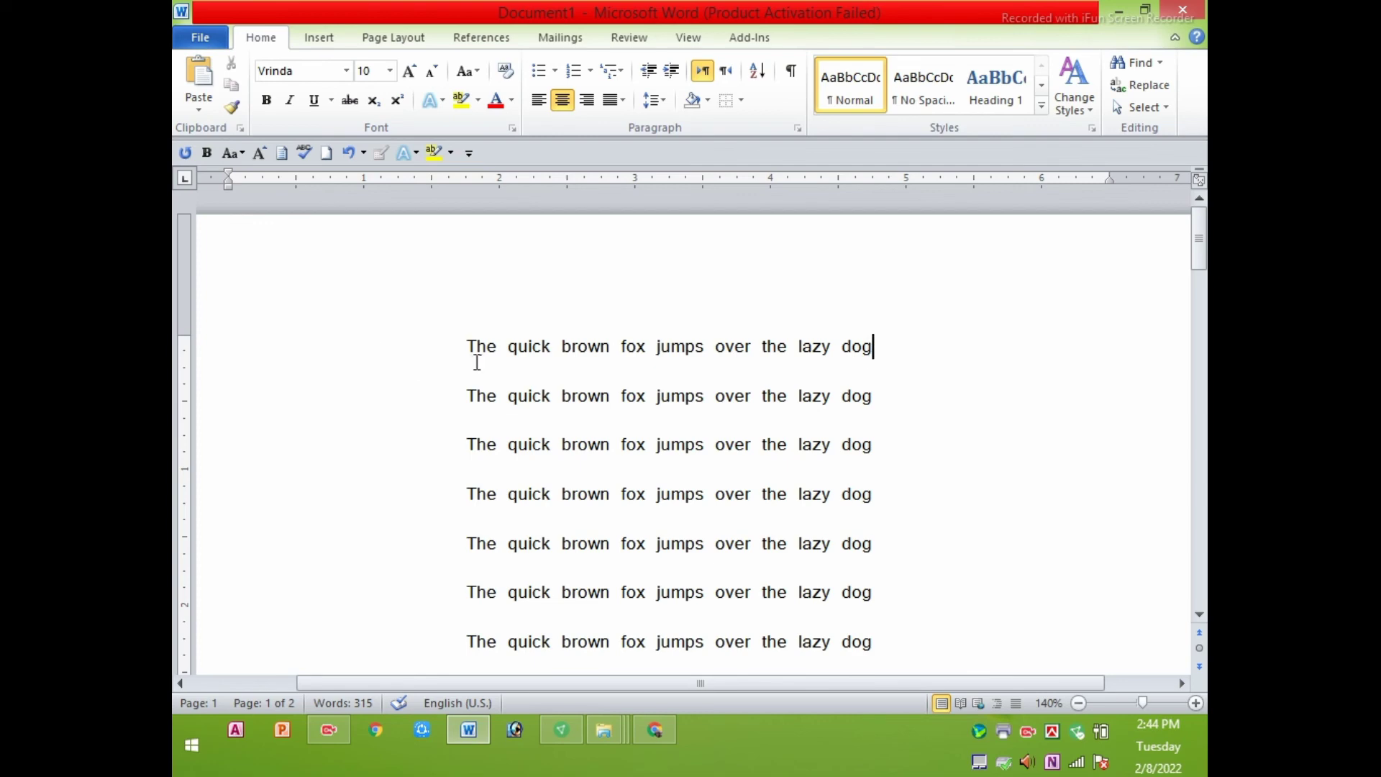
# Step: Left-align all the quick brown fox lines, then put the caret at the start of the first line
pyautogui.moveTo(467, 347)
pyautogui.mouseDown()
pyautogui.moveTo(979, 655)
pyautogui.moveTo(830, 218)
pyautogui.mouseUp()
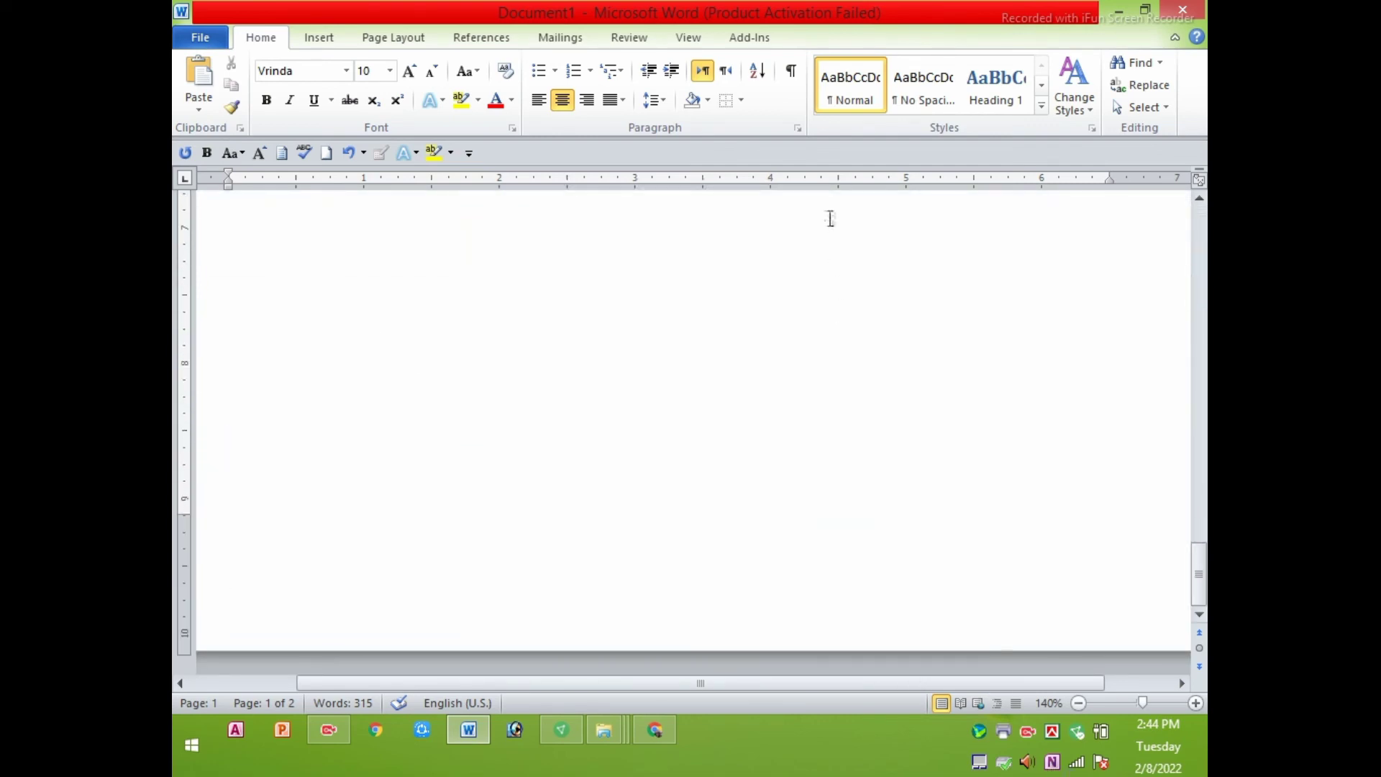
pyautogui.scroll(5, 827, 218)
pyautogui.scroll(5, 827, 218)
pyautogui.scroll(3, 827, 219)
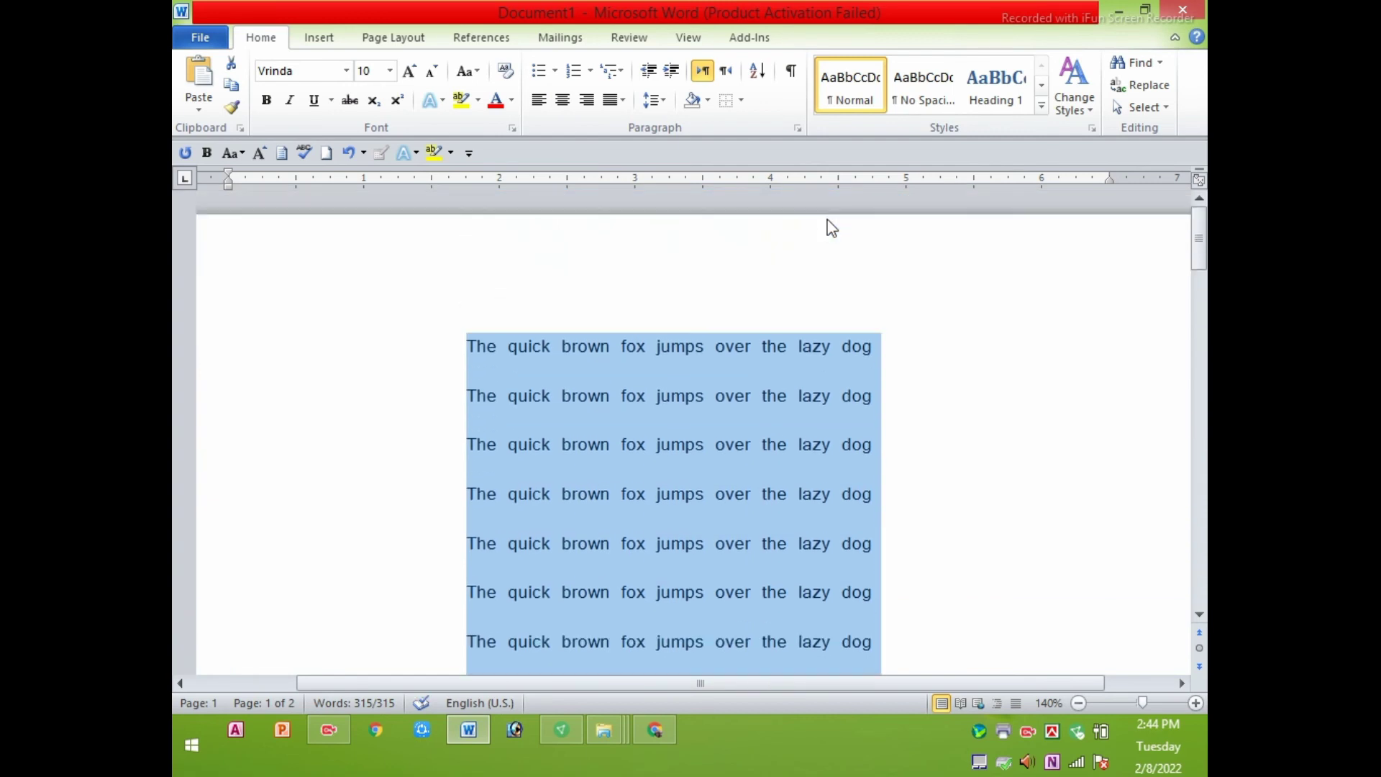
pyautogui.click(539, 99)
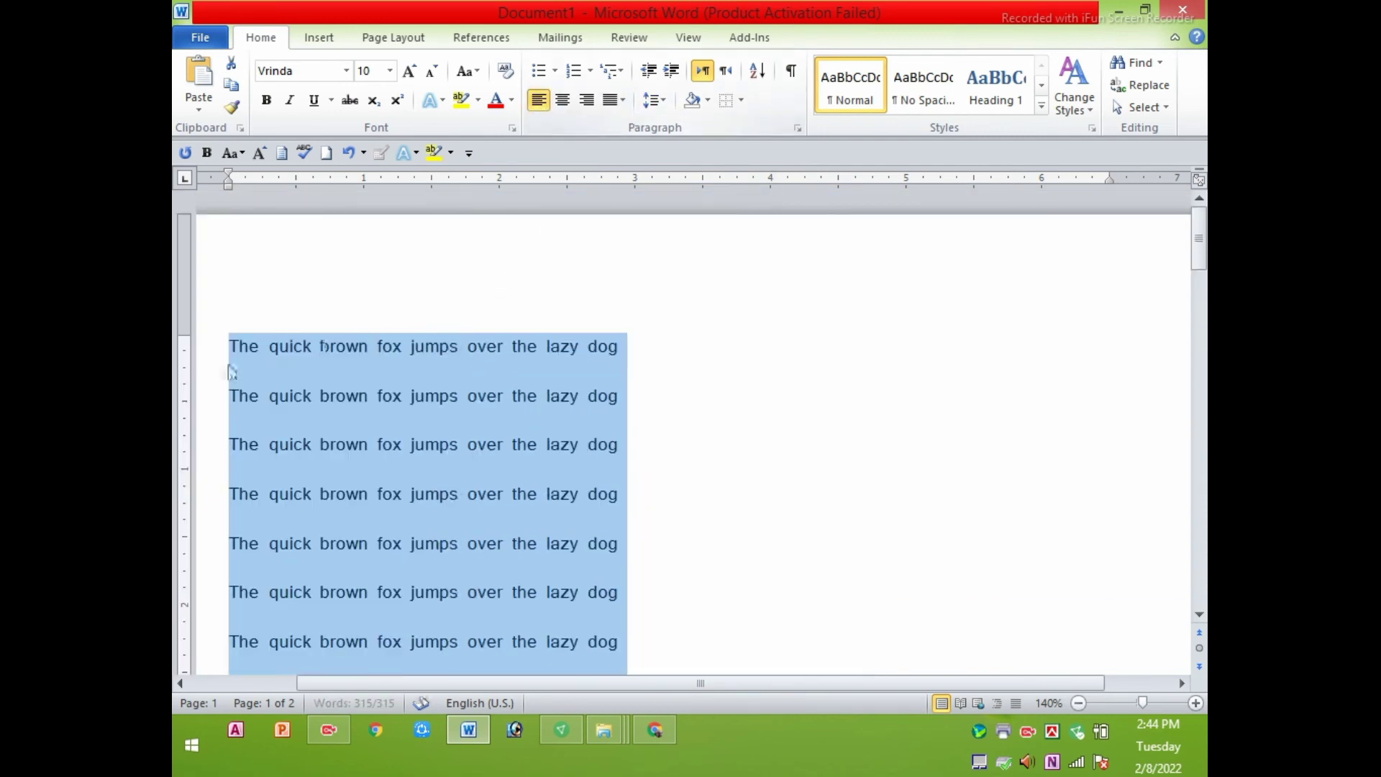
pyautogui.click(293, 291)
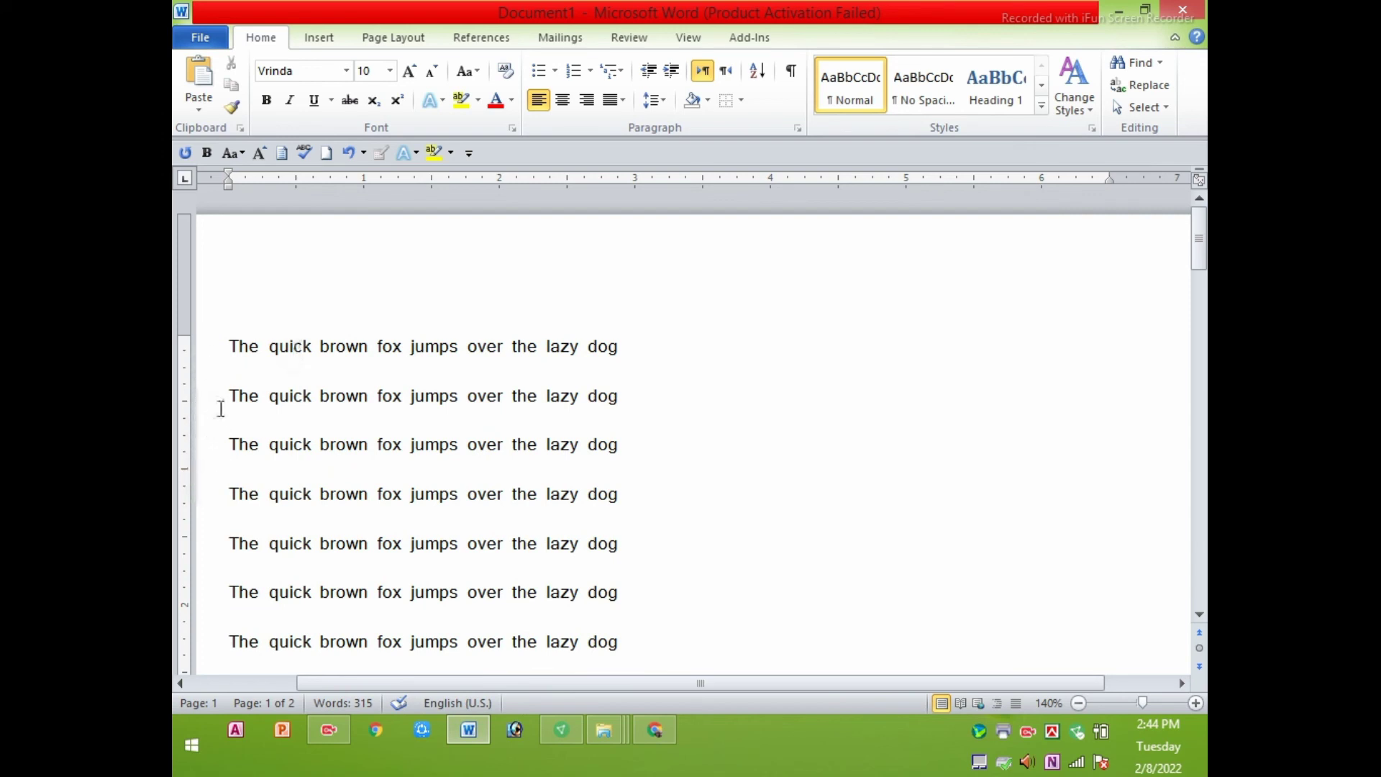
pyautogui.click(222, 346)
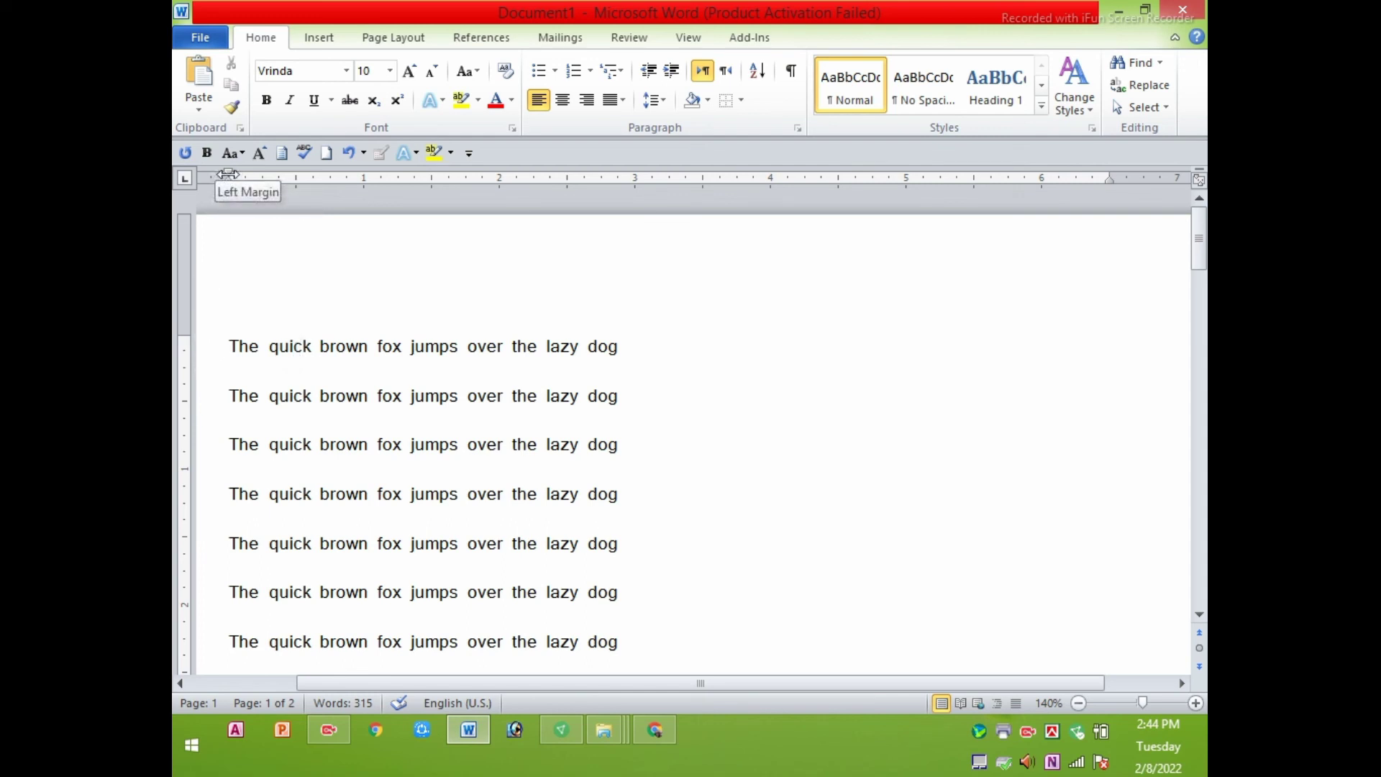
# Step: Drag the Left Margin marker on the horizontal ruler to the right and review the shifted text
pyautogui.moveTo(227, 174); pyautogui.dragTo(332, 184)
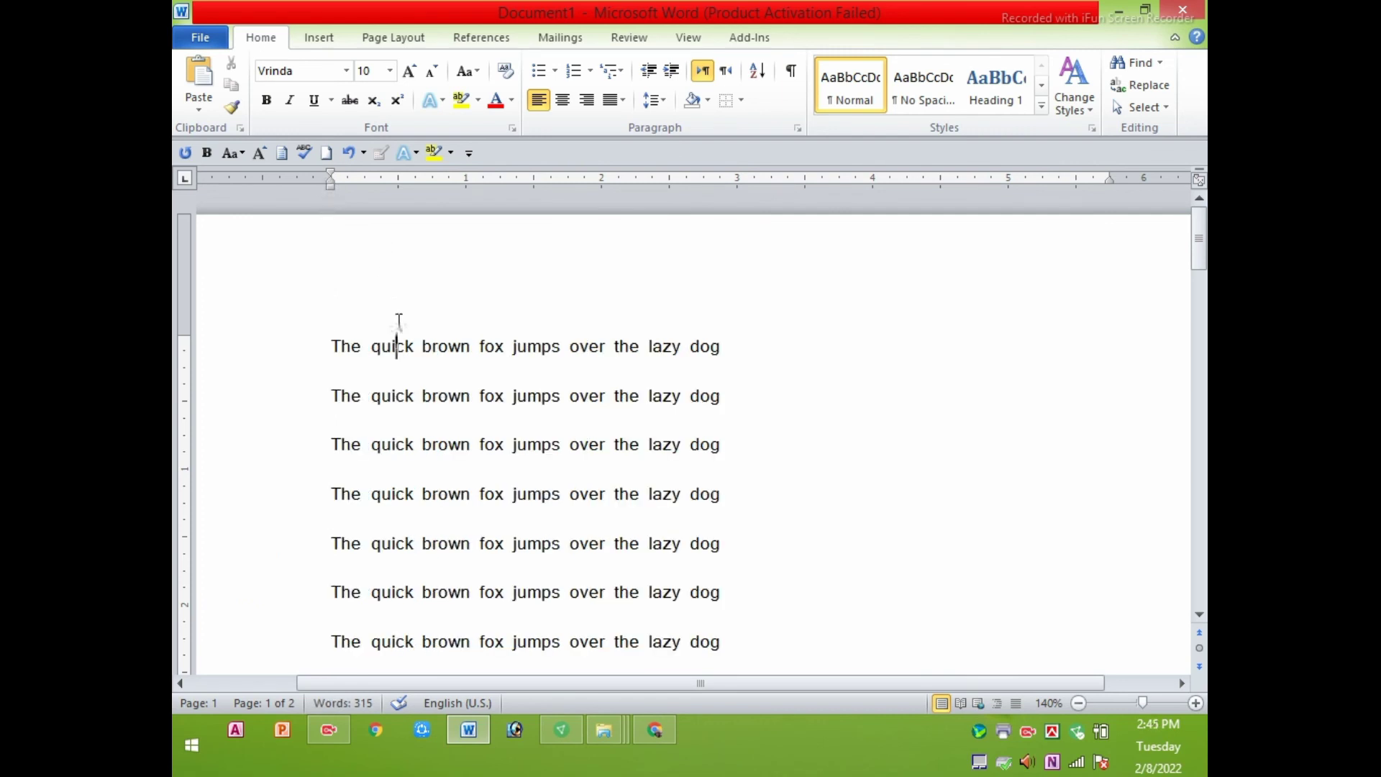
pyautogui.click(481, 279)
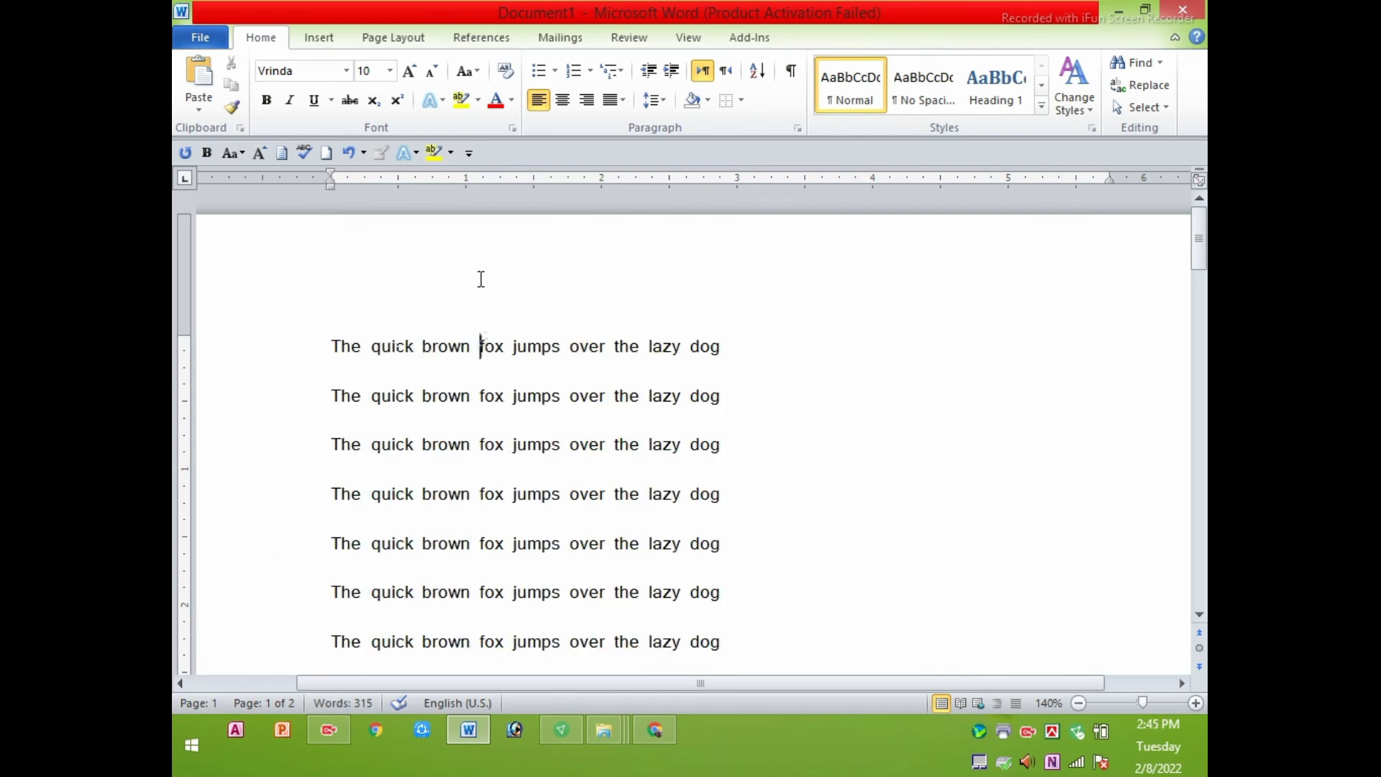
pyautogui.click(353, 344)
pyautogui.scroll(-5, 756, 353)
pyautogui.scroll(-1, 756, 353)
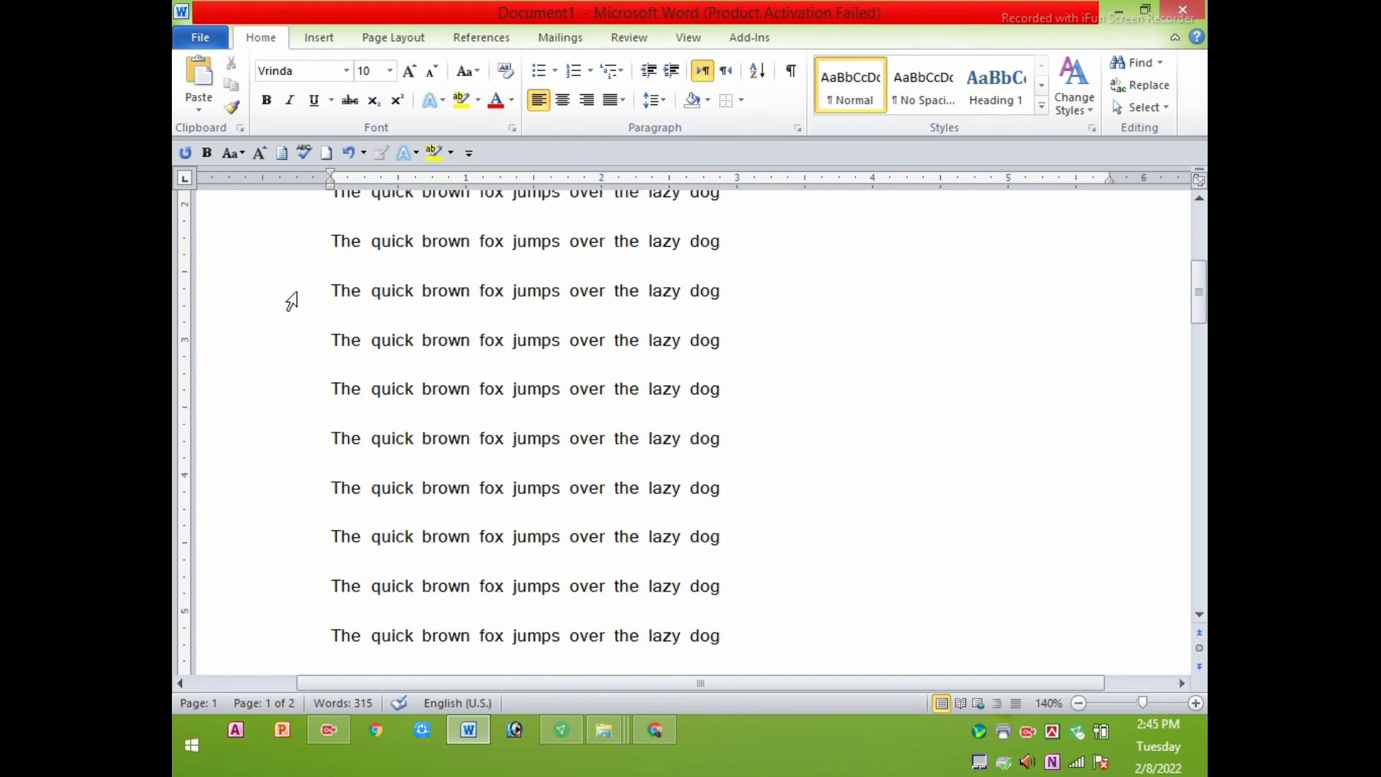
pyautogui.scroll(6, 291, 301)
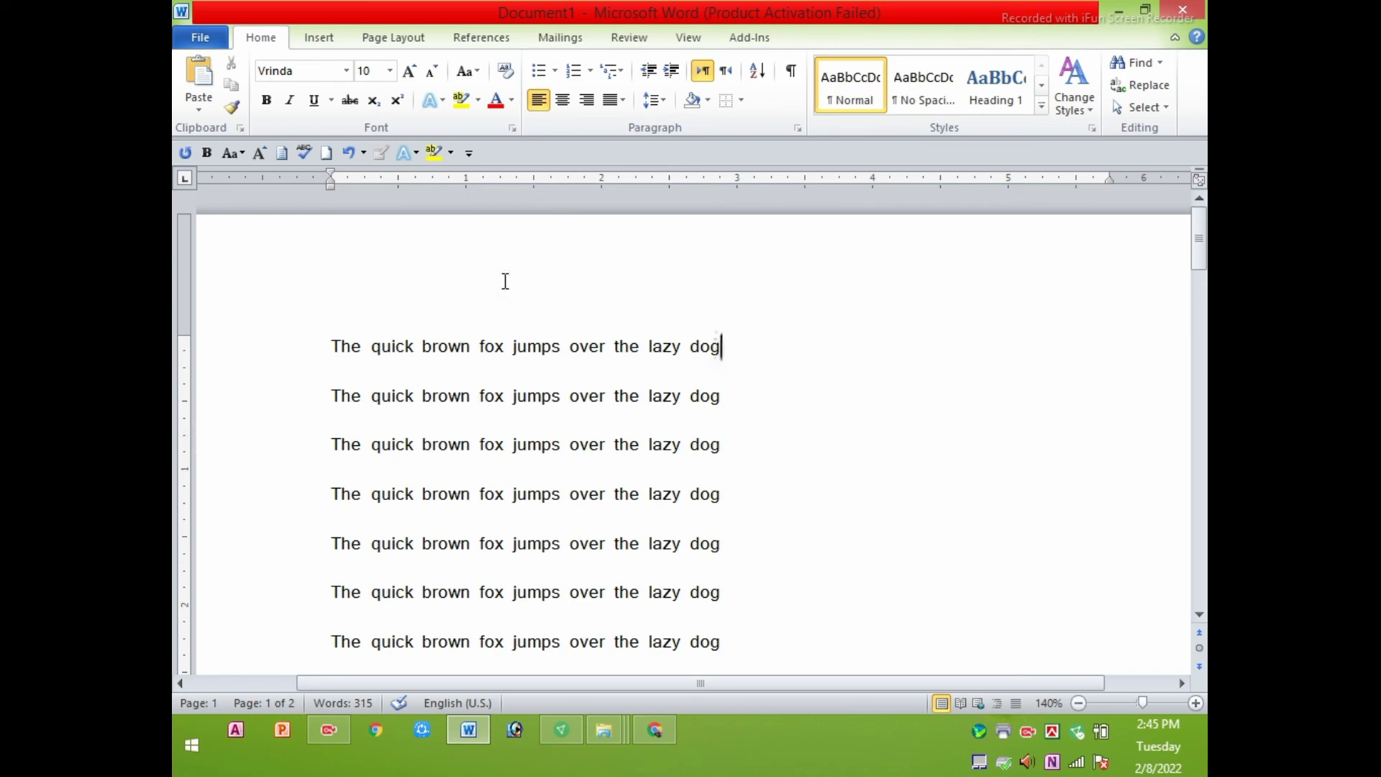
# Step: On the View tab, turn the Ruler off and back on, then click into line 1
pyautogui.click(700, 43)
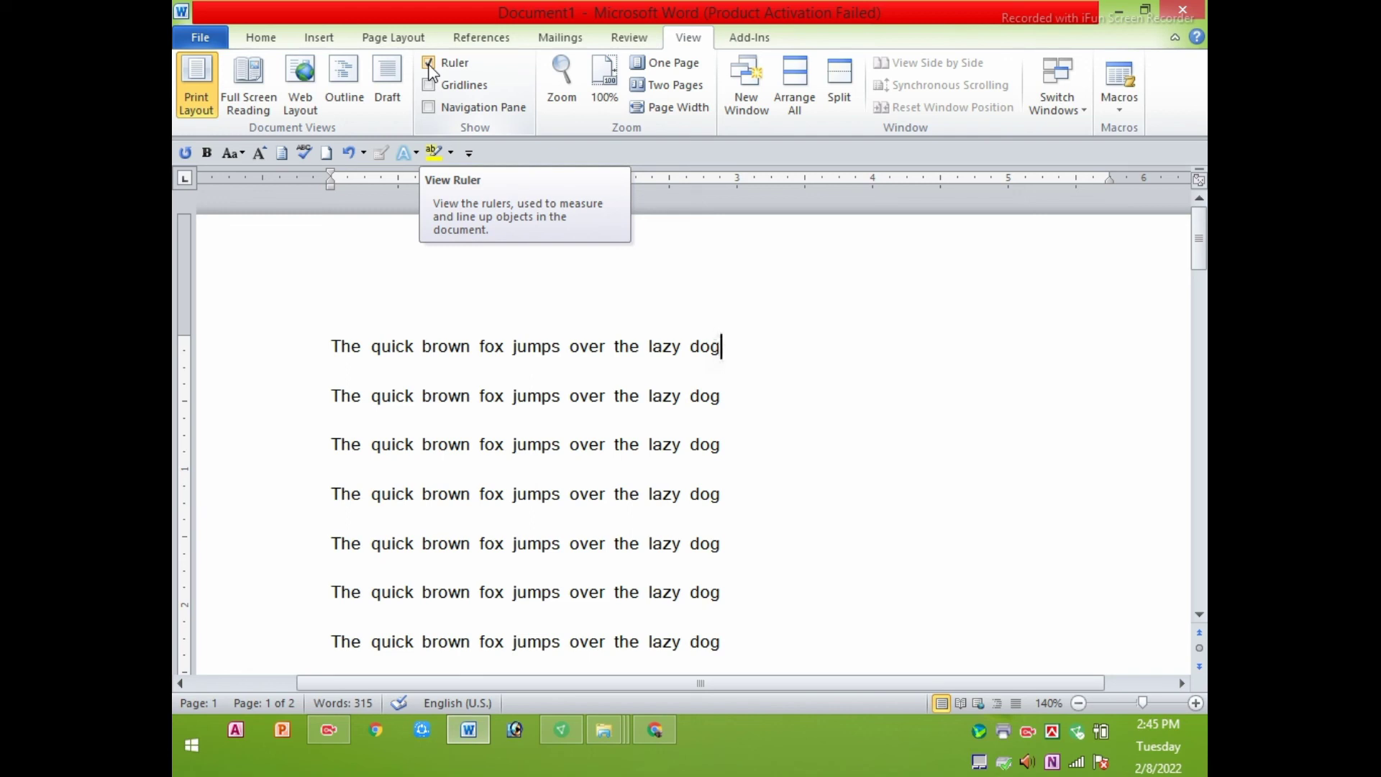
pyautogui.click(428, 63)
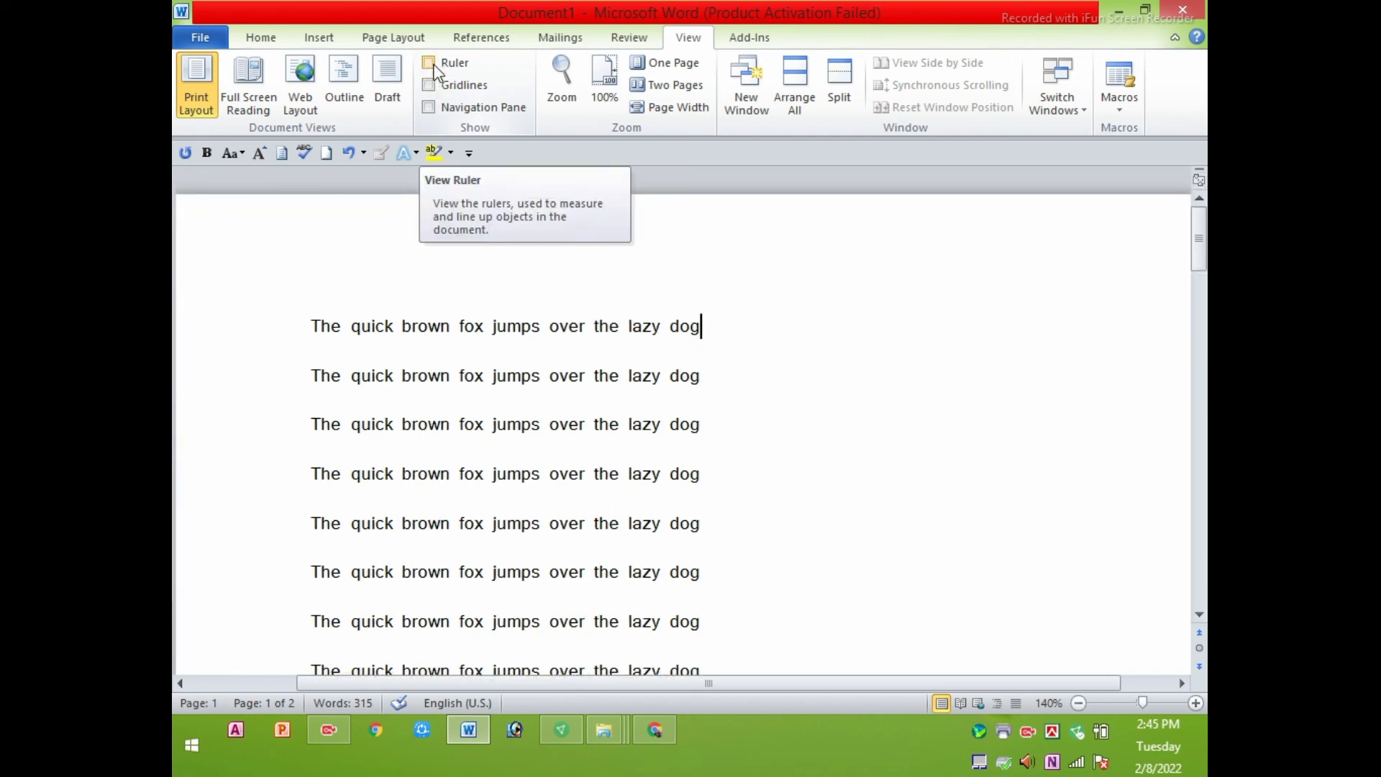
pyautogui.click(429, 64)
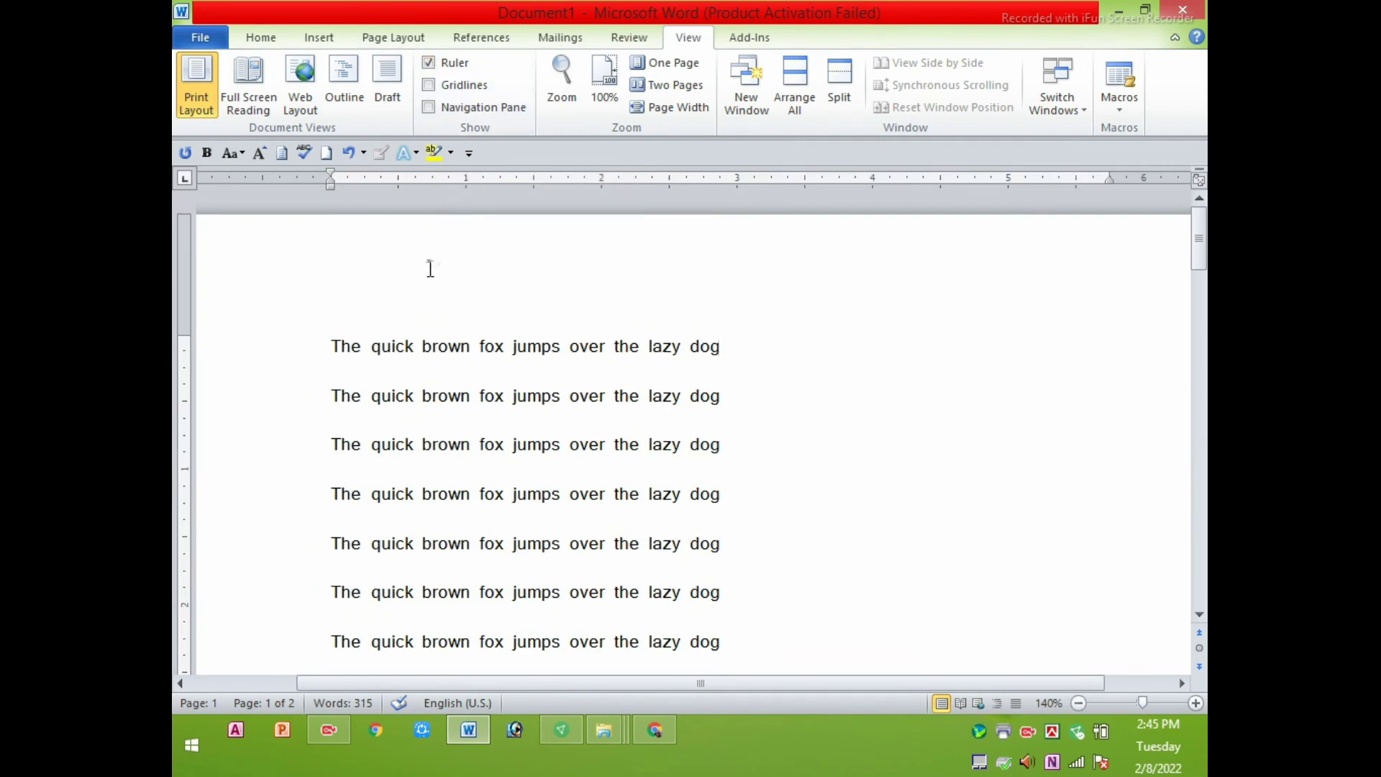
pyautogui.click(332, 367)
pyautogui.click(734, 353)
# Step: Enlarge the font of the first seven quick brown fox lines with the grow-font shortcut
pyautogui.moveTo(323, 341); pyautogui.dragTo(728, 651)
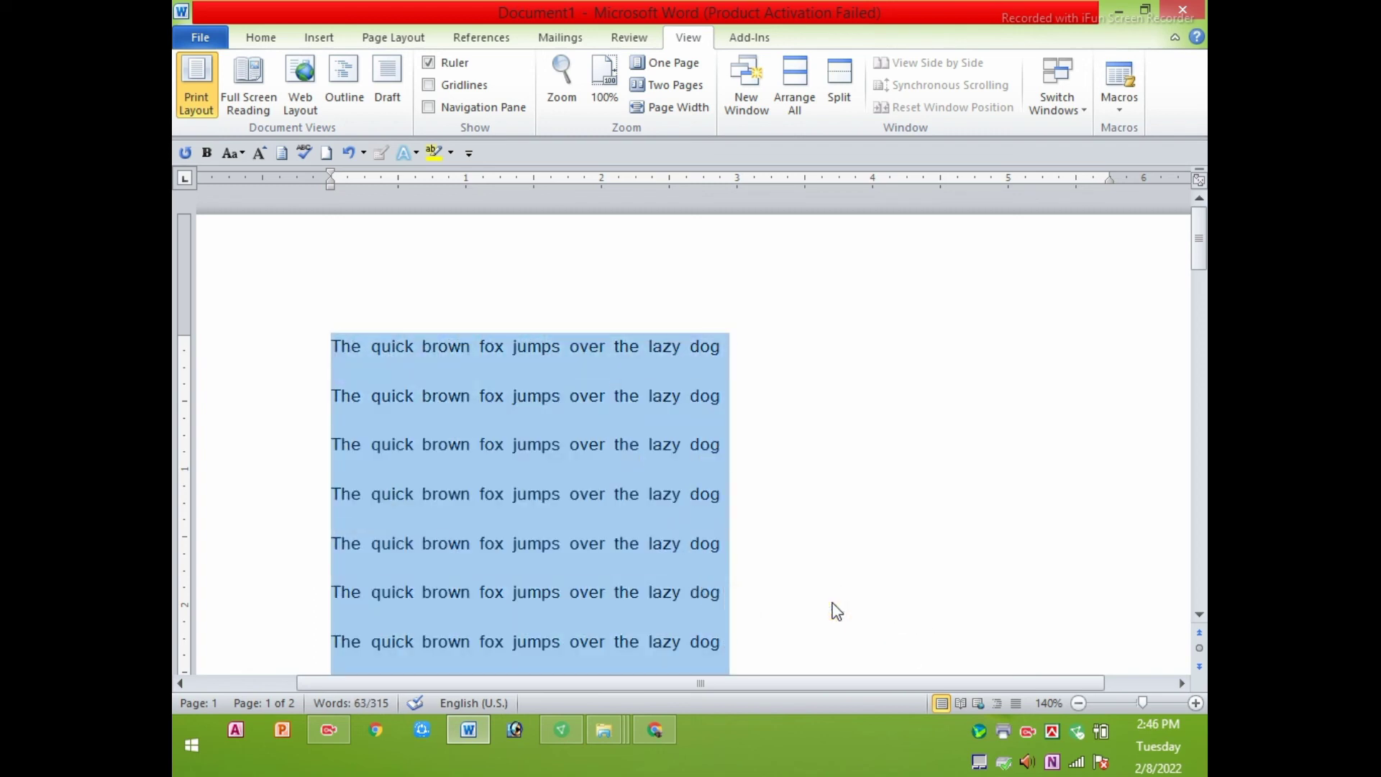
pyautogui.hotkey('ctrl', 'shift', '.')
pyautogui.hotkey('ctrl', 'shift', '.')
pyautogui.hotkey('ctrl', 'shift', '.')
pyautogui.hotkey('ctrl', 'shift', '.')
pyautogui.hotkey('ctrl', 'shift', '.')
pyautogui.hotkey('ctrl', 'shift', '.')
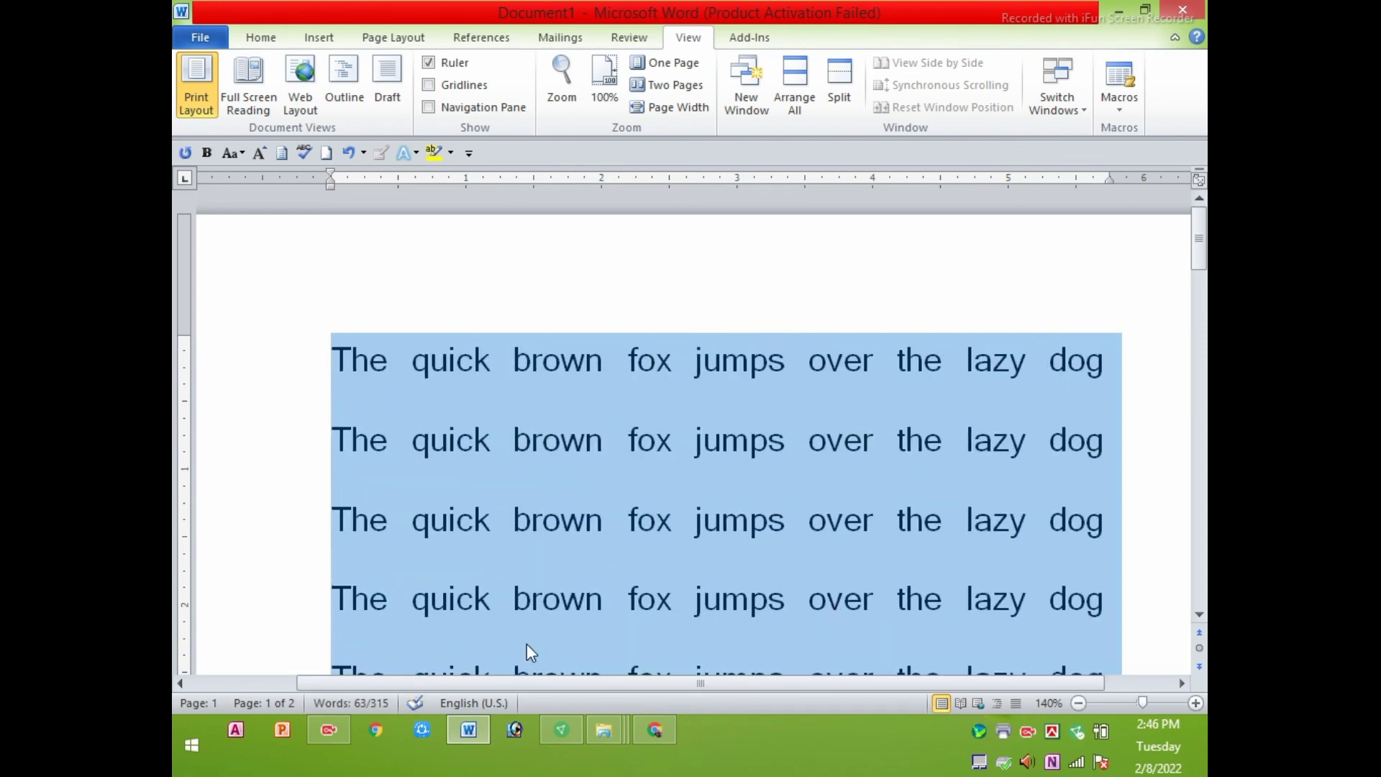
pyautogui.click(804, 438)
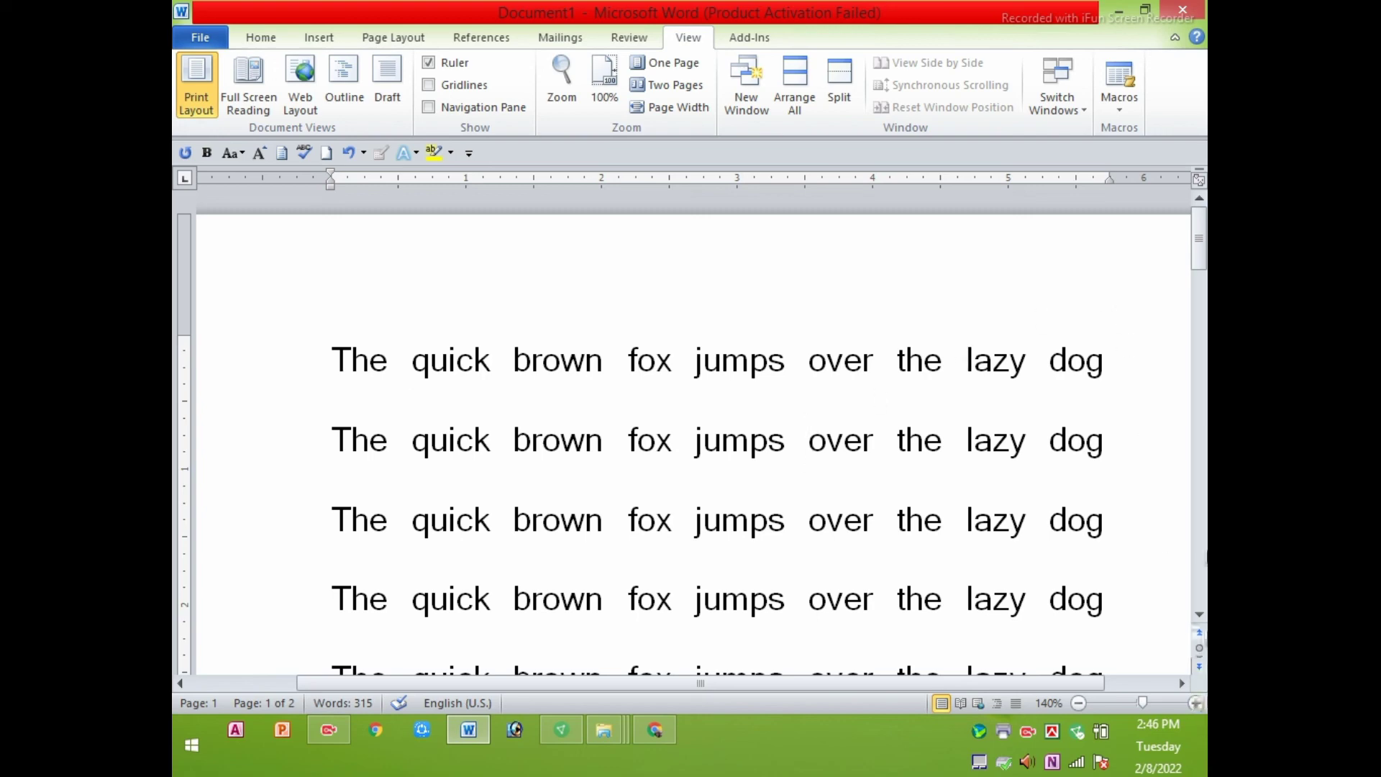
# Step: Minimise Word and refresh the desktop twice from its right-click menu
pyautogui.click(1118, 10)
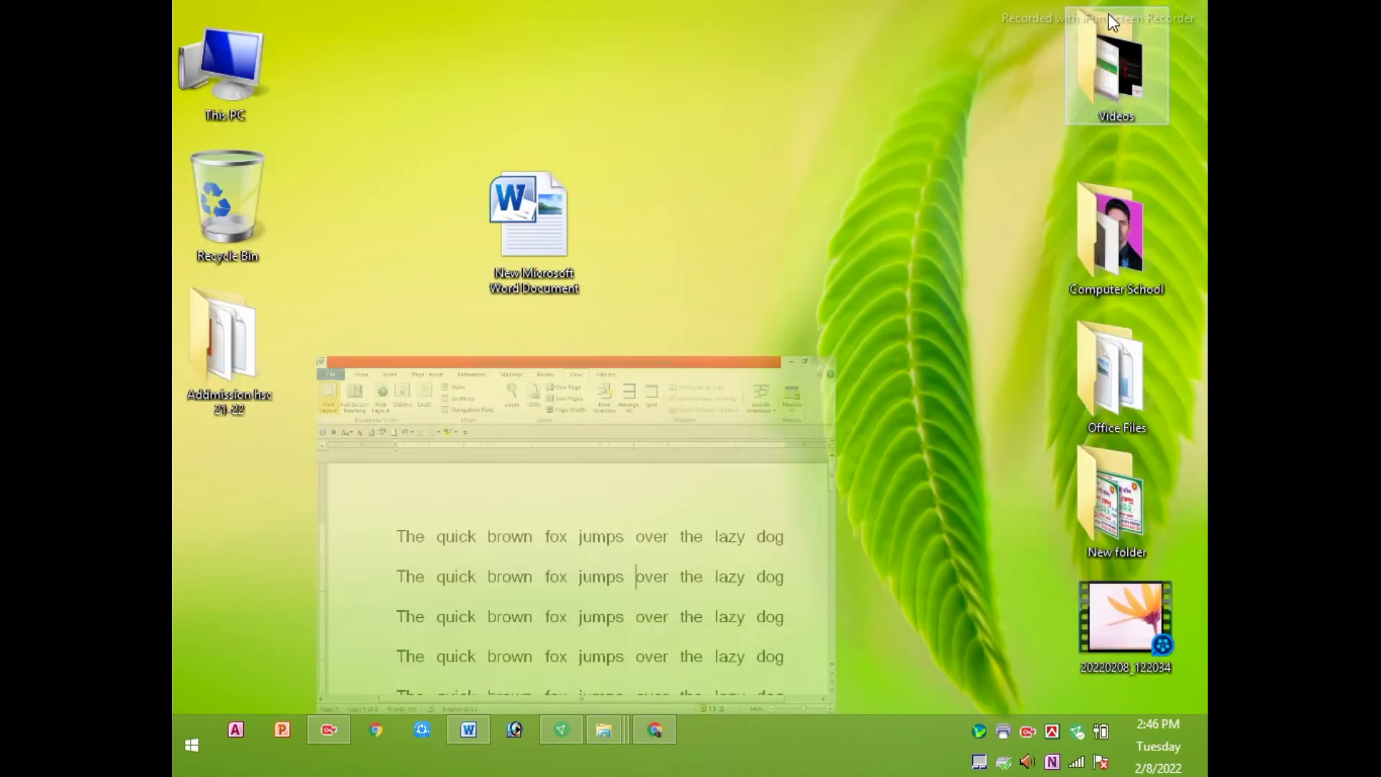
pyautogui.rightClick(588, 251)
pyautogui.click(633, 299)
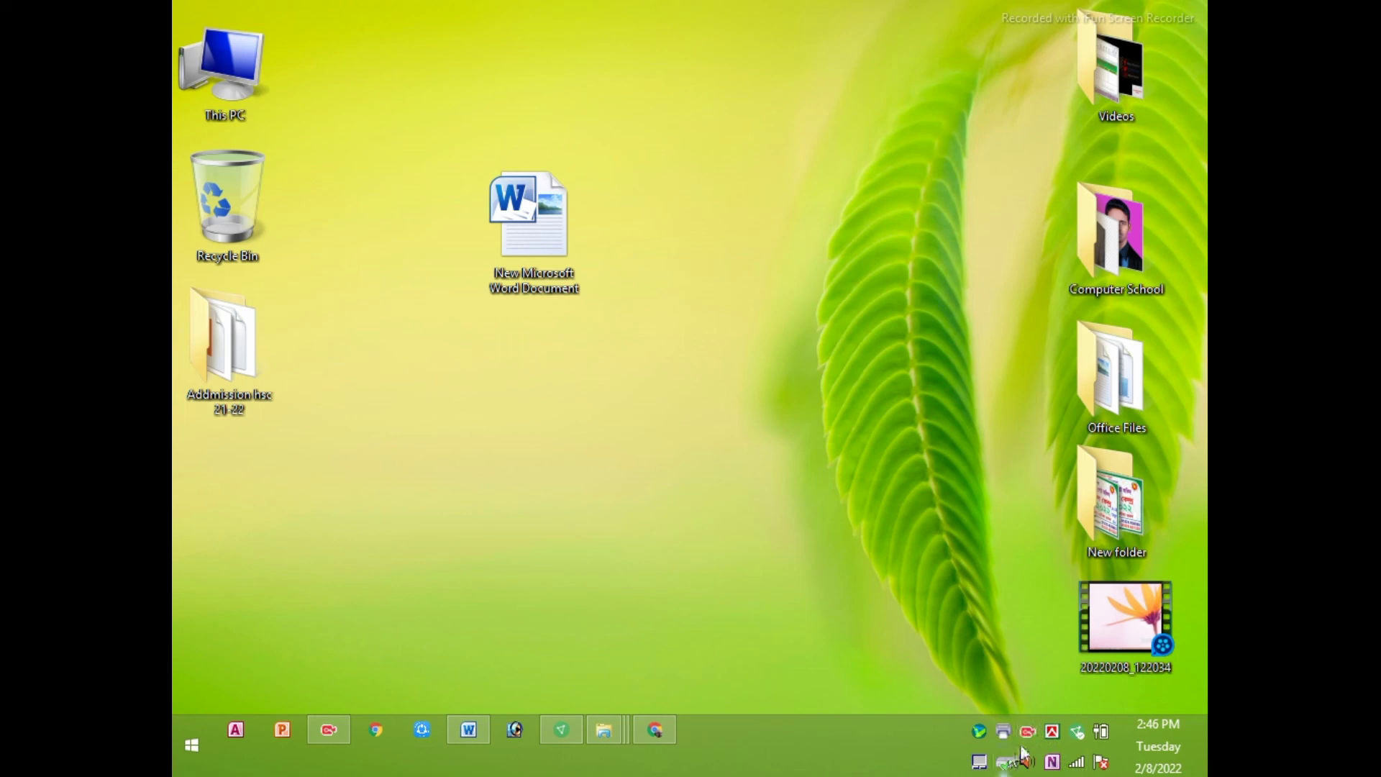
pyautogui.rightClick(761, 98)
pyautogui.click(806, 155)
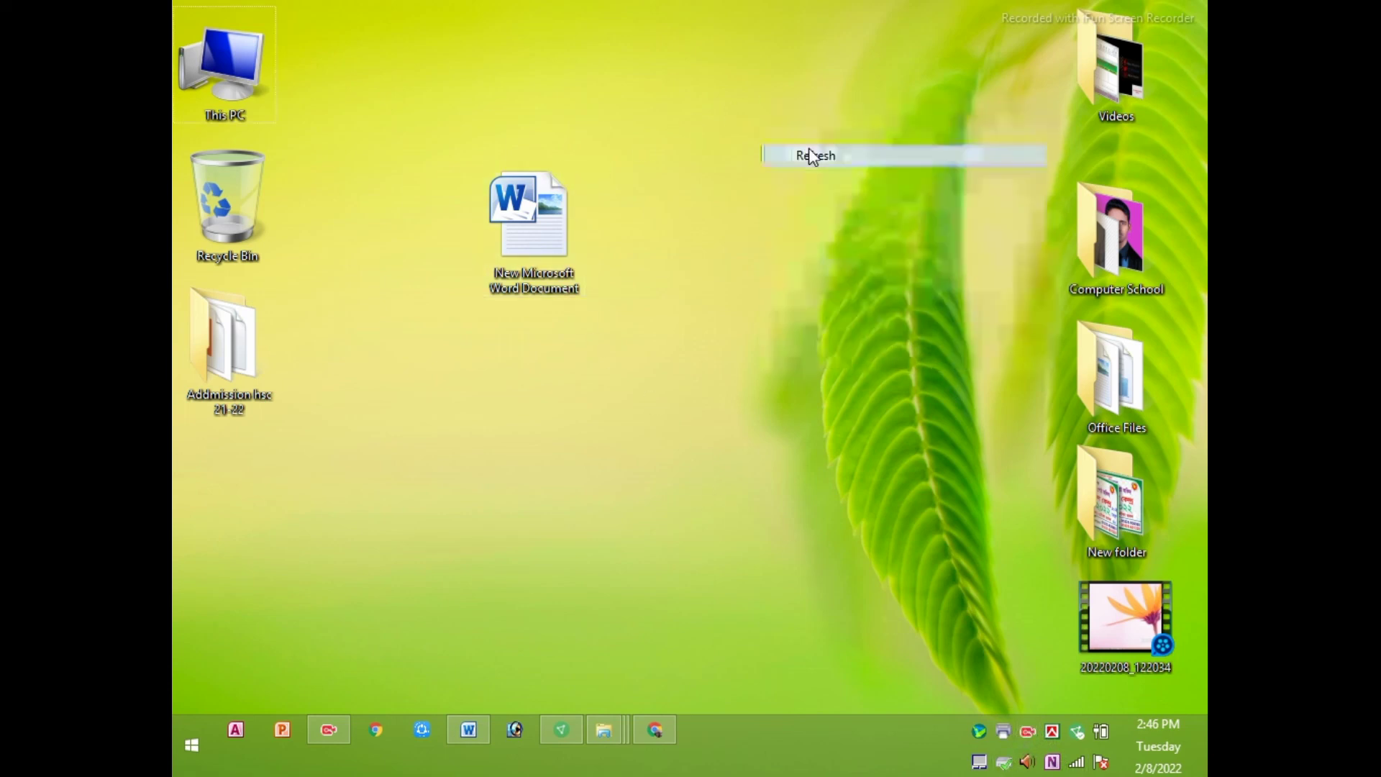